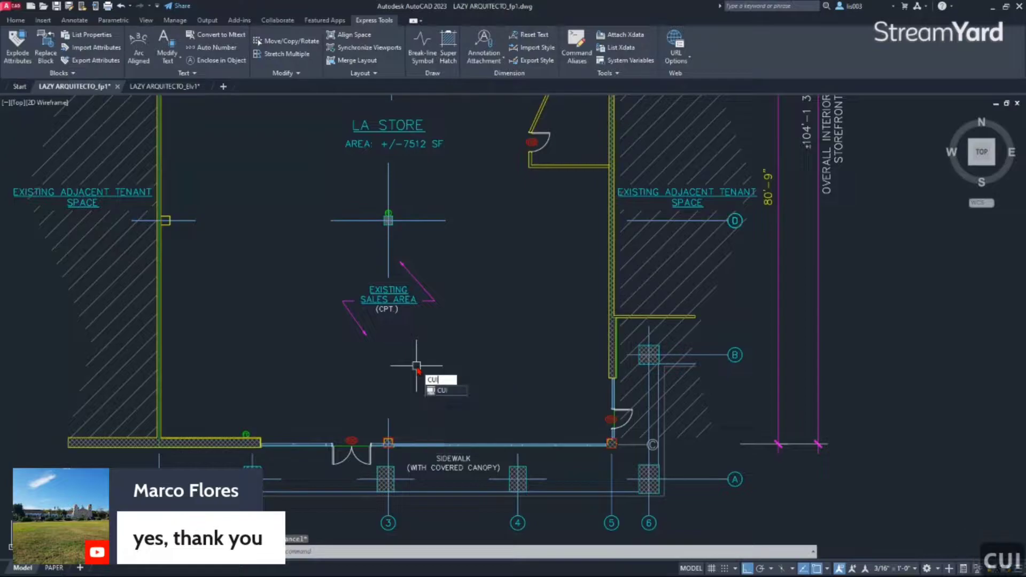
# - Customize the user interface so that the rollover tooltip for Polyline objects shows the Area property, and apply the change
pyautogui.press('Return')
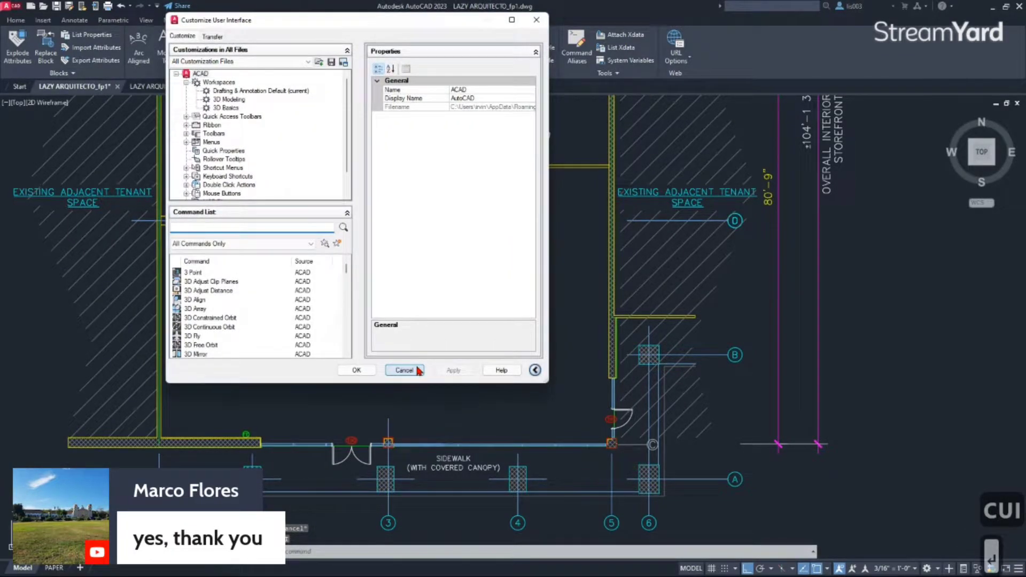
pyautogui.moveTo(307, 20); pyautogui.dragTo(494, 60)
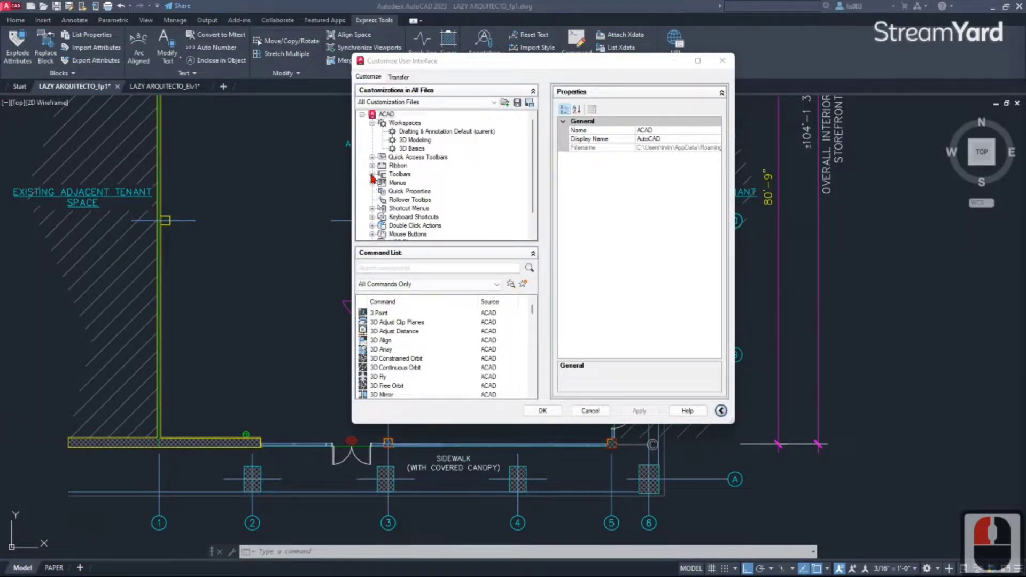
pyautogui.click(400, 200)
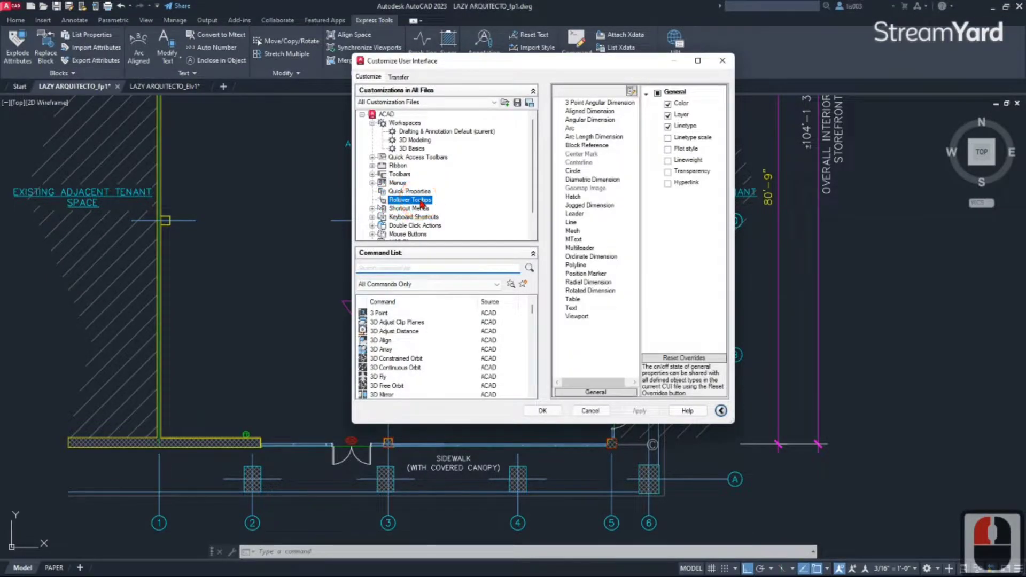
pyautogui.click(582, 266)
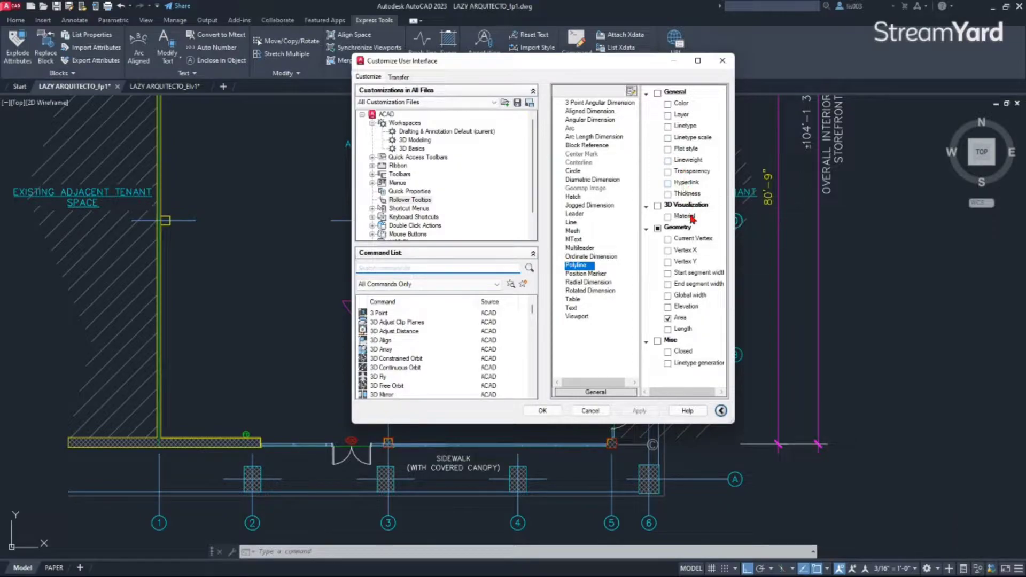
pyautogui.click(669, 321)
pyautogui.click(668, 319)
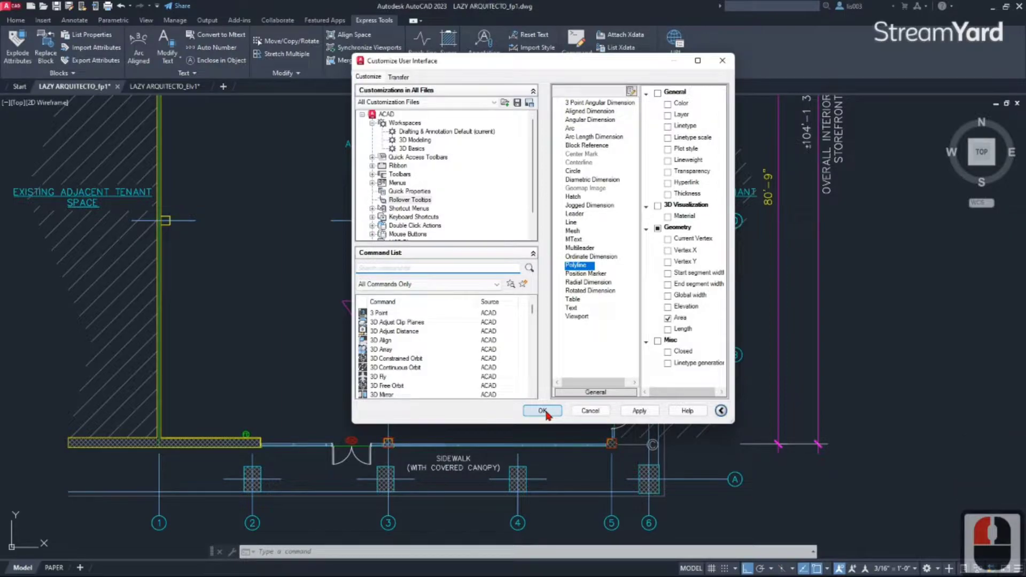
pyautogui.click(543, 411)
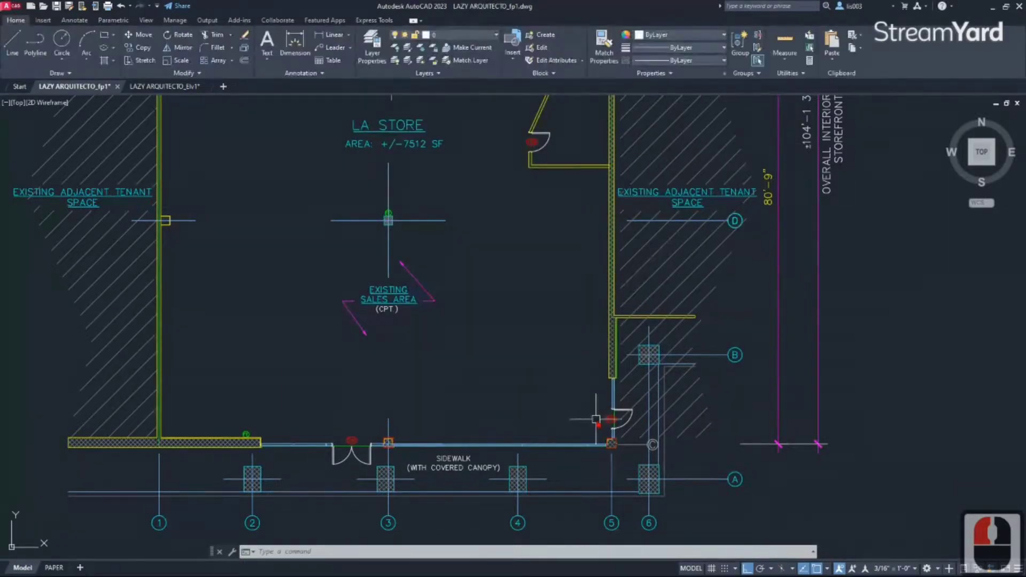
# - Check the area of the store's perimeter polyline in its rollover tooltip at door 101
pyautogui.scroll(4, 601, 417)
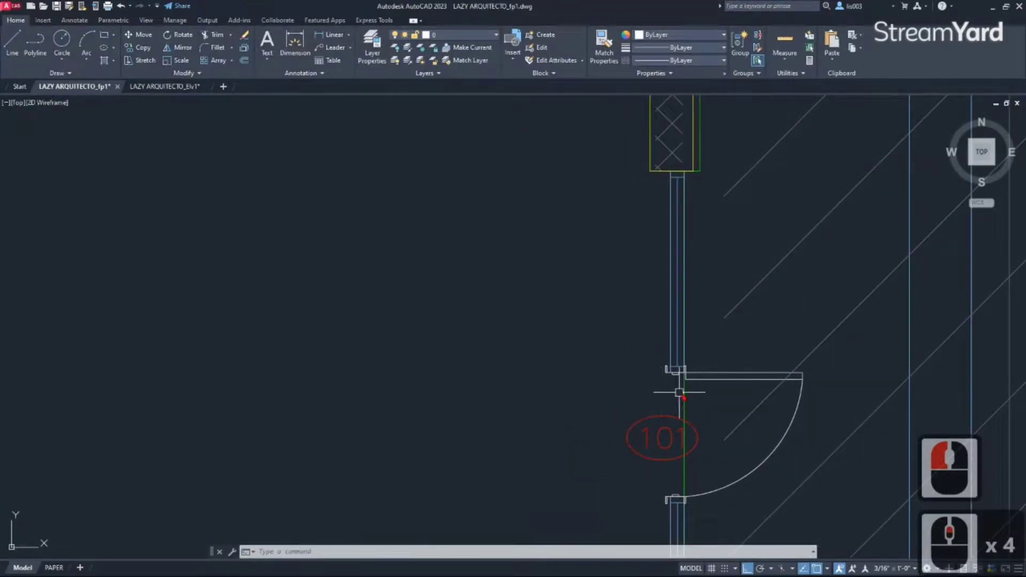
pyautogui.moveTo(682, 392)
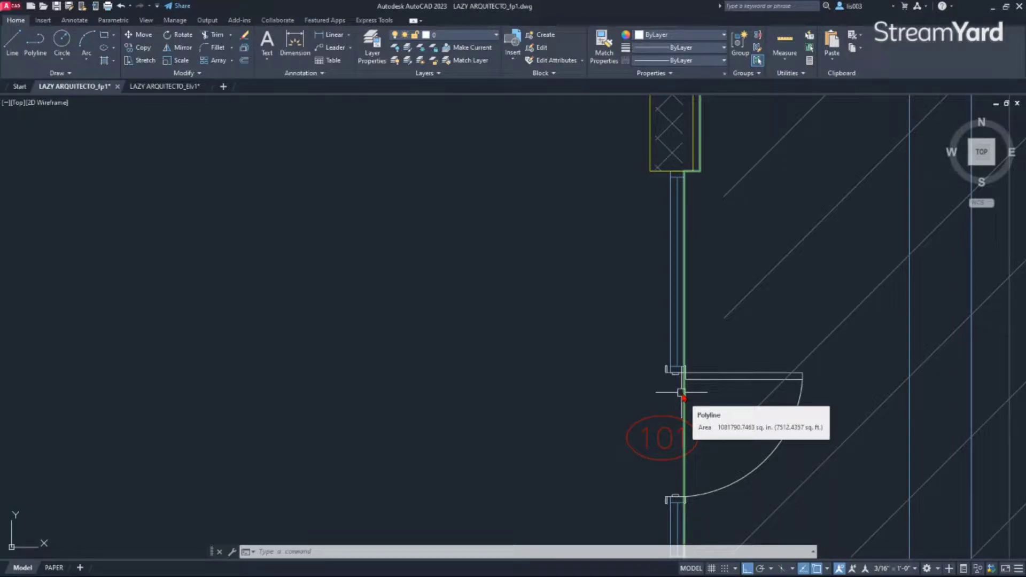
pyautogui.scroll(-5, 681, 392)
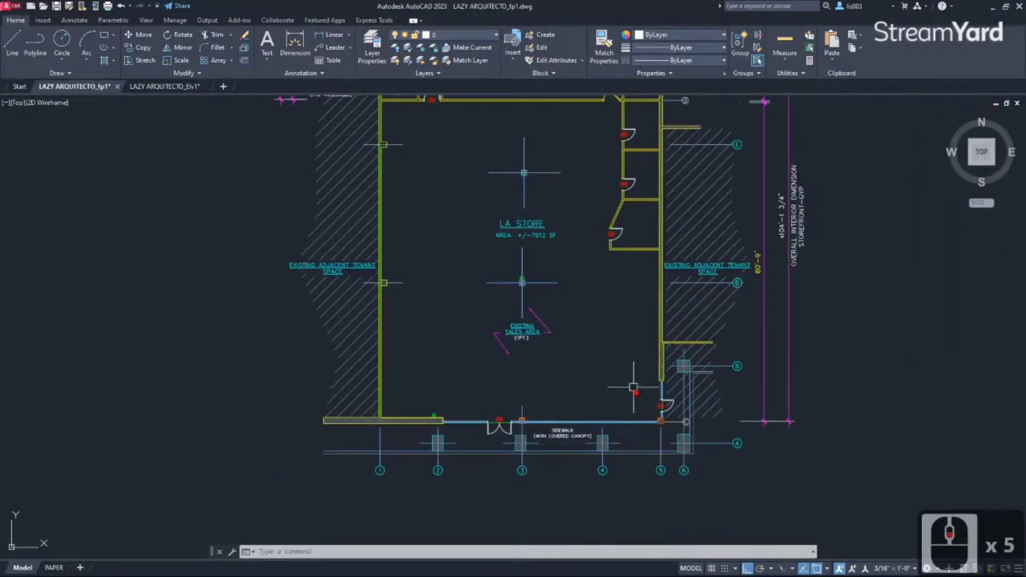
pyautogui.moveTo(662, 405); pyautogui.dragTo(606, 403, button='middle')
pyautogui.middleClick(600, 403)
pyautogui.middleClick(600, 404)
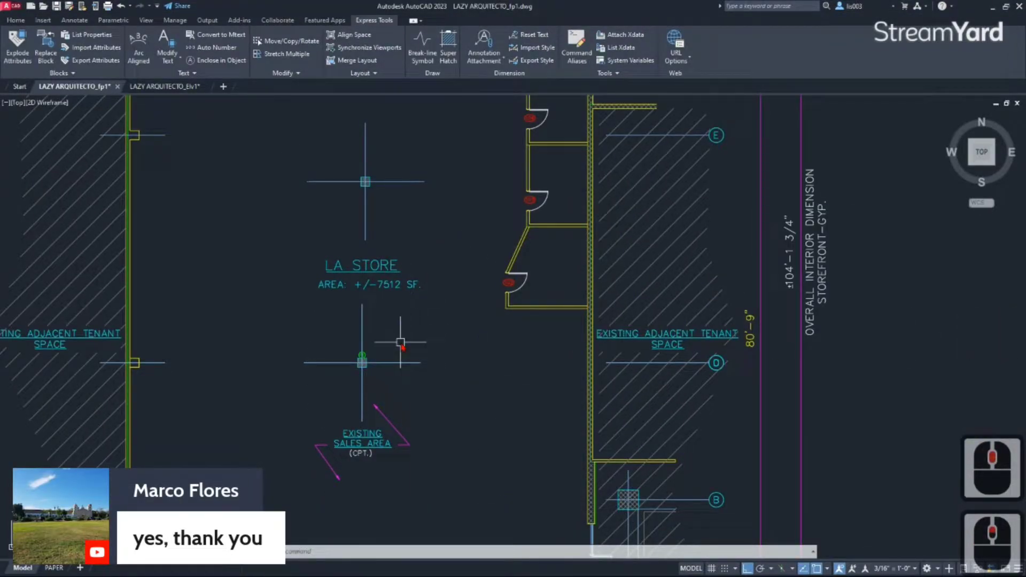
# - Select the perimeter polyline around the store and read its area from the rollover tooltip beside the side entrance door
pyautogui.moveTo(405, 343); pyautogui.dragTo(423, 272, button='middle')
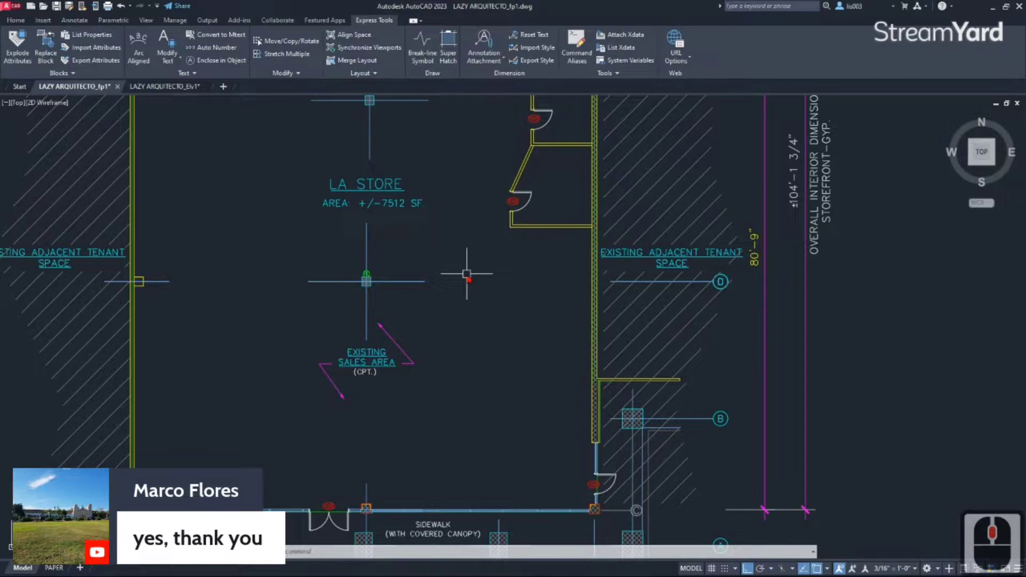
pyautogui.moveTo(474, 366); pyautogui.dragTo(474, 271, button='middle')
pyautogui.scroll(1, 551, 379)
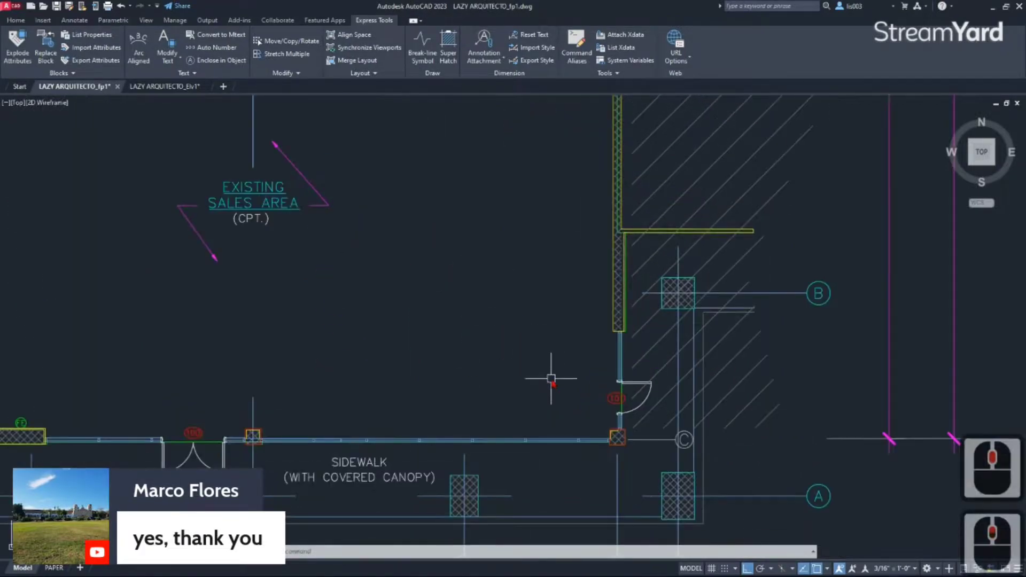
pyautogui.scroll(1, 551, 378)
pyautogui.scroll(1, 613, 394)
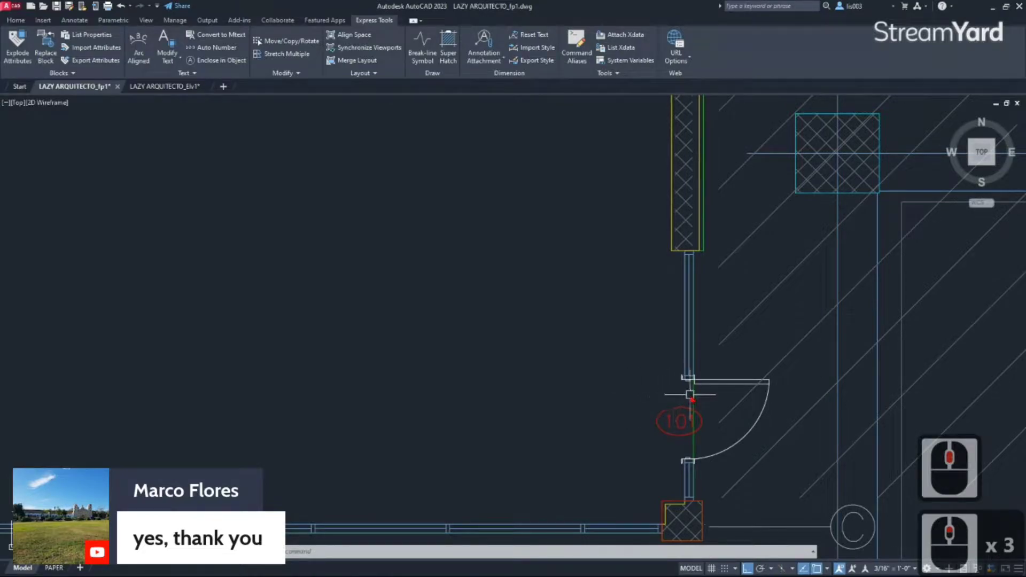
pyautogui.click(695, 395)
pyautogui.scroll(-5, 676, 414)
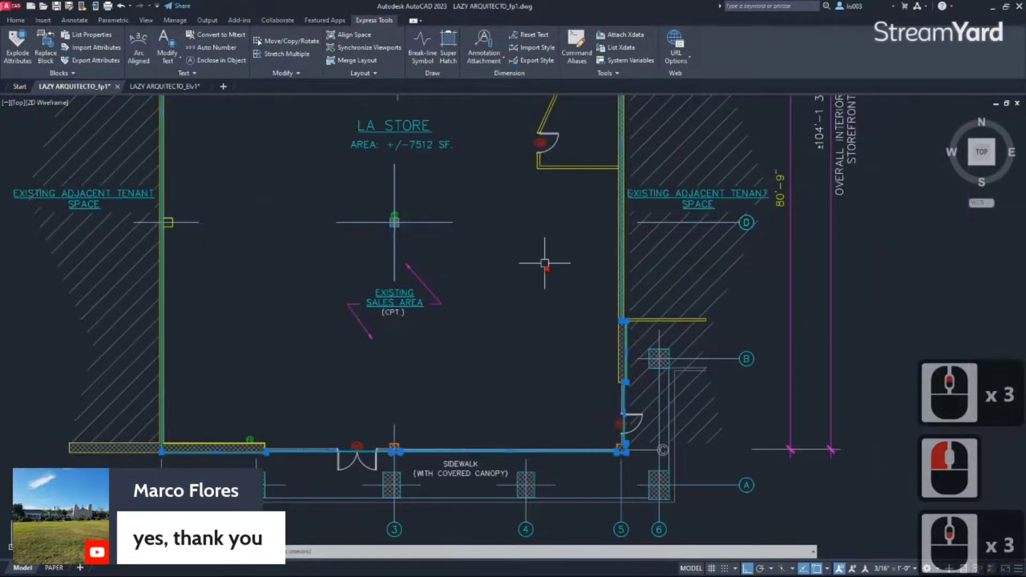
pyautogui.moveTo(545, 264); pyautogui.dragTo(540, 371, button='middle')
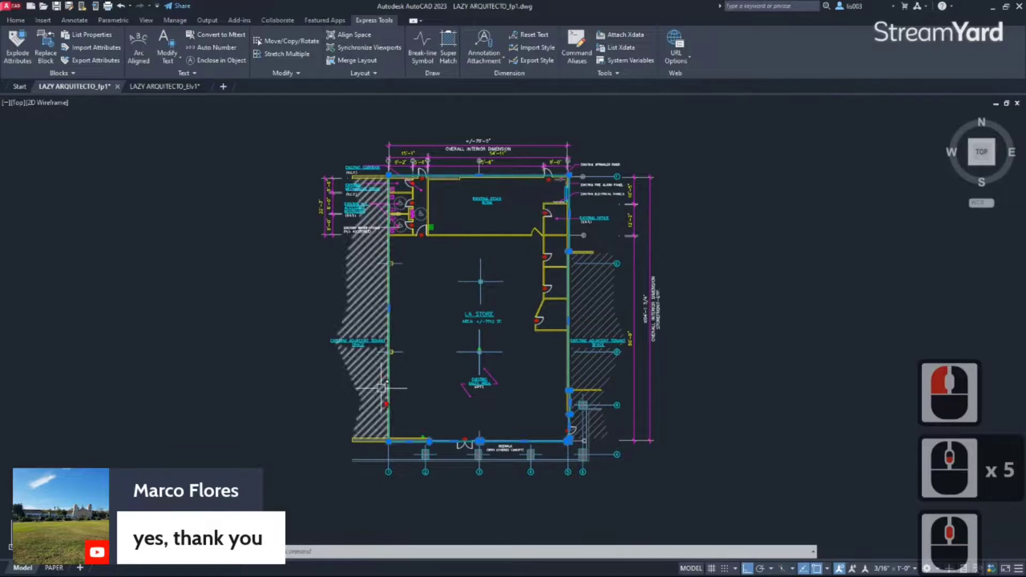
pyautogui.scroll(5, 547, 379)
pyautogui.scroll(5, 545, 395)
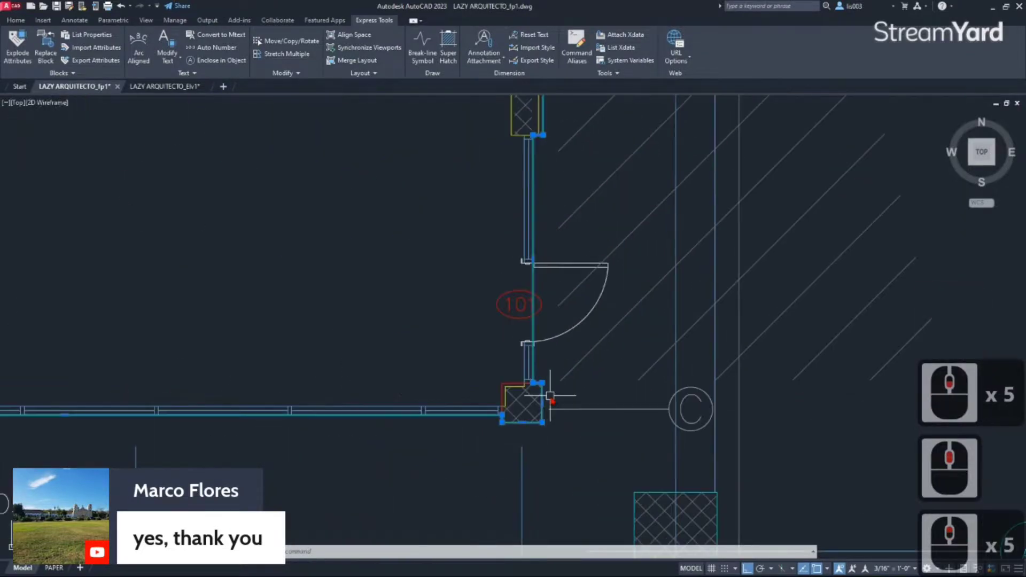
pyautogui.moveTo(532, 328)
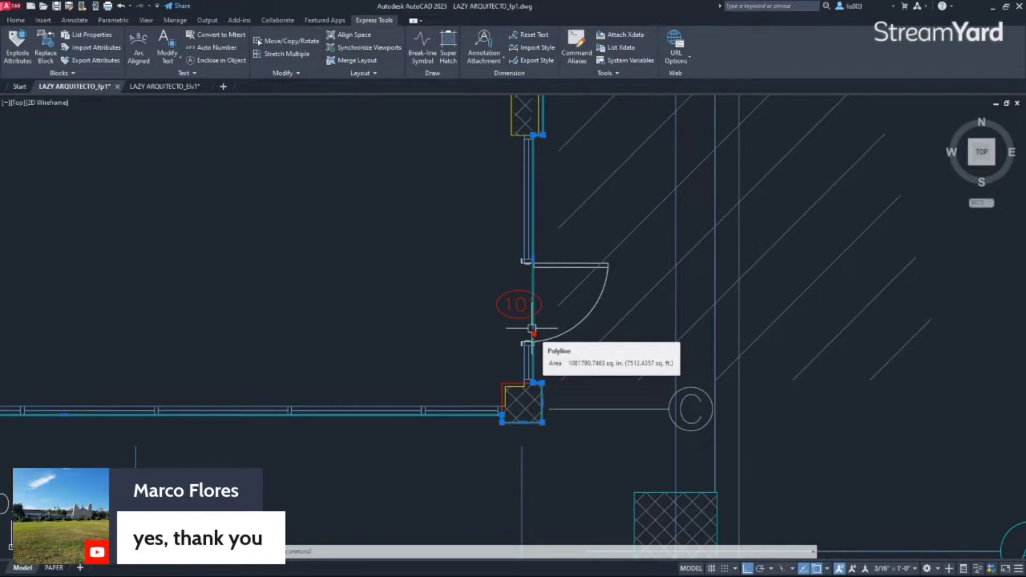
# - Compare the polyline's area with the area label under the LA STORE title and clear the selection
pyautogui.scroll(-2, 531, 328)
pyautogui.moveTo(396, 112); pyautogui.dragTo(535, 537, button='middle')
pyautogui.scroll(-1, 429, 379)
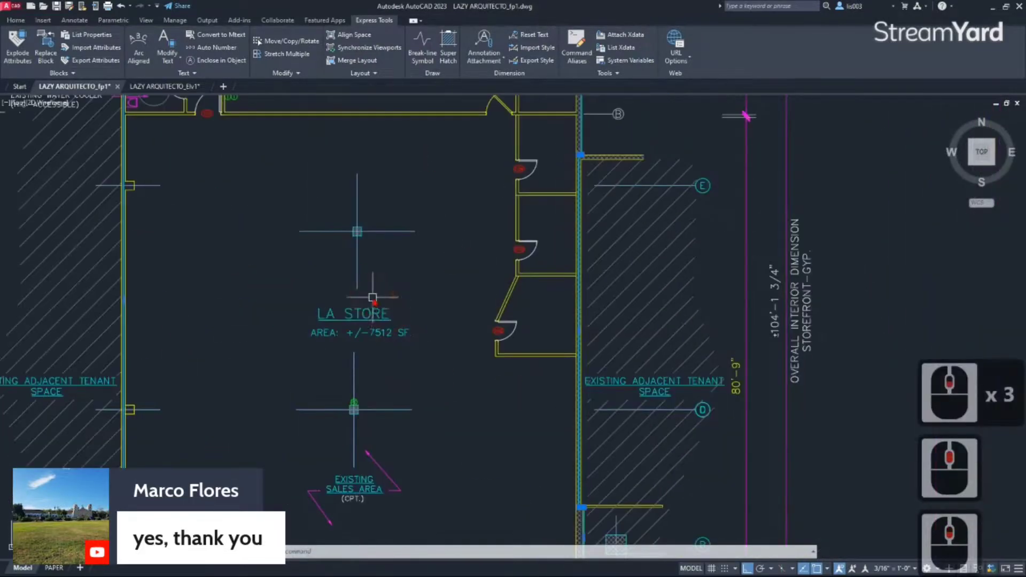
pyautogui.scroll(2, 372, 315)
pyautogui.scroll(-2, 379, 316)
pyautogui.moveTo(492, 463); pyautogui.dragTo(513, 304, button='middle')
pyautogui.scroll(1, 513, 304)
pyautogui.scroll(-1, 512, 304)
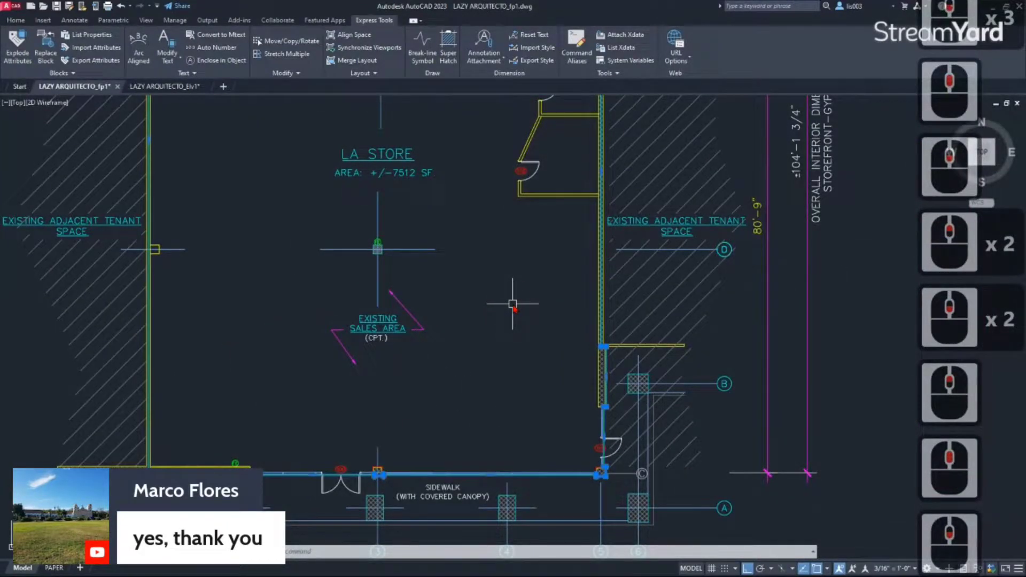
pyautogui.moveTo(503, 327)
pyautogui.mouseDown(button='middle')
pyautogui.moveTo(504, 393)
pyautogui.moveTo(507, 319)
pyautogui.mouseUp(button='middle')
pyautogui.press('Escape')
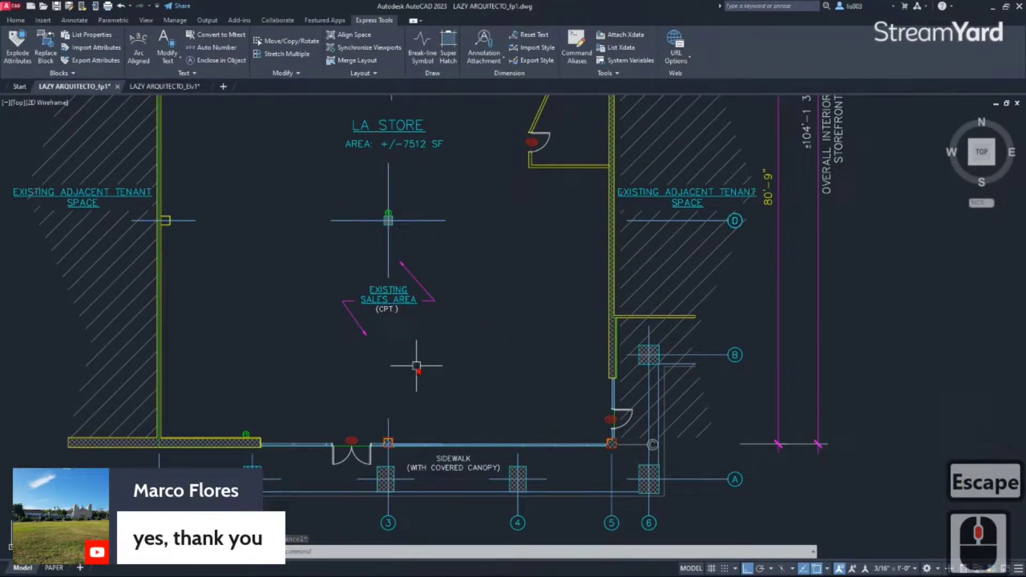
# - Open the CUI settings and keep Area enabled under Geometry for the Polyline object type in Rollover Tooltips
pyautogui.write('cui')
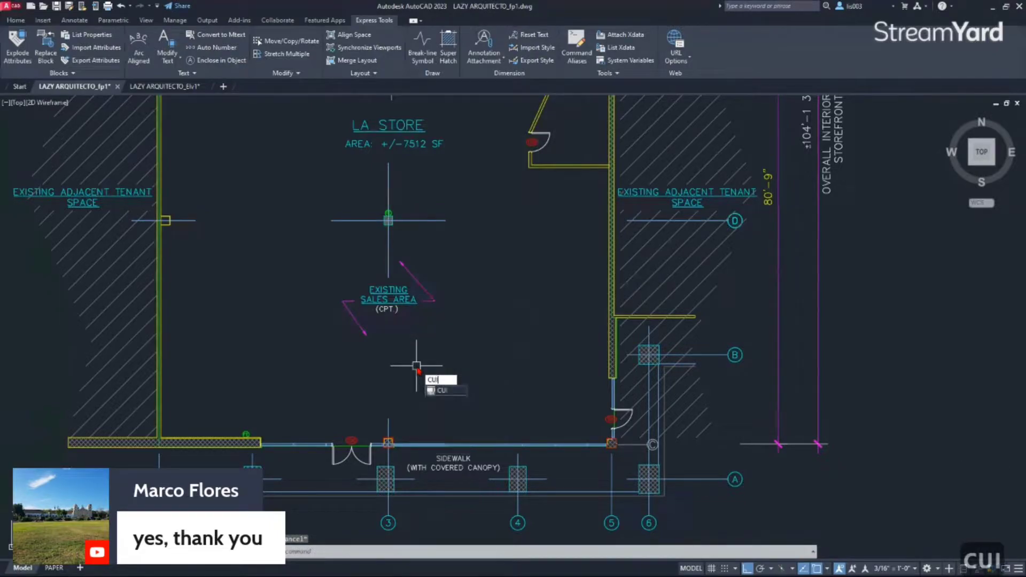
pyautogui.press('Return')
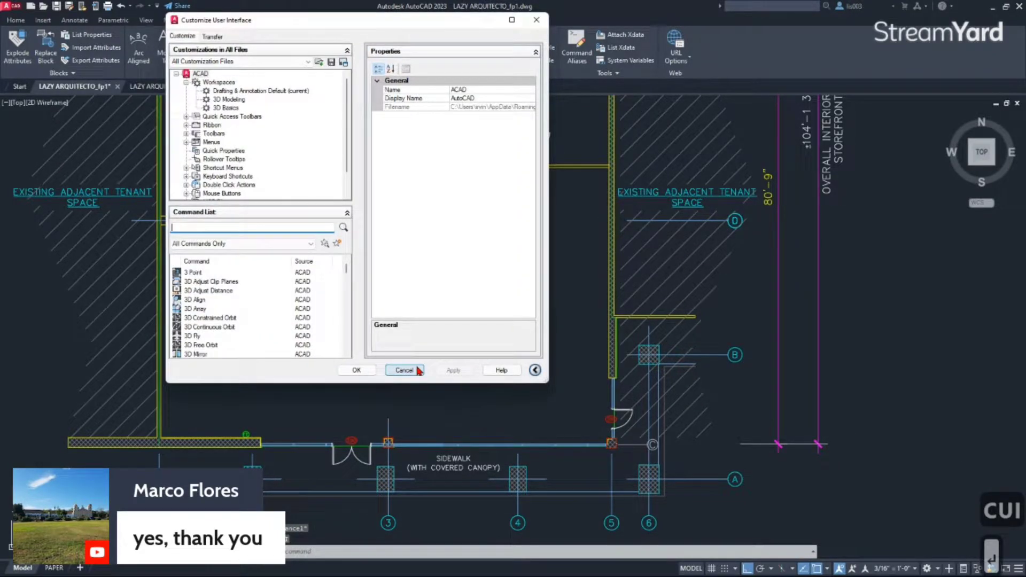
pyautogui.moveTo(306, 22); pyautogui.dragTo(493, 63)
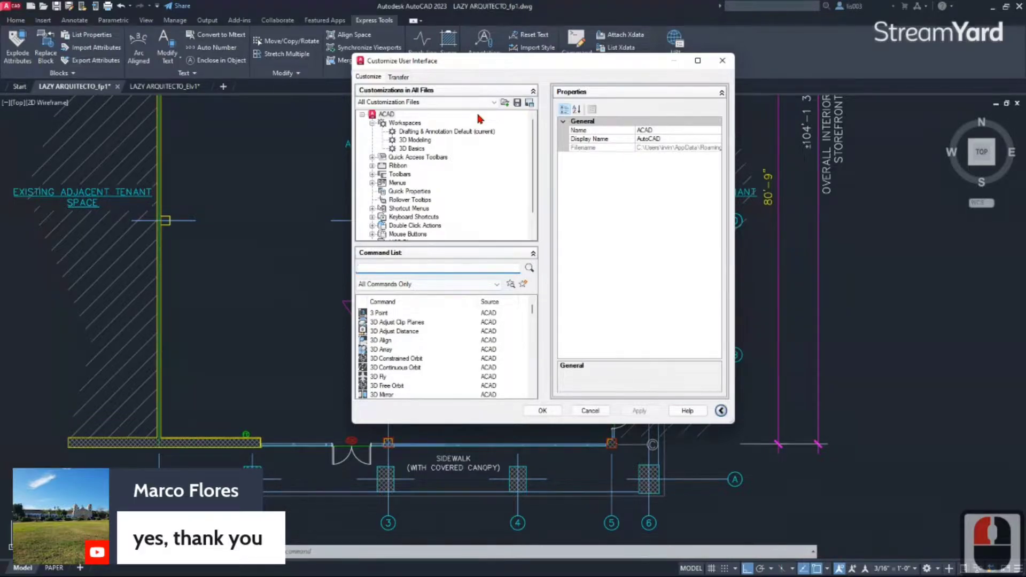
pyautogui.click(794, 316)
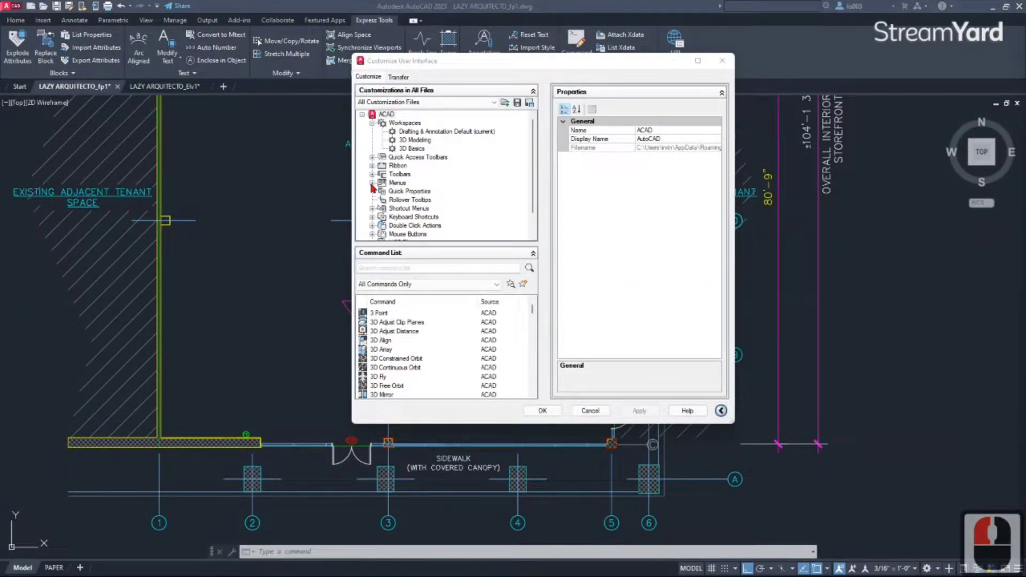
pyautogui.click(398, 200)
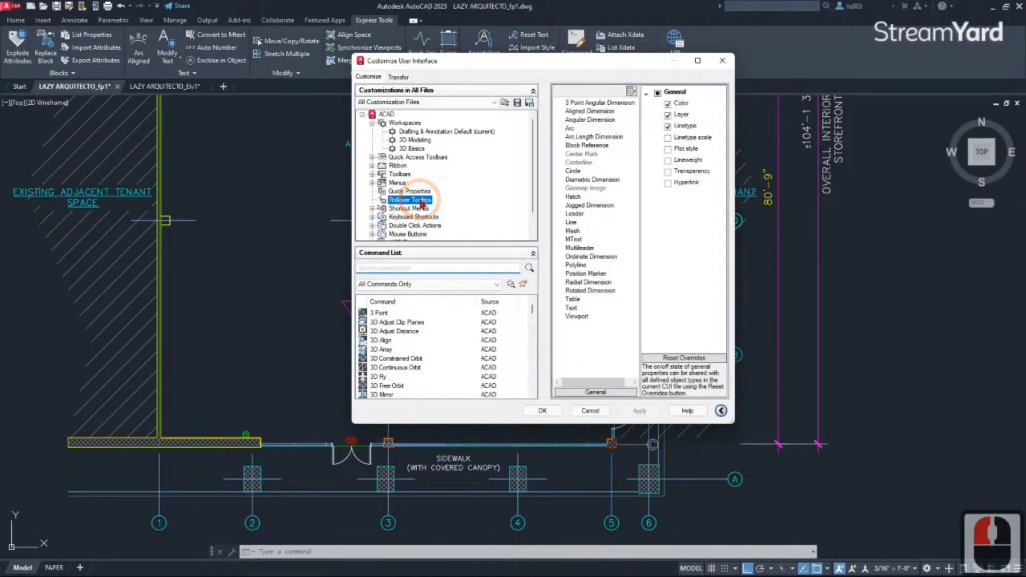
pyautogui.click(577, 266)
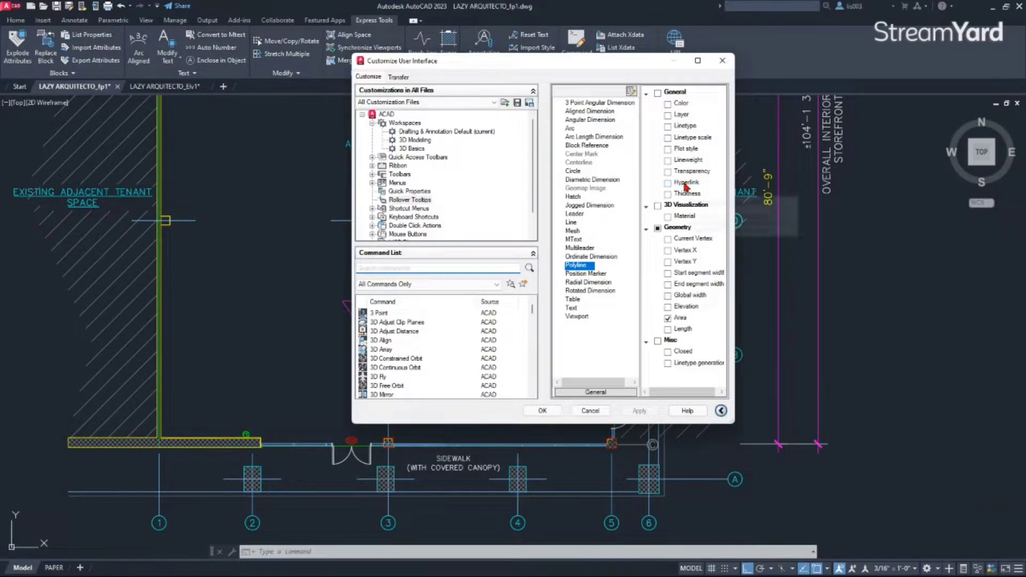
pyautogui.click(670, 323)
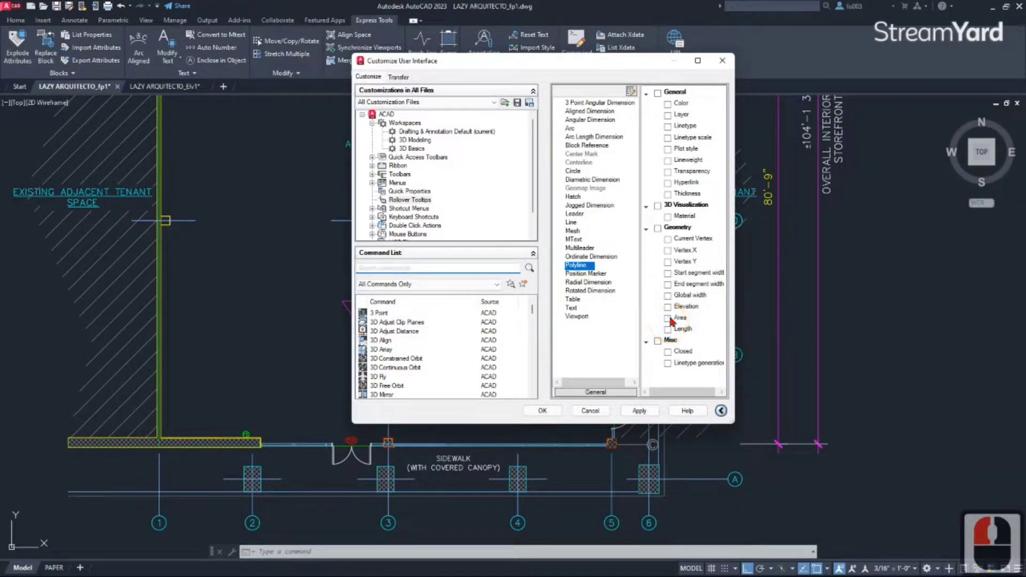
pyautogui.click(669, 318)
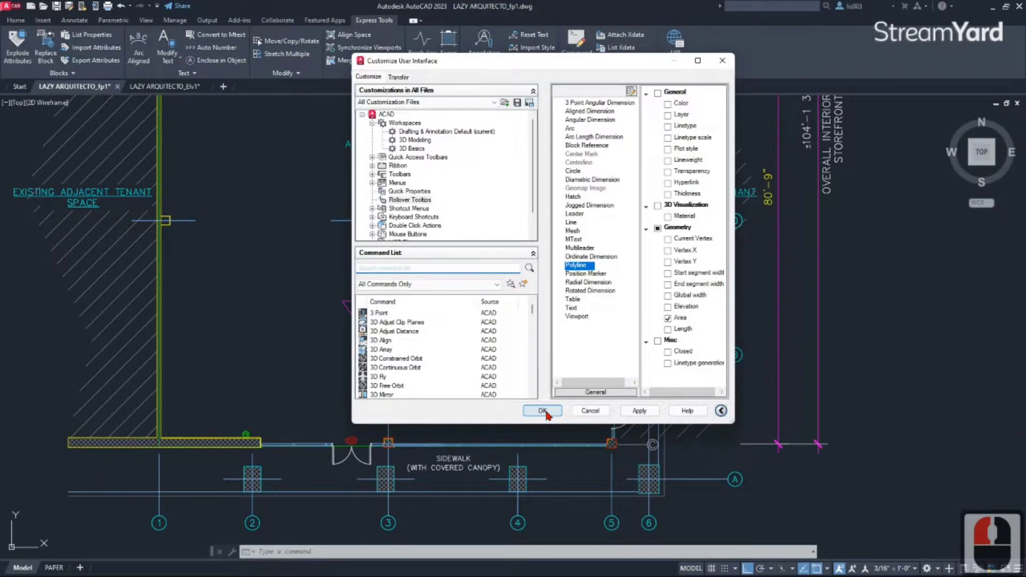
pyautogui.click(542, 410)
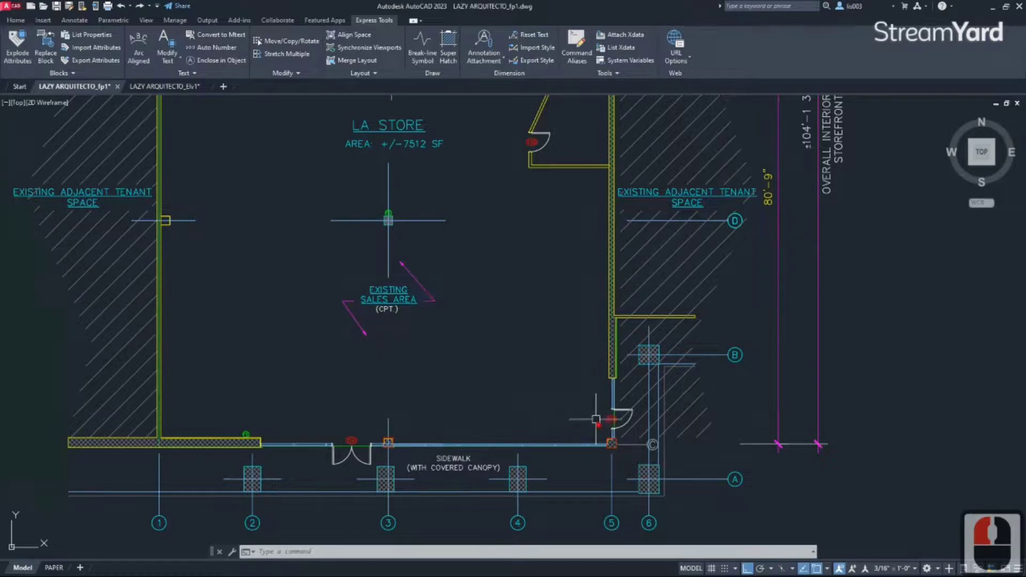
# - Inspect the rollover tooltip of the store's perimeter polyline at door 101 for its area
pyautogui.scroll(4, 598, 413)
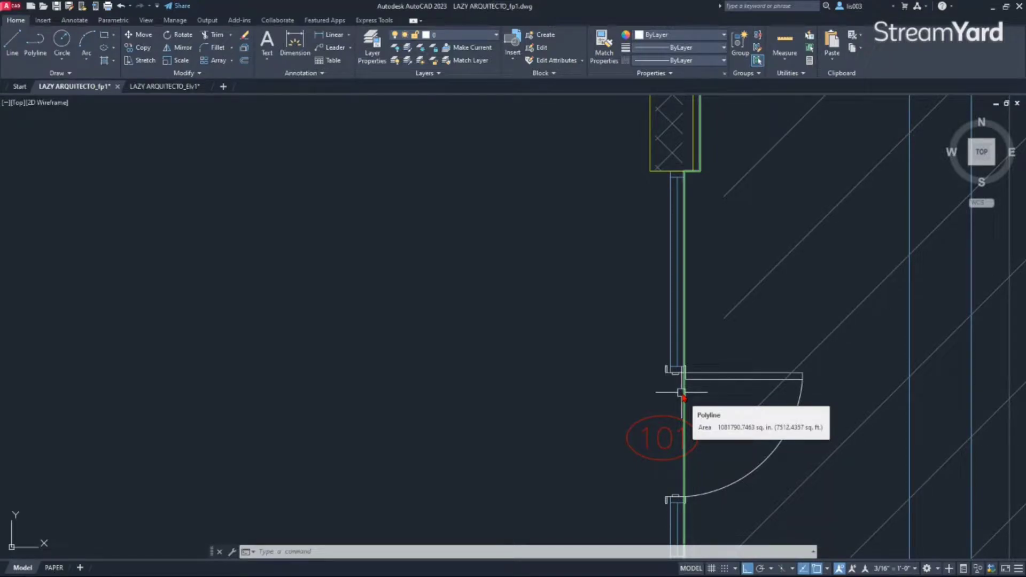
pyautogui.scroll(-5, 682, 393)
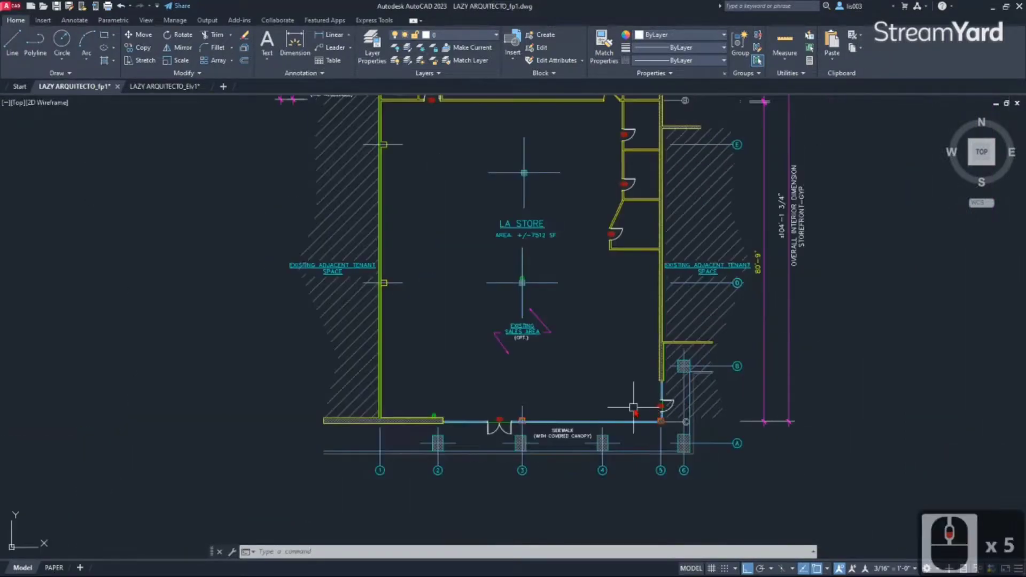
pyautogui.moveTo(632, 386); pyautogui.dragTo(612, 401, button='middle')
pyautogui.middleClick(600, 403)
pyautogui.middleClick(600, 403)
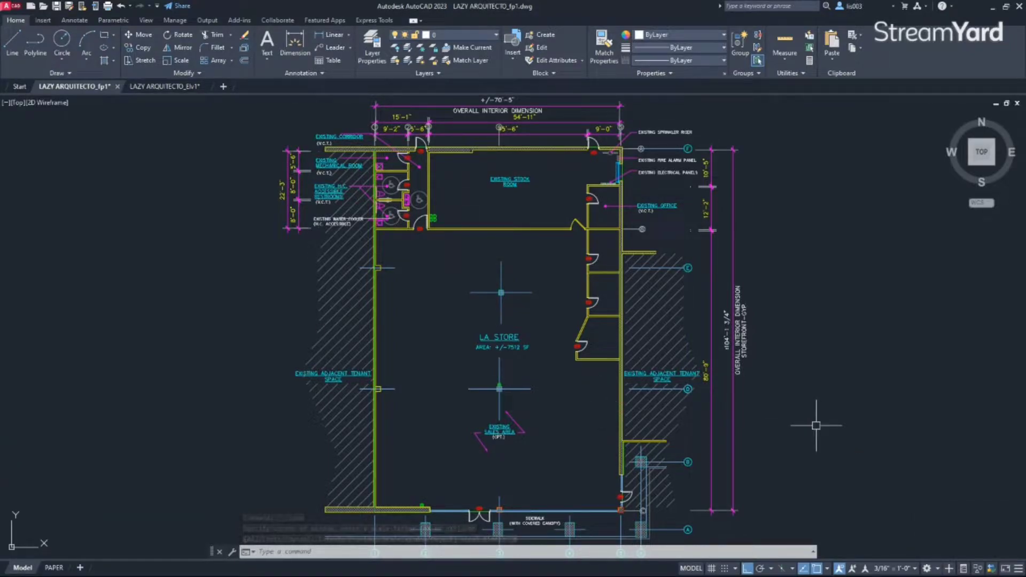
pyautogui.press('F2')
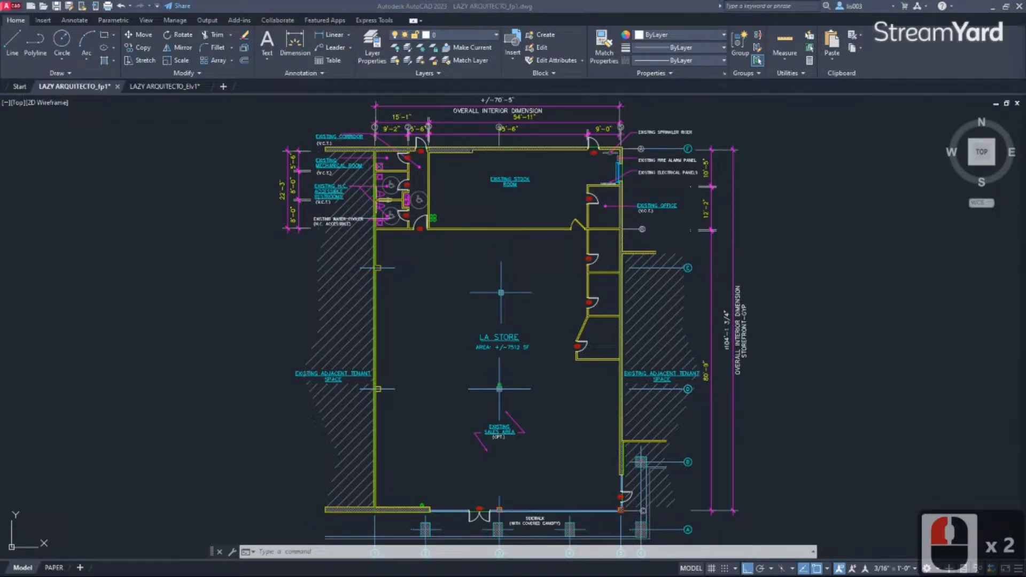
pyautogui.click(614, 340)
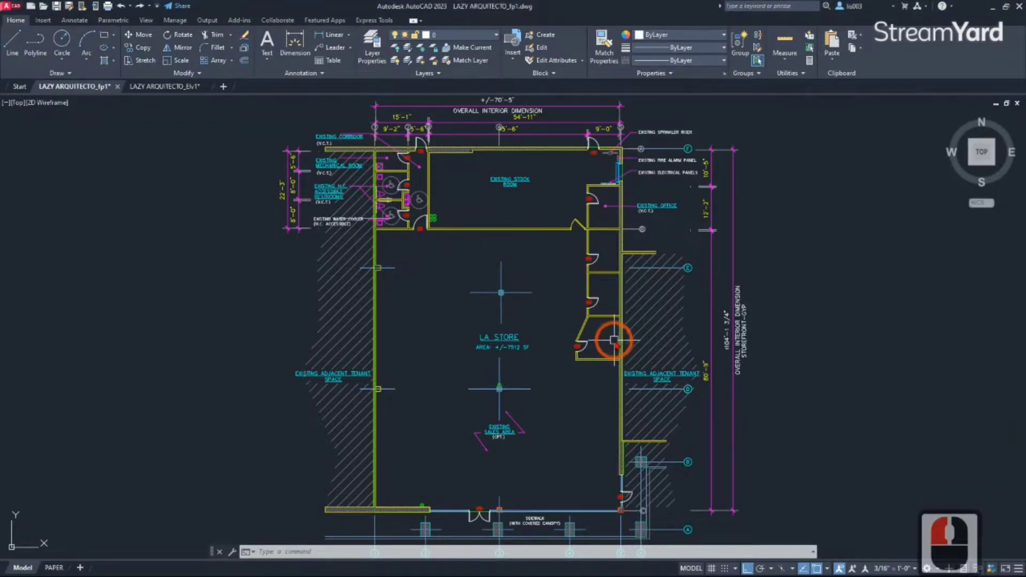
pyautogui.scroll(2, 579, 316)
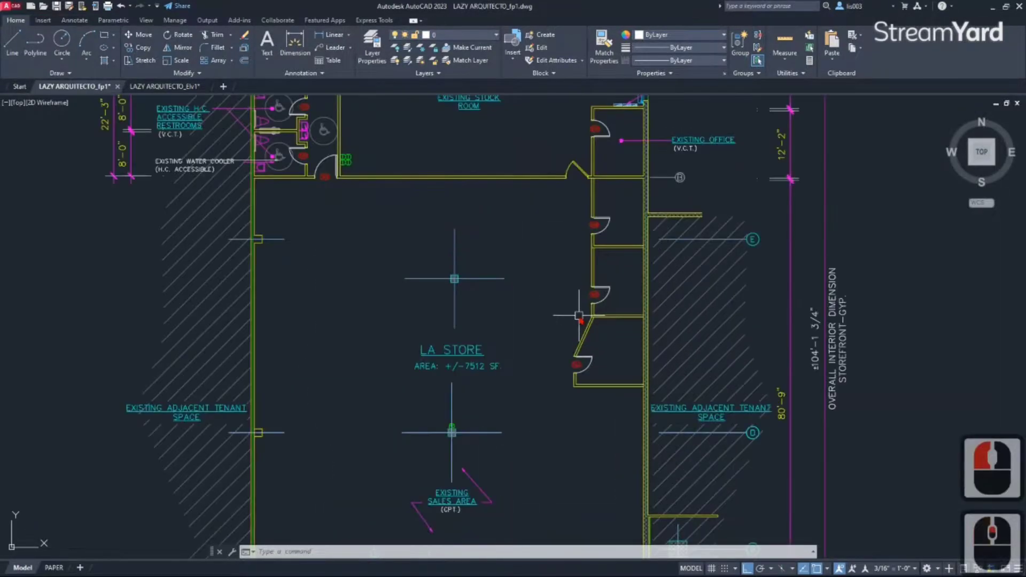
# - Stretch the partition between the rooms at doors 104 and 103 by 12 inches toward door 103
pyautogui.scroll(2, 486, 350)
pyautogui.moveTo(485, 363); pyautogui.dragTo(502, 391, button='middle')
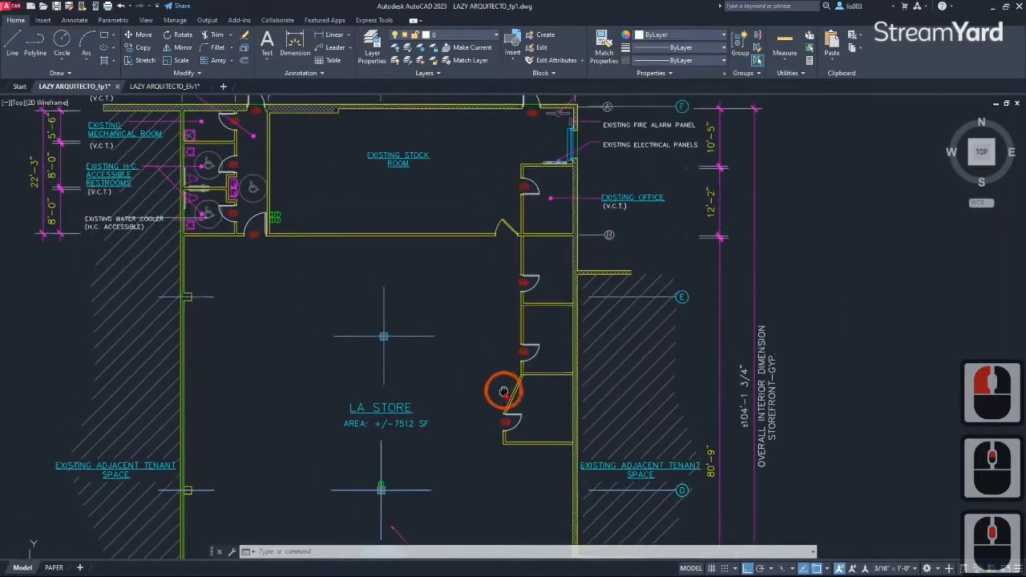
pyautogui.write('s')
pyautogui.press('Return')
pyautogui.scroll(3, 560, 295)
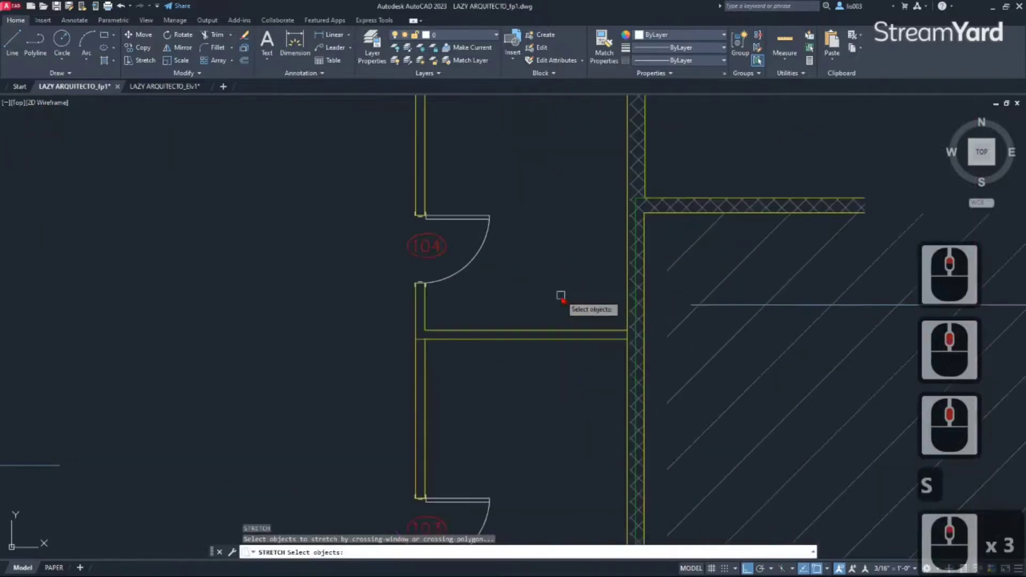
pyautogui.click(669, 358)
pyautogui.click(389, 320)
pyautogui.press('Return')
pyautogui.click(376, 334)
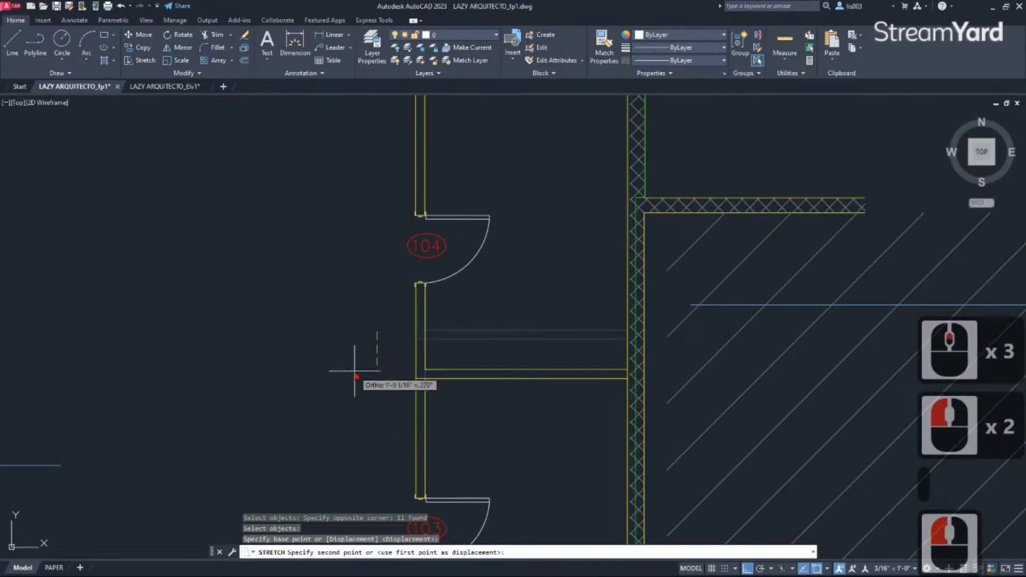
pyautogui.write('12')
pyautogui.press('Return')
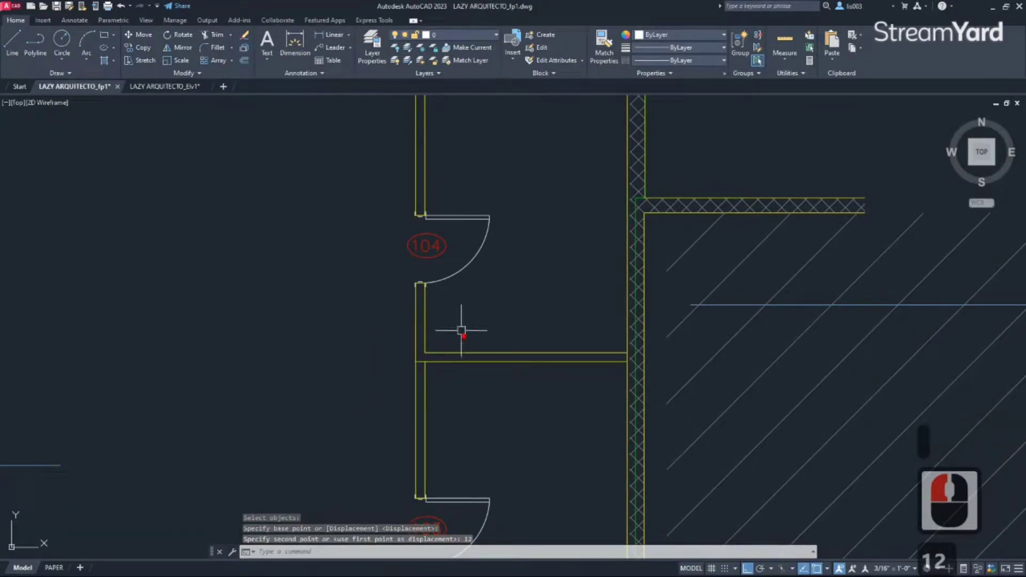
pyautogui.moveTo(463, 333); pyautogui.dragTo(462, 348, button='middle')
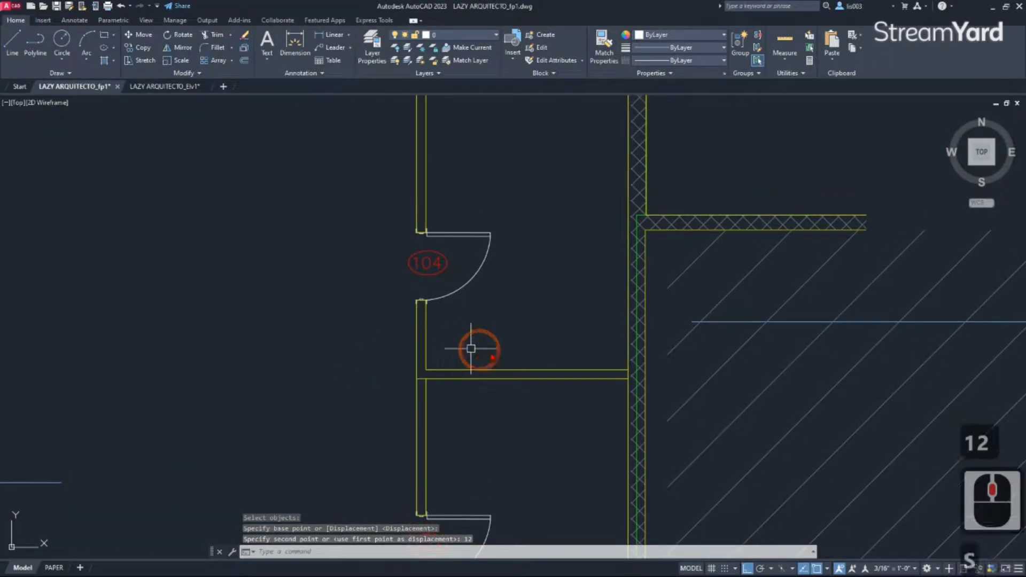
pyautogui.write('s')
pyautogui.press('Return')
pyautogui.press('Escape')
pyautogui.scroll(-2, 521, 364)
pyautogui.moveTo(529, 374); pyautogui.dragTo(528, 398, button='middle')
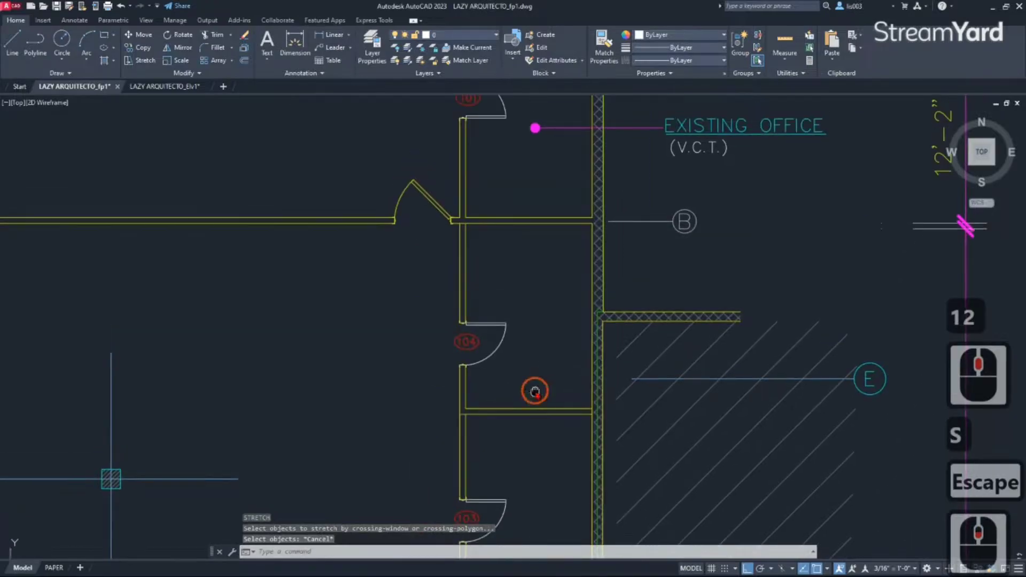
pyautogui.scroll(2, 509, 363)
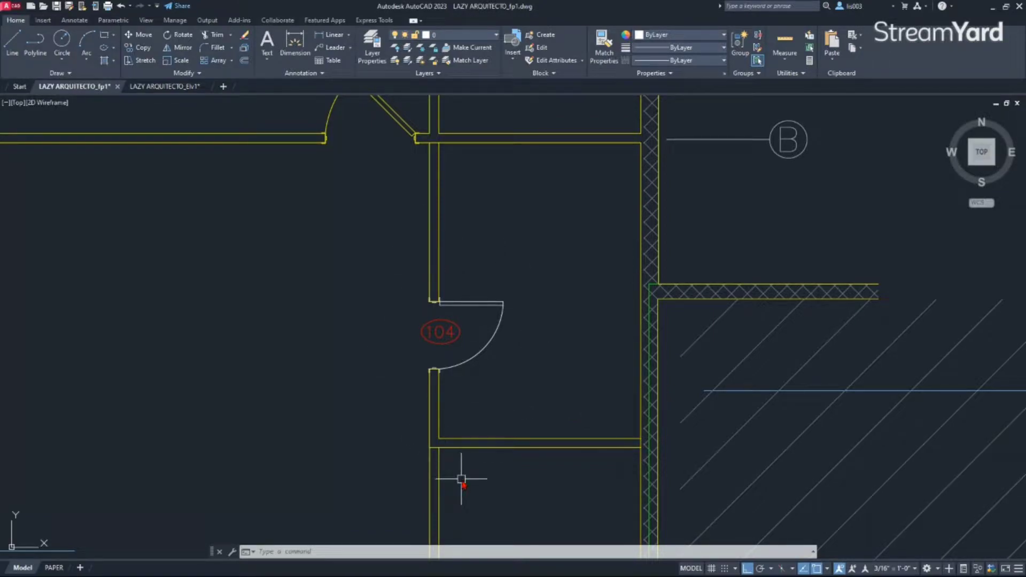
pyautogui.write('s')
pyautogui.press('Return')
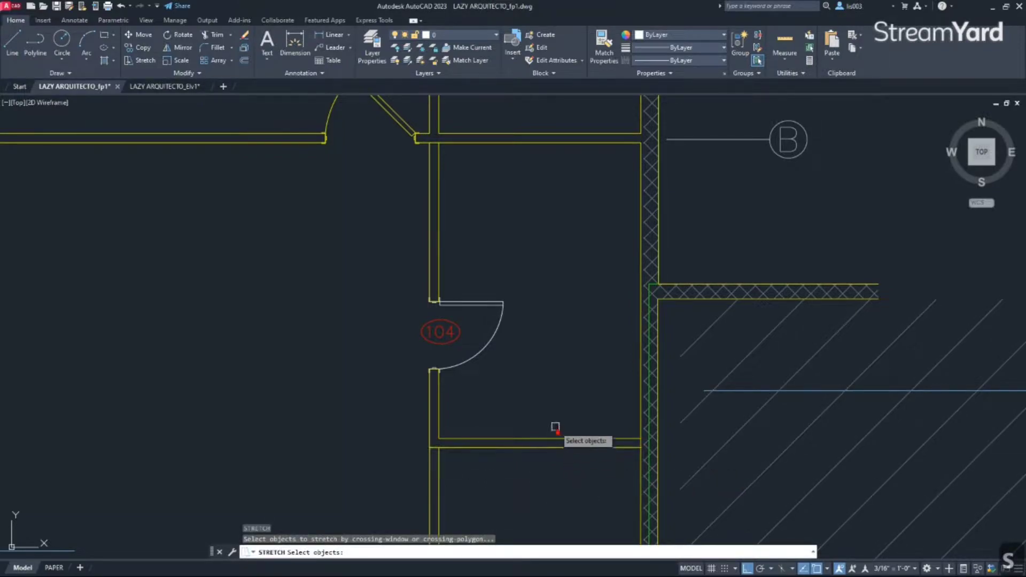
pyautogui.press('Escape')
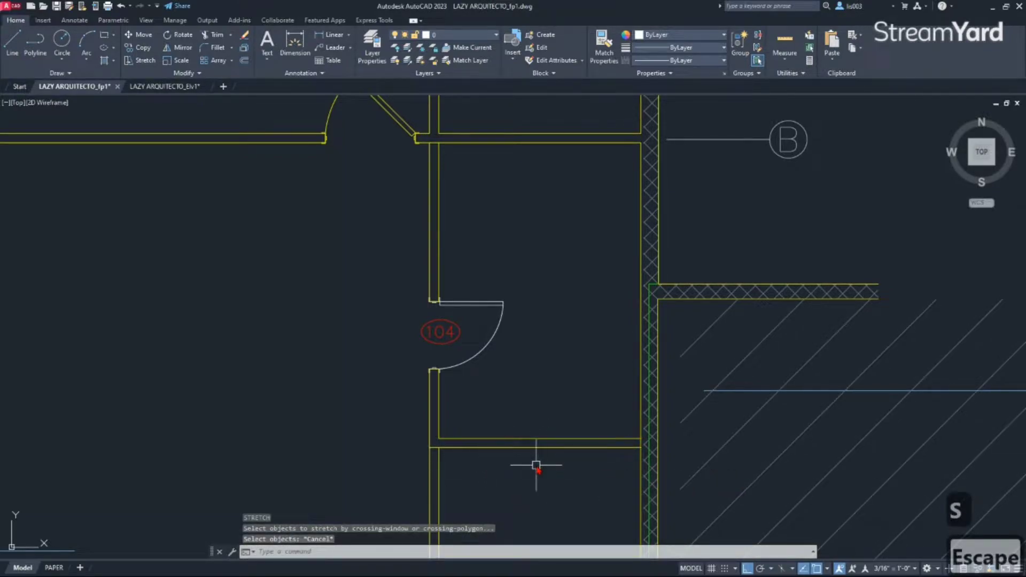
# - Try to stretch the partition below door 104 upward by reusing the previous selection set
pyautogui.write('s')
pyautogui.press('Return')
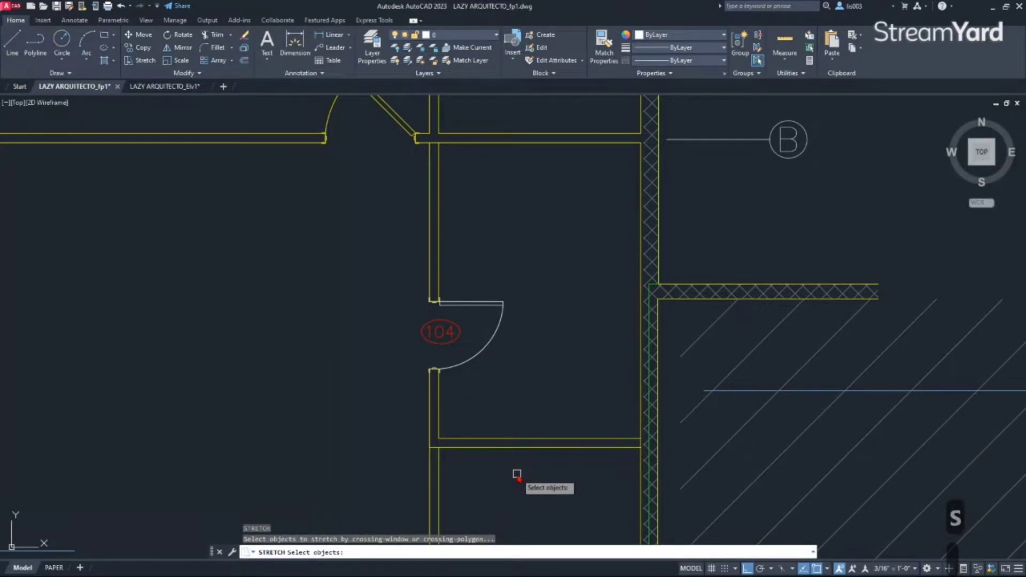
pyautogui.write('p')
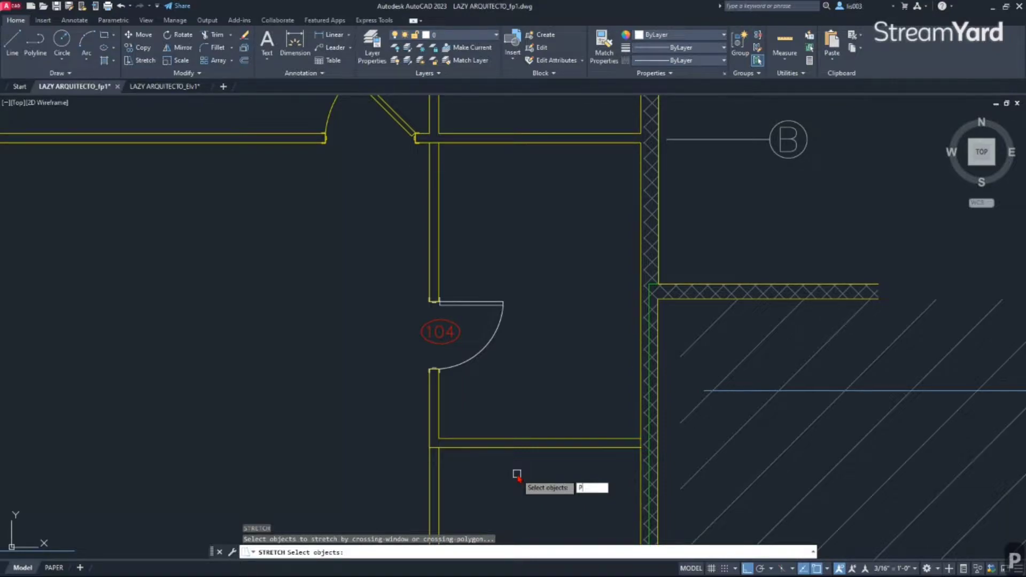
pyautogui.press('Return')
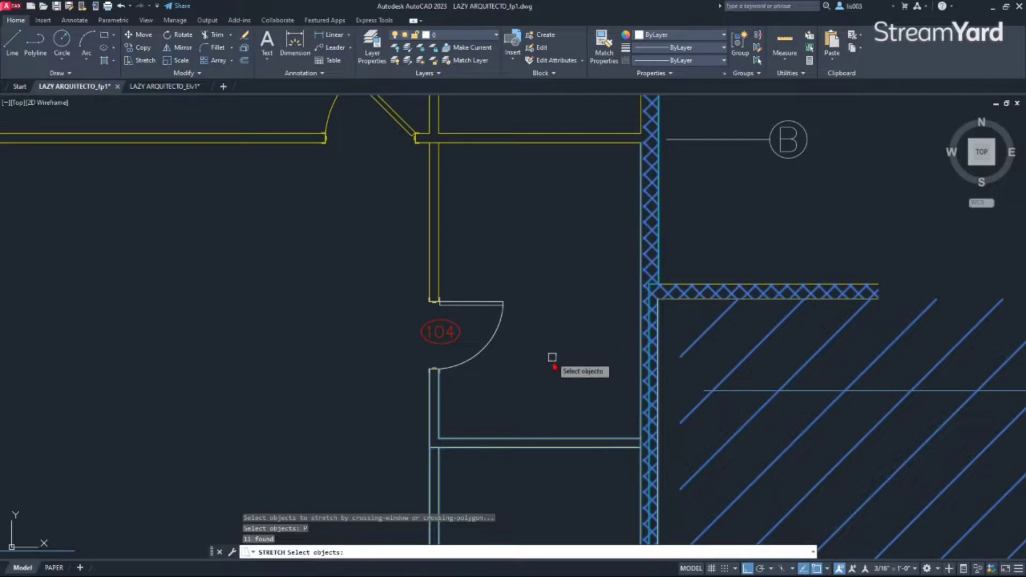
pyautogui.press('Return')
pyautogui.click(551, 373)
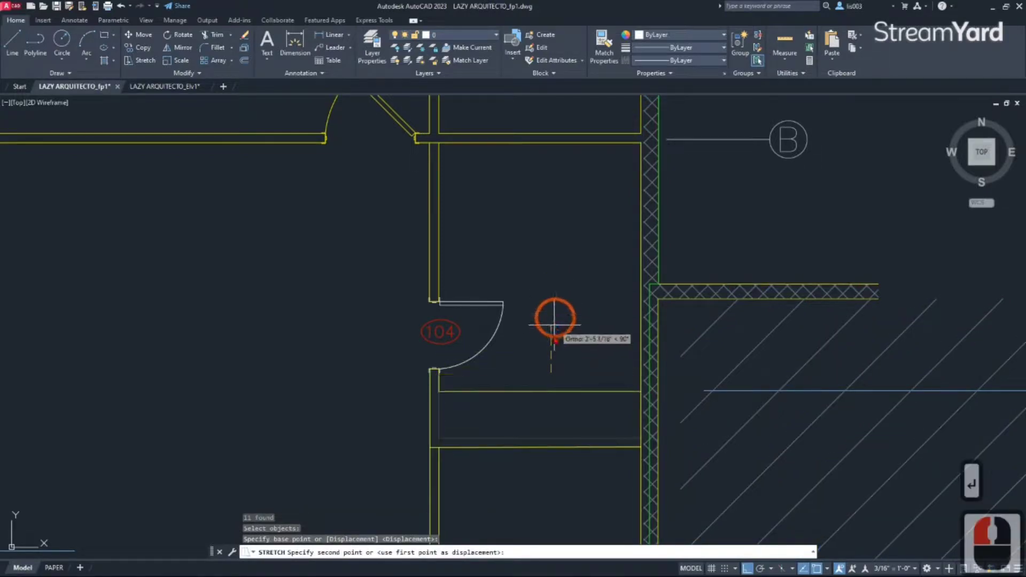
pyautogui.press('Escape')
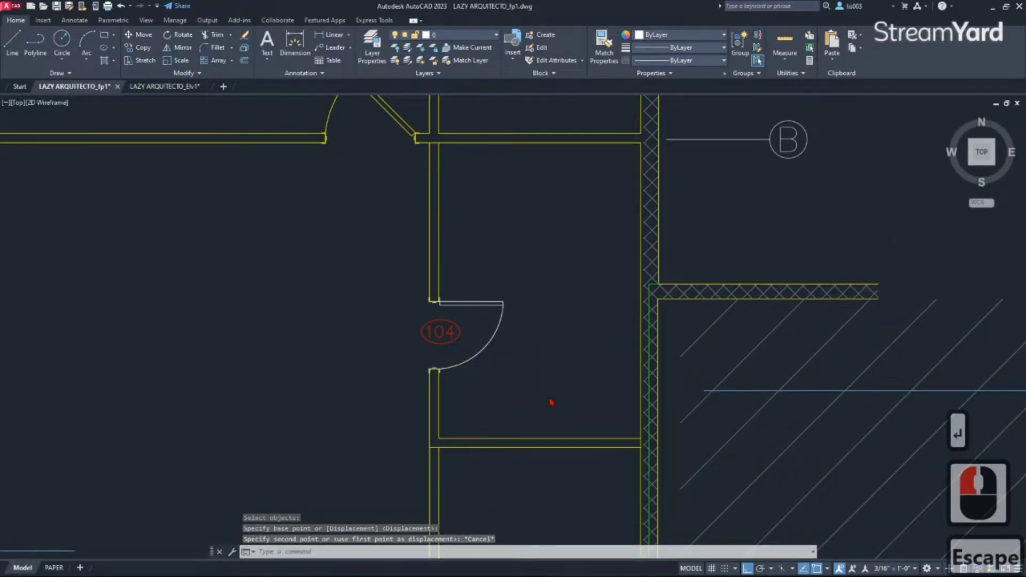
# - Move the EXISTING OFFICE (V.C.T.) label with its leader 12 inches straight up
pyautogui.scroll(-2, 551, 402)
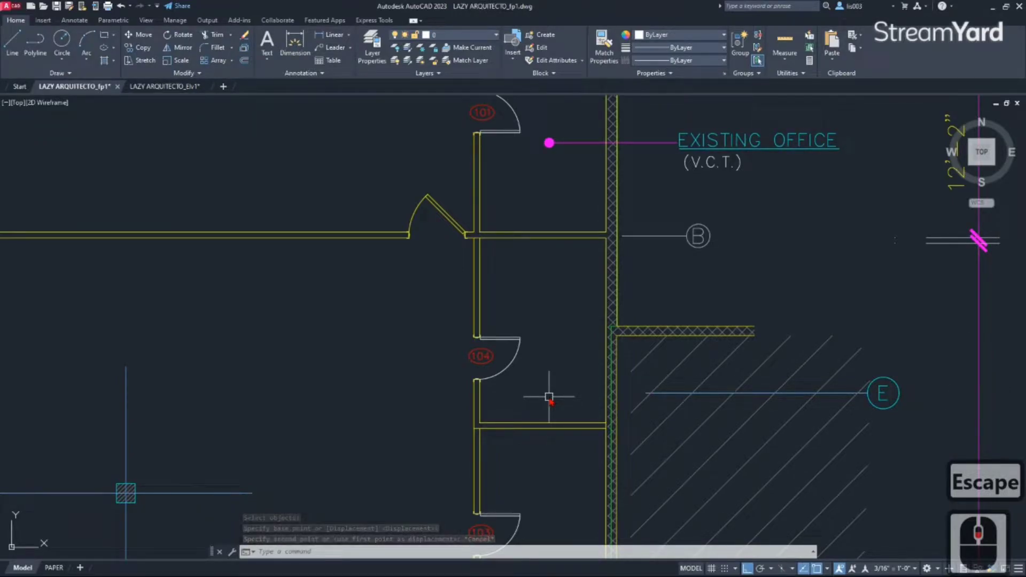
pyautogui.moveTo(549, 397); pyautogui.dragTo(632, 447, button='middle')
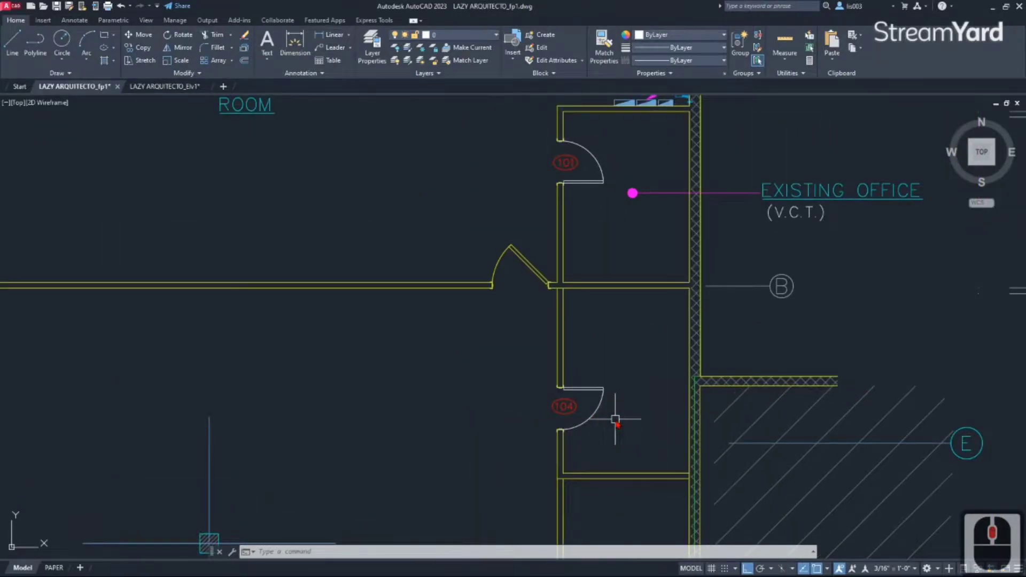
pyautogui.scroll(-2, 616, 419)
pyautogui.moveTo(523, 404)
pyautogui.mouseDown(button='middle')
pyautogui.moveTo(588, 399)
pyautogui.moveTo(546, 382)
pyautogui.moveTo(549, 392)
pyautogui.mouseUp(button='middle')
pyautogui.moveTo(505, 289)
pyautogui.mouseDown(button='middle')
pyautogui.moveTo(557, 319)
pyautogui.moveTo(565, 365)
pyautogui.mouseUp(button='middle')
pyautogui.moveTo(672, 362); pyautogui.dragTo(531, 354, button='middle')
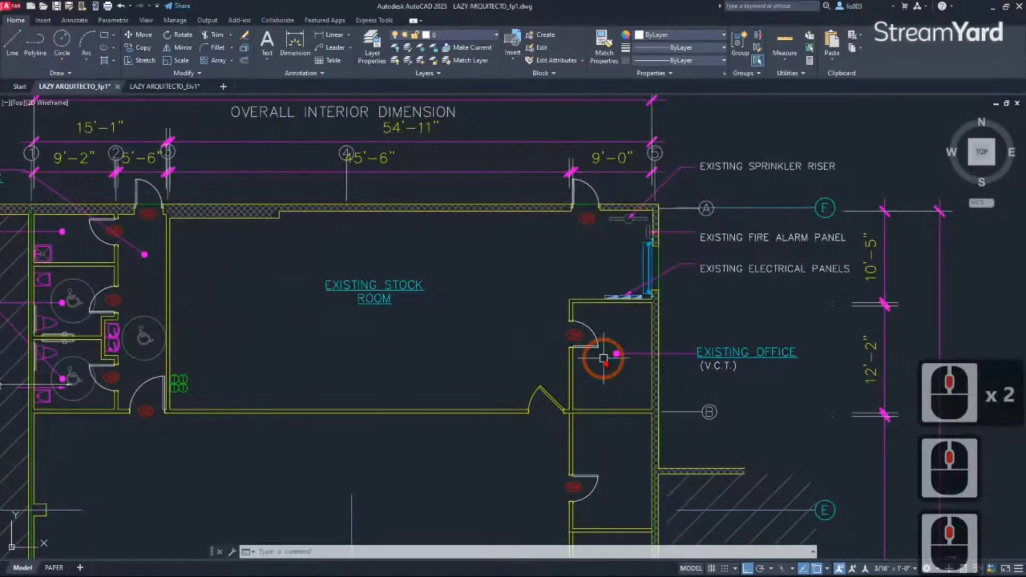
pyautogui.scroll(2, 666, 366)
pyautogui.moveTo(792, 395); pyautogui.dragTo(625, 356, button='middle')
pyautogui.press('Escape')
pyautogui.click(630, 345)
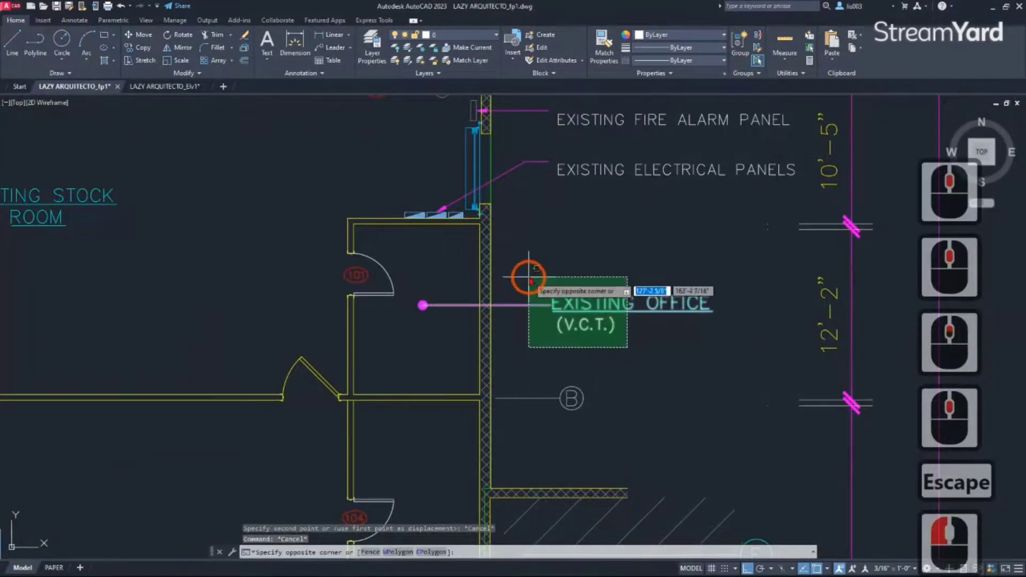
pyautogui.click(527, 277)
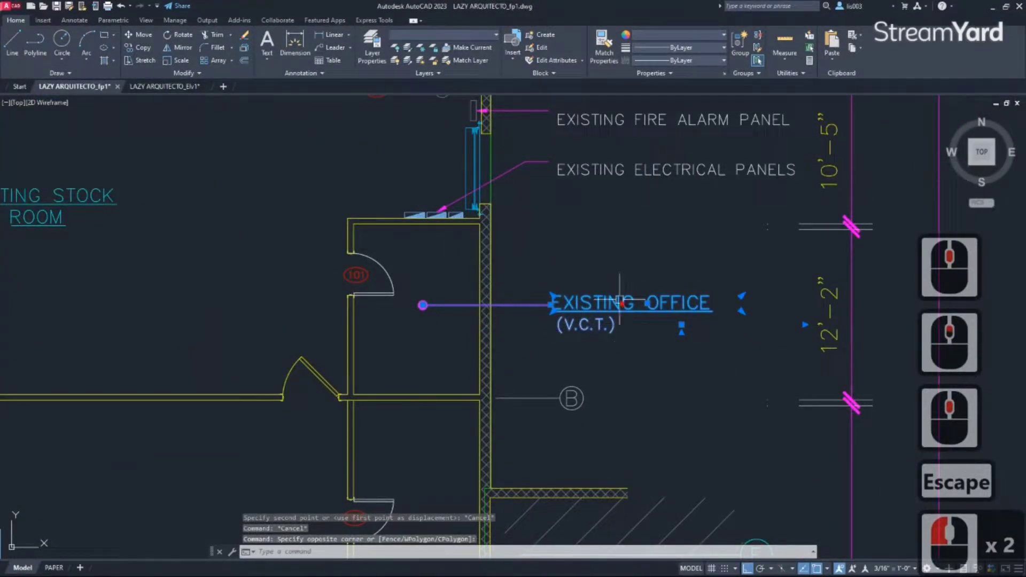
pyautogui.write('M')
pyautogui.press('Return')
pyautogui.click(613, 253)
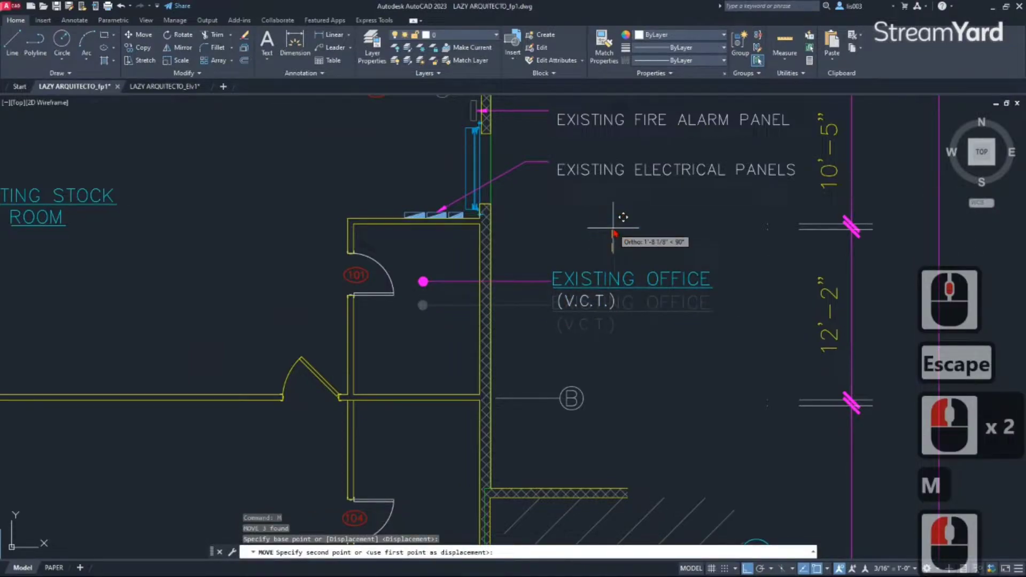
pyautogui.write('12')
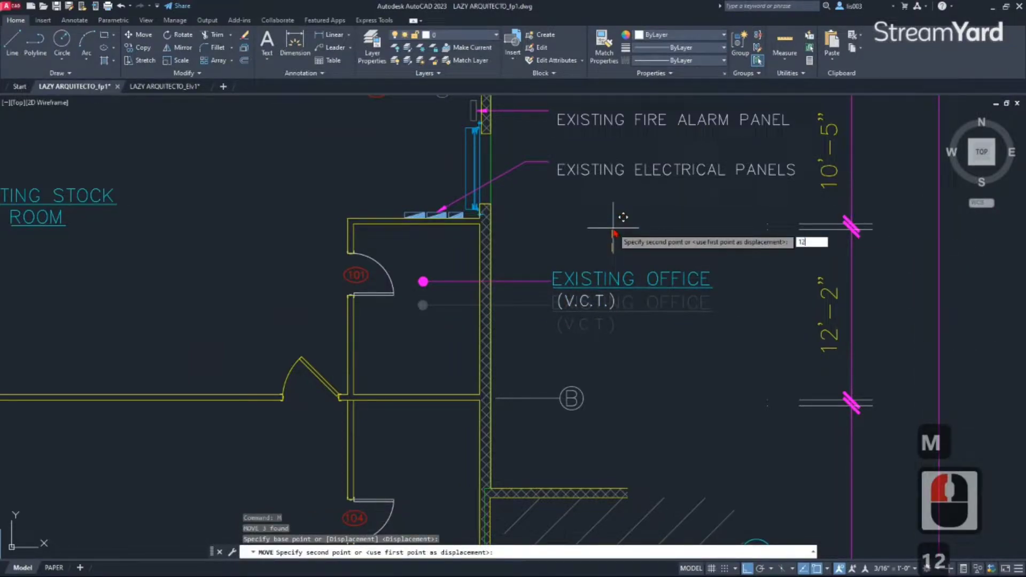
pyautogui.press('Return')
# - Move the EXISTING OFFICE label and leader a short distance straight down, reusing the previous selection set
pyautogui.scroll(-2, 464, 372)
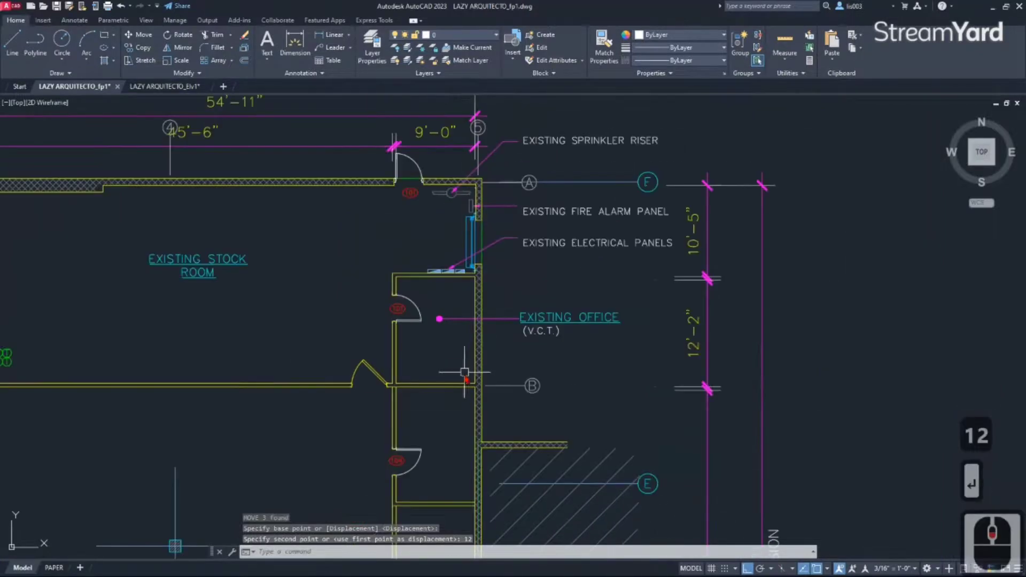
pyautogui.scroll(-2, 465, 372)
pyautogui.scroll(5, 457, 347)
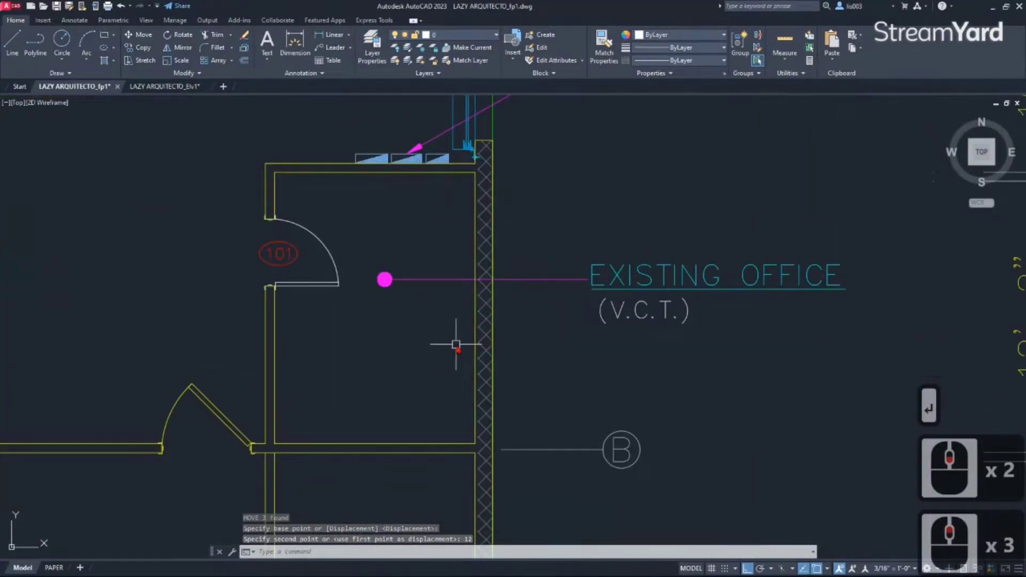
pyautogui.scroll(-3, 457, 345)
pyautogui.scroll(2, 462, 369)
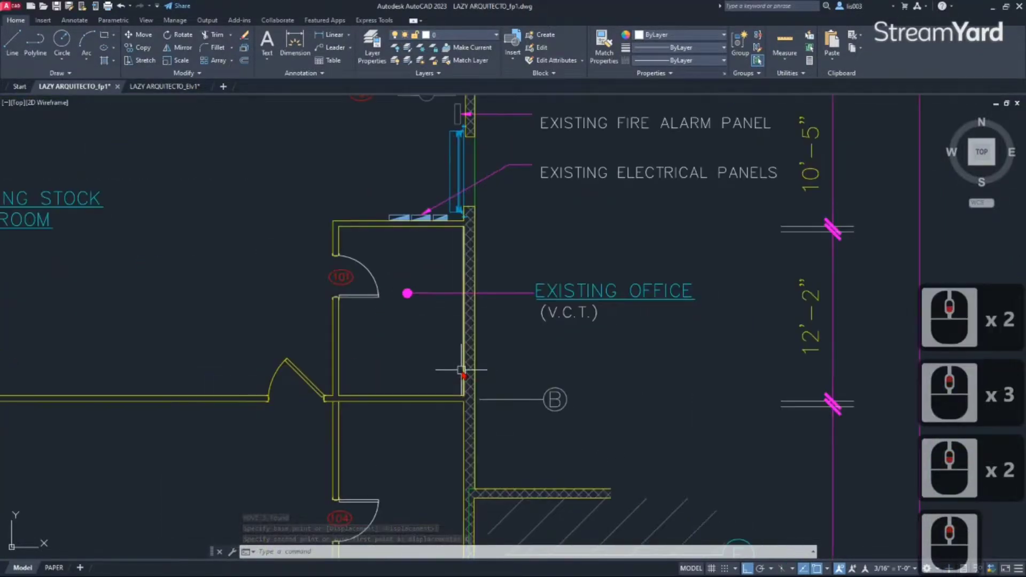
pyautogui.write('M')
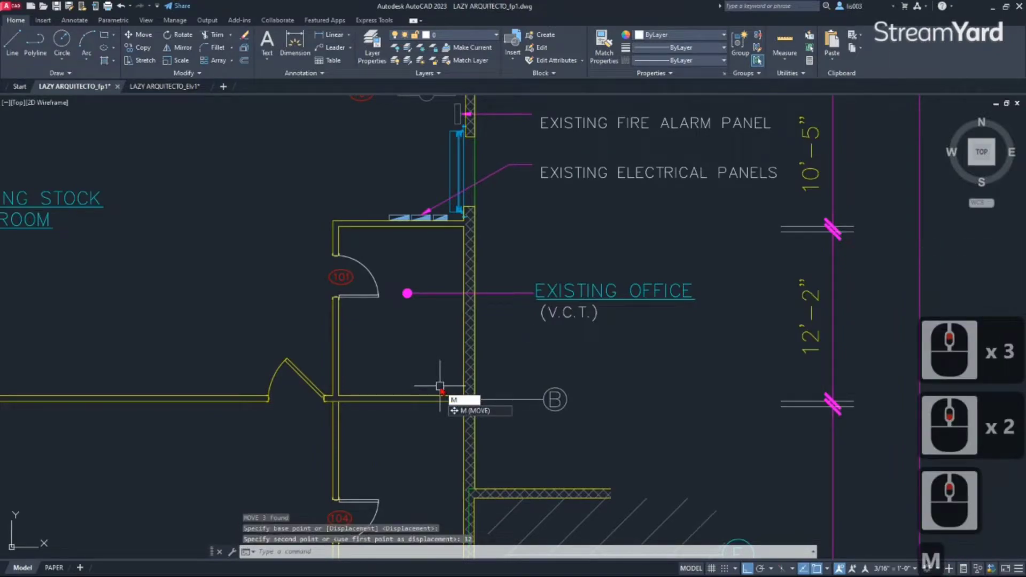
pyautogui.press('Return')
pyautogui.write('P')
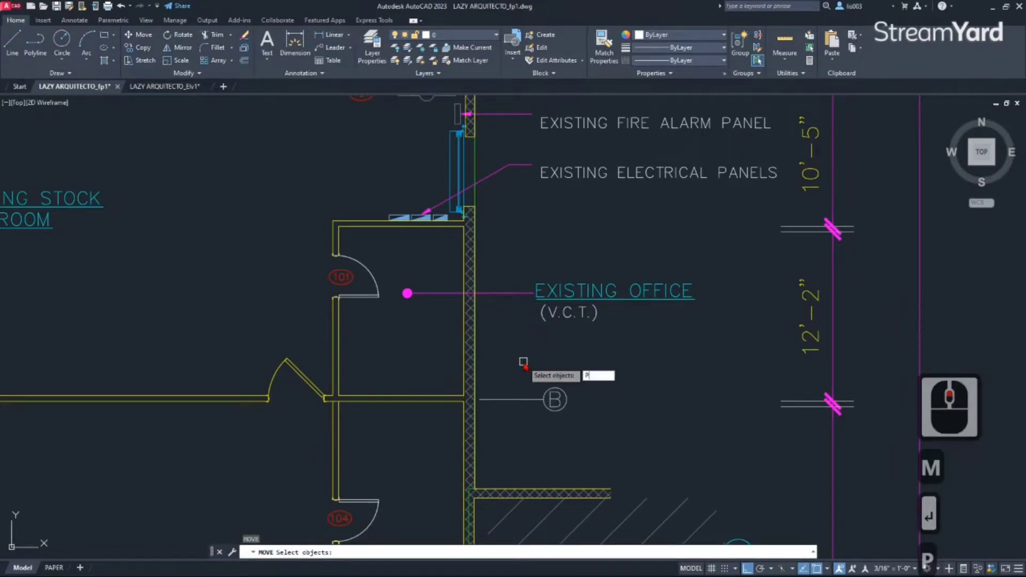
pyautogui.press('Return')
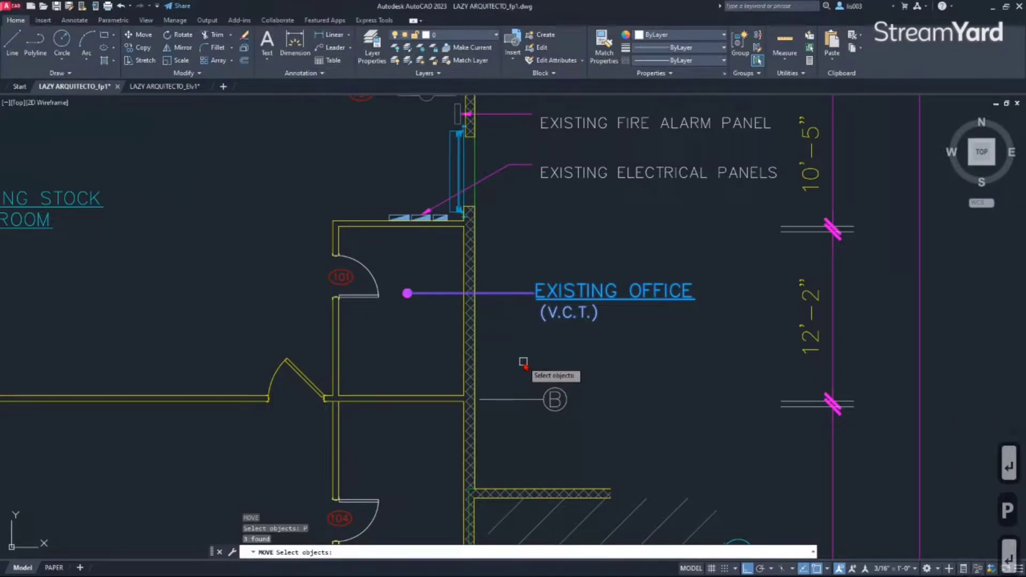
pyautogui.press('Return')
pyautogui.scroll(-2, 539, 347)
pyautogui.click(601, 356)
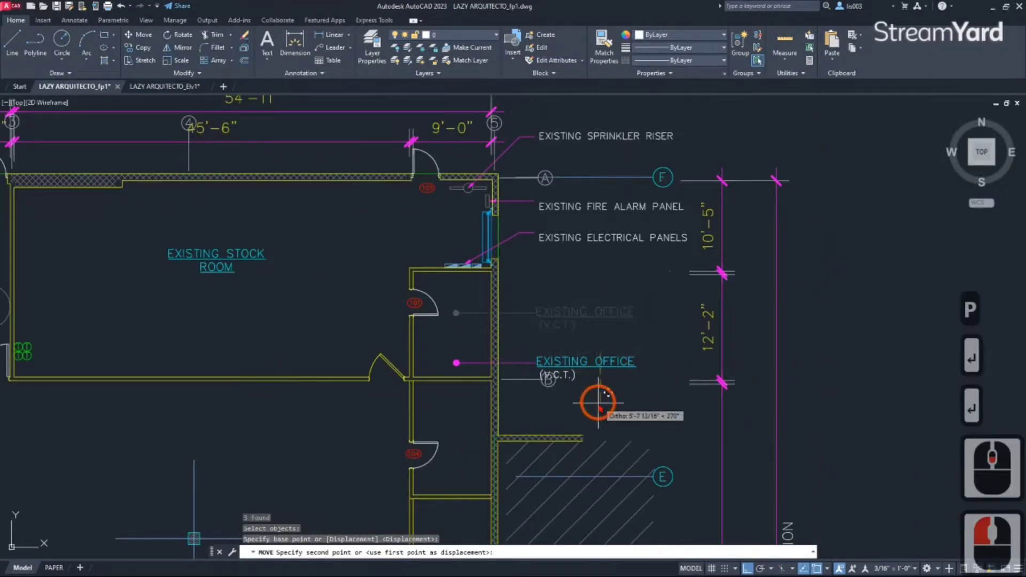
pyautogui.click(600, 380)
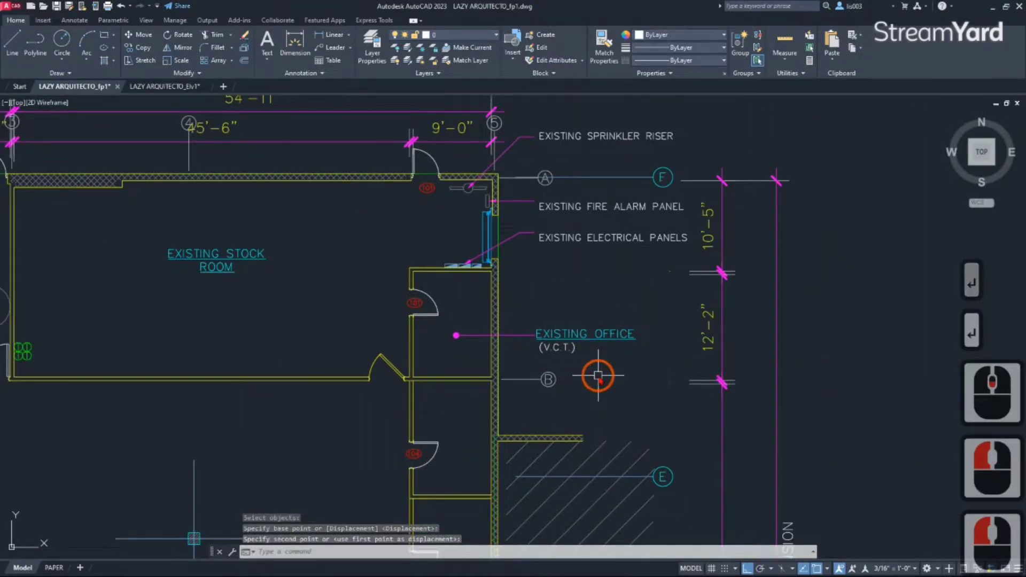
pyautogui.scroll(-2, 600, 382)
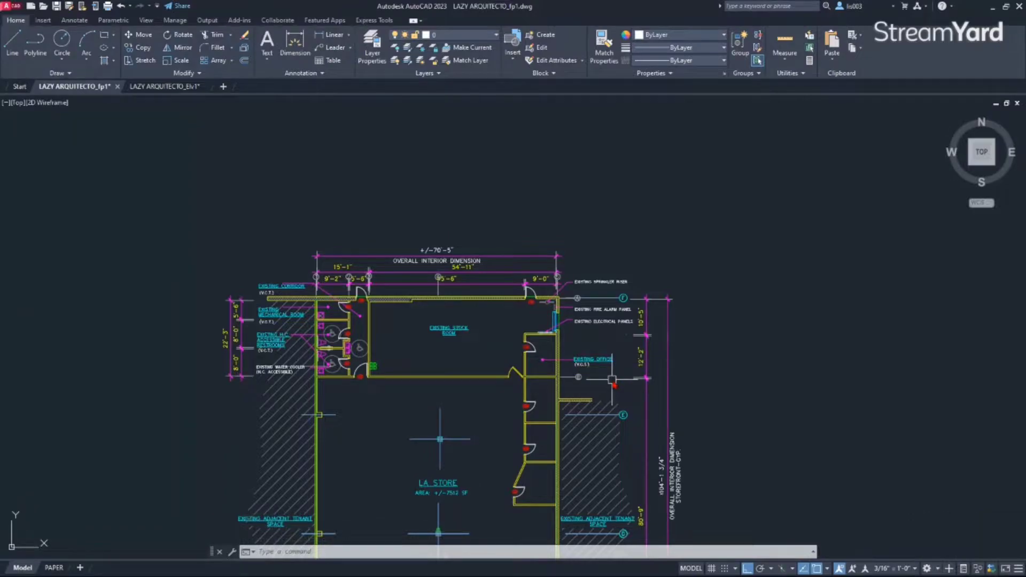
pyautogui.scroll(2, 612, 380)
pyautogui.middleClick(609, 378)
pyautogui.middleClick(609, 378)
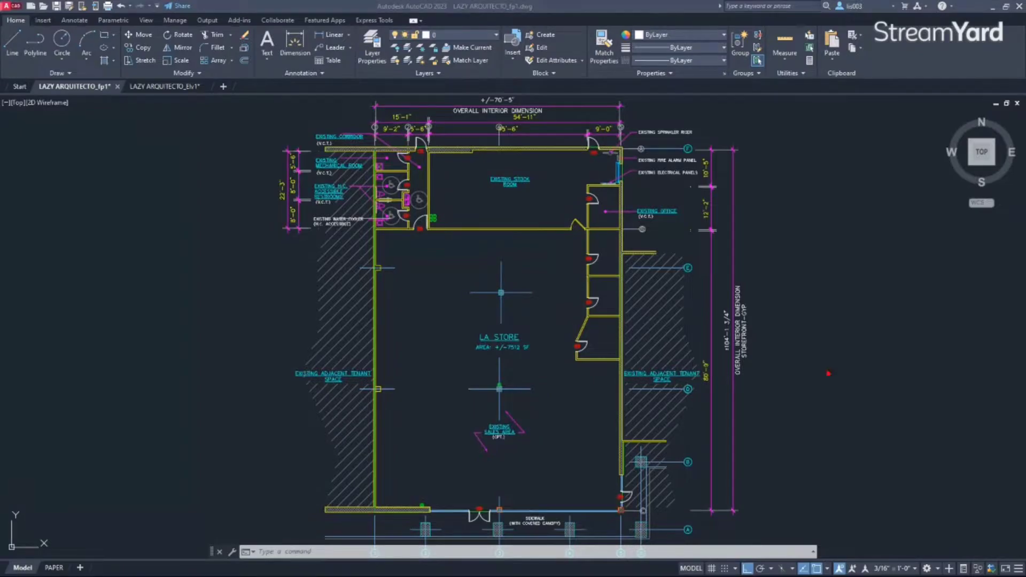
pyautogui.click(470, 293)
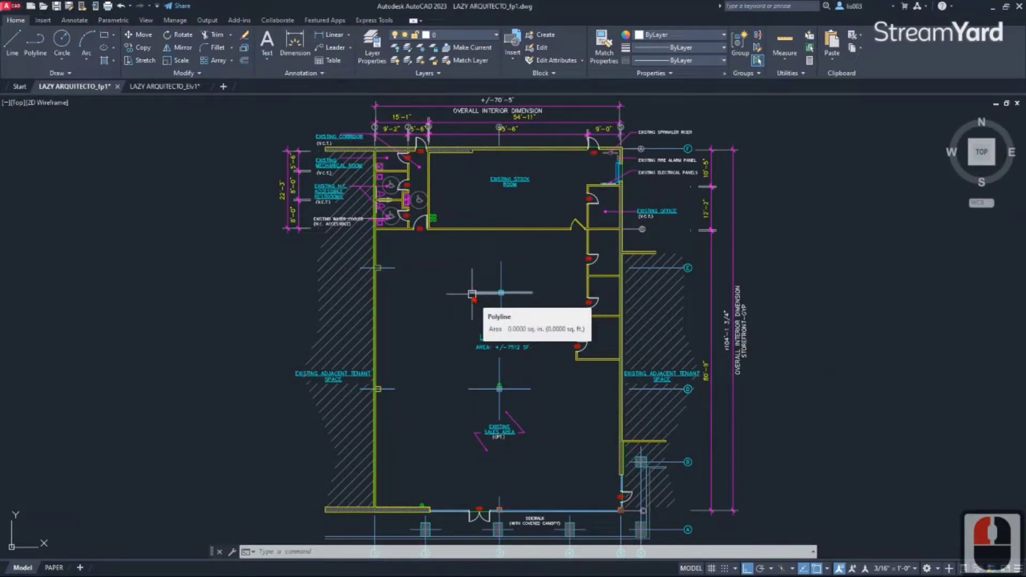
pyautogui.click(466, 315)
pyautogui.moveTo(471, 293); pyautogui.dragTo(405, 309, button='middle')
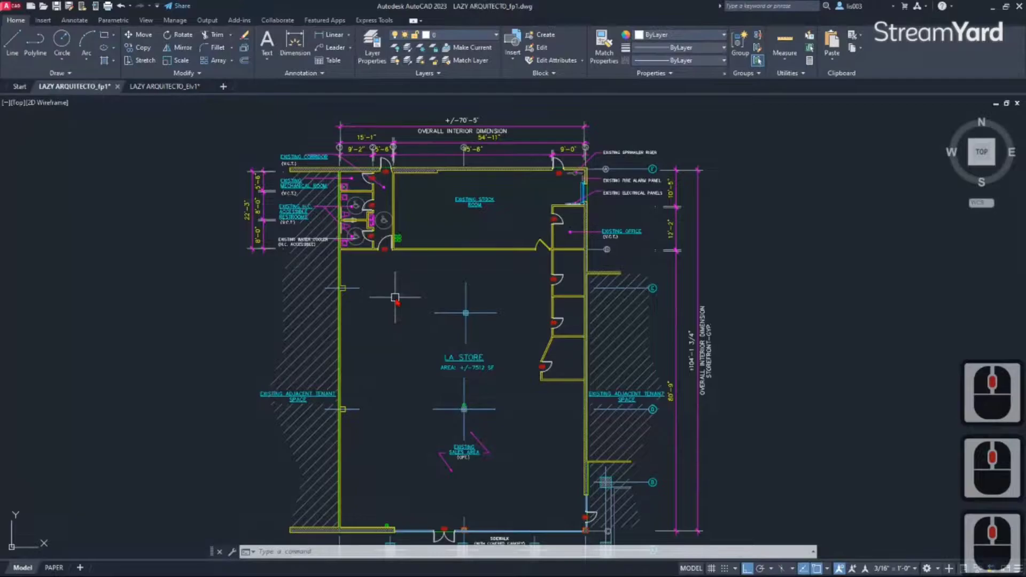
# - Open the Dimension Style Manager and preview the ARCH-4, ARCH-48, ARCH-64 and ARCH-8 dimension styles
pyautogui.write('DIMS')
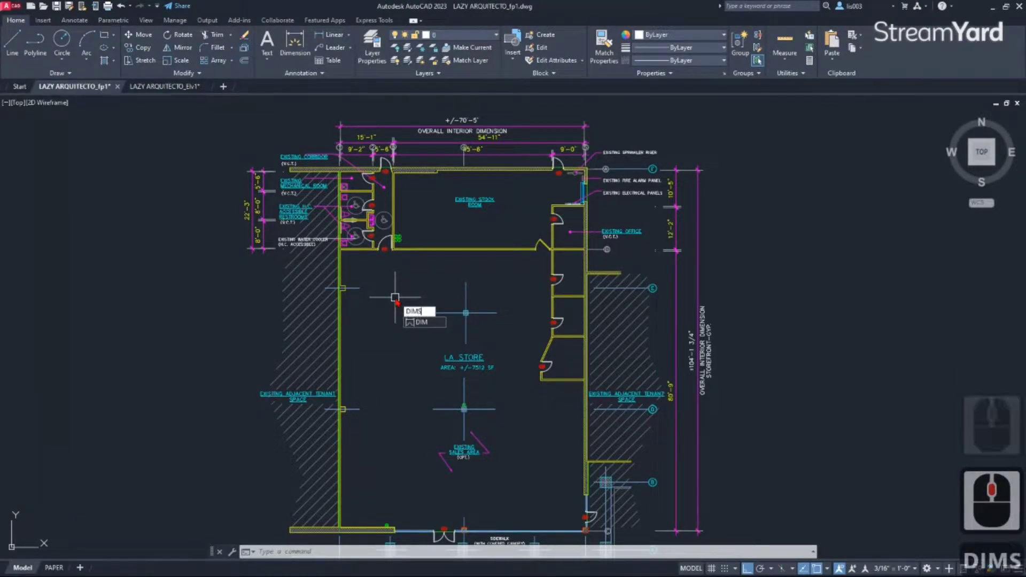
pyautogui.write('TY')
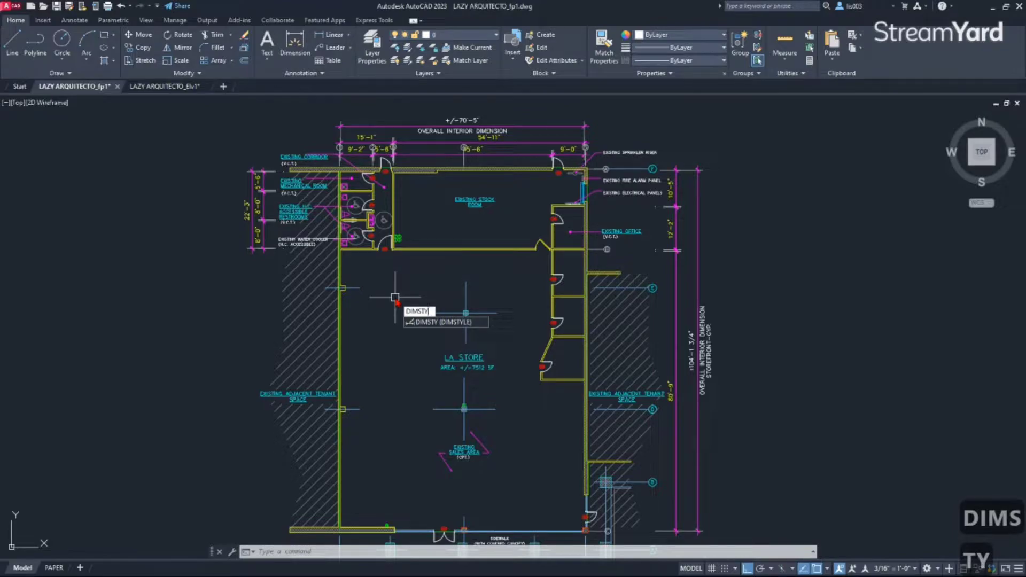
pyautogui.press('Return')
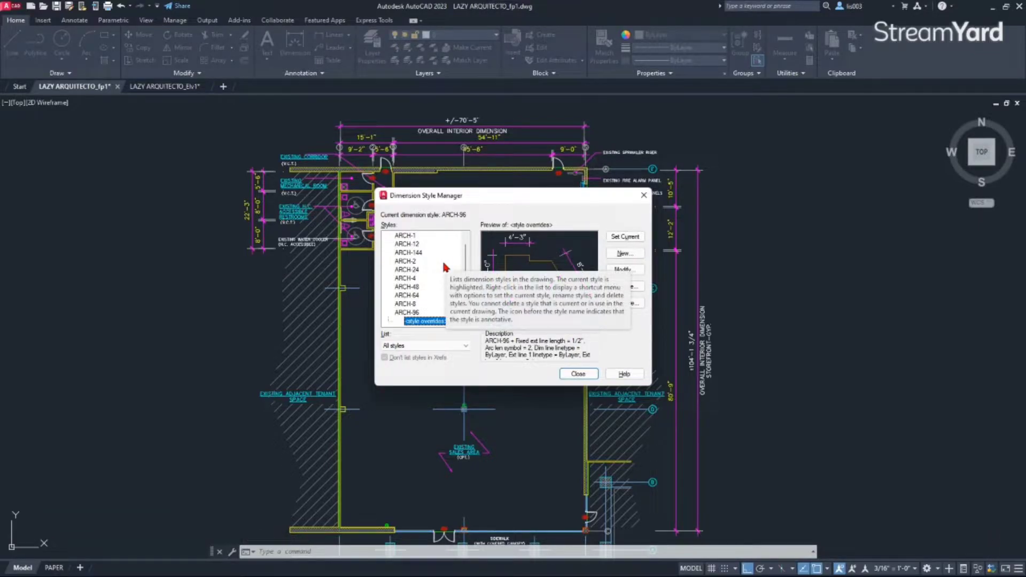
pyautogui.scroll(-2, 429, 296)
pyautogui.scroll(3, 418, 310)
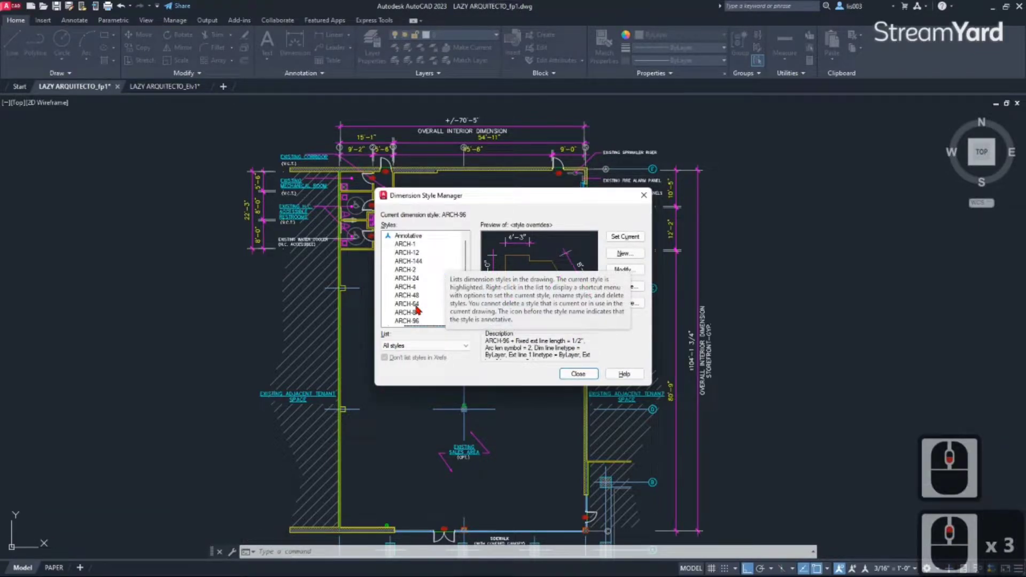
pyautogui.scroll(2, 418, 273)
pyautogui.click(420, 247)
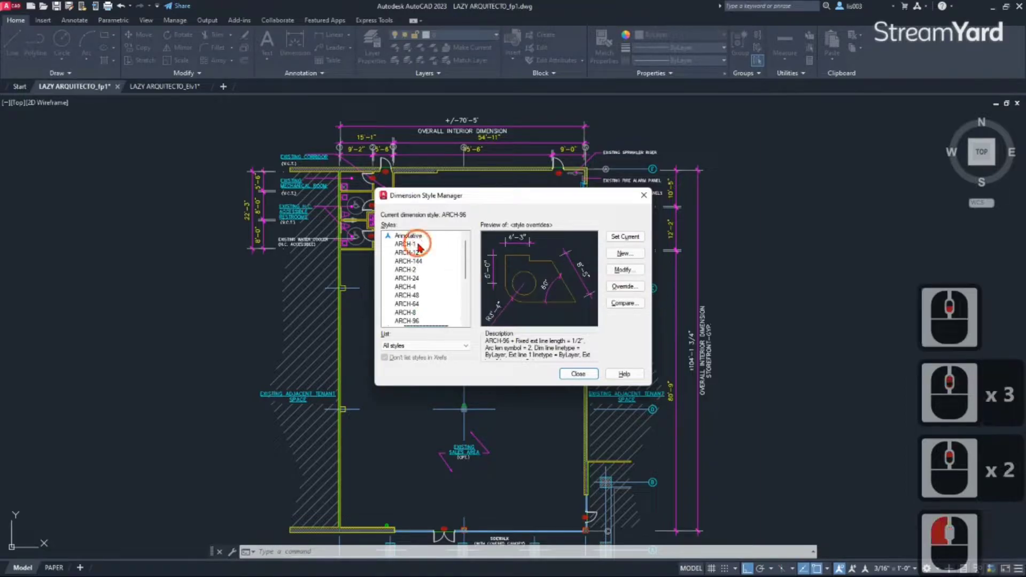
pyautogui.click(419, 283)
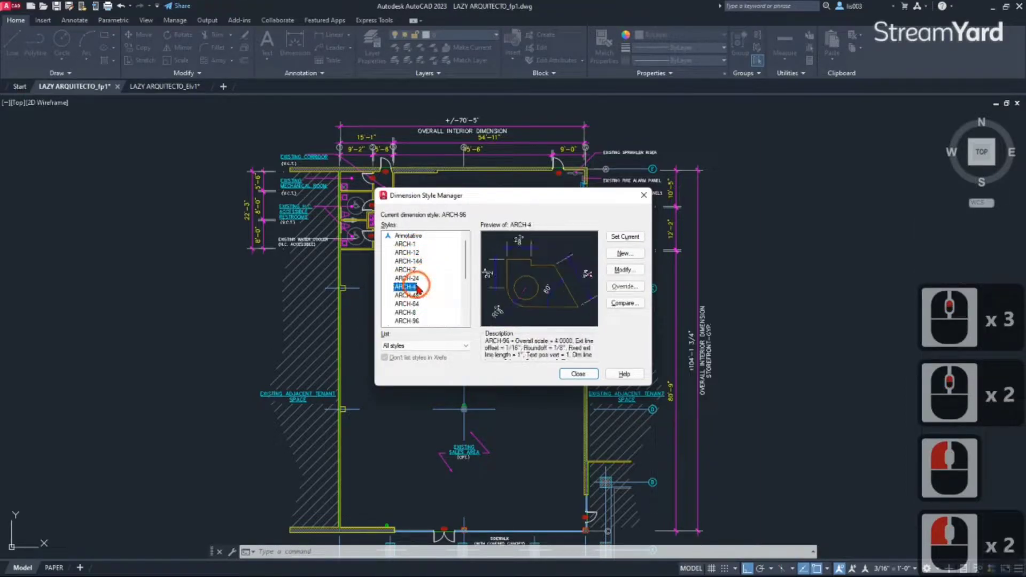
pyautogui.click(417, 293)
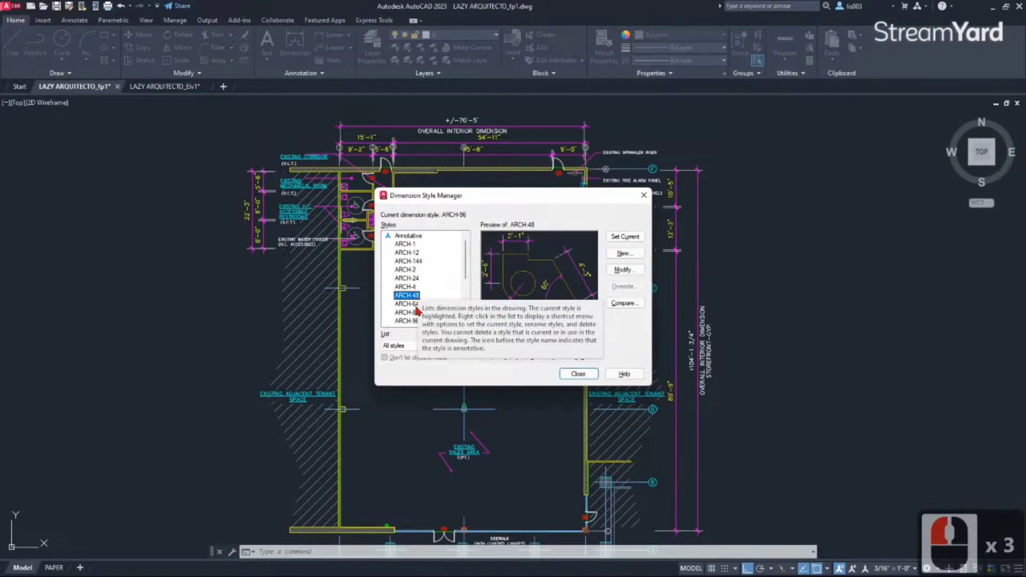
pyautogui.click(416, 305)
pyautogui.click(417, 313)
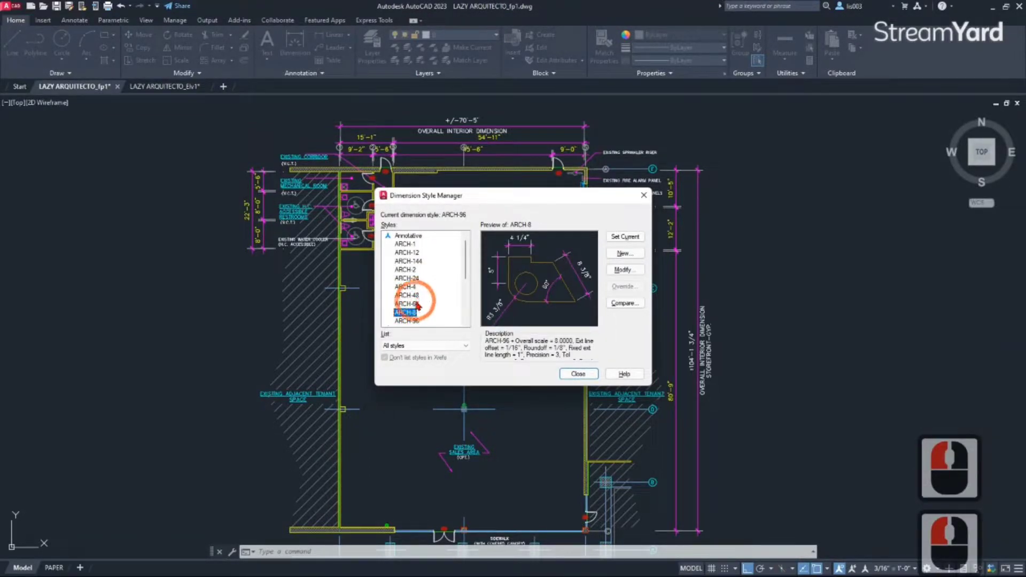
# - Preview the ARCH-12, ARCH-144, ARCH-2 and ARCH-48 styles, among others, and close the Dimension Style Manager without changes
pyautogui.click(417, 296)
pyautogui.click(417, 286)
pyautogui.click(416, 270)
pyautogui.click(419, 261)
pyautogui.click(420, 253)
pyautogui.click(419, 253)
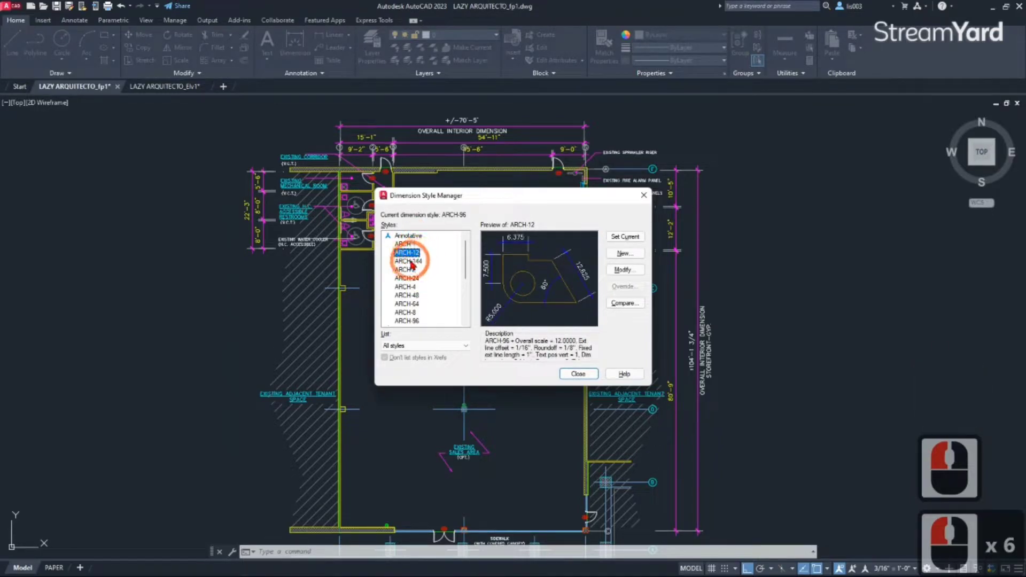
pyautogui.click(411, 261)
pyautogui.click(411, 270)
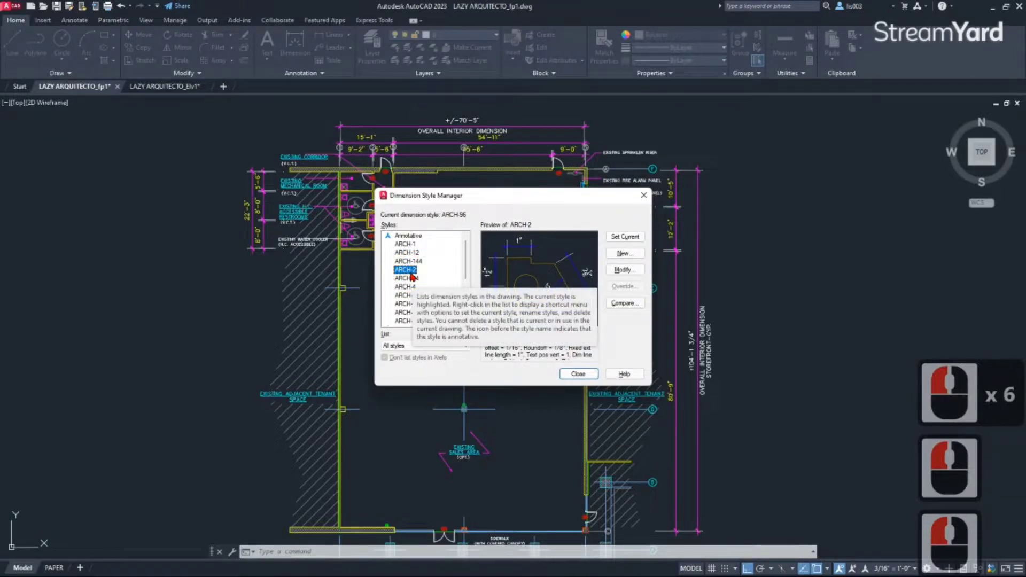
pyautogui.click(401, 295)
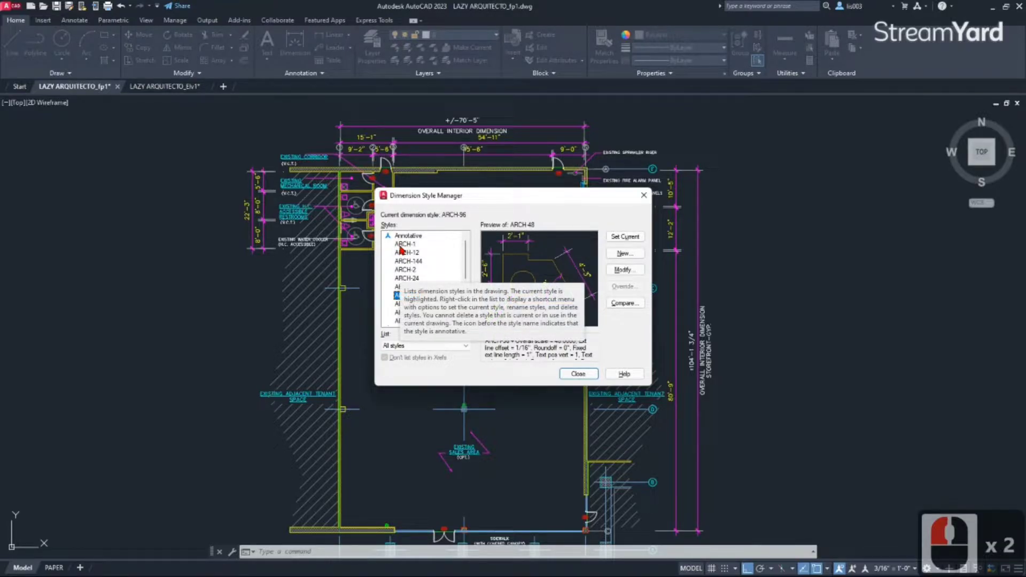
pyautogui.click(586, 376)
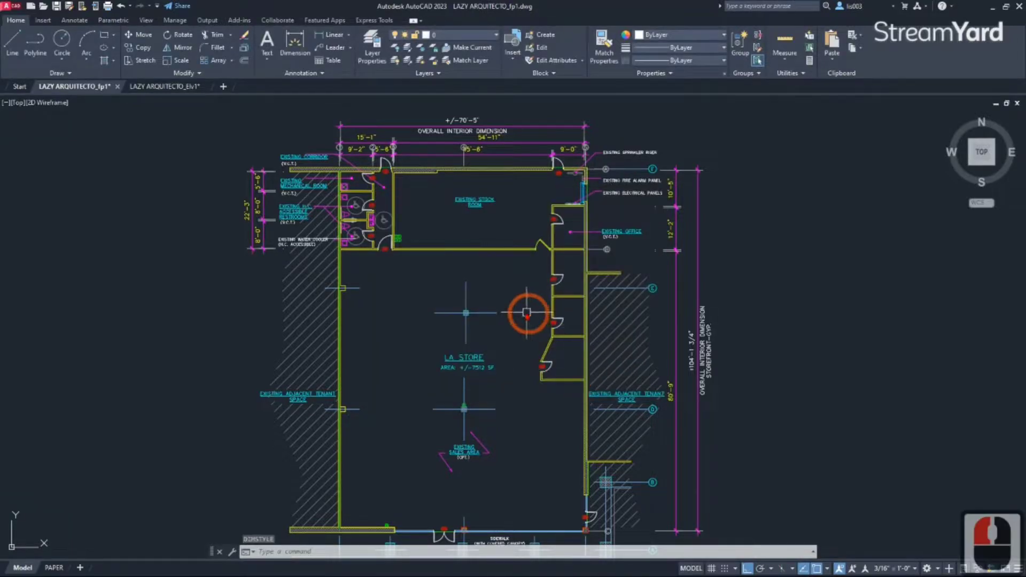
# - Open the PAPER layout and select the floor plan's viewport frame to check its scale
pyautogui.moveTo(397, 282); pyautogui.dragTo(398, 307, button='middle')
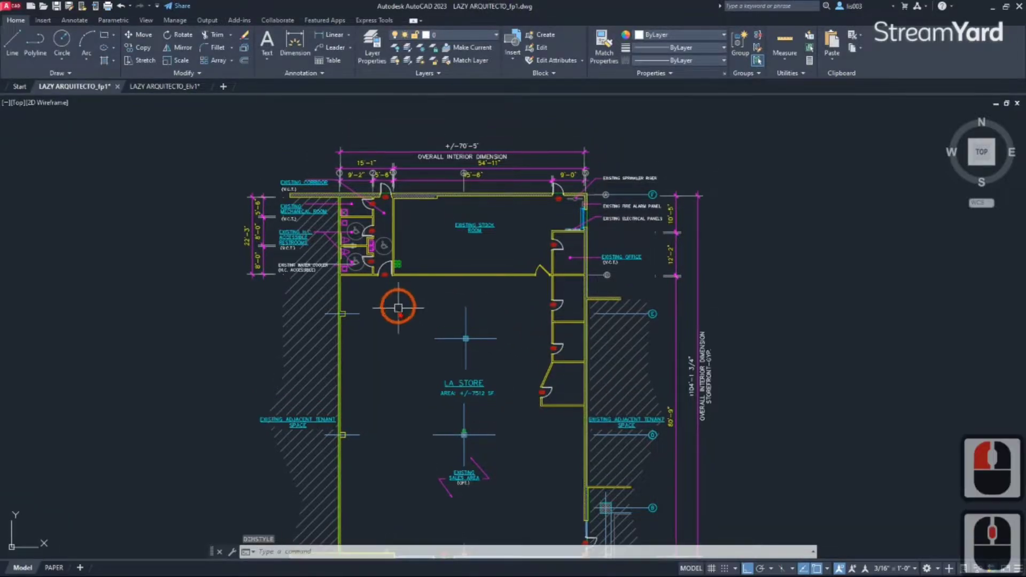
pyautogui.click(53, 568)
pyautogui.click(326, 354)
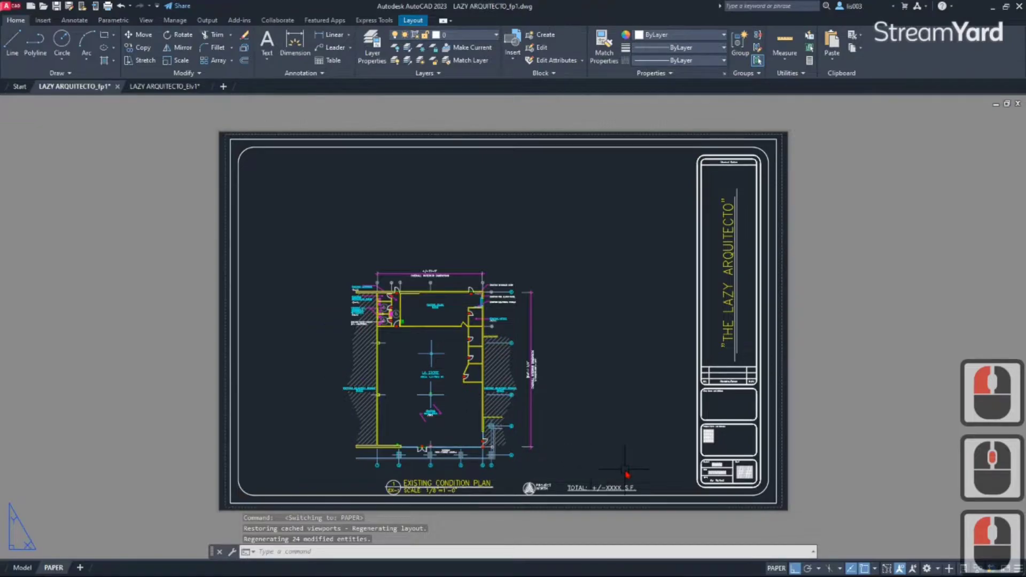
pyautogui.scroll(2, 627, 473)
pyautogui.scroll(-2, 534, 481)
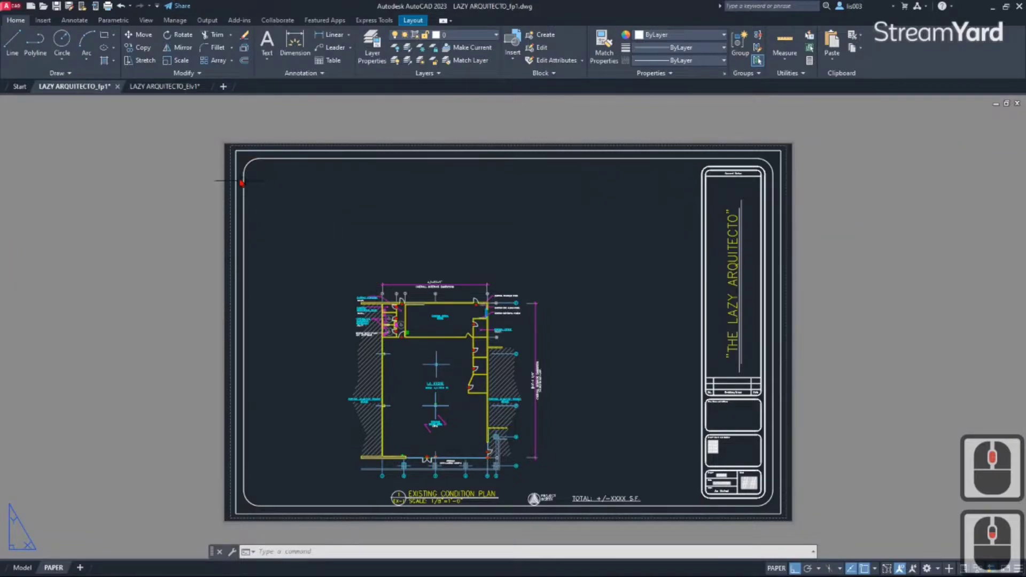
pyautogui.scroll(2, 241, 183)
pyautogui.click(264, 170)
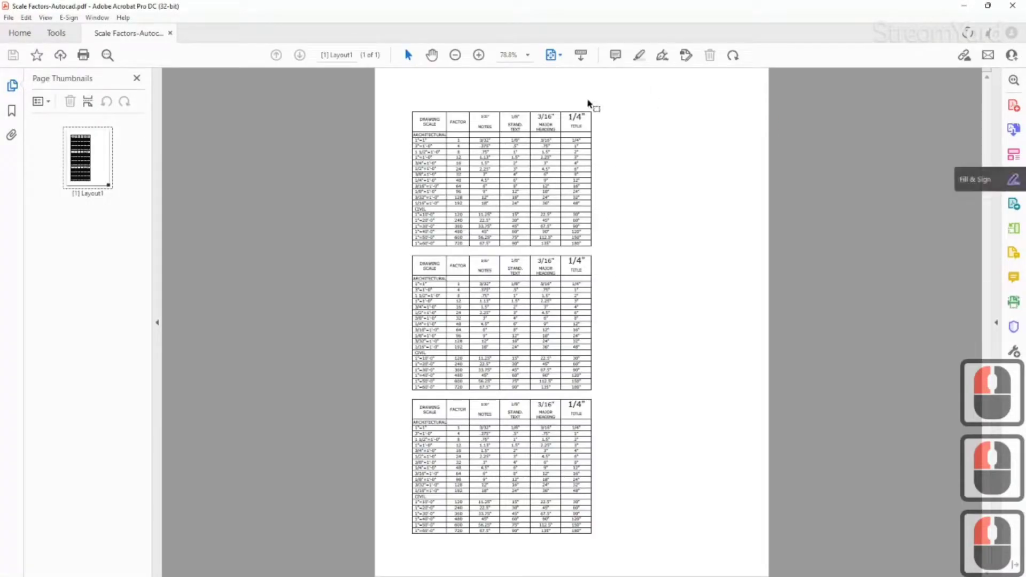
# - Switch to Scale Factors-Autocad.pdf in Acrobat and show its first table completely in a smaller window over the drawing
pyautogui.keyDown('ctrl'); pyautogui.scroll(5, 521, 148); pyautogui.keyUp('ctrl')
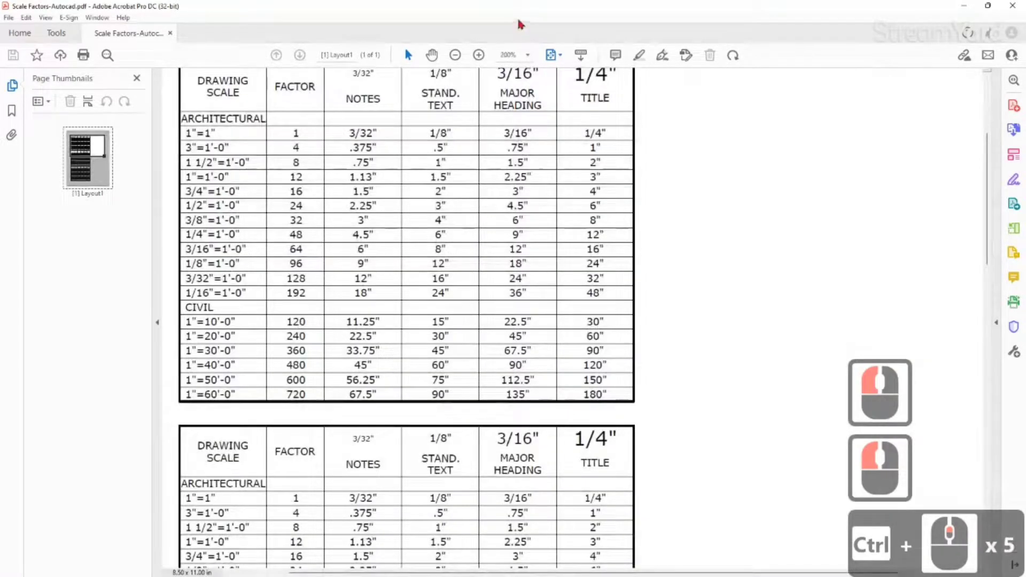
pyautogui.moveTo(520, 8); pyautogui.dragTo(502, 113)
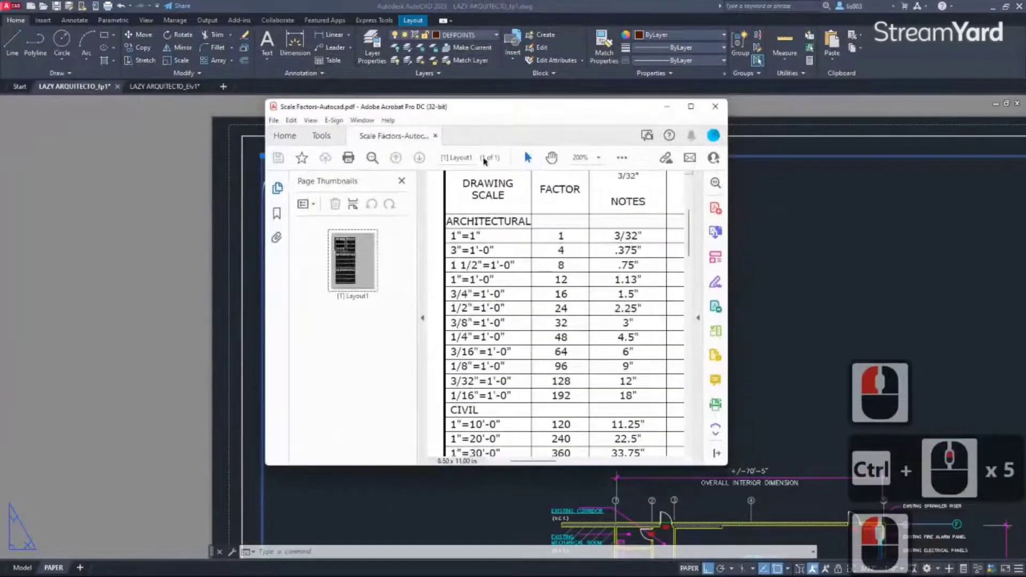
pyautogui.doubleClick(422, 320)
pyautogui.keyDown('ctrl'); pyautogui.scroll(-1, 419, 315); pyautogui.keyUp('ctrl')
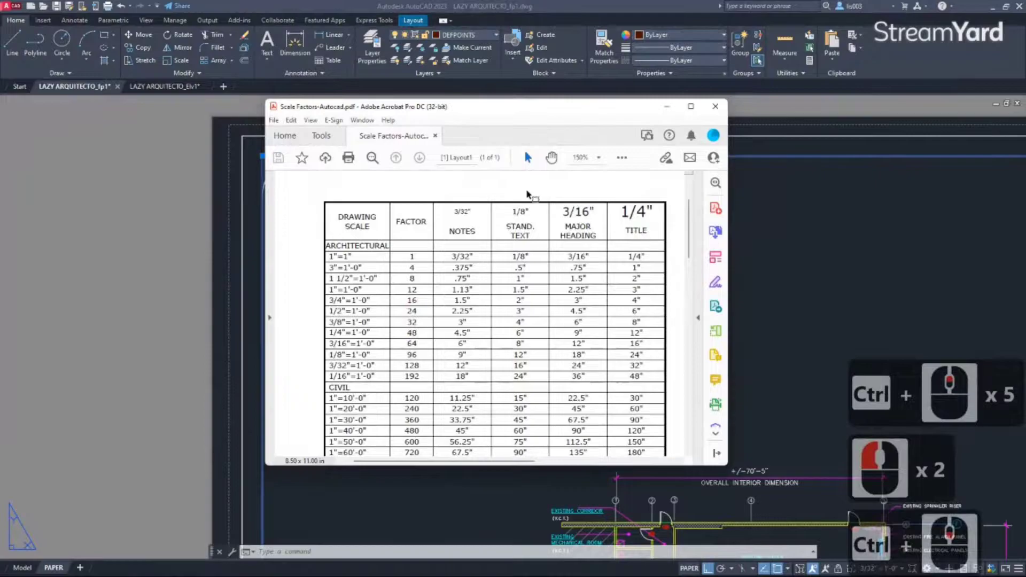
pyautogui.moveTo(529, 465)
pyautogui.mouseDown()
pyautogui.moveTo(534, 535)
pyautogui.moveTo(536, 483)
pyautogui.mouseUp()
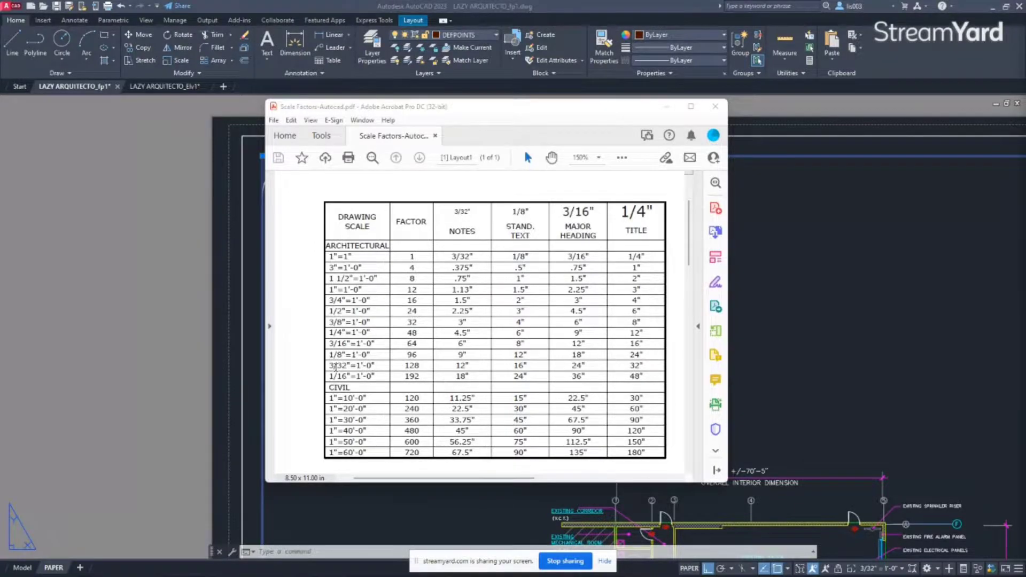
# - Look up the 3/32"=1'-0" drawing scale and its factor in the table, and move the PDF window off the drawing
pyautogui.moveTo(329, 365); pyautogui.dragTo(374, 365)
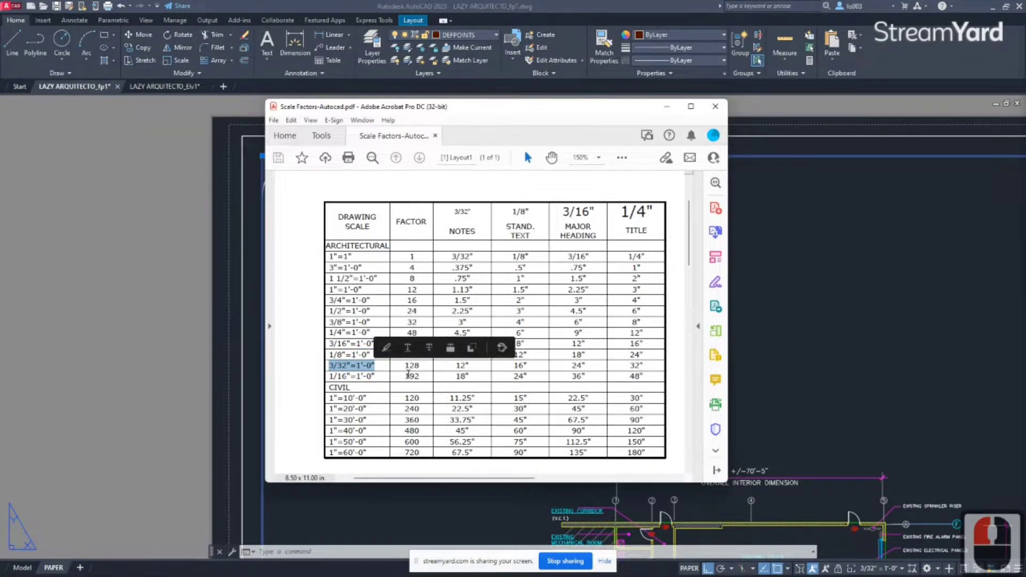
pyautogui.moveTo(405, 366); pyautogui.dragTo(419, 366)
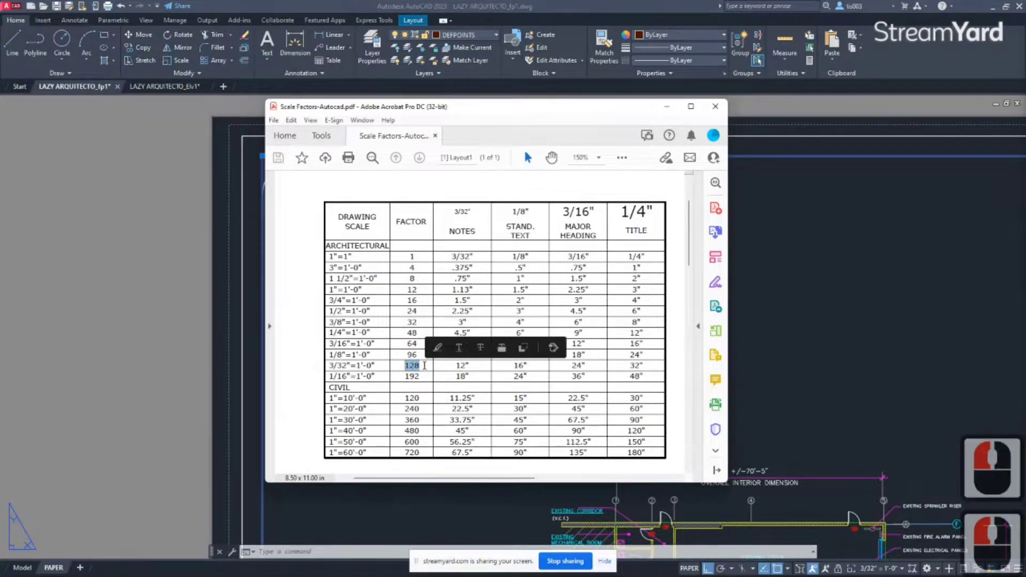
pyautogui.moveTo(395, 107); pyautogui.dragTo(1023, 155)
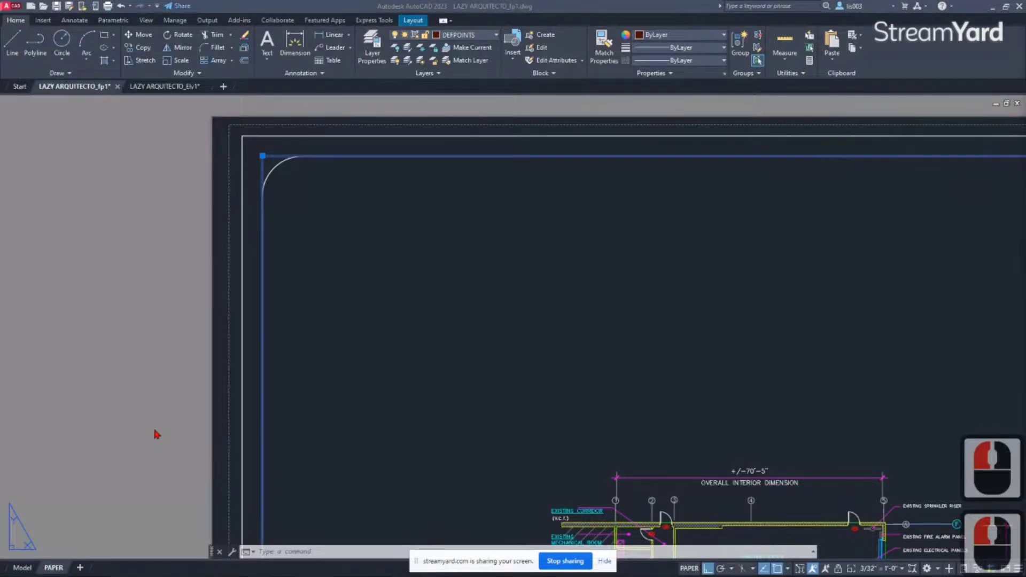
# - Clear the viewport selection in AutoCAD and return to the store plan in model space
pyautogui.click(87, 509)
pyautogui.click(24, 568)
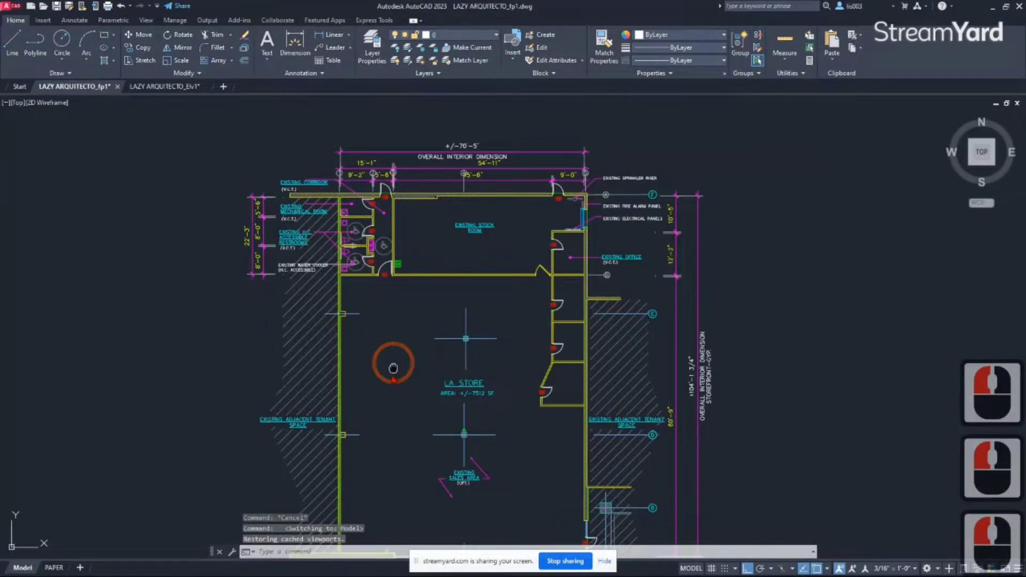
pyautogui.moveTo(394, 366); pyautogui.dragTo(390, 370, button='middle')
pyautogui.write('DIMSCALE')
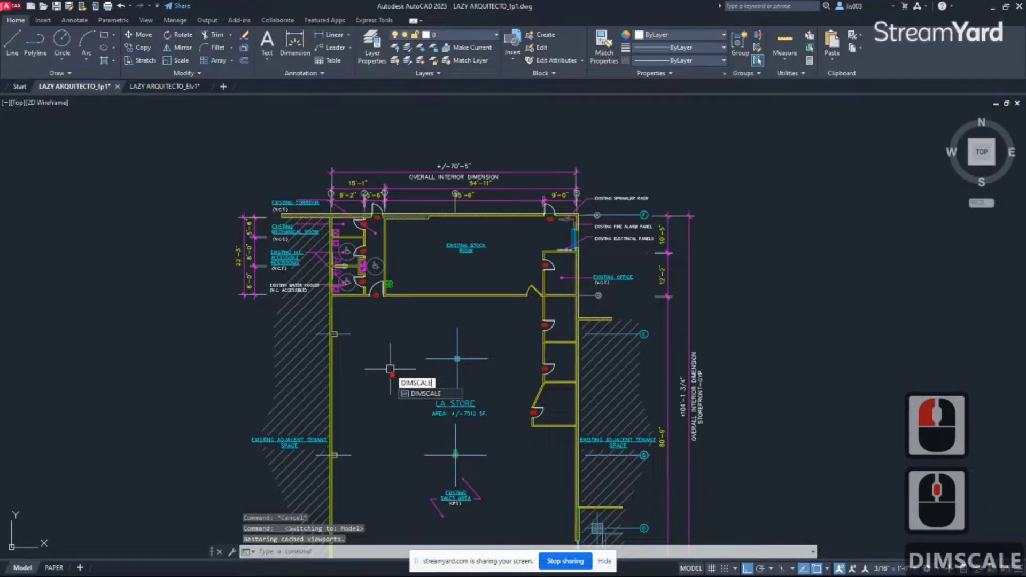
pyautogui.write('128')
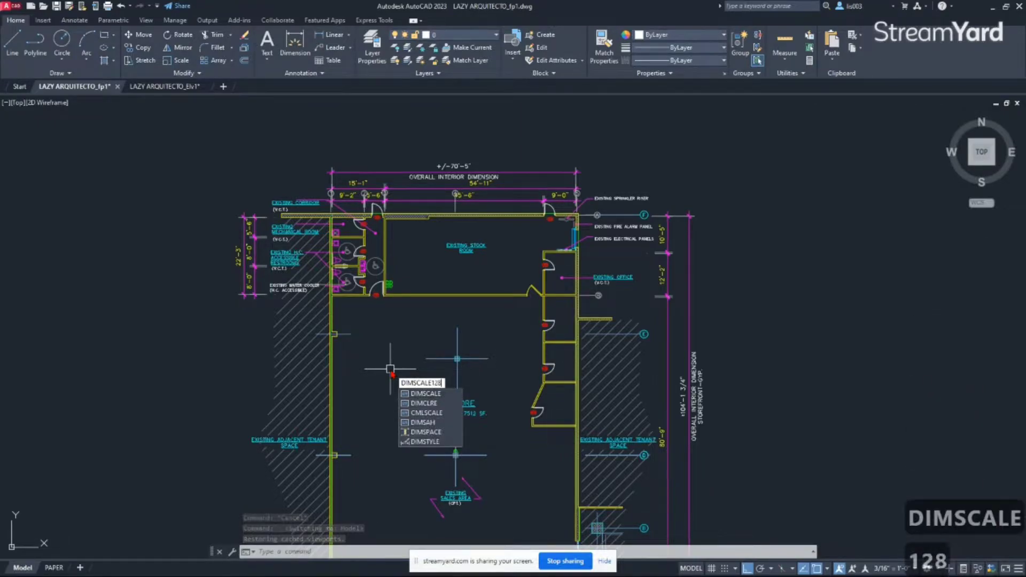
pyautogui.press('Escape')
# - Set the DIMSCALE system variable to 128
pyautogui.write('DIMSCALE')
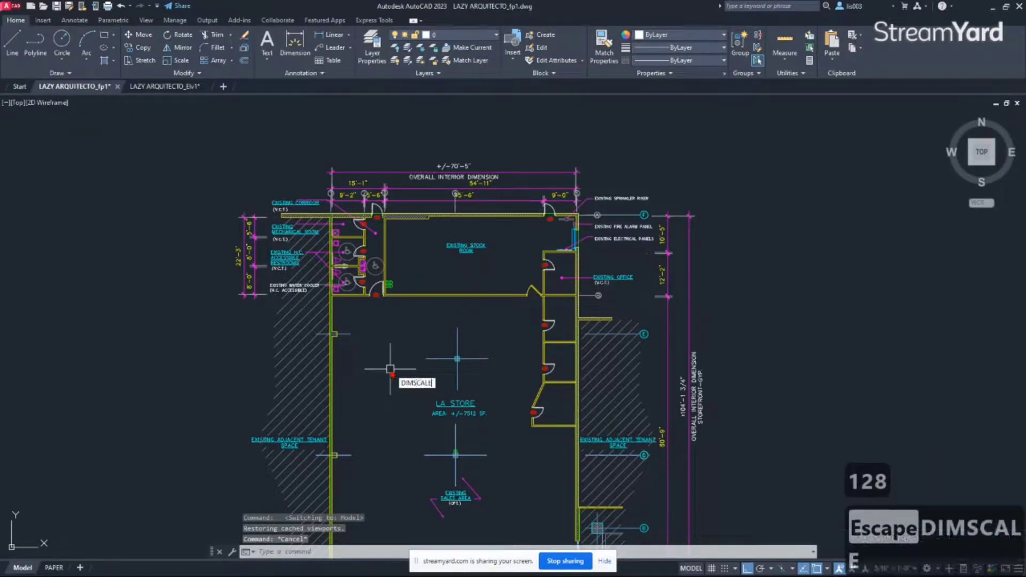
pyautogui.press('Return')
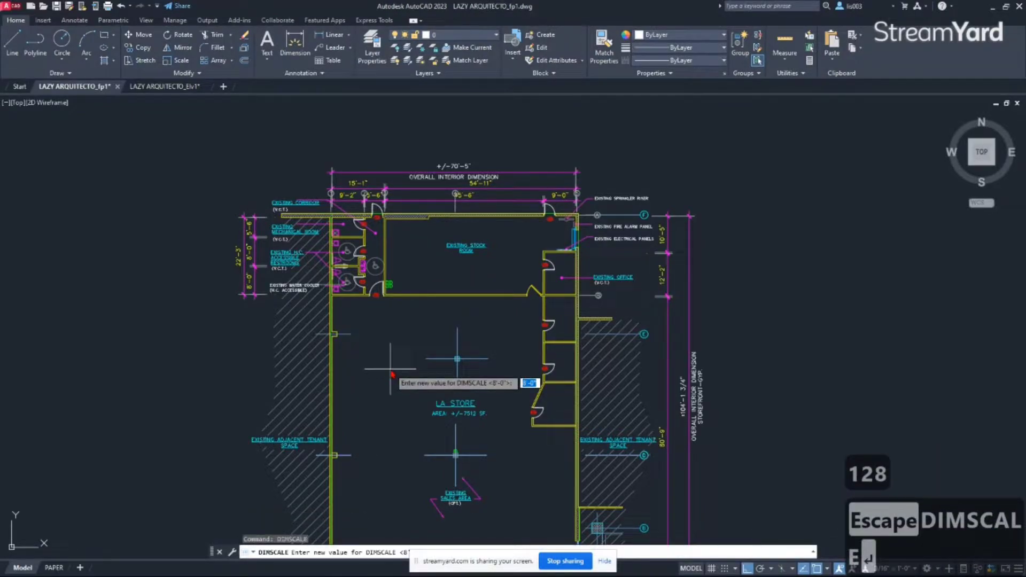
pyautogui.write('128')
pyautogui.press('Return')
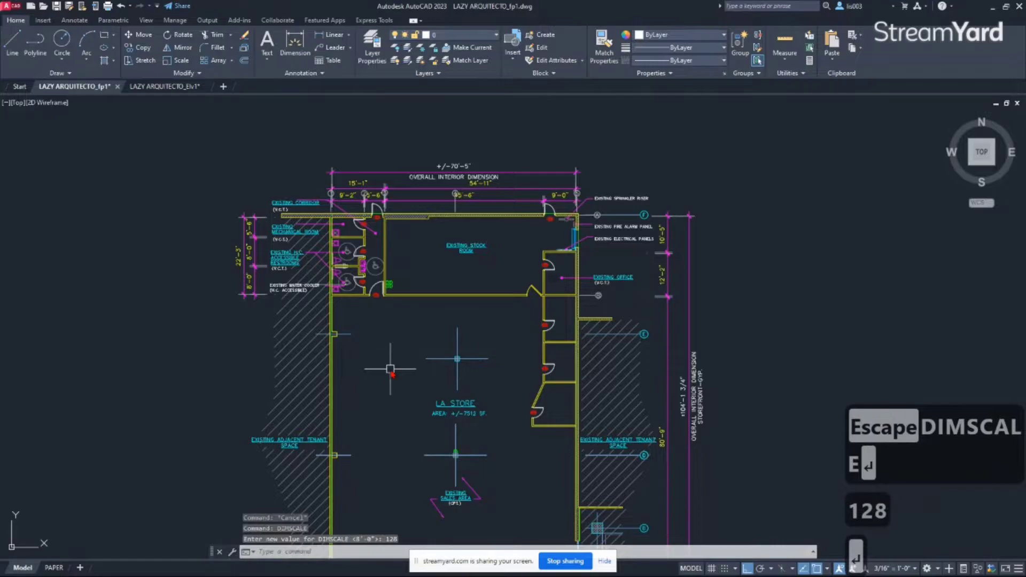
pyautogui.click(612, 564)
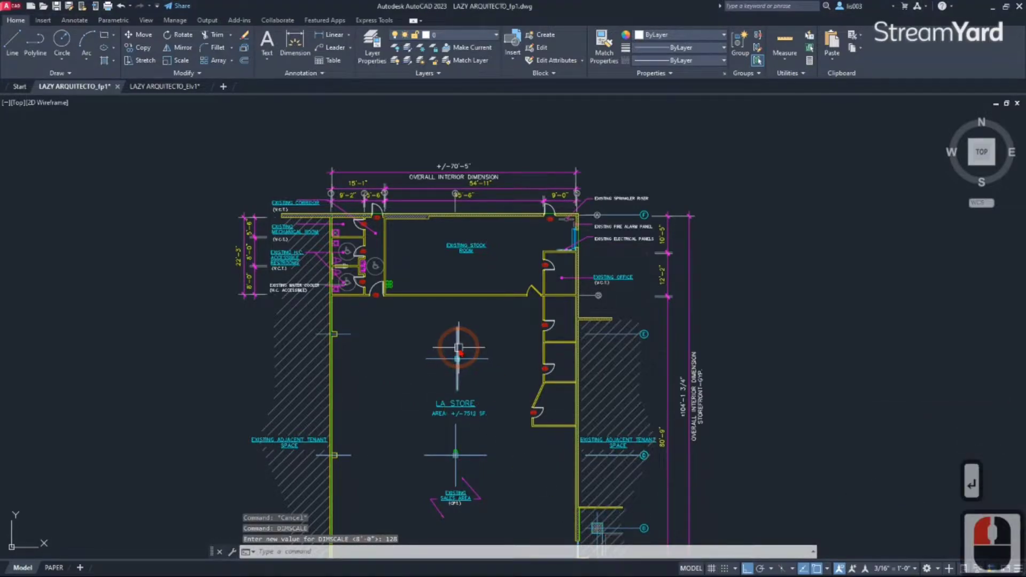
# - Dimension the vertical length of the room at door 104 with DIM, placing the dimension line just inside the exterior dimension string
pyautogui.moveTo(458, 309); pyautogui.dragTo(438, 325, button='middle')
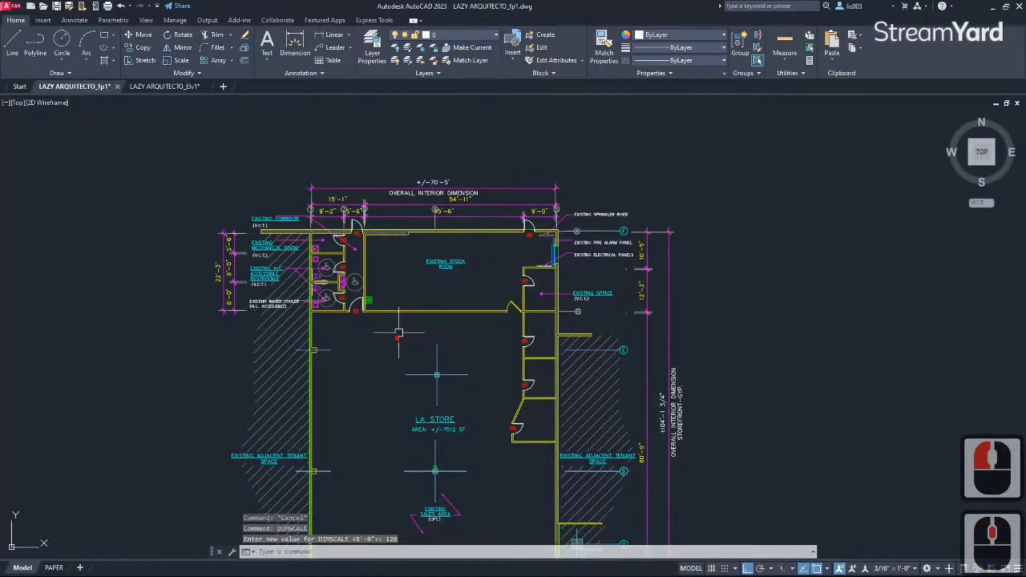
pyautogui.write('D')
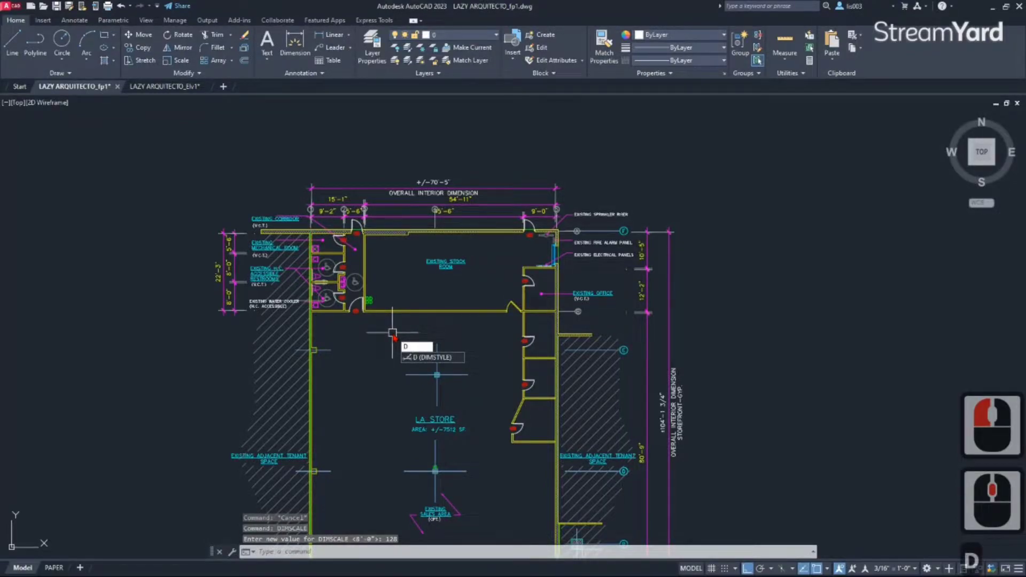
pyautogui.write('IM')
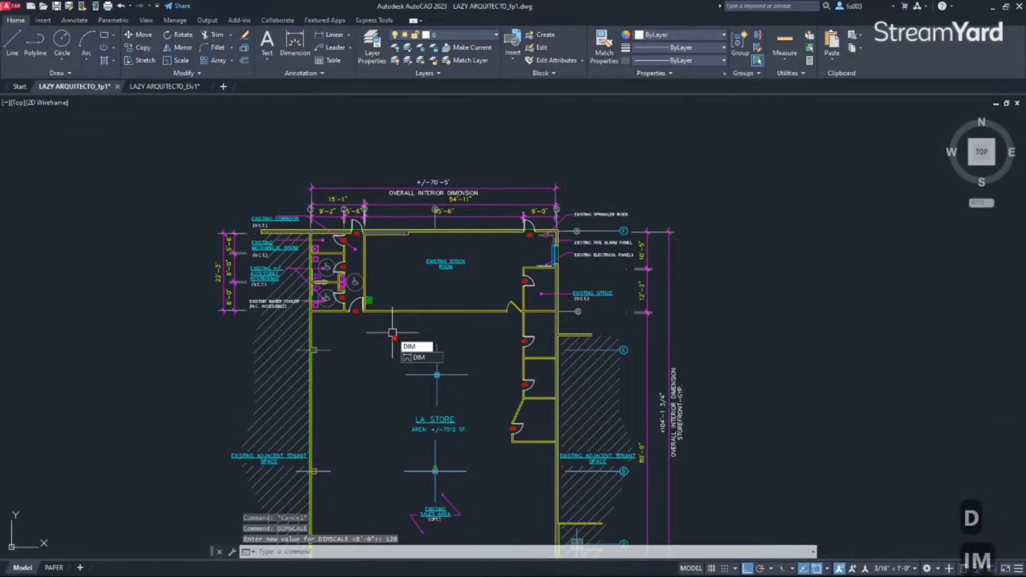
pyautogui.press('Return')
pyautogui.scroll(3, 529, 321)
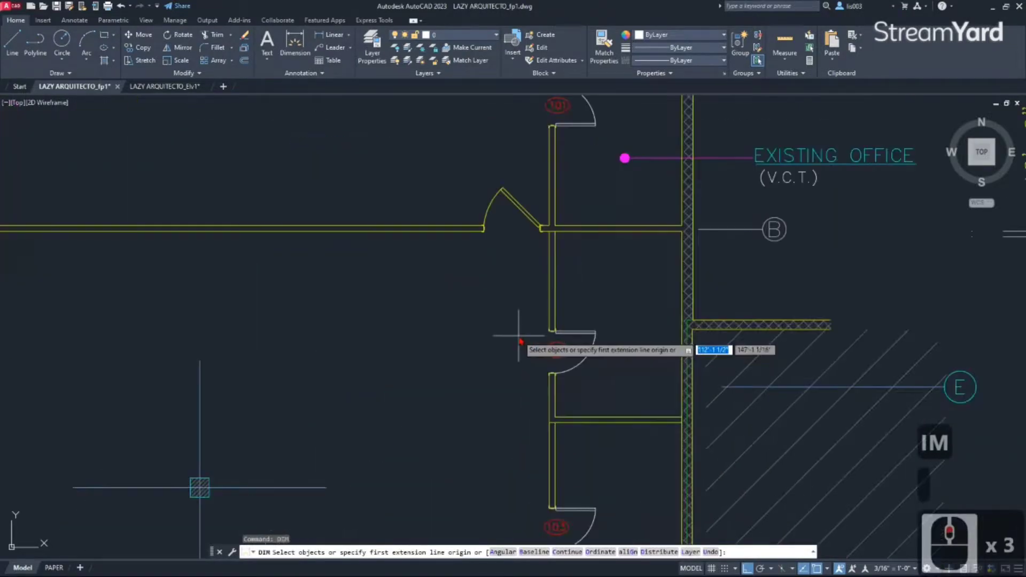
pyautogui.click(550, 229)
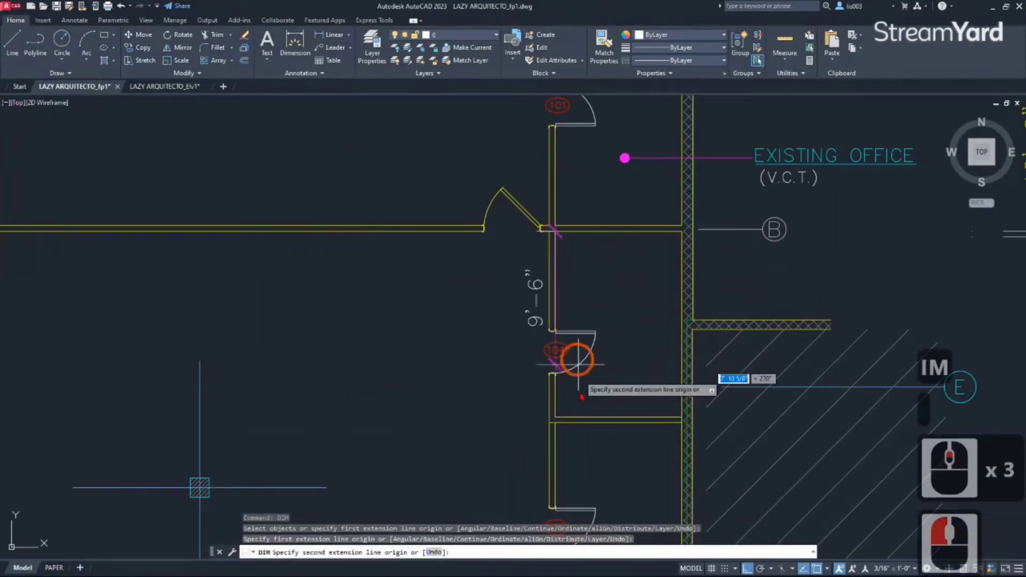
pyautogui.click(557, 414)
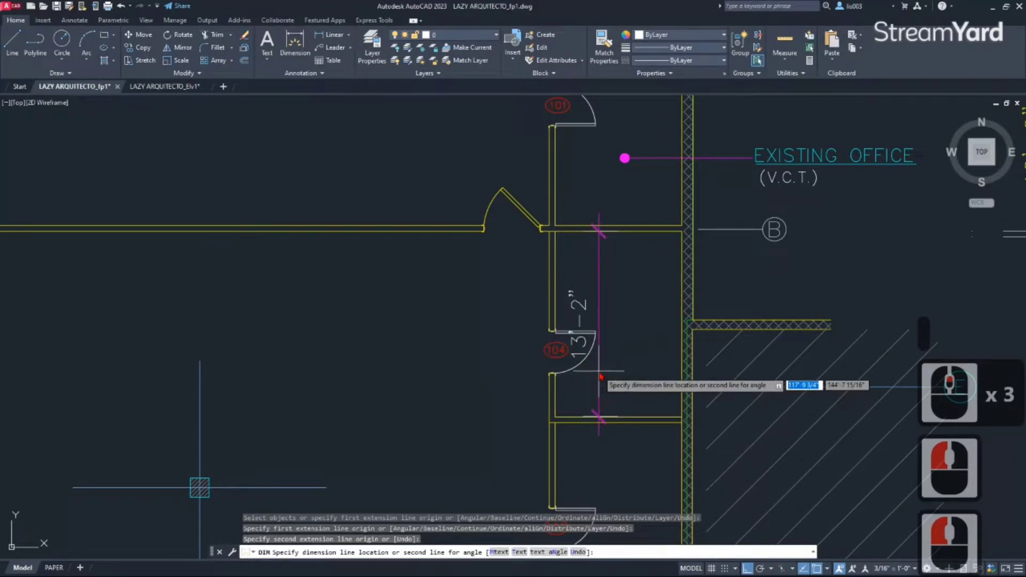
pyautogui.scroll(-2, 593, 370)
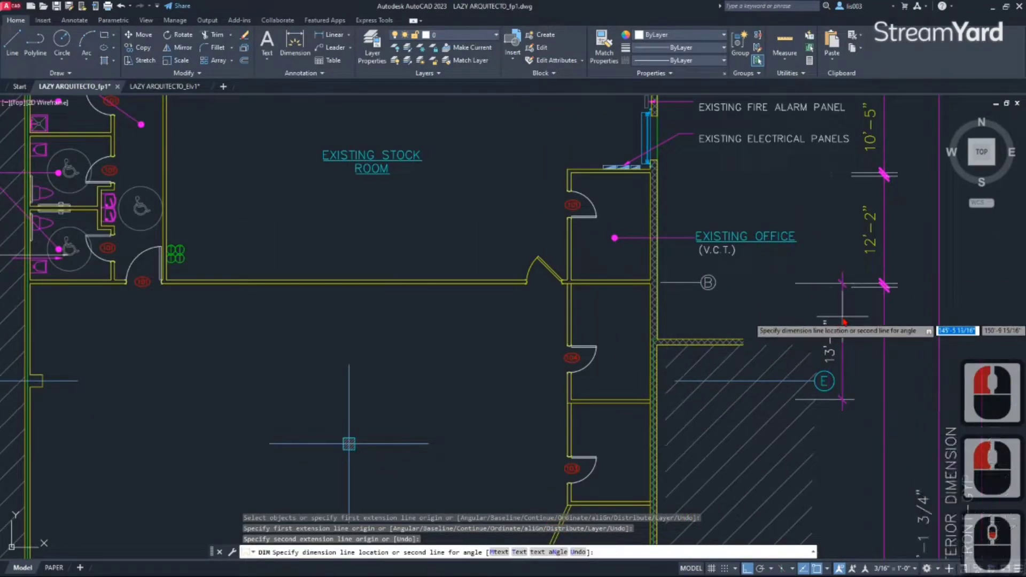
pyautogui.click(850, 324)
pyautogui.moveTo(850, 324); pyautogui.dragTo(572, 323, button='middle')
pyautogui.press('Escape')
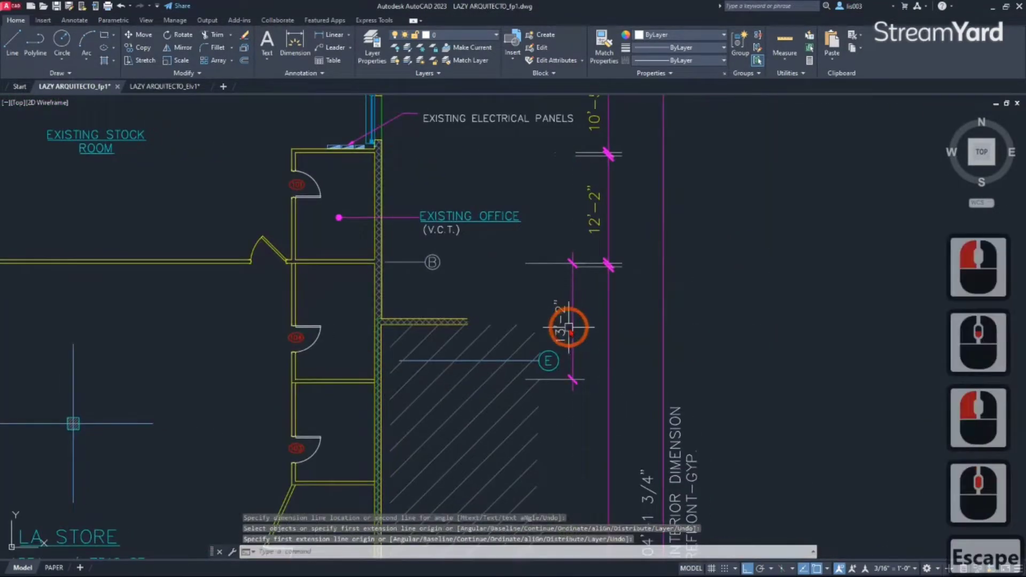
pyautogui.click(564, 317)
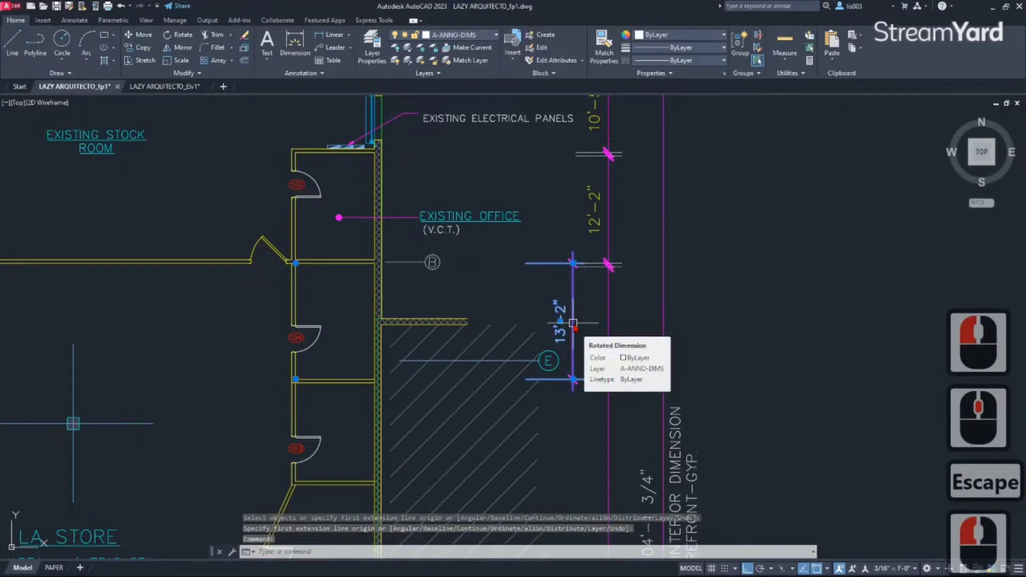
pyautogui.press('Escape')
# - Set the DIMSCALE system variable to 96, after looking up the 1/8"=1'-0" factor in Scale Factors-Autocad.pdf
pyautogui.write('DI')
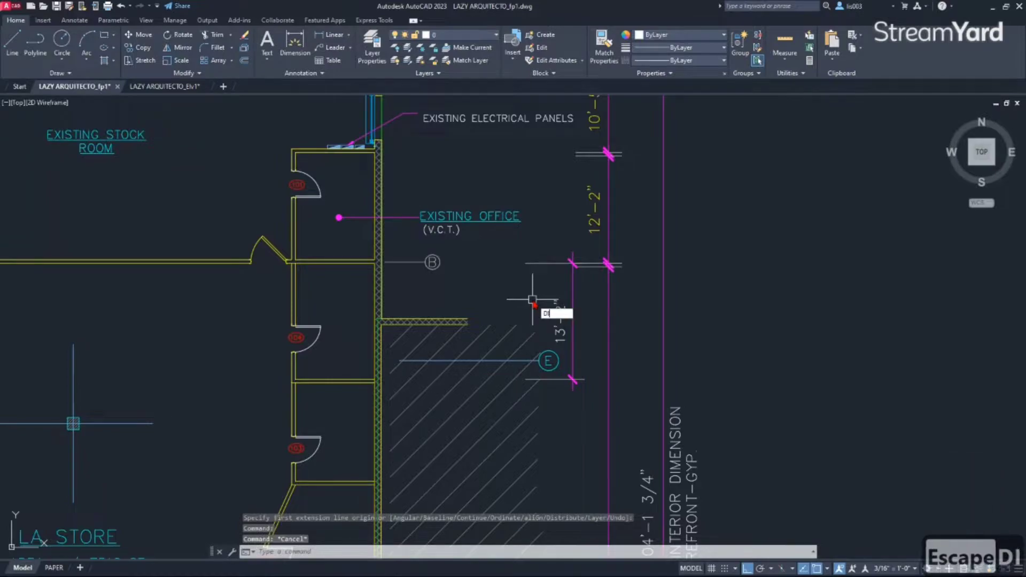
pyautogui.write('MSCALE')
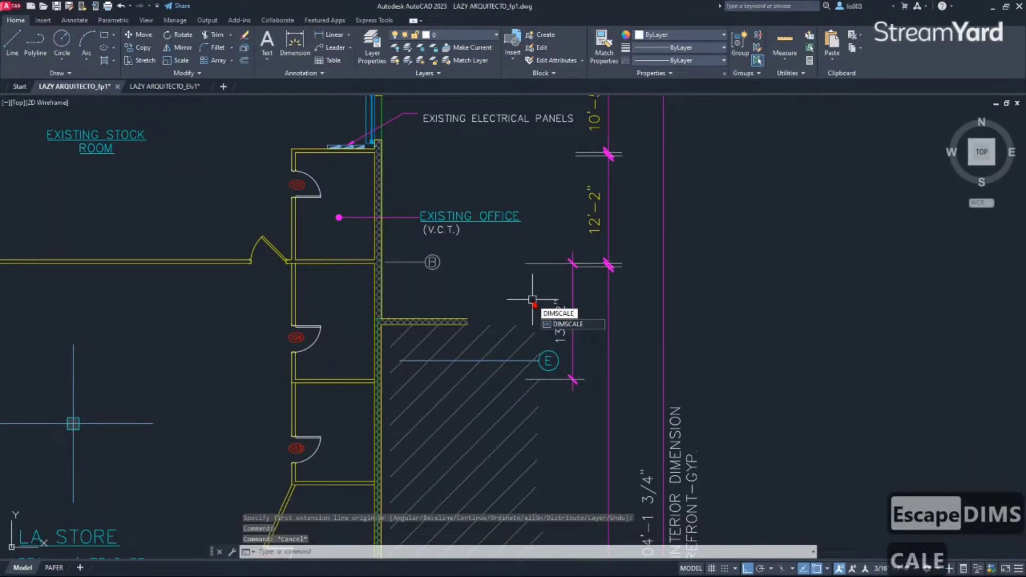
pyautogui.press('Return')
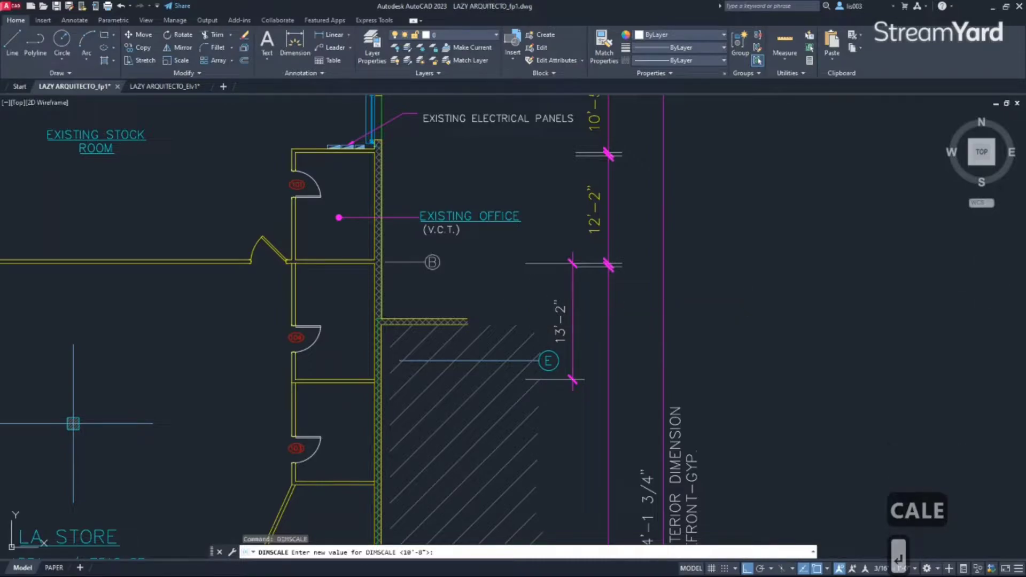
pyautogui.press('Escape')
pyautogui.moveTo(0, 187); pyautogui.dragTo(244, 155)
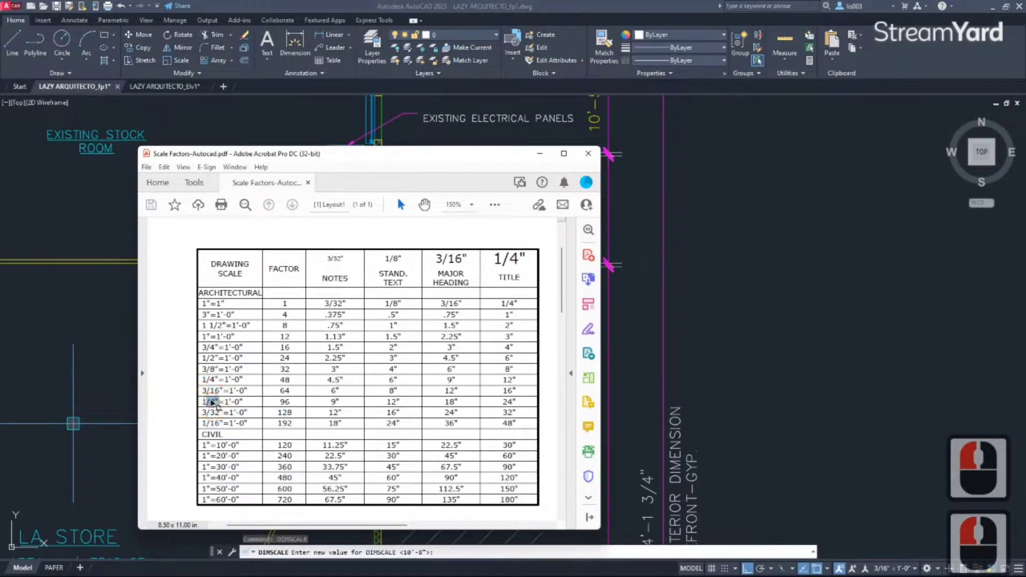
pyautogui.doubleClick(218, 402)
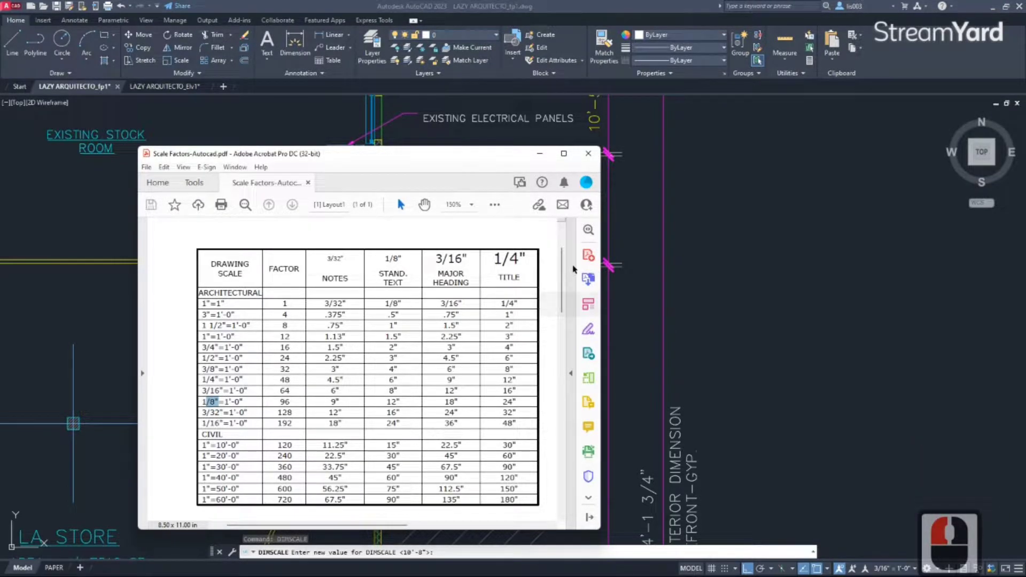
pyautogui.click(540, 153)
pyautogui.click(605, 315)
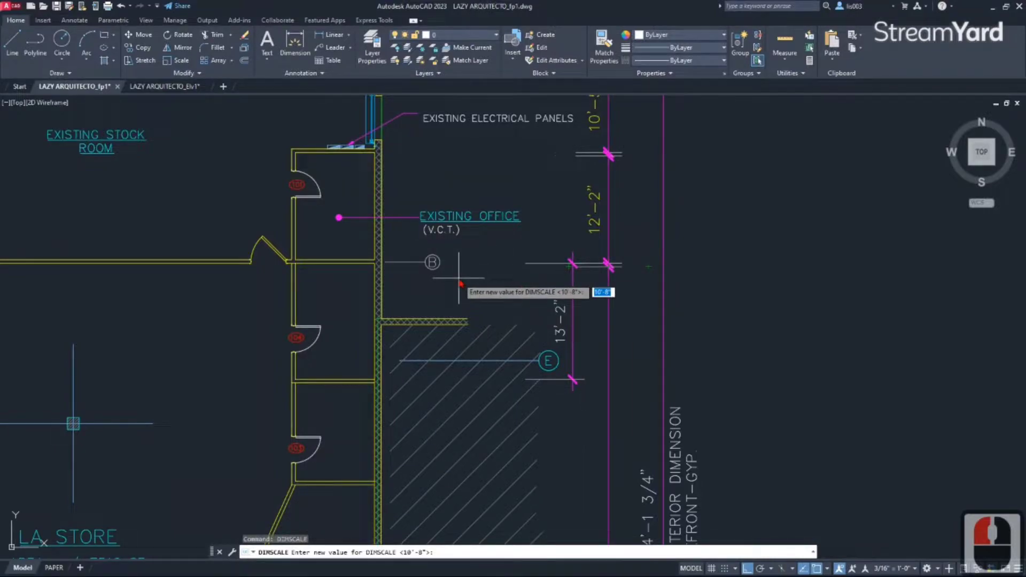
pyautogui.write('96')
pyautogui.press('Return')
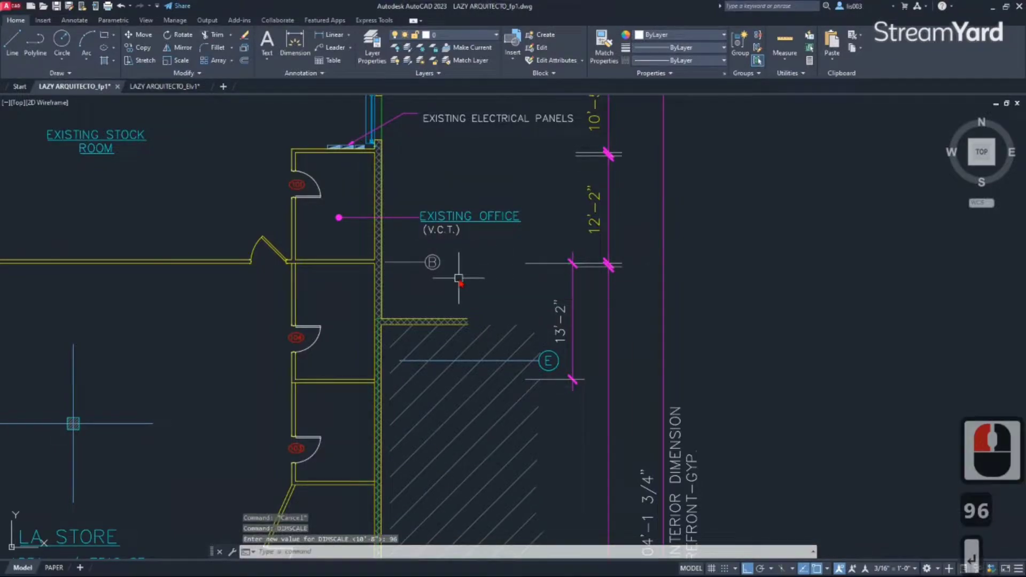
# - Dimension the vertical length of the room at door 103 with DIM, aligning its dimension line with the door 104 room's dimension
pyautogui.write('DI')
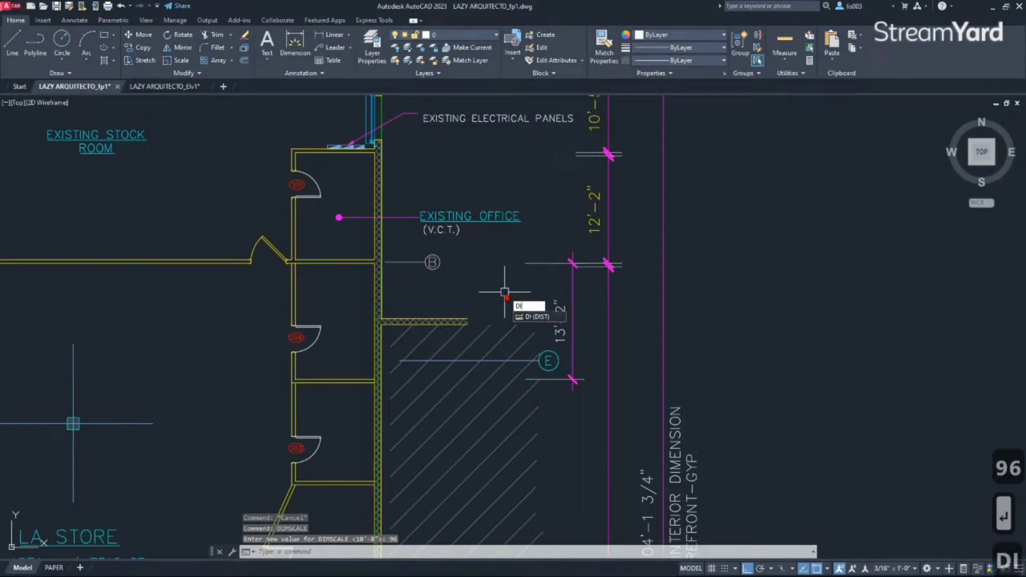
pyautogui.write('M')
pyautogui.press('Return')
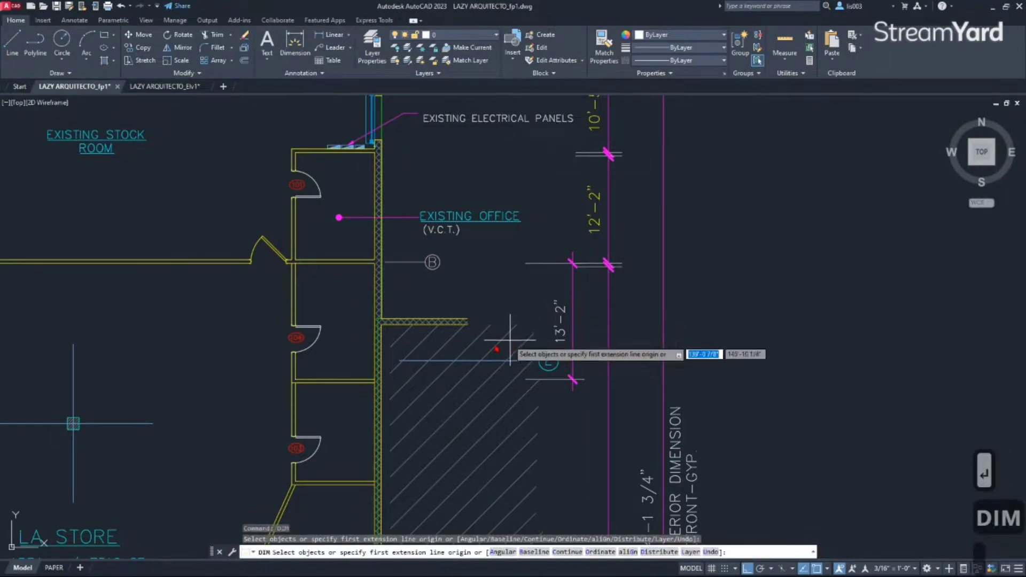
pyautogui.click(298, 386)
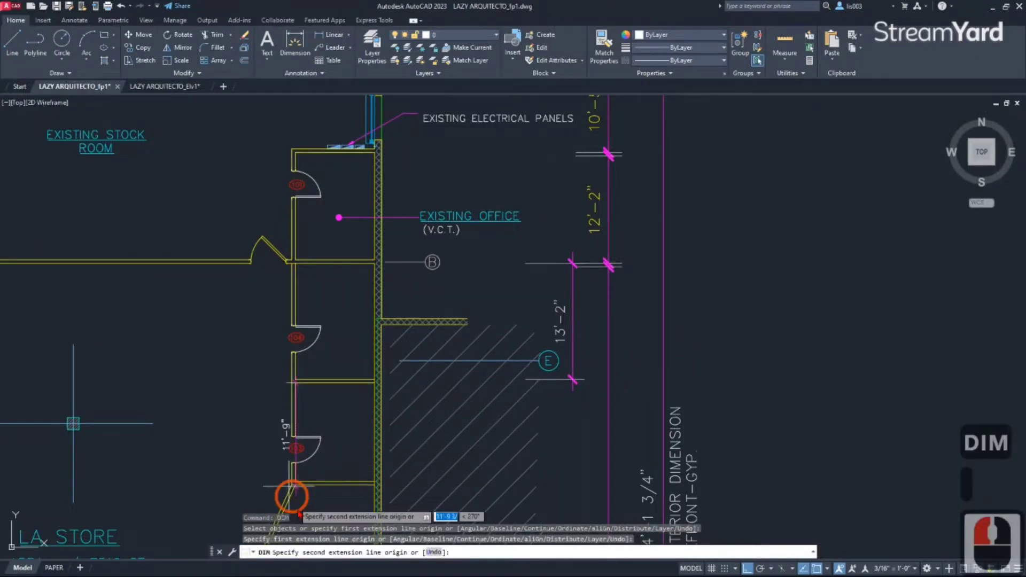
pyautogui.scroll(2, 290, 489)
pyautogui.click(287, 463)
pyautogui.scroll(-2, 508, 424)
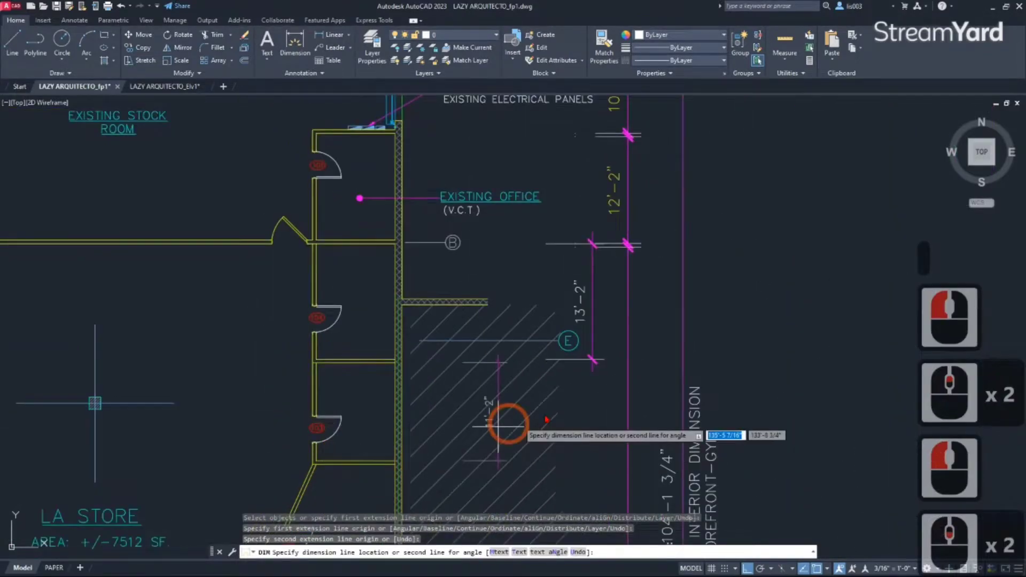
pyautogui.scroll(2, 564, 374)
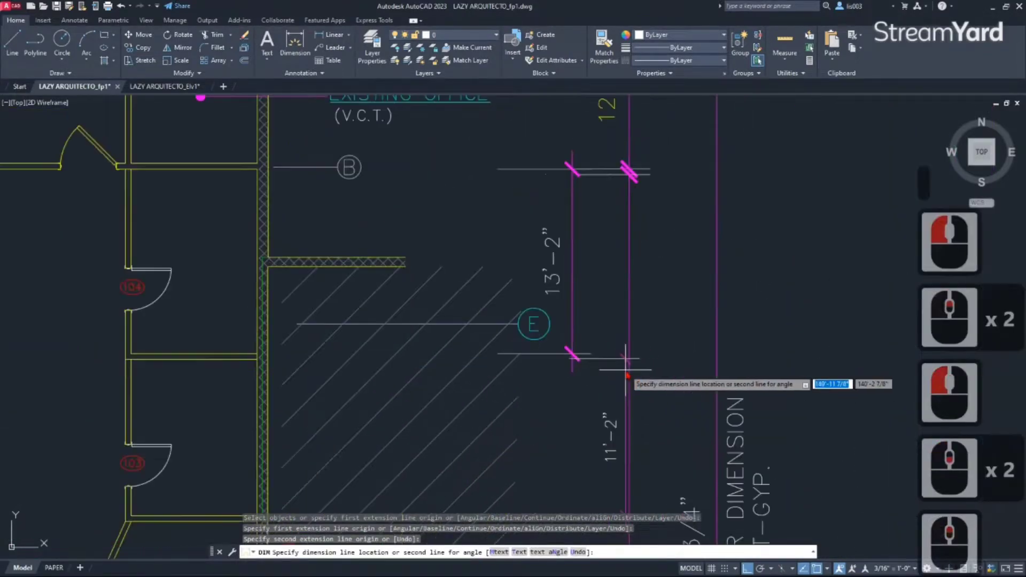
pyautogui.click(569, 382)
pyautogui.press('Escape')
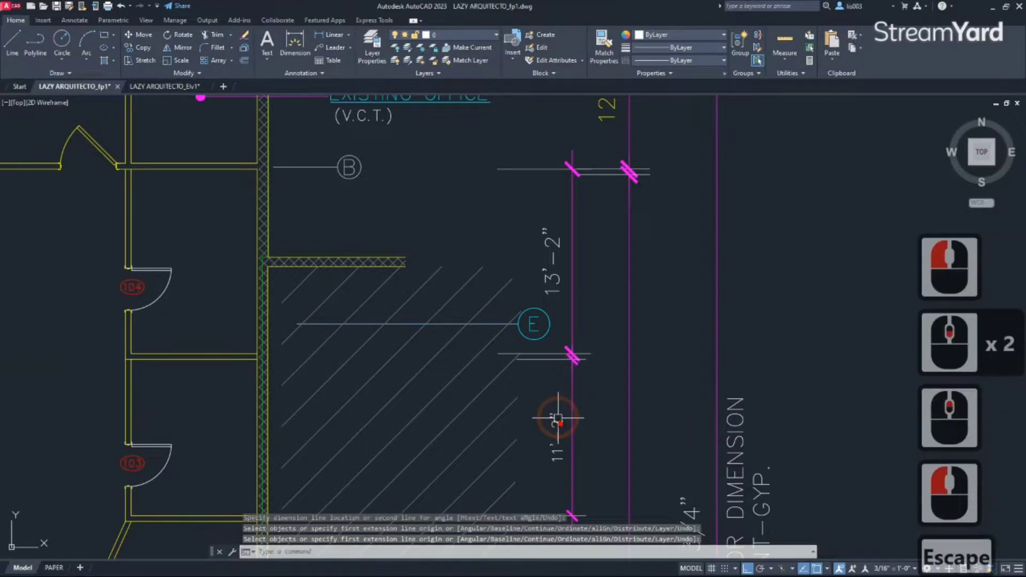
pyautogui.click(557, 420)
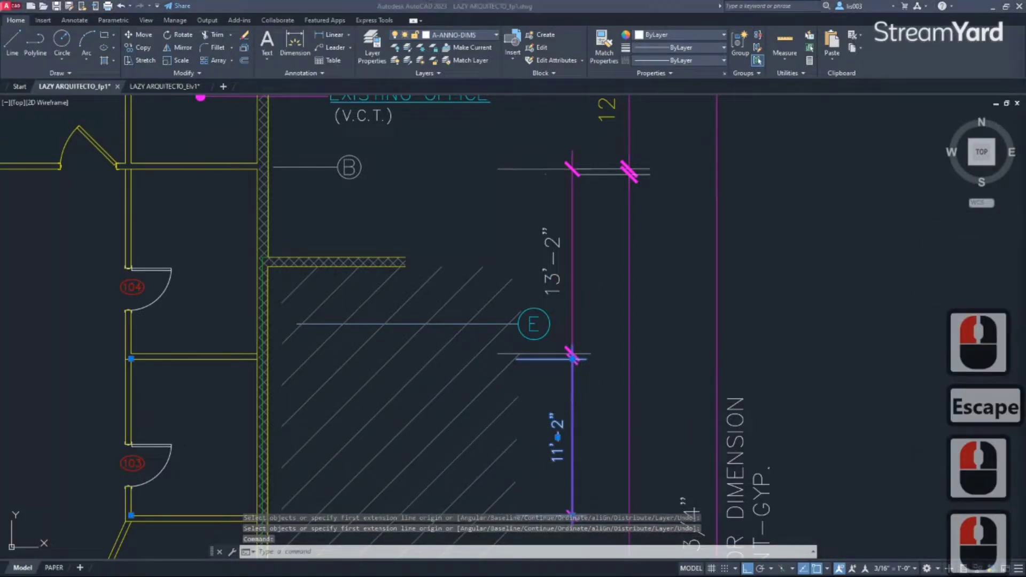
pyautogui.press('F2')
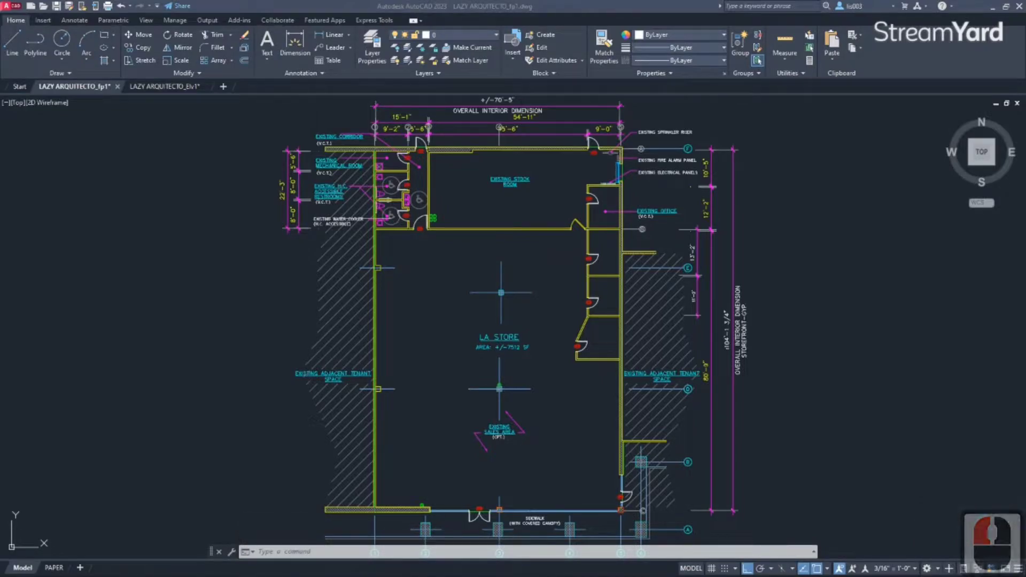
# - Switch to the LAZY ARQUITECTO_Elv1 drawing and show the keynotes below the storefront windows and entrance doors up close
pyautogui.click(305, 399)
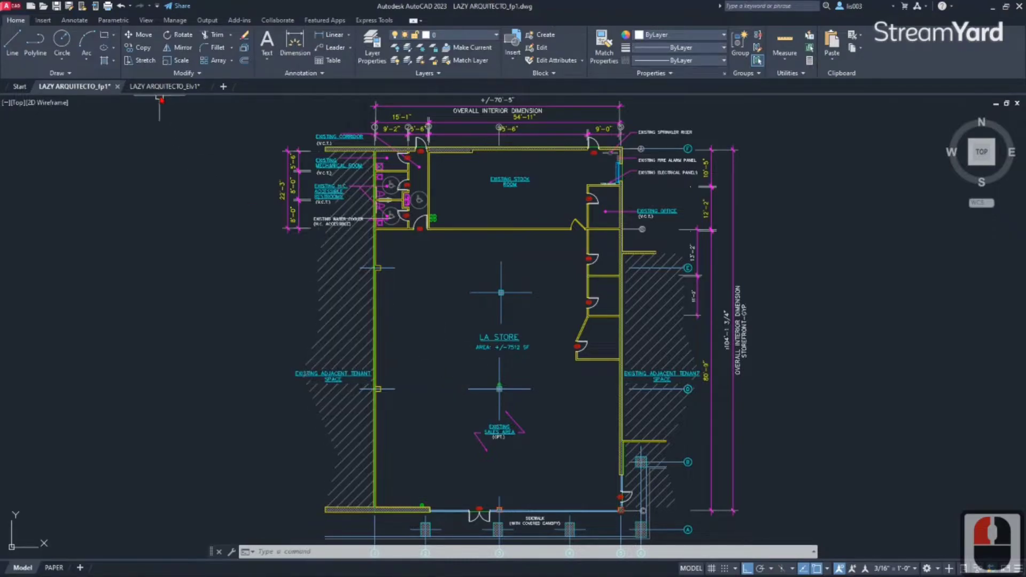
pyautogui.click(157, 86)
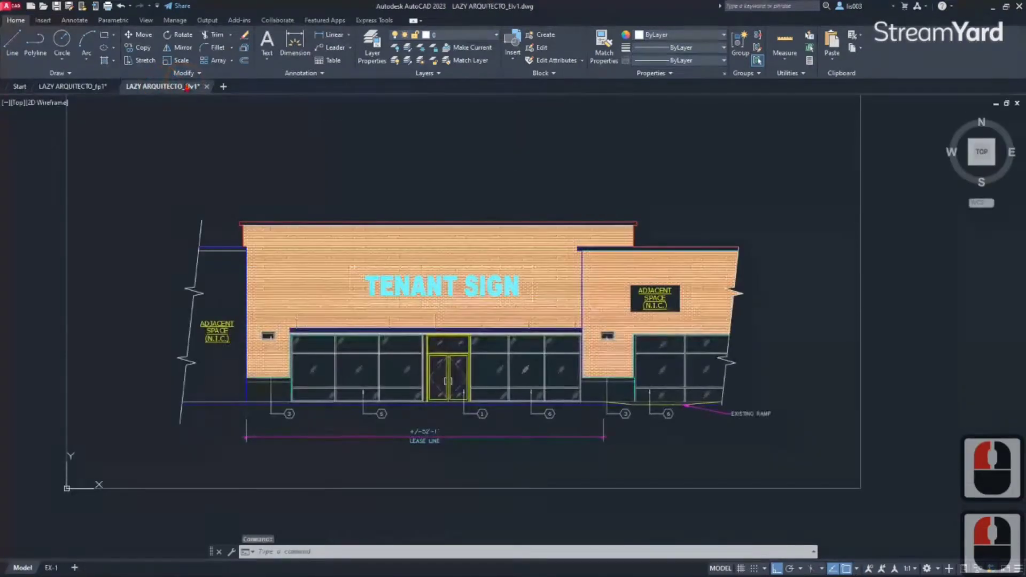
pyautogui.scroll(3, 367, 430)
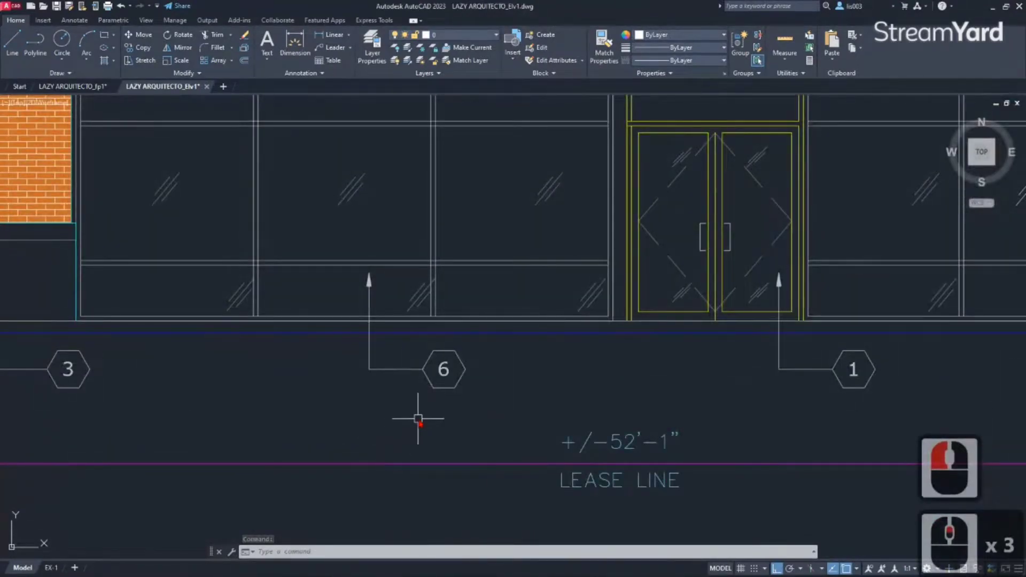
pyautogui.click(404, 370)
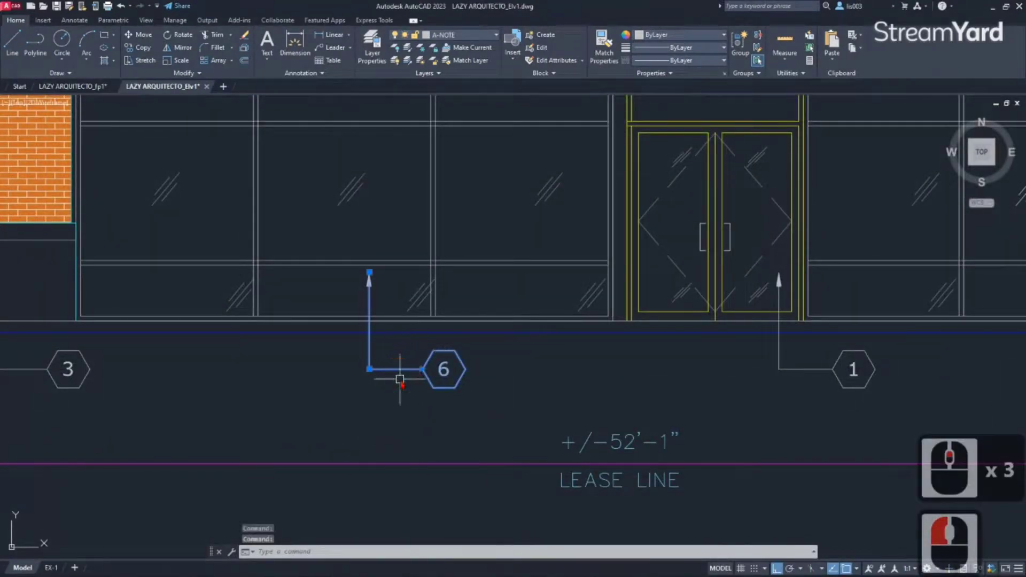
pyautogui.scroll(-1, 423, 377)
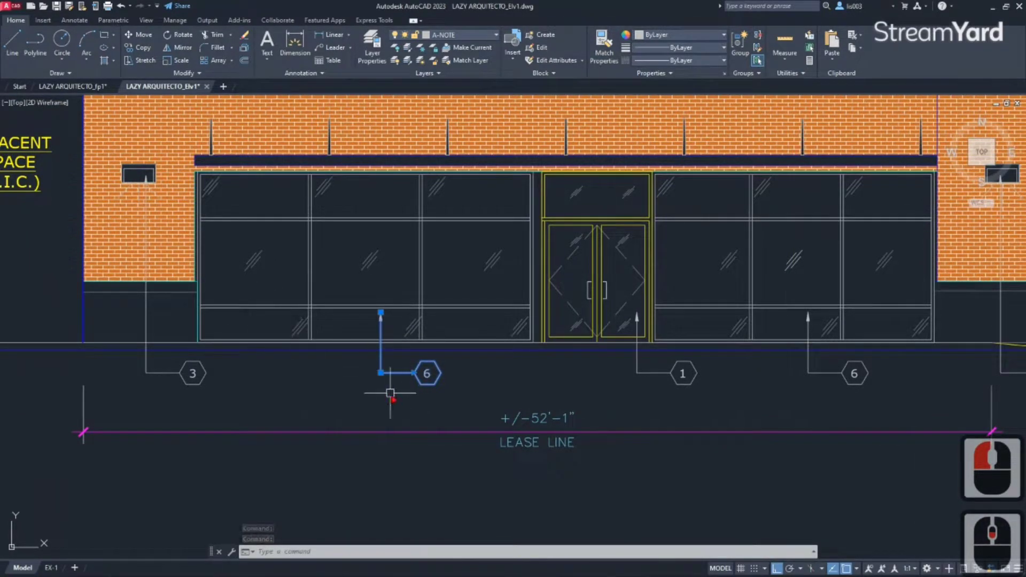
pyautogui.write('m')
pyautogui.press('Return')
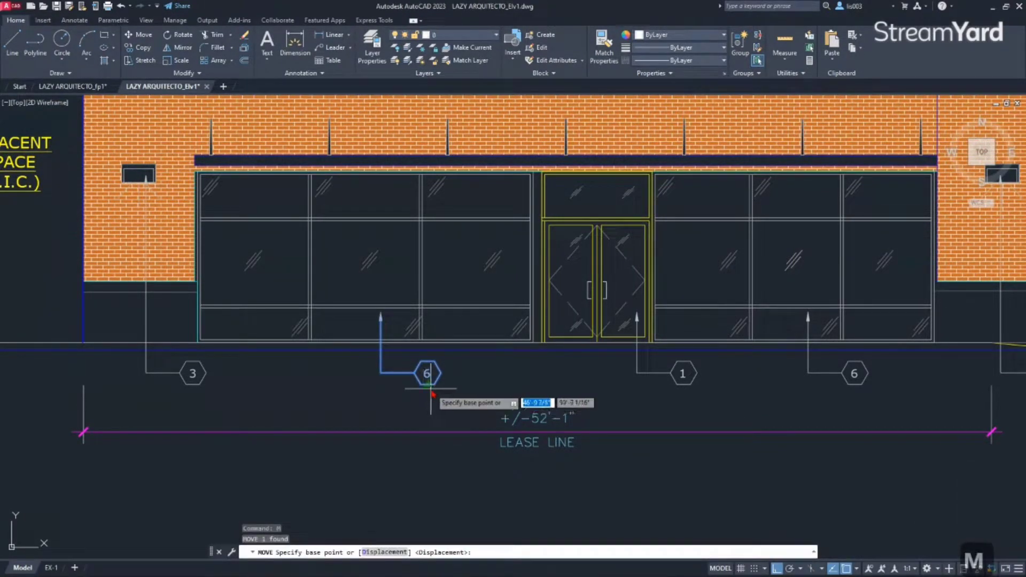
pyautogui.click(431, 388)
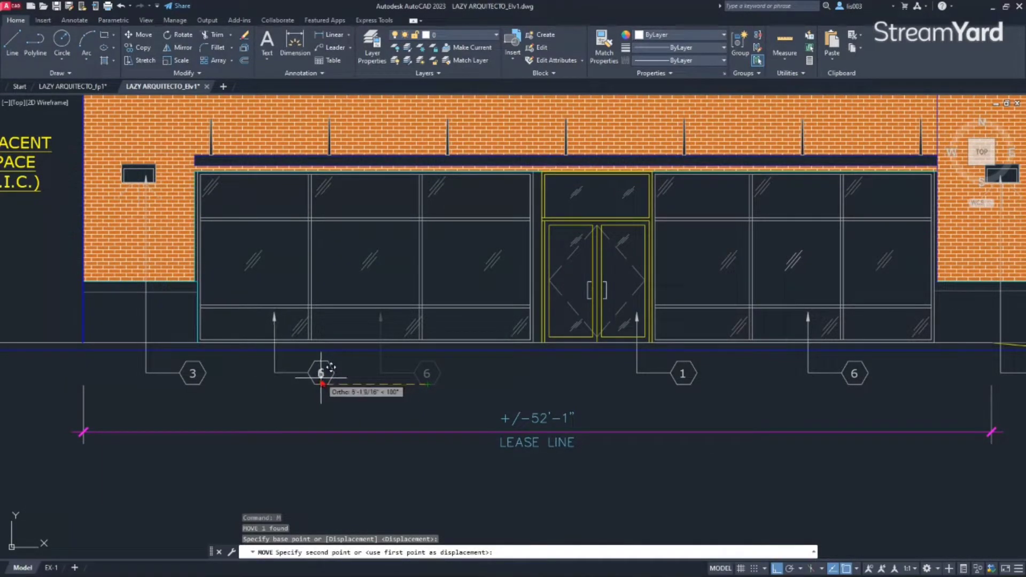
pyautogui.press('Escape')
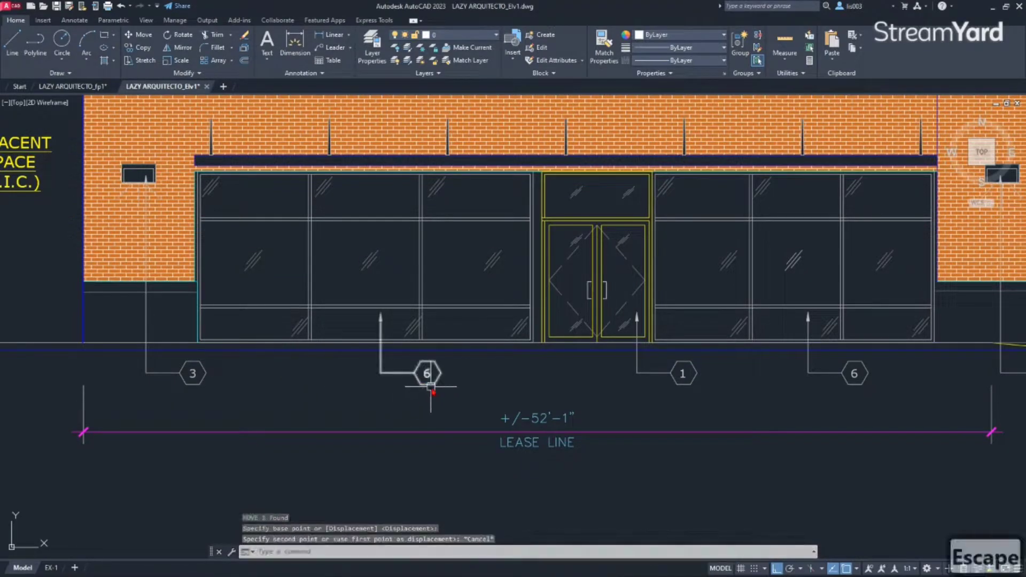
# - Move the keynote 6 multileader from the second storefront window bay to the first bay, beside keynote 3
pyautogui.click(427, 370)
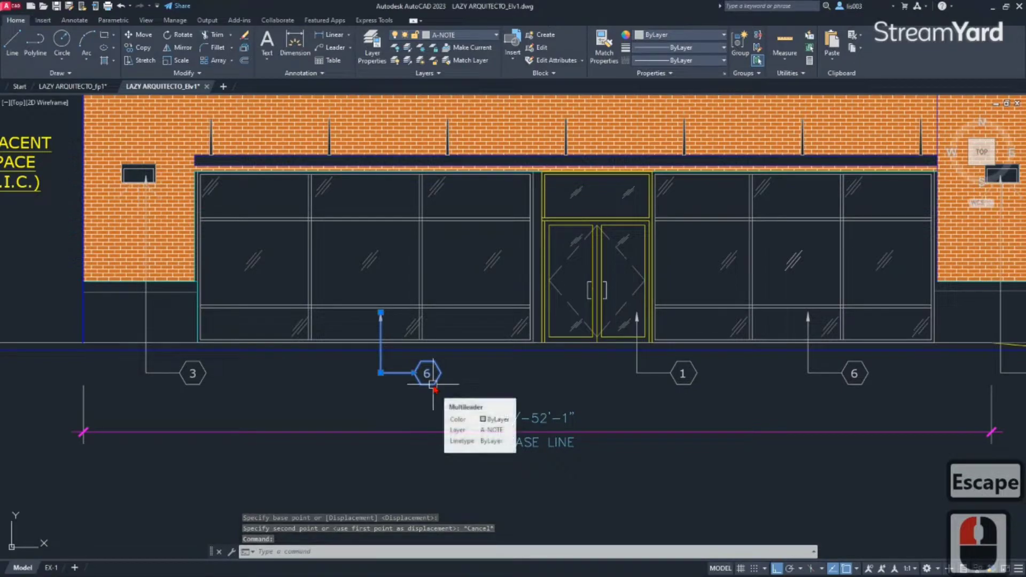
pyautogui.moveTo(433, 384); pyautogui.dragTo(332, 385)
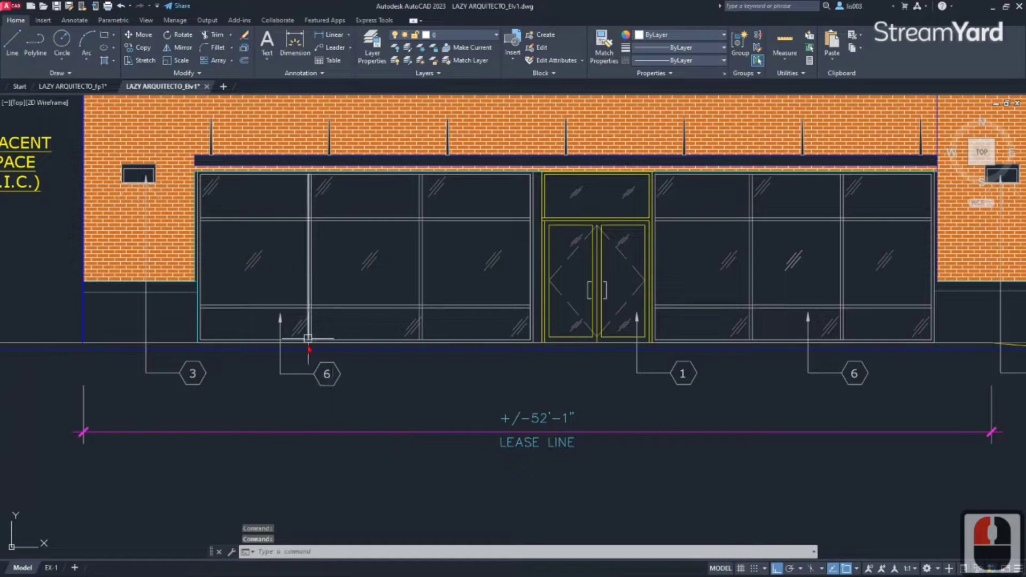
pyautogui.middleClick(407, 378)
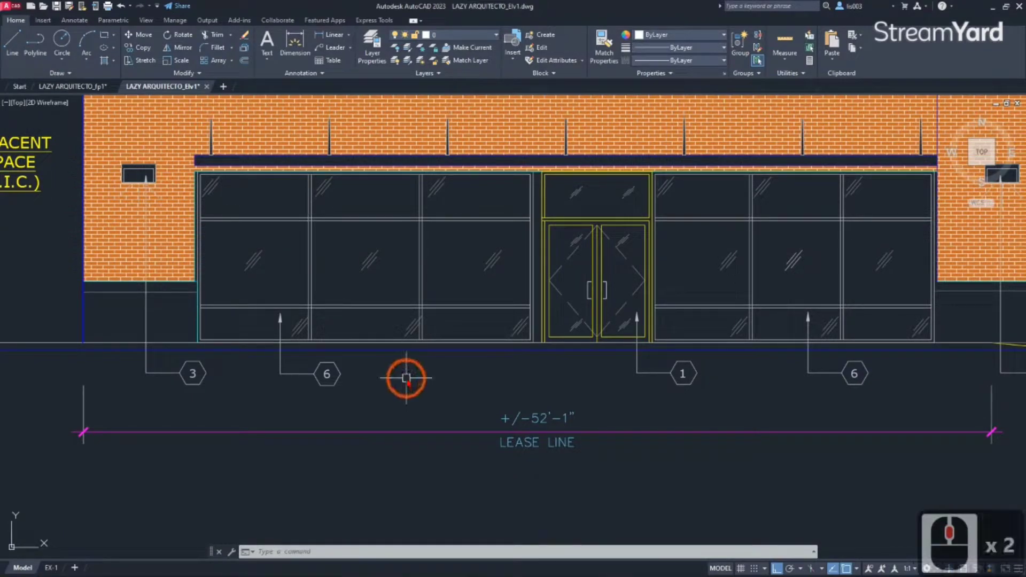
pyautogui.middleClick(456, 363)
pyautogui.middleClick(455, 363)
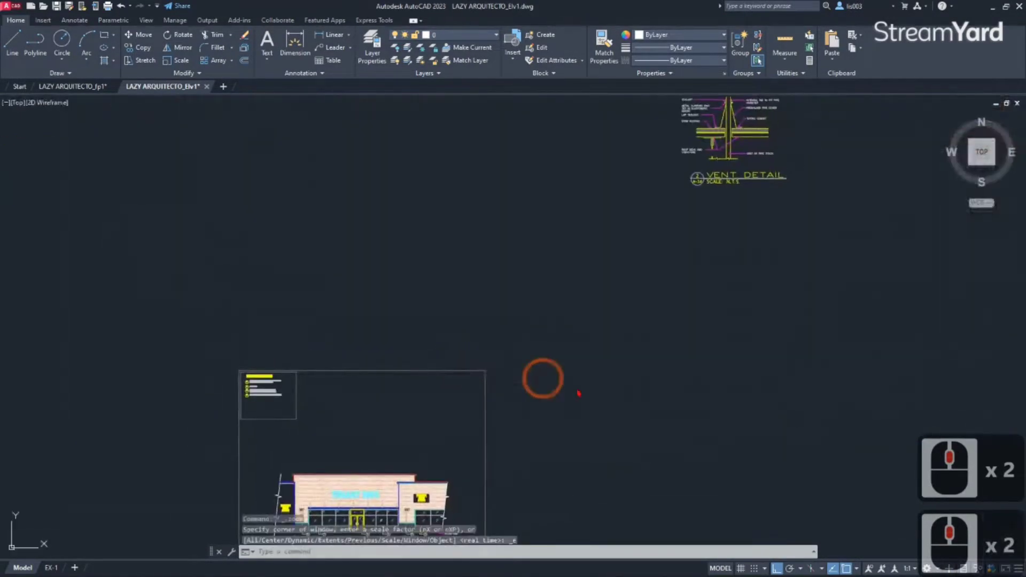
pyautogui.middleClick(997, 380)
pyautogui.middleClick(997, 380)
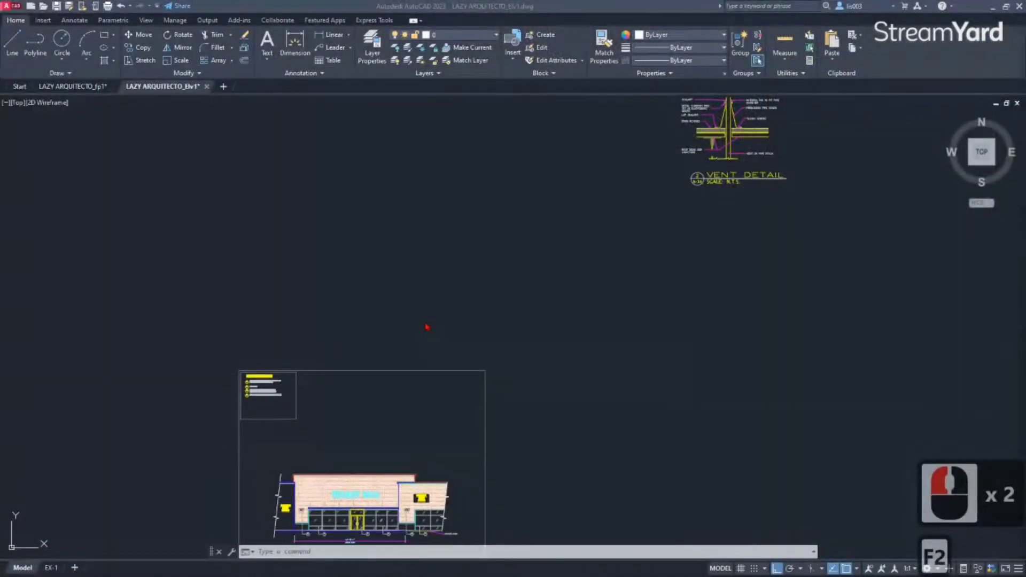
pyautogui.click(427, 326)
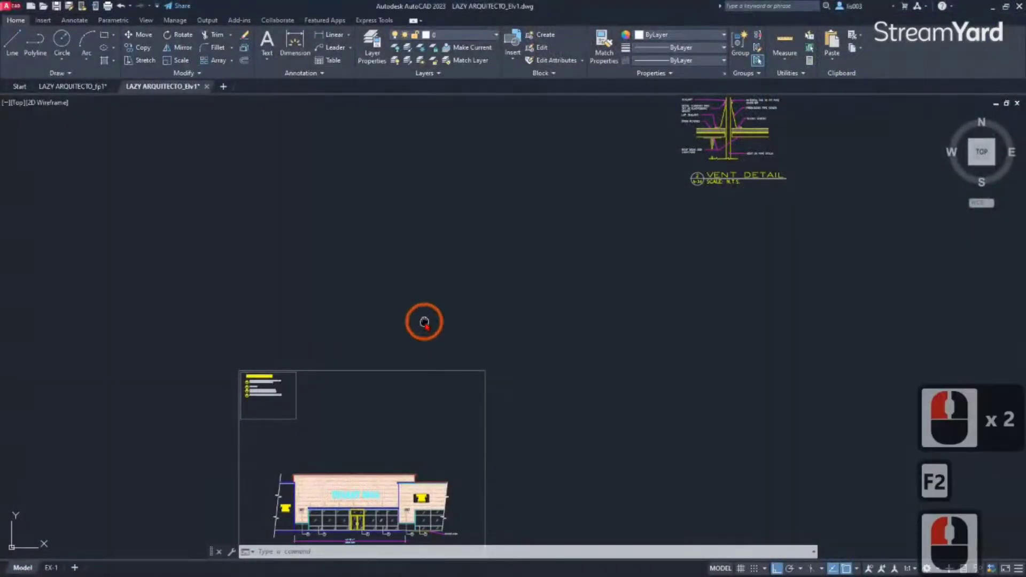
pyautogui.middleClick(425, 326)
pyautogui.middleClick(425, 326)
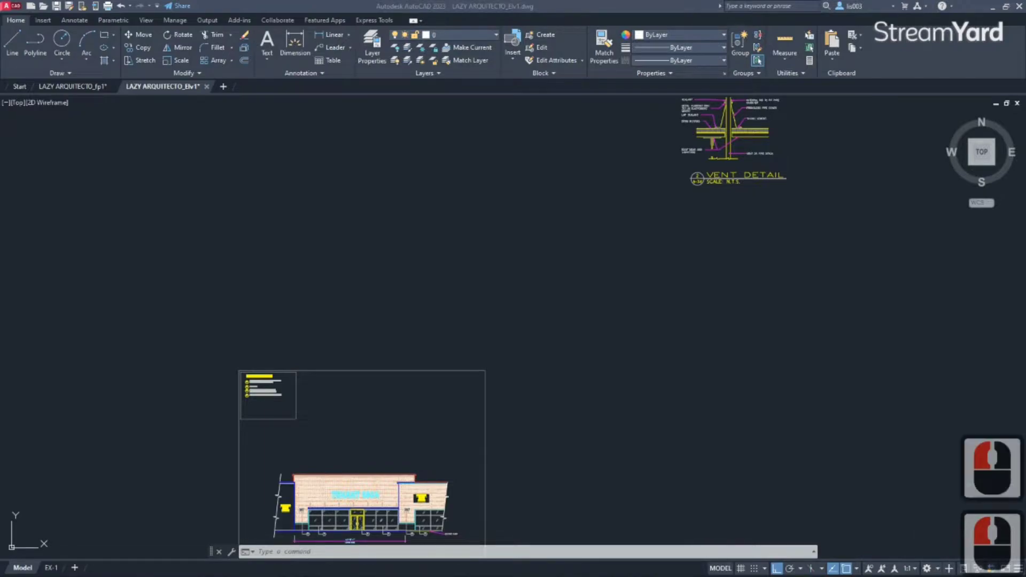
# - Move the "WALL PACK" text of note 3 in the Elevation Keyed Notes slightly to the right, out of alignment with note 1
pyautogui.moveTo(229, 465); pyautogui.dragTo(251, 380, button='middle')
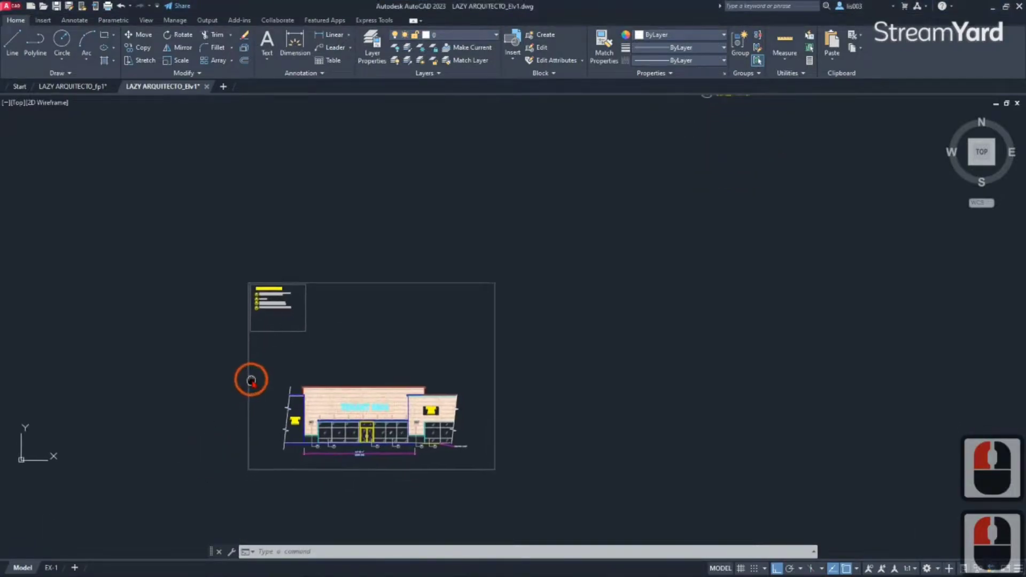
pyautogui.scroll(5, 250, 302)
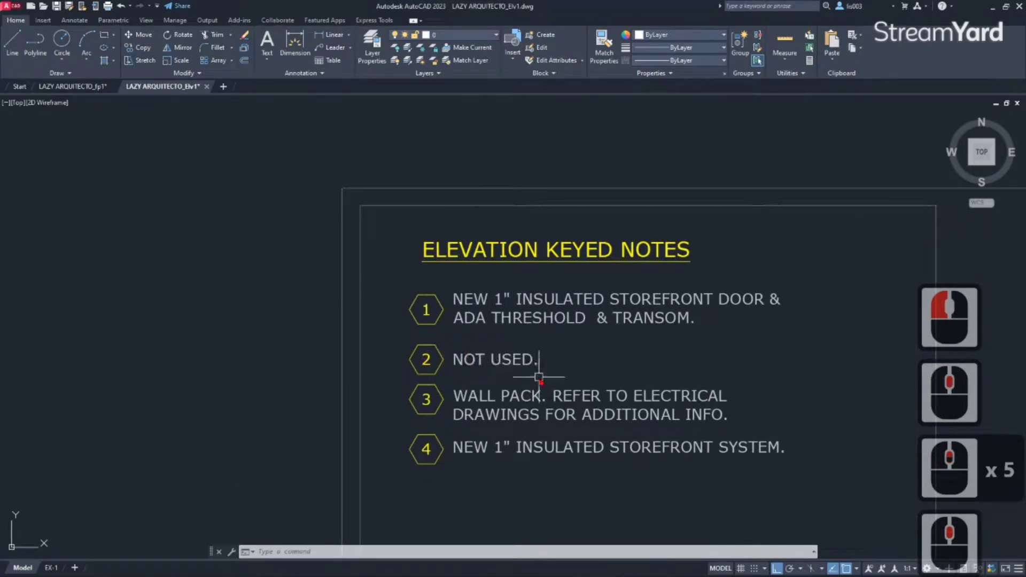
pyautogui.click(454, 409)
pyautogui.press('m')
pyautogui.press('Return')
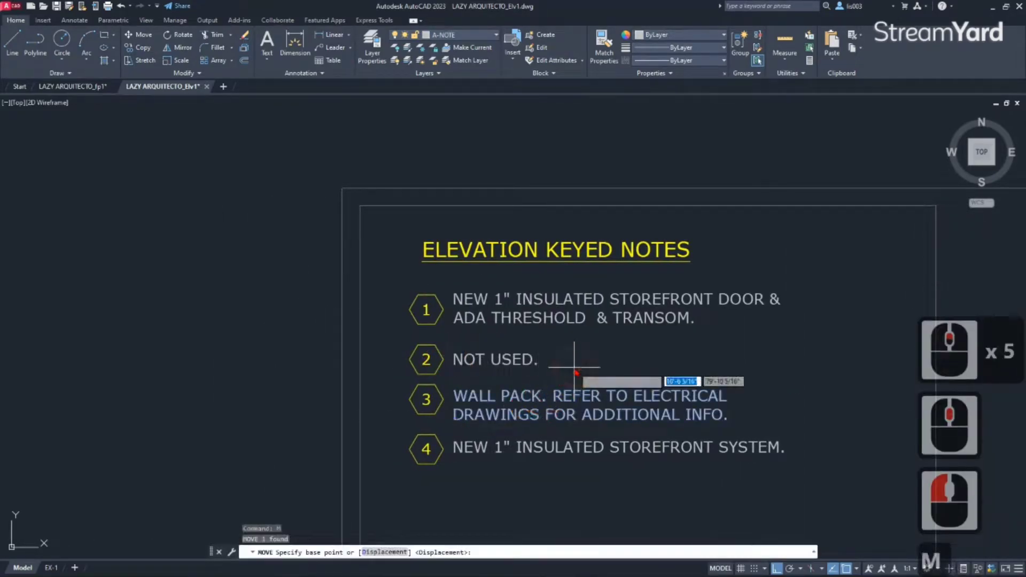
pyautogui.click(588, 367)
pyautogui.click(526, 361)
# - Move the "NOT USED." text of note 2 a little to the right, away from its hexagon tag
pyautogui.click(525, 358)
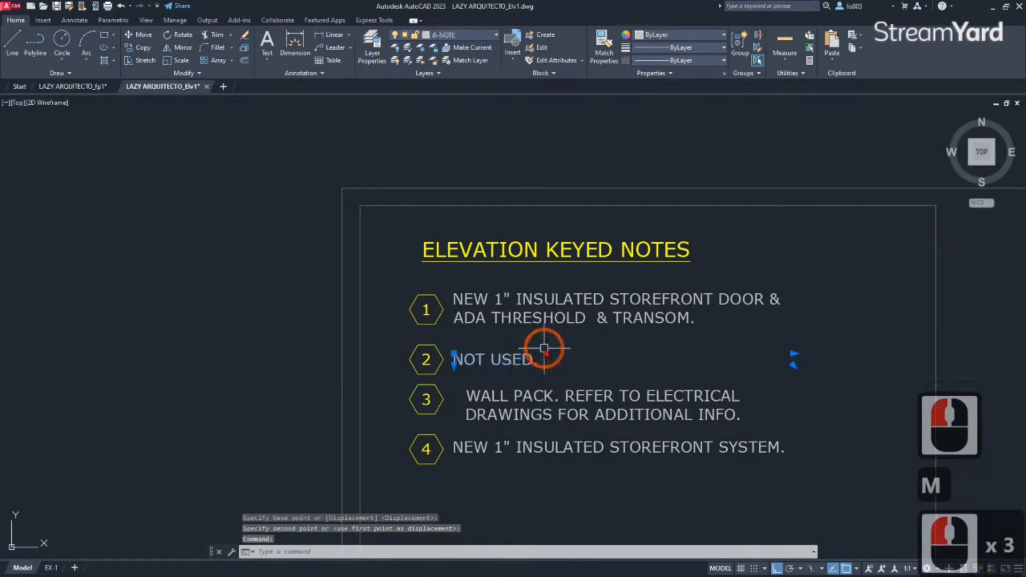
pyautogui.press('m')
pyautogui.press('Return')
pyautogui.click(558, 338)
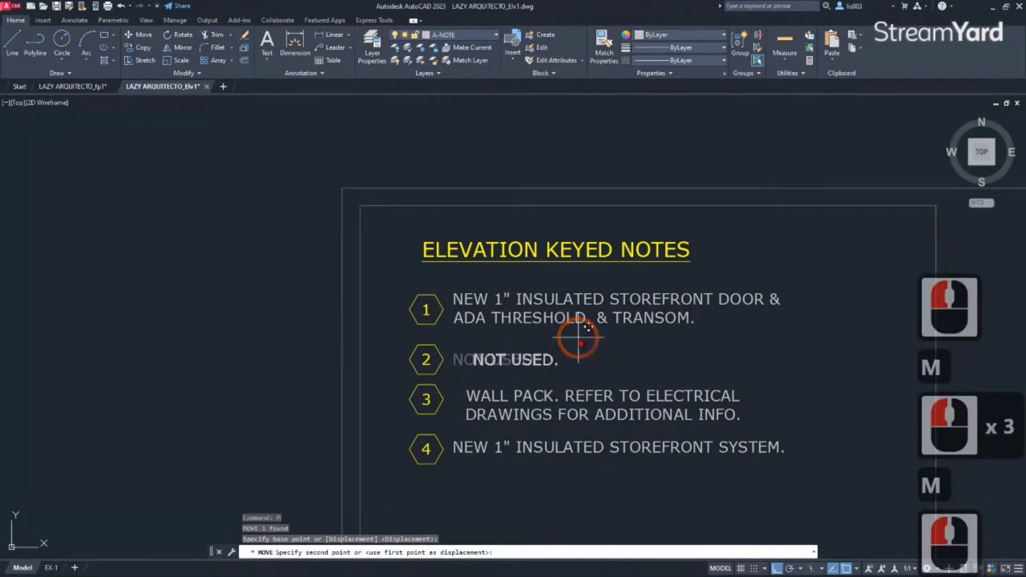
pyautogui.click(577, 338)
# - Show the object properties of the note 1 text with PR and copy its Position X value, 5'-0 15/16"
pyautogui.scroll(2, 457, 411)
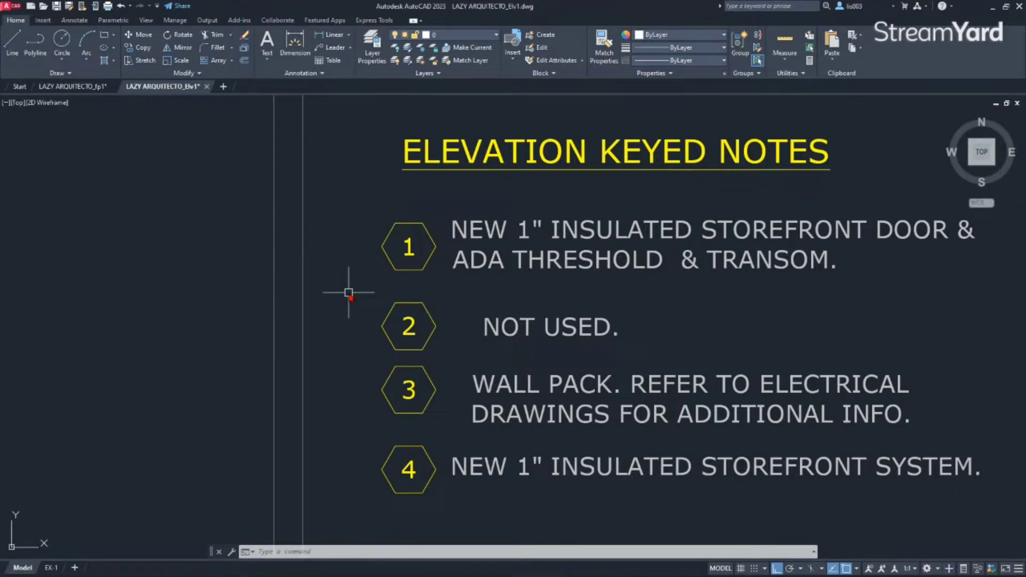
pyautogui.write('pr')
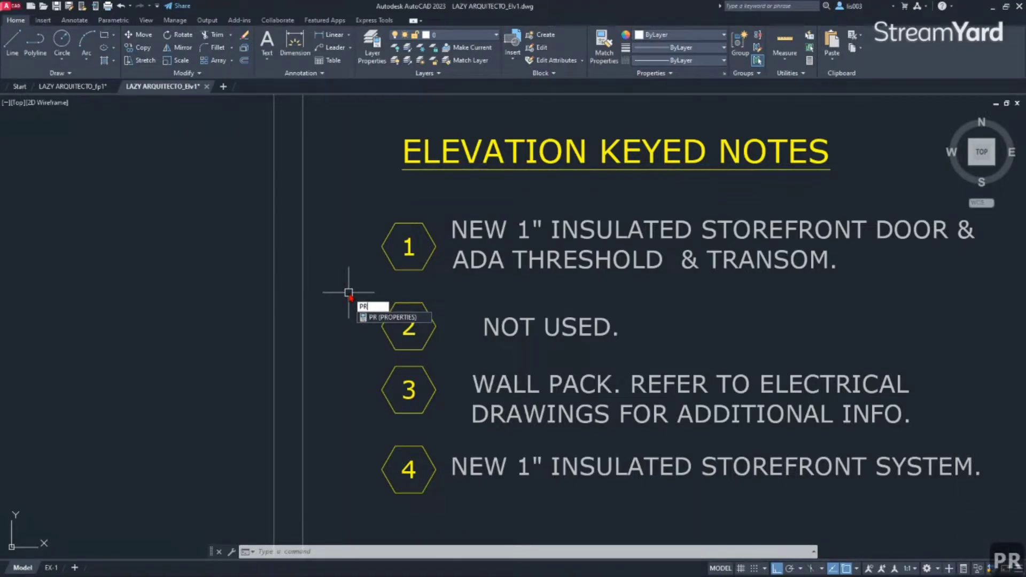
pyautogui.press('Return')
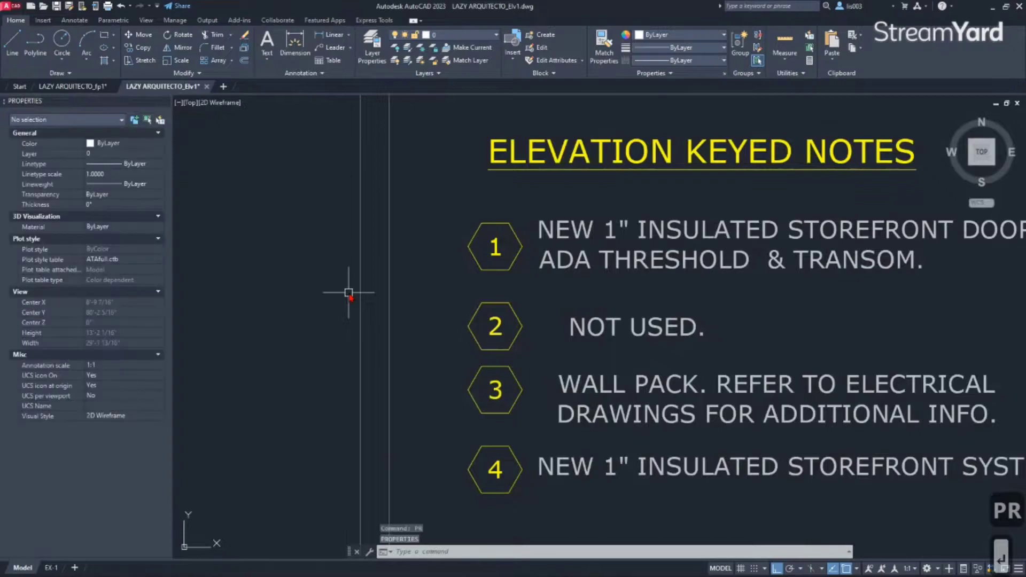
pyautogui.click(551, 230)
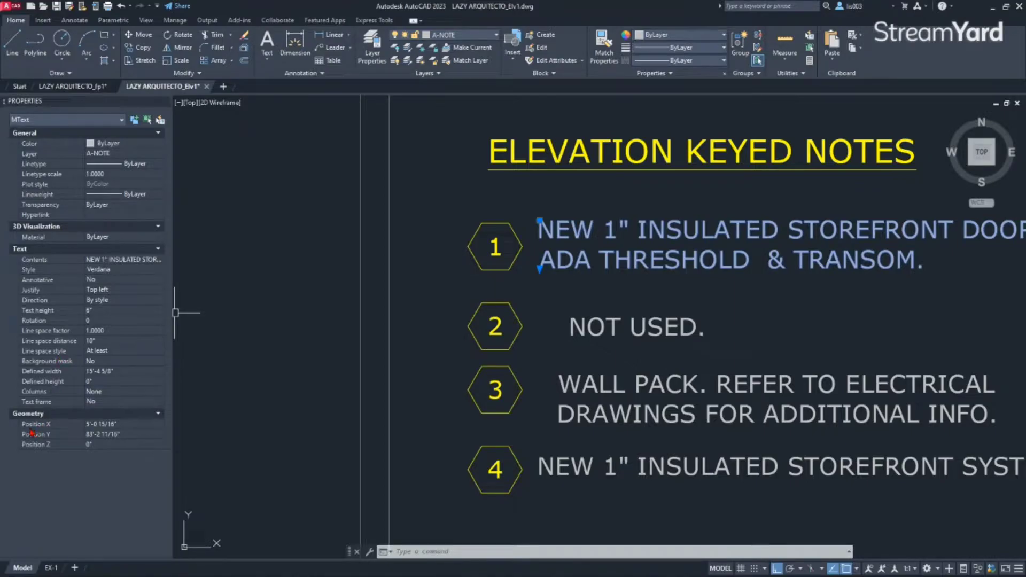
pyautogui.click(122, 426)
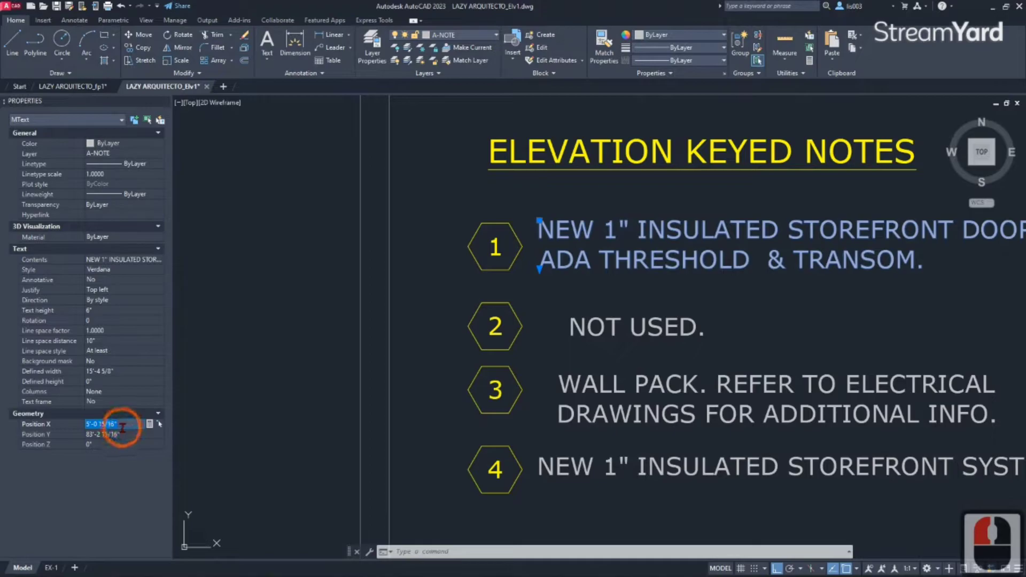
pyautogui.hotkey('ctrl', 'c')
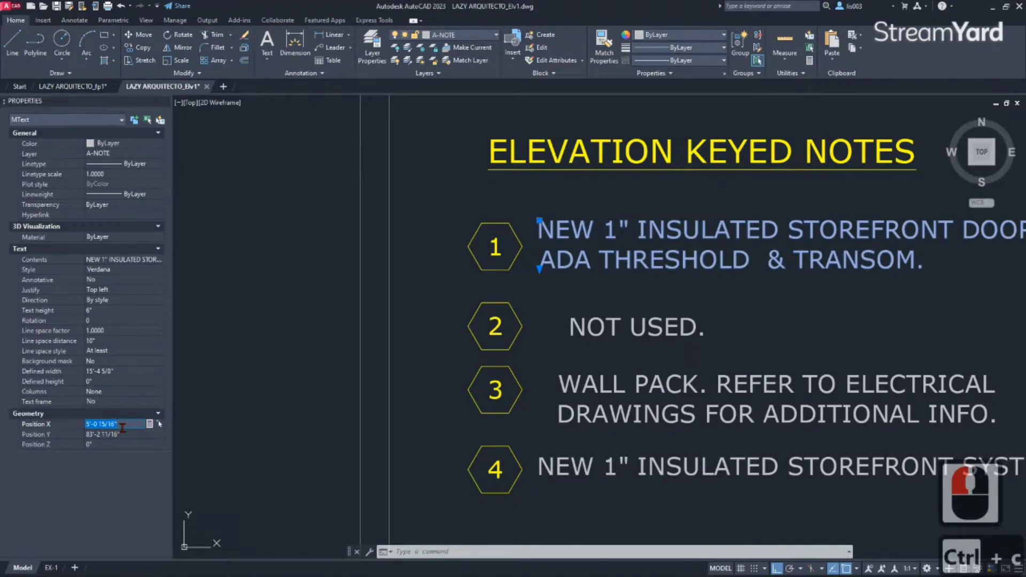
# - Align the texts of notes 2, 3 and 4 by pasting 5'-0 15/16" as their common Position X
pyautogui.click(591, 359)
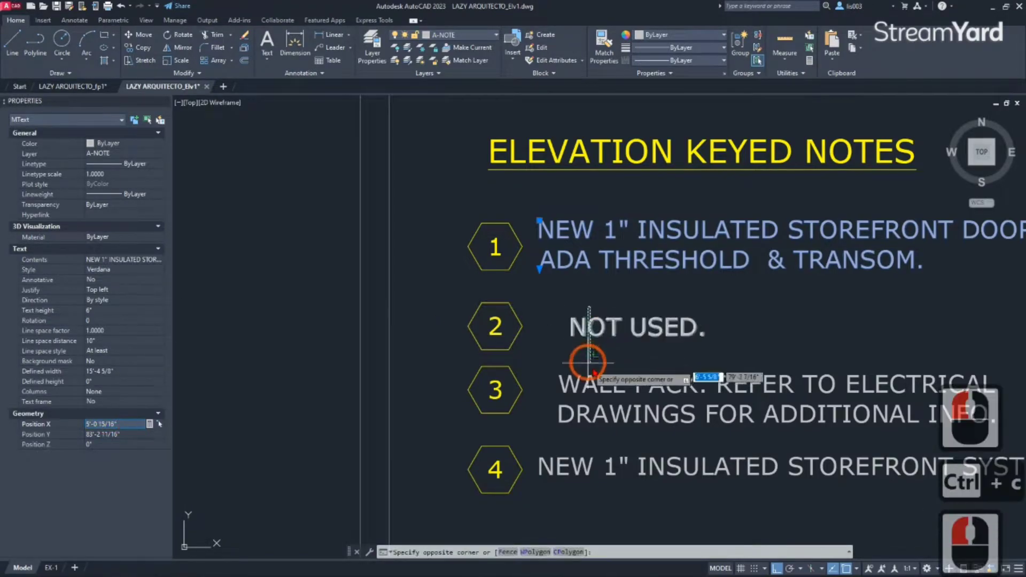
pyautogui.press('Escape')
pyautogui.press('Escape')
pyautogui.click(629, 485)
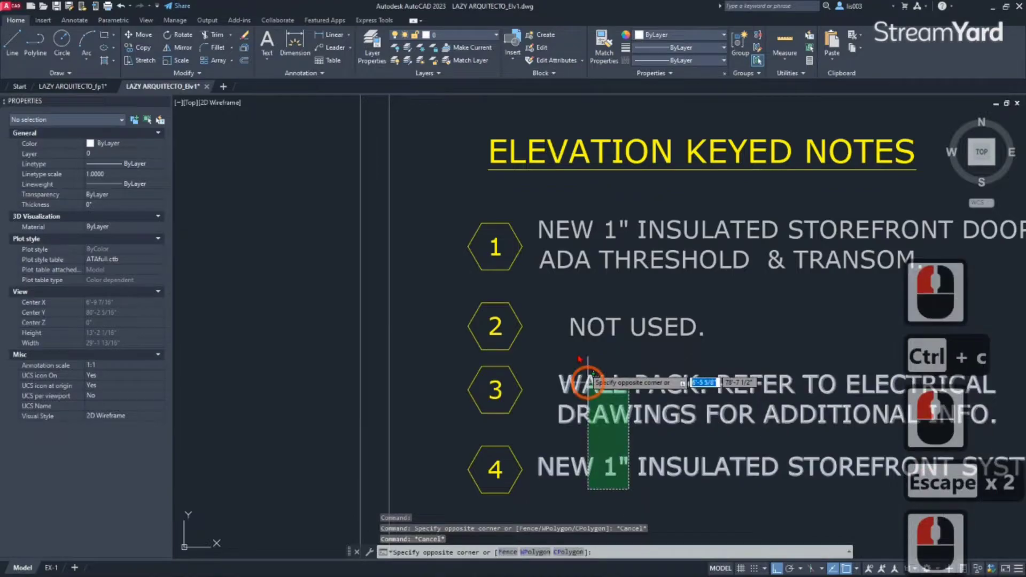
pyautogui.click(585, 322)
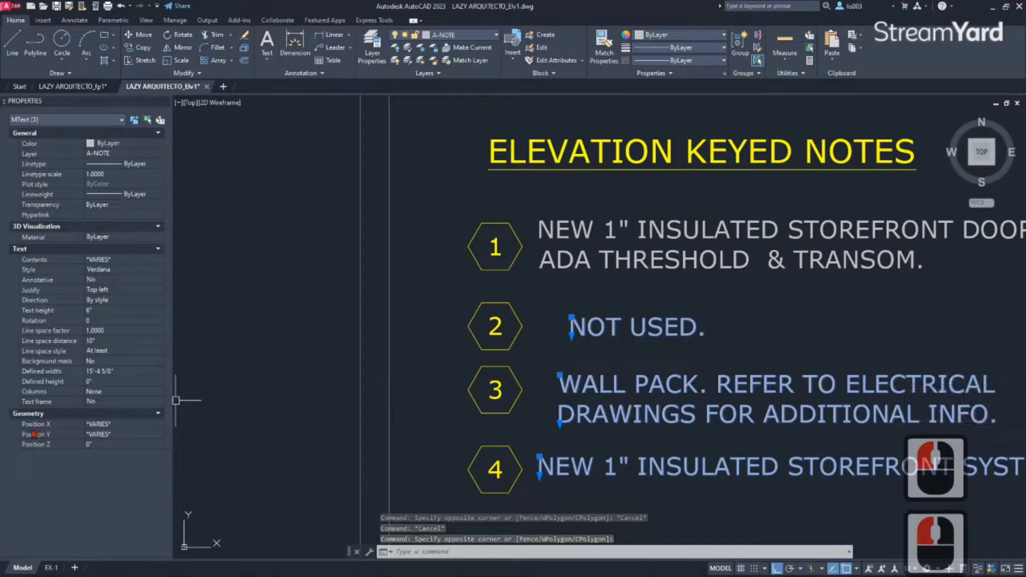
pyautogui.click(118, 423)
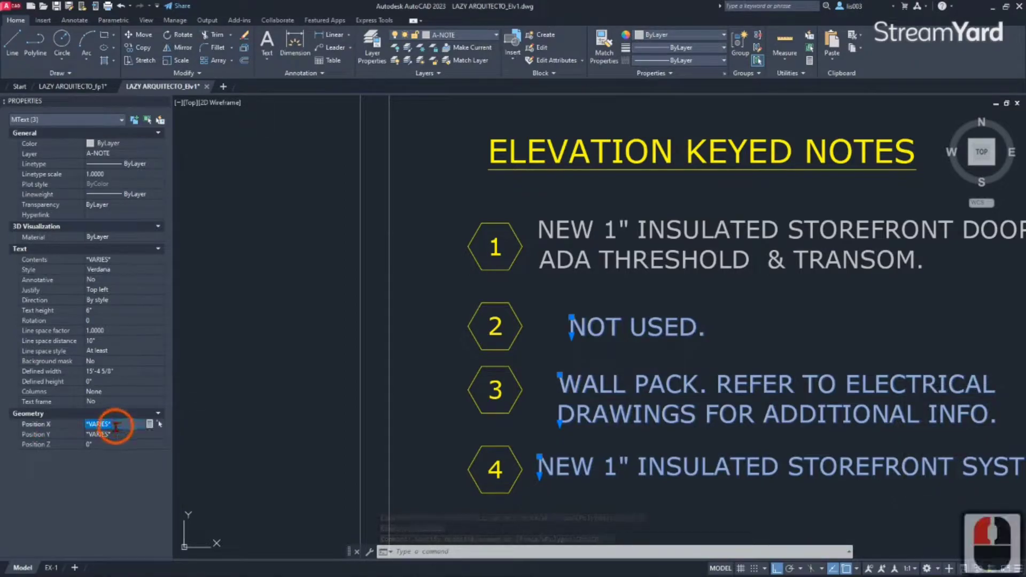
pyautogui.hotkey('ctrl', 'v')
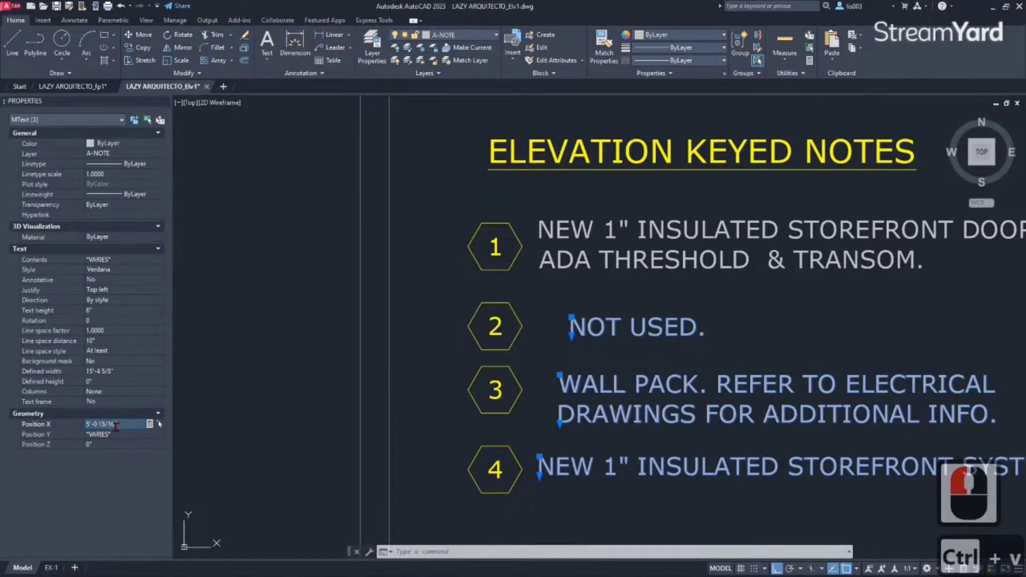
pyautogui.press('Return')
pyautogui.click(119, 433)
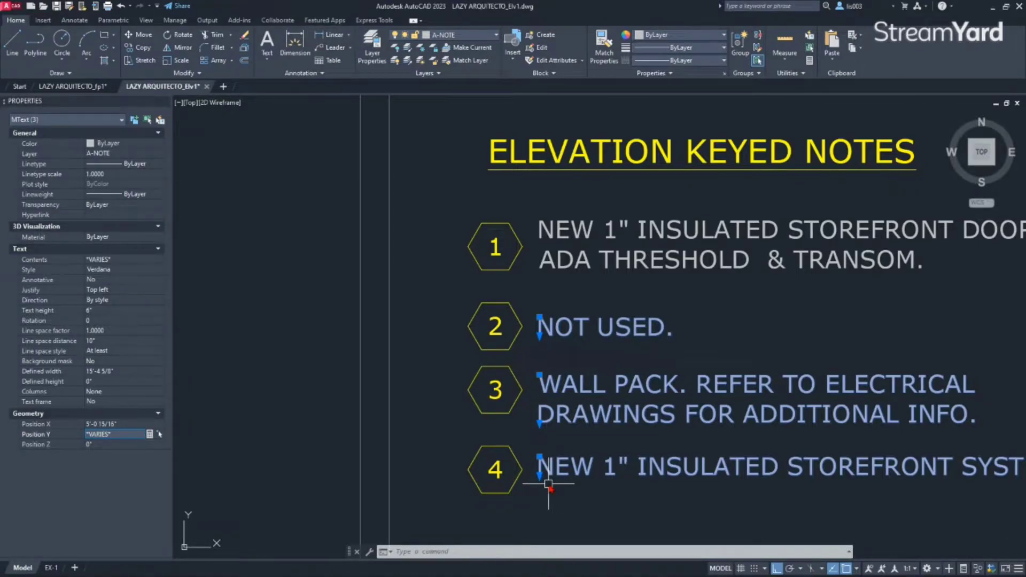
pyautogui.press('F2')
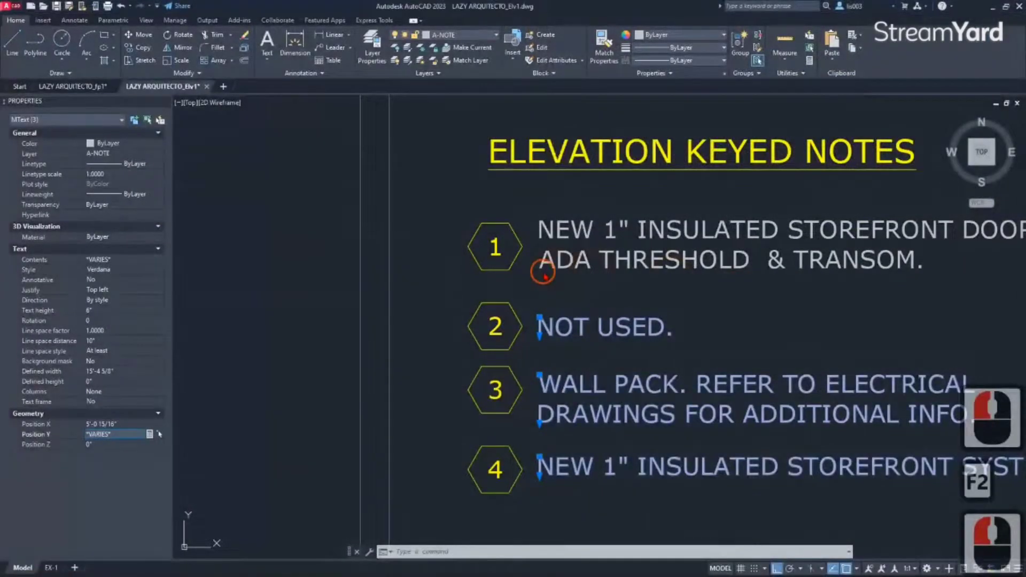
pyautogui.middleClick(543, 268)
pyautogui.middleClick(543, 268)
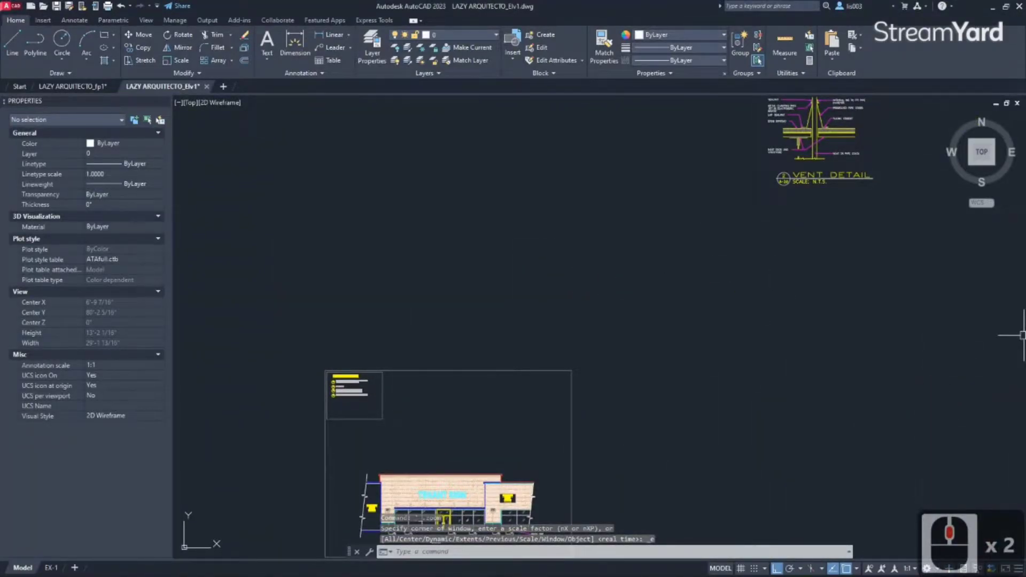
pyautogui.click(1022, 335)
pyautogui.click(393, 317)
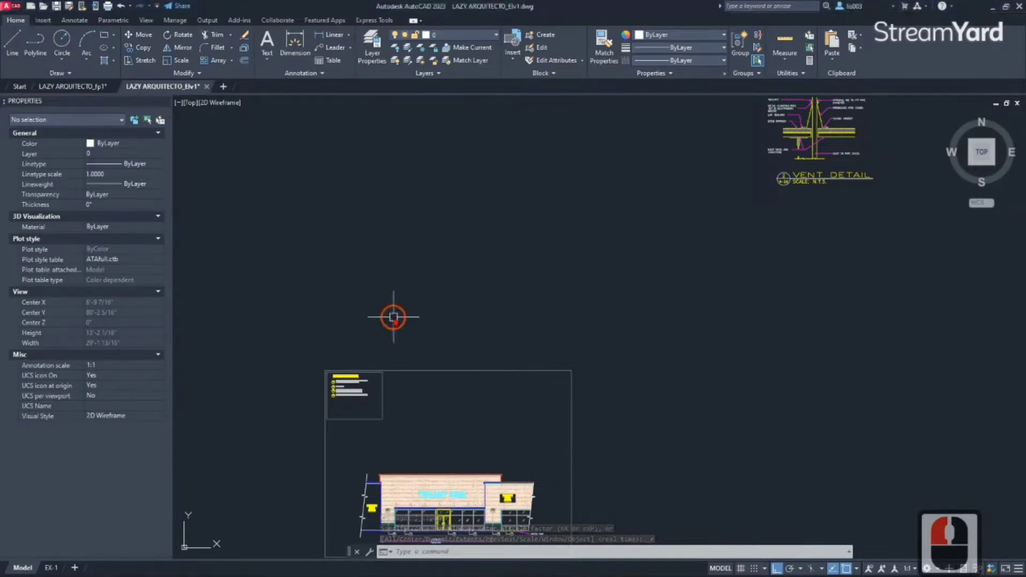
pyautogui.press('Escape')
pyautogui.moveTo(389, 394); pyautogui.dragTo(394, 293, button='middle')
pyautogui.scroll(5, 394, 291)
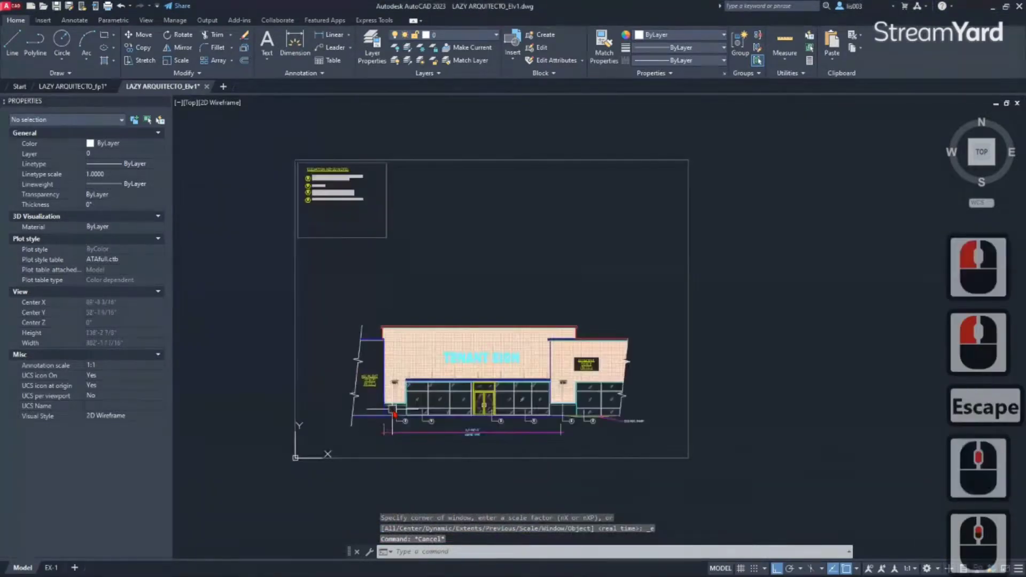
pyautogui.scroll(-2, 403, 399)
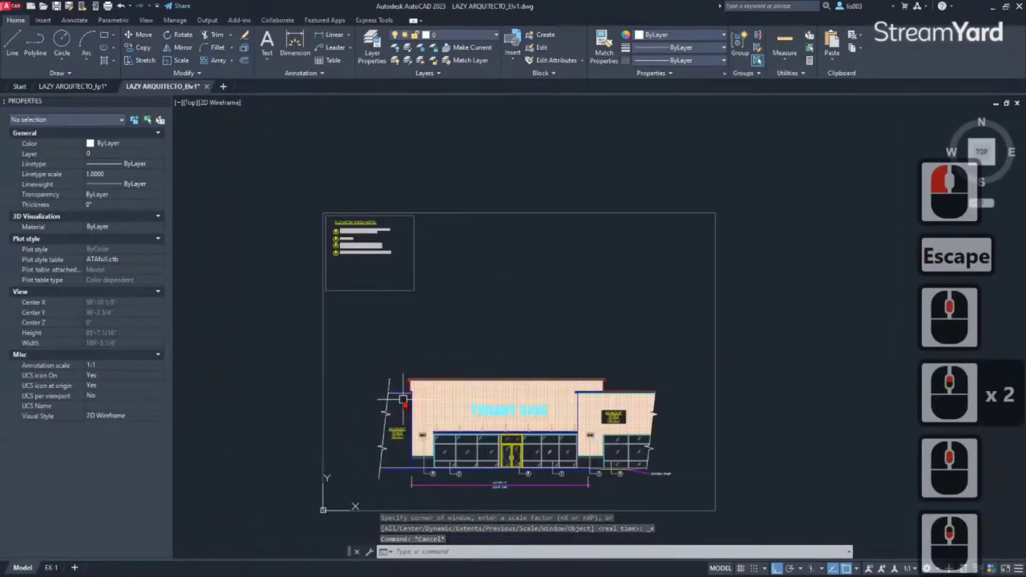
# - Rotate the "WALL PACK" text of note 3 about 4 degrees counterclockwise around a base point to its right
pyautogui.scroll(6, 338, 233)
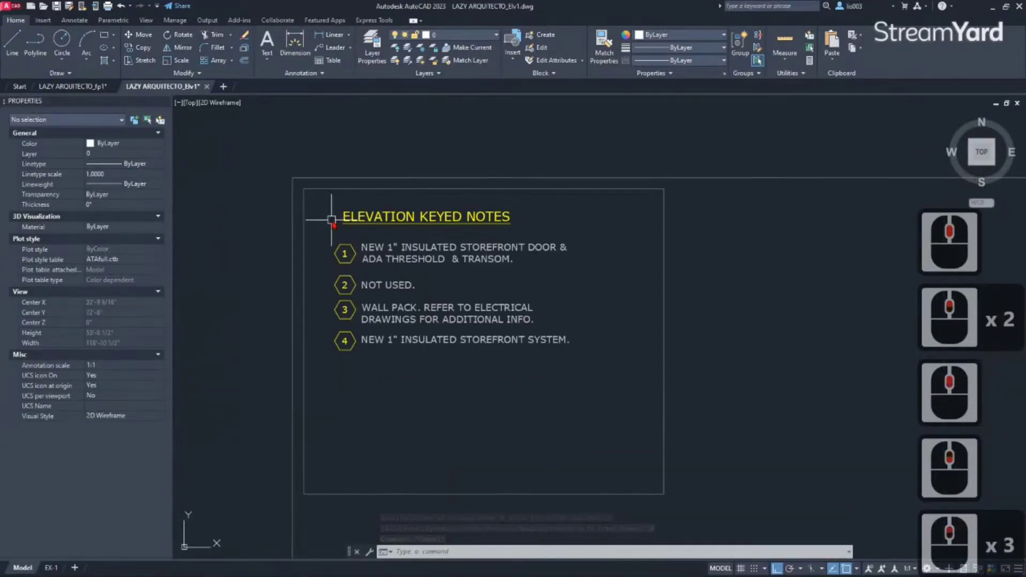
pyautogui.scroll(2, 362, 257)
pyautogui.click(485, 348)
pyautogui.write('R')
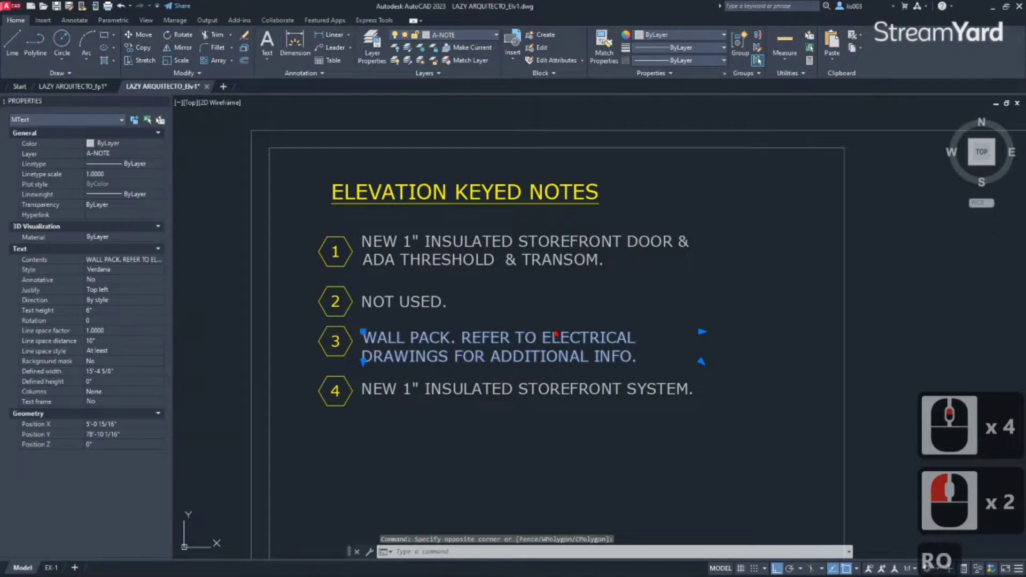
pyautogui.write('O')
pyautogui.press('Return')
pyautogui.click(712, 309)
pyautogui.press('F8')
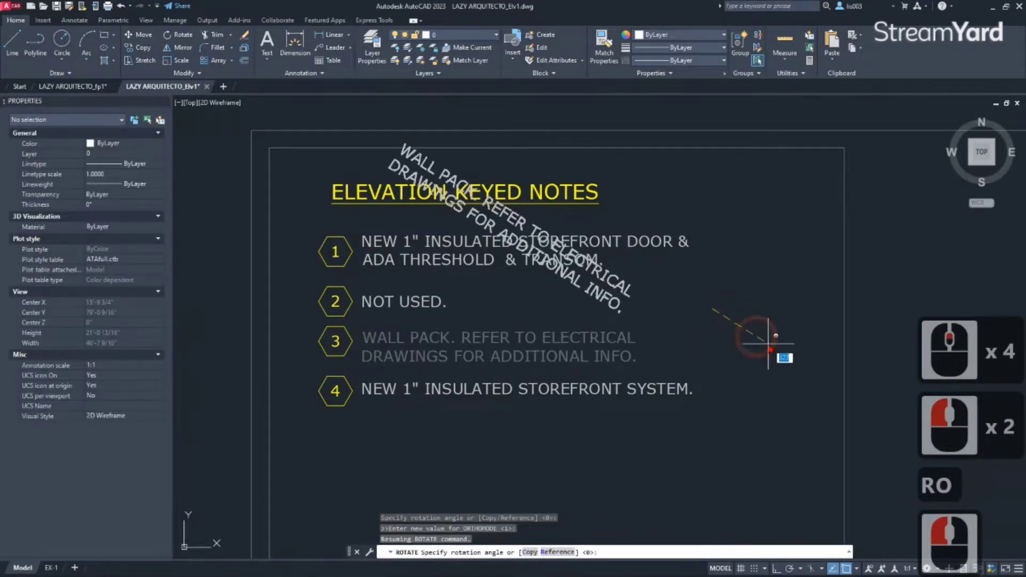
pyautogui.click(777, 305)
pyautogui.keyDown('shift'); pyautogui.click(728, 339); pyautogui.keyUp('shift')
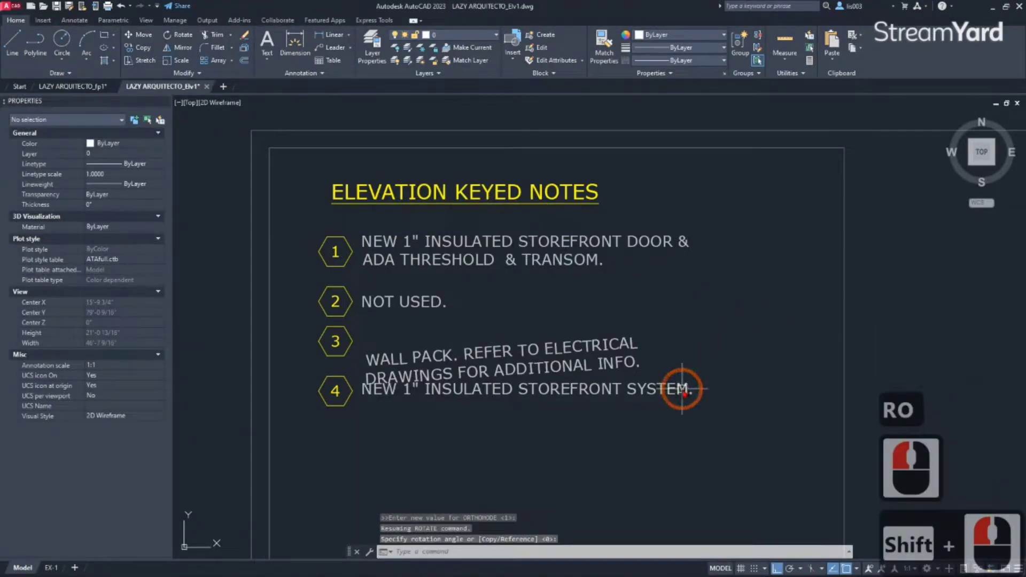
# - Rotate the "NEW 1" INSULATED STOREFRONT SYSTEM." text of note 4 counterclockwise at a freehand slope around a point just past its right end
pyautogui.click(662, 394)
pyautogui.write('RO')
pyautogui.press('Return')
pyautogui.scroll(2, 722, 390)
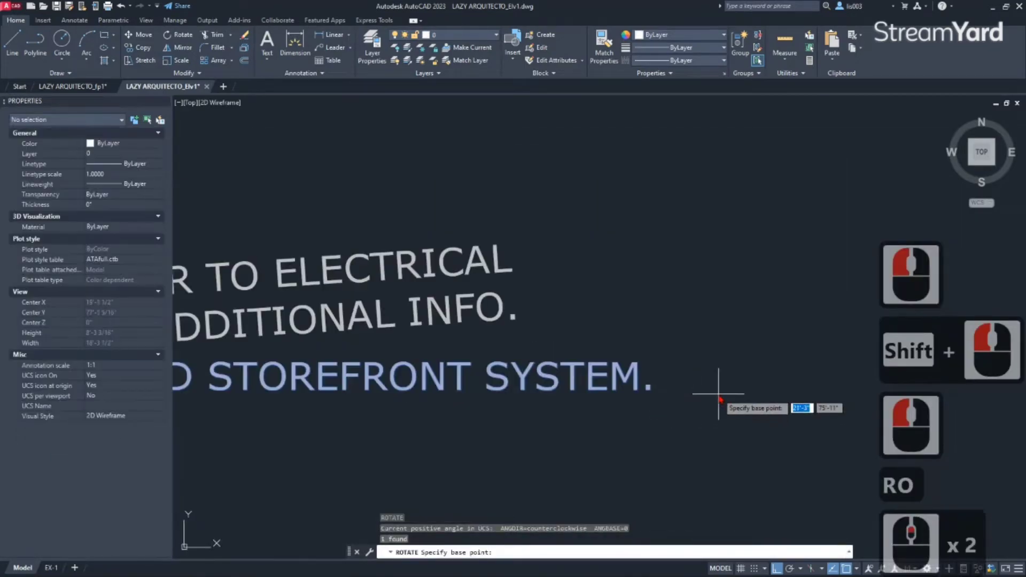
pyautogui.keyDown('shift'); pyautogui.click(718, 394); pyautogui.keyUp('shift')
pyautogui.keyDown('shift'); pyautogui.click(755, 374); pyautogui.keyUp('shift')
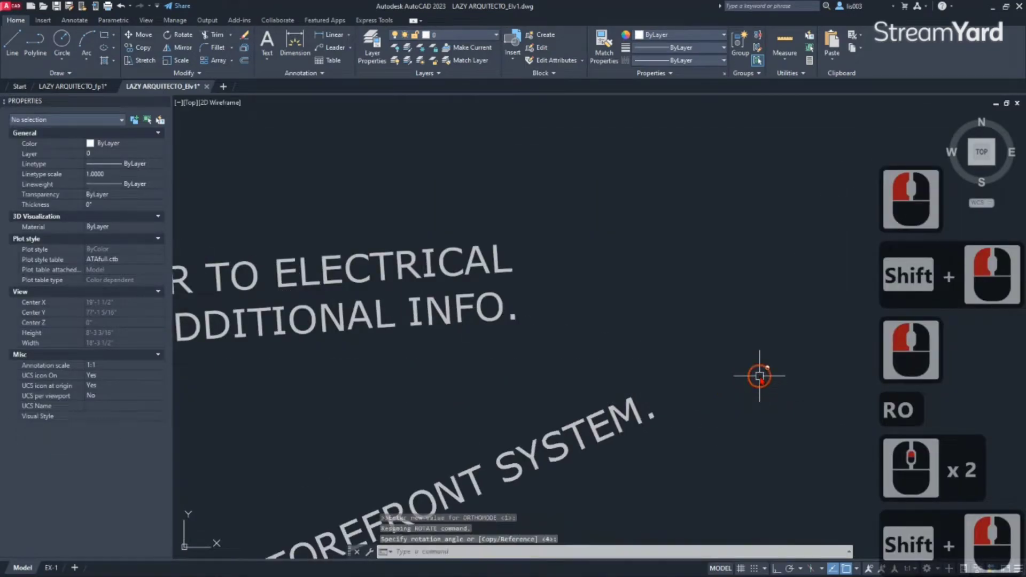
pyautogui.scroll(-2, 653, 394)
pyautogui.scroll(-1, 451, 269)
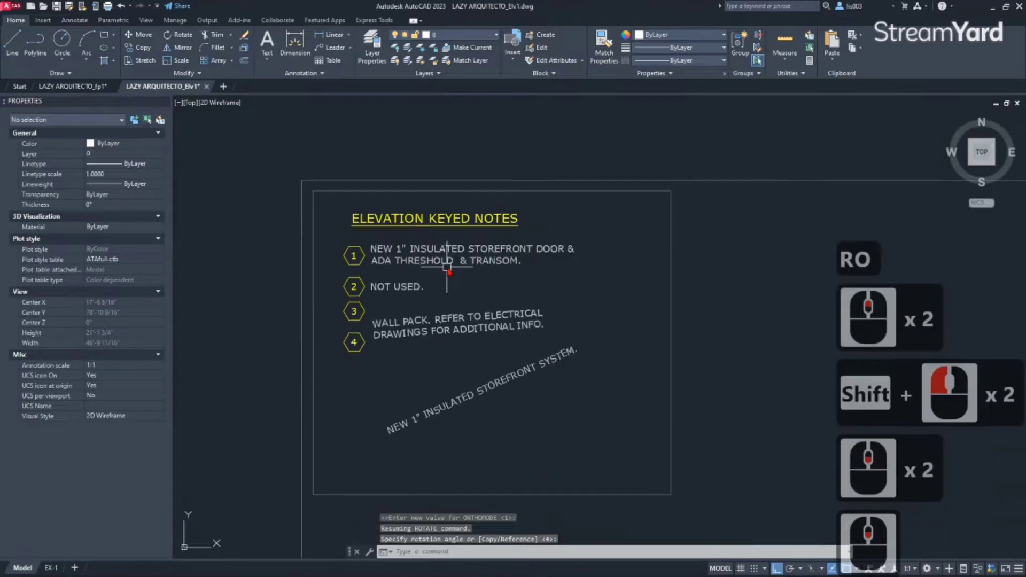
# - Try a Rotation value of 25 in the properties of the note 1 hexagon tag, and undo the change
pyautogui.scroll(1, 422, 268)
pyautogui.click(319, 253)
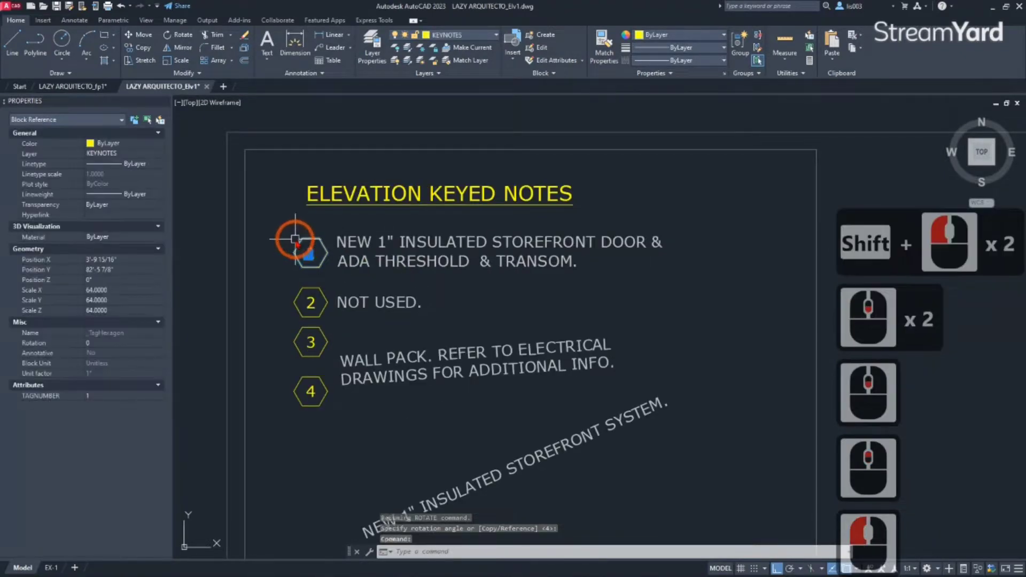
pyautogui.scroll(2, 302, 237)
pyautogui.scroll(2, 319, 260)
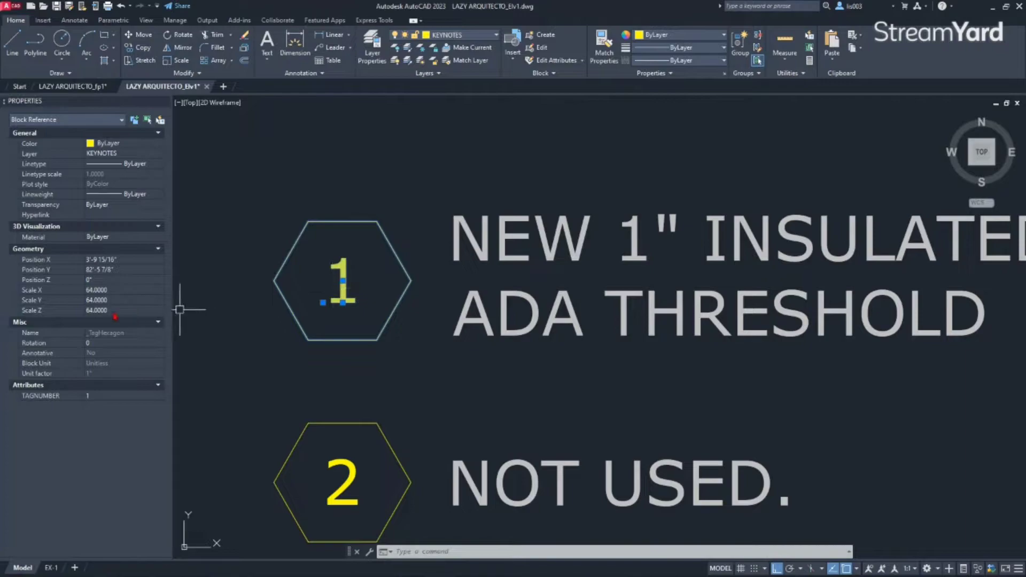
pyautogui.press('Escape')
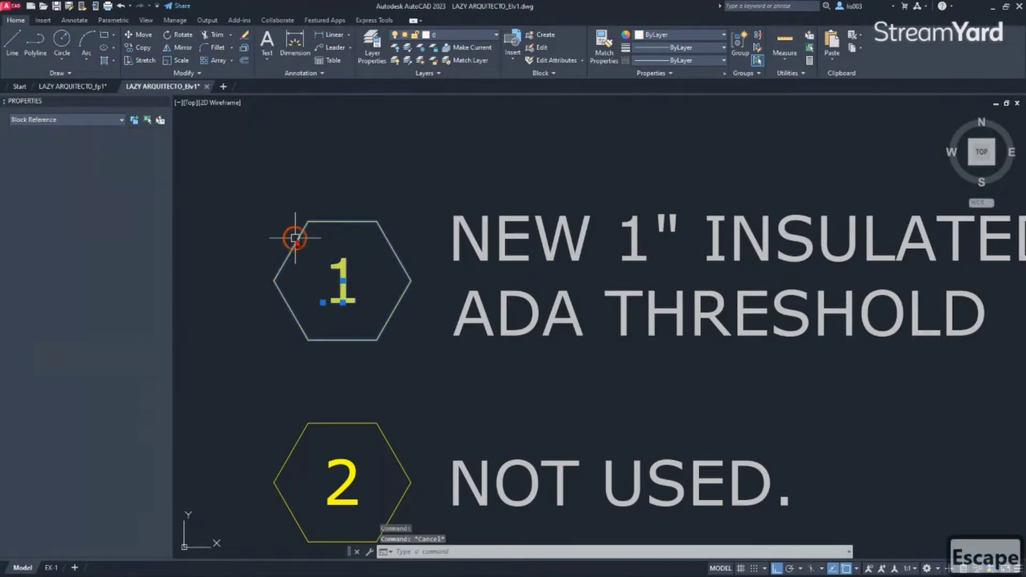
pyautogui.click(293, 238)
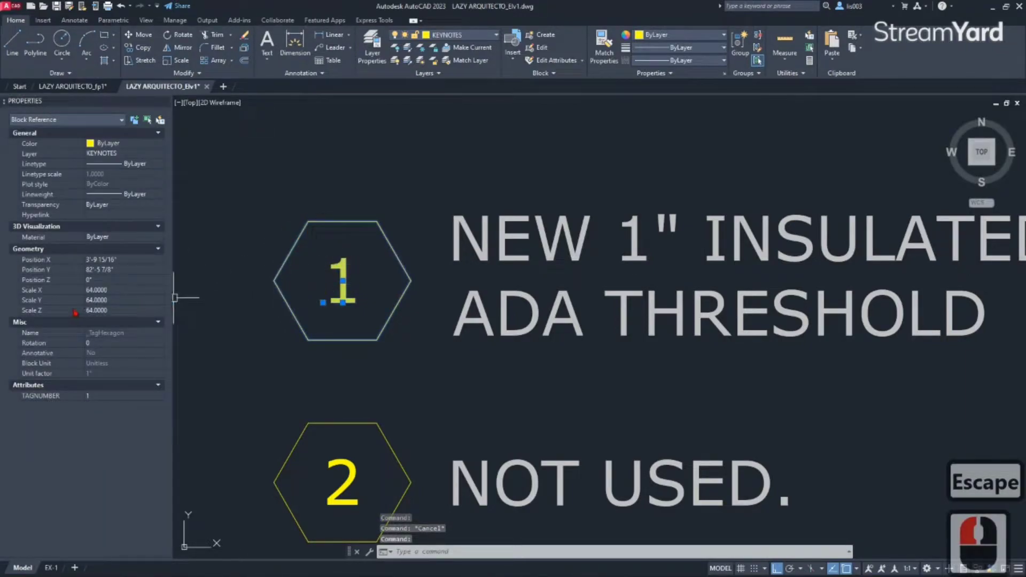
pyautogui.click(87, 343)
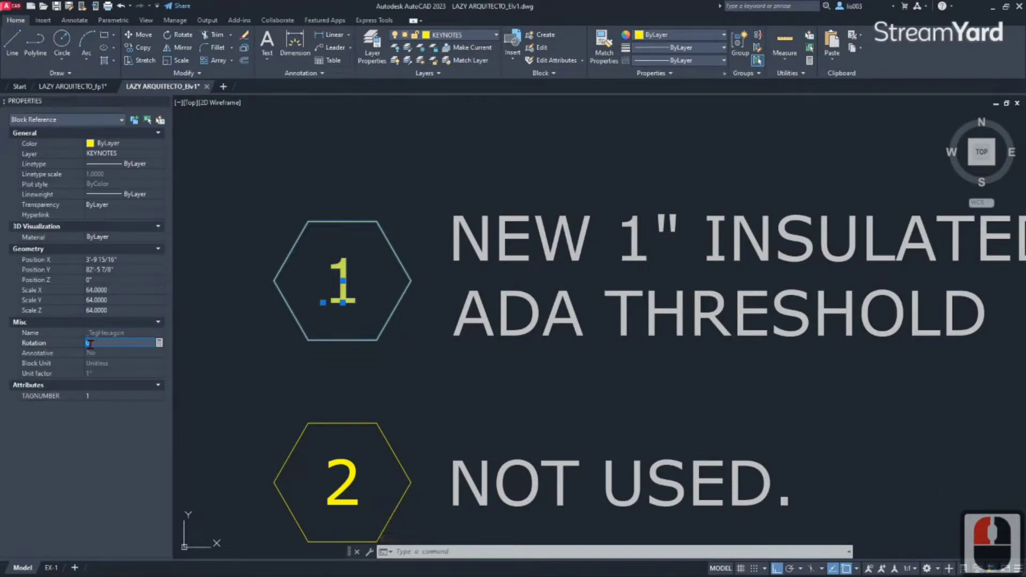
pyautogui.write('25')
pyautogui.press('Return')
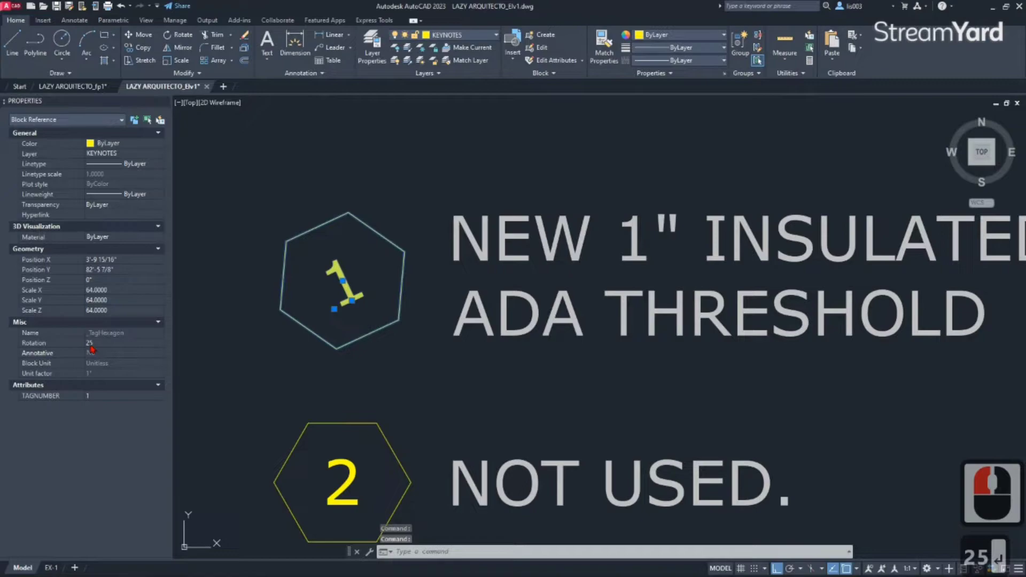
pyautogui.hotkey('ctrl', 'z')
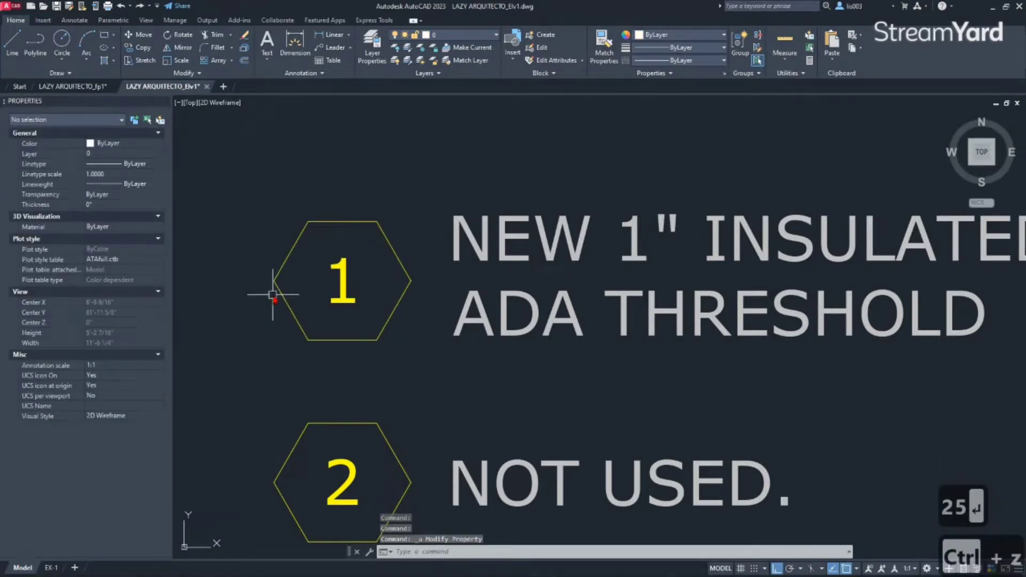
# - Examine the note 1 tag's text options, properties and attribute value in the Enhanced Attribute Editor, and close it without changes
pyautogui.doubleClick(340, 272)
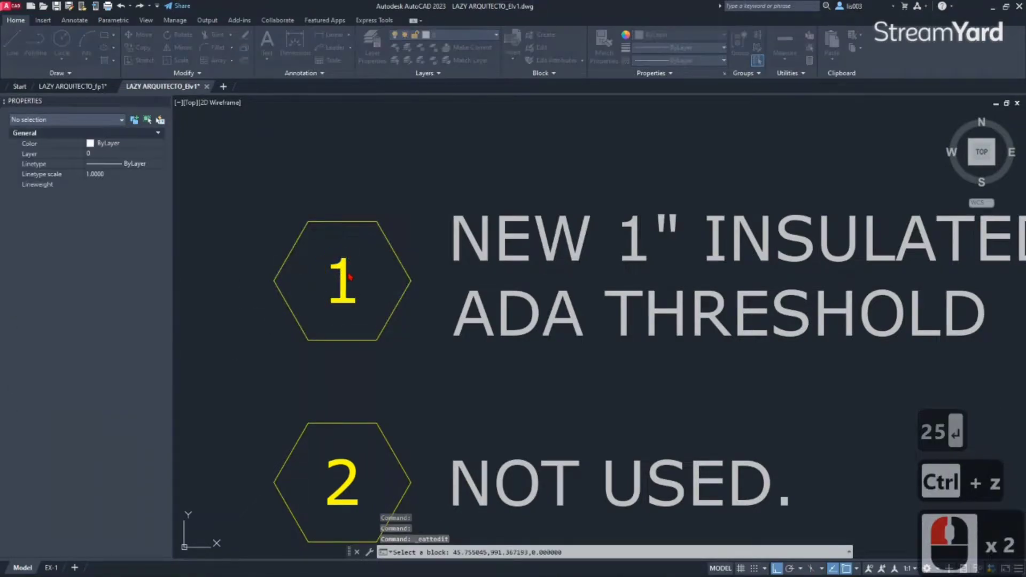
pyautogui.click(277, 161)
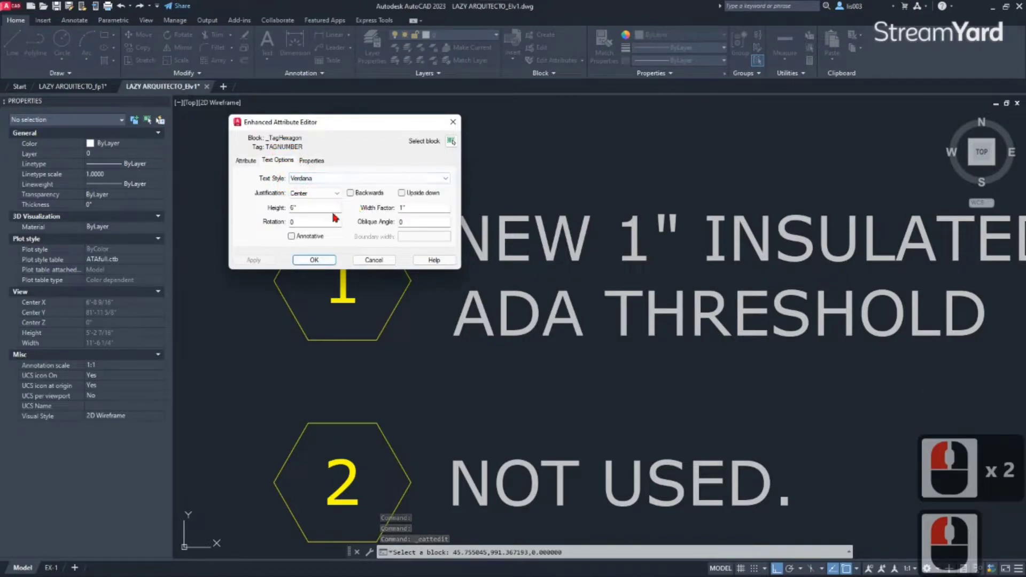
pyautogui.click(312, 161)
pyautogui.click(275, 161)
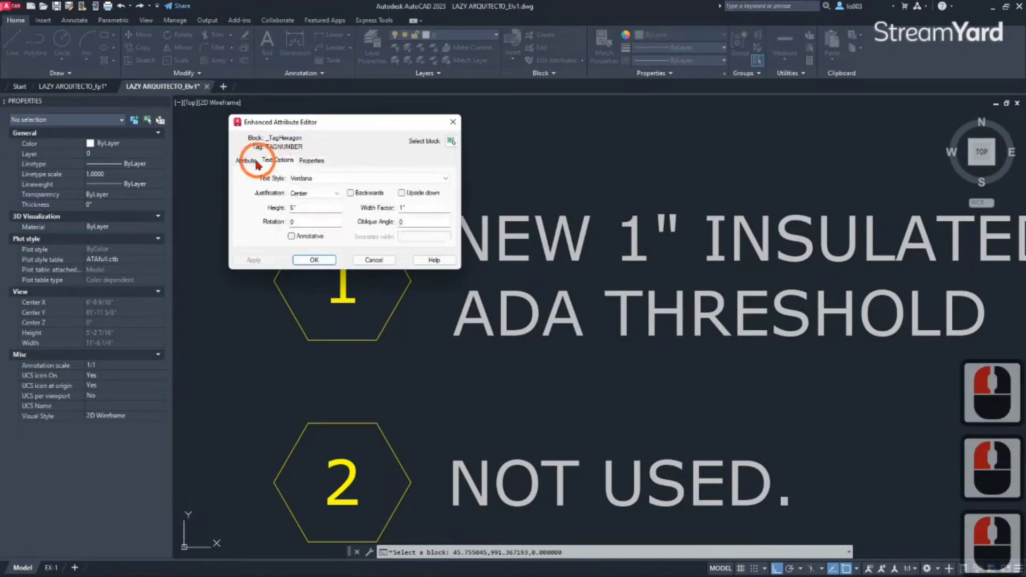
pyautogui.click(247, 161)
pyautogui.press('Escape')
pyautogui.press('Escape')
pyautogui.press('Escape')
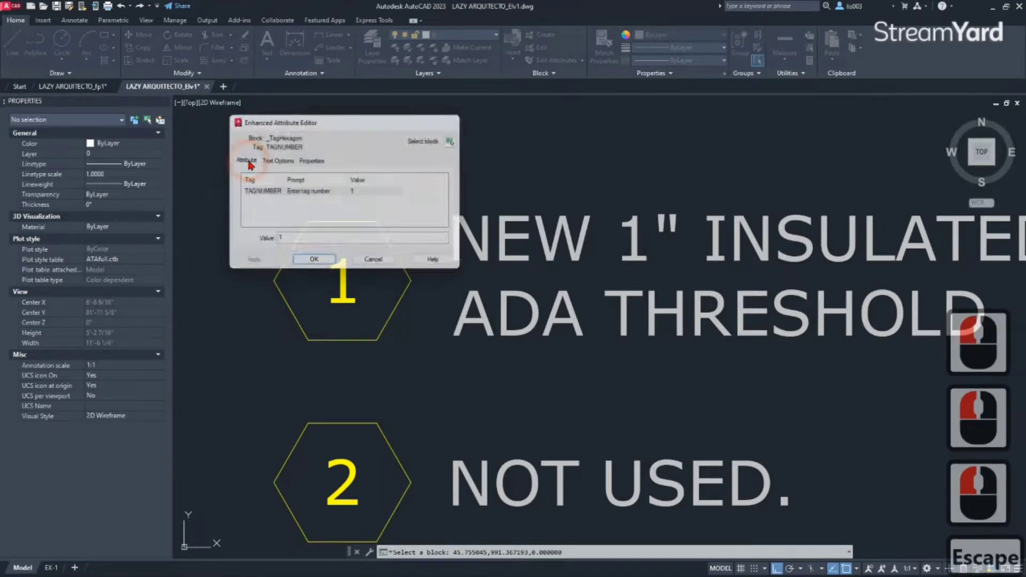
# - Straighten the four keyed note texts with TORIENT, defining the new absolute rotation by two points along a horizontal direction
pyautogui.scroll(-3, 320, 209)
pyautogui.moveTo(342, 252); pyautogui.dragTo(346, 240, button='middle')
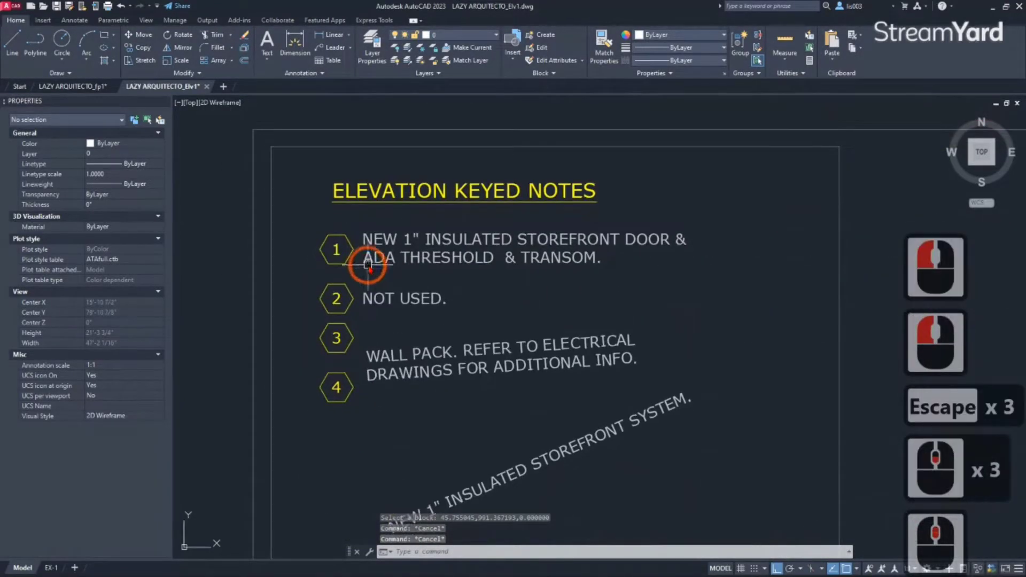
pyautogui.moveTo(465, 305); pyautogui.dragTo(488, 264, button='middle')
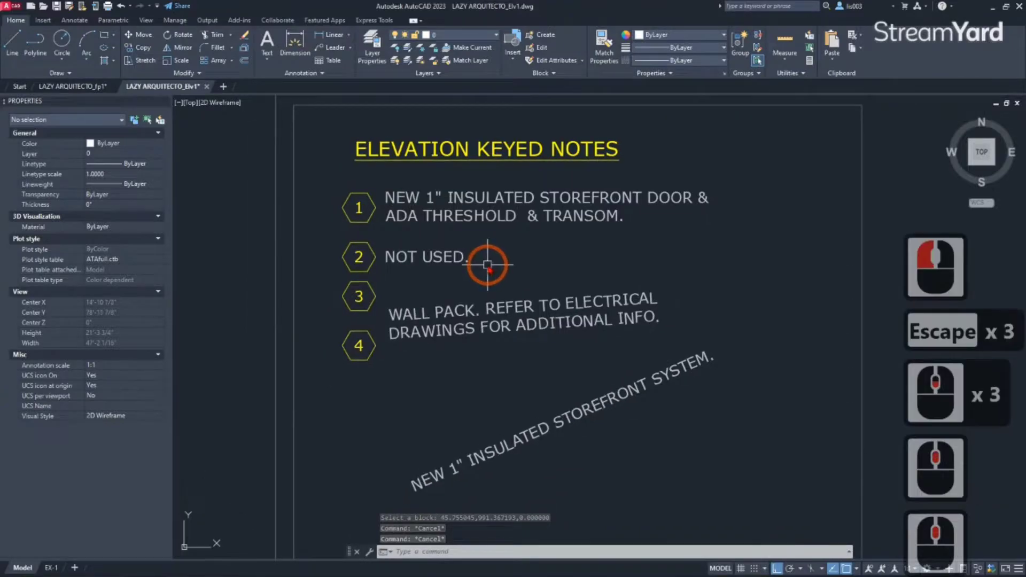
pyautogui.write('TO')
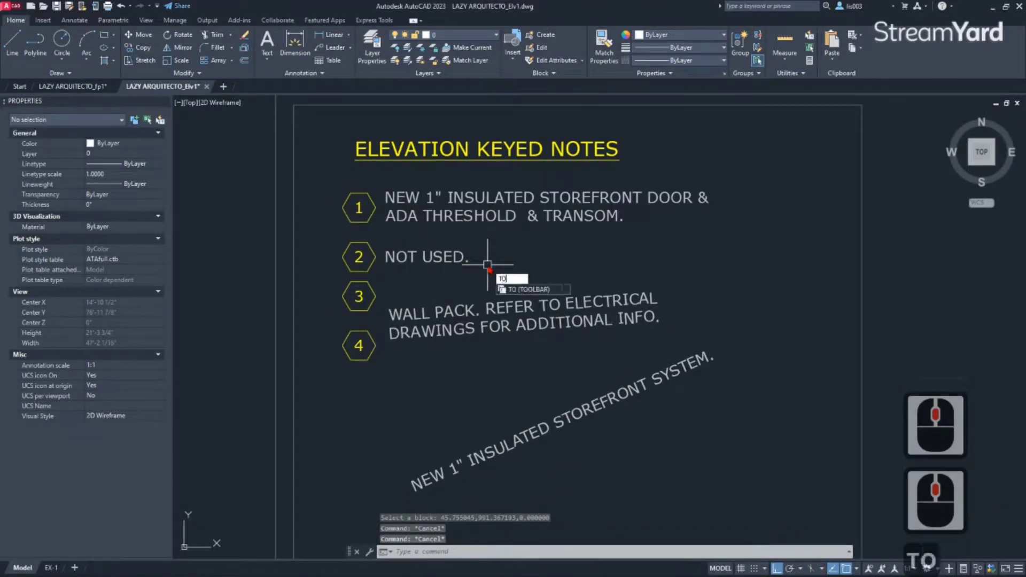
pyautogui.write('RIENT')
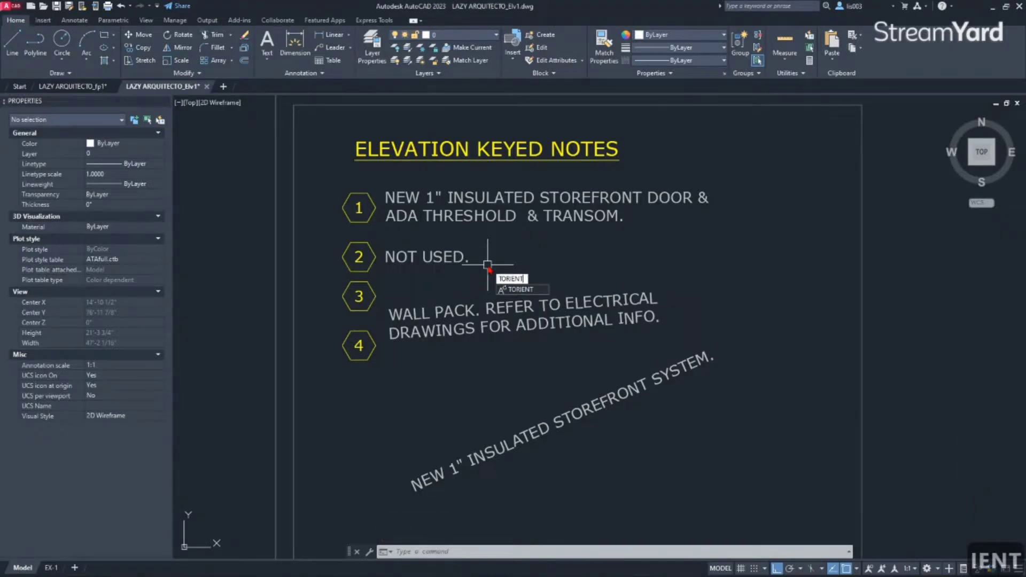
pyautogui.press('Return')
pyautogui.click(604, 459)
pyautogui.click(418, 245)
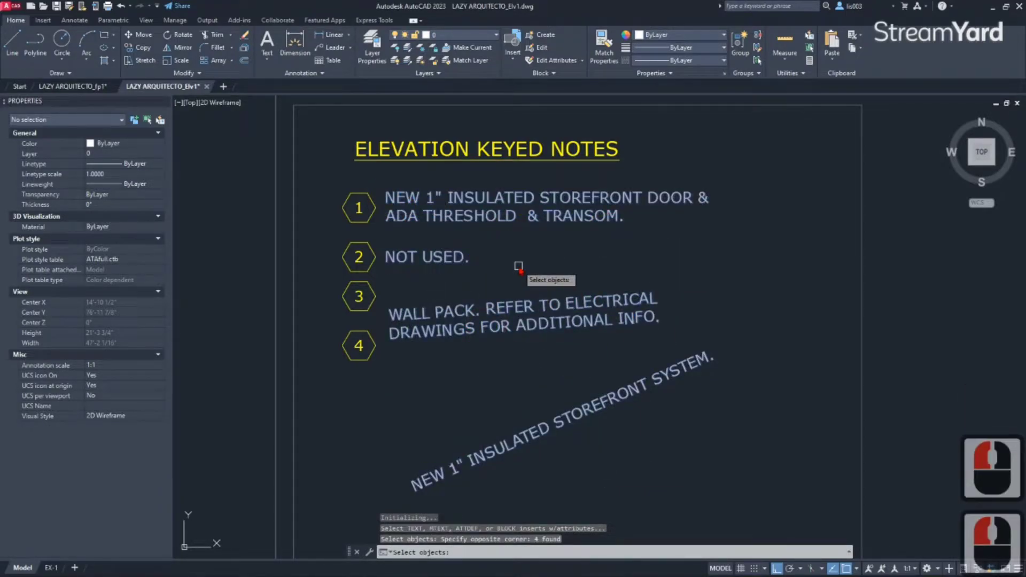
pyautogui.press('Return')
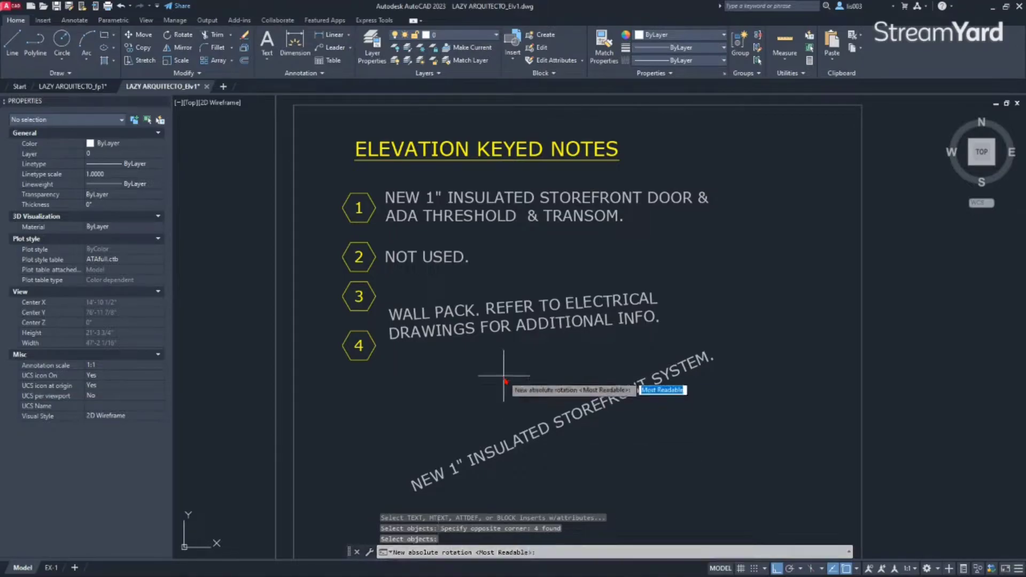
pyautogui.click(716, 257)
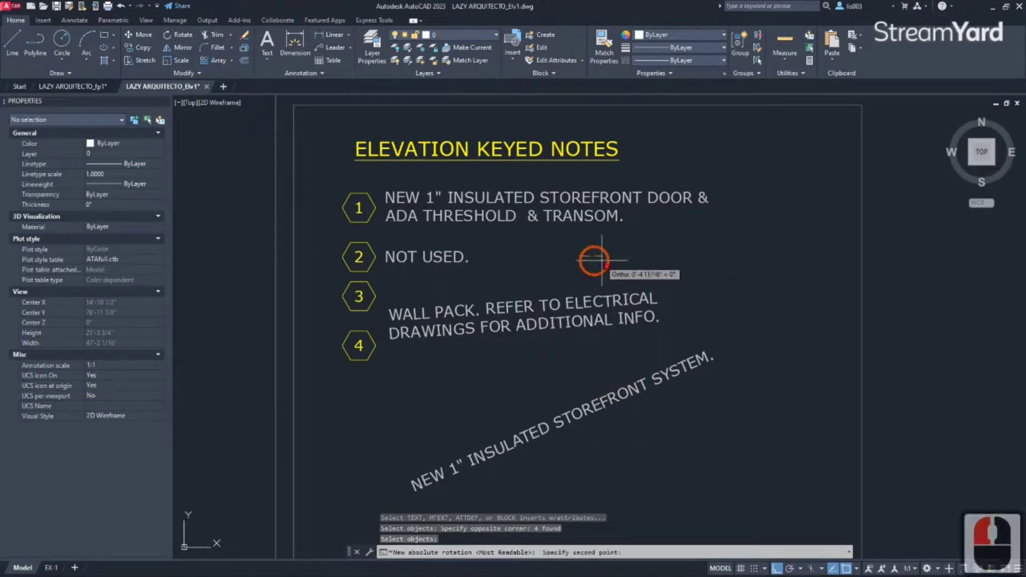
pyautogui.click(747, 256)
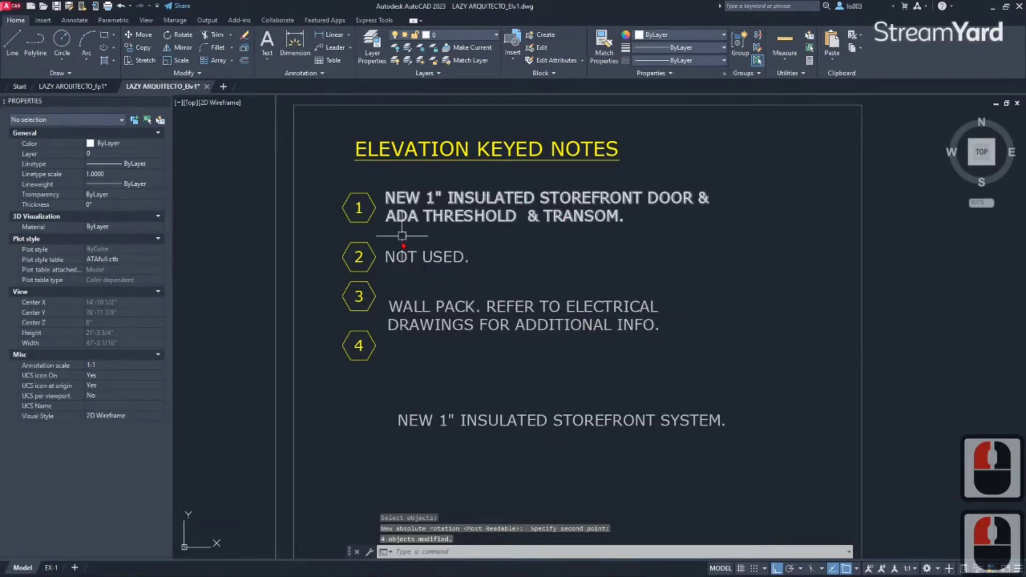
# - Zoom to the drawing extents and close the Properties palette
pyautogui.middleClick(411, 330)
pyautogui.middleClick(411, 331)
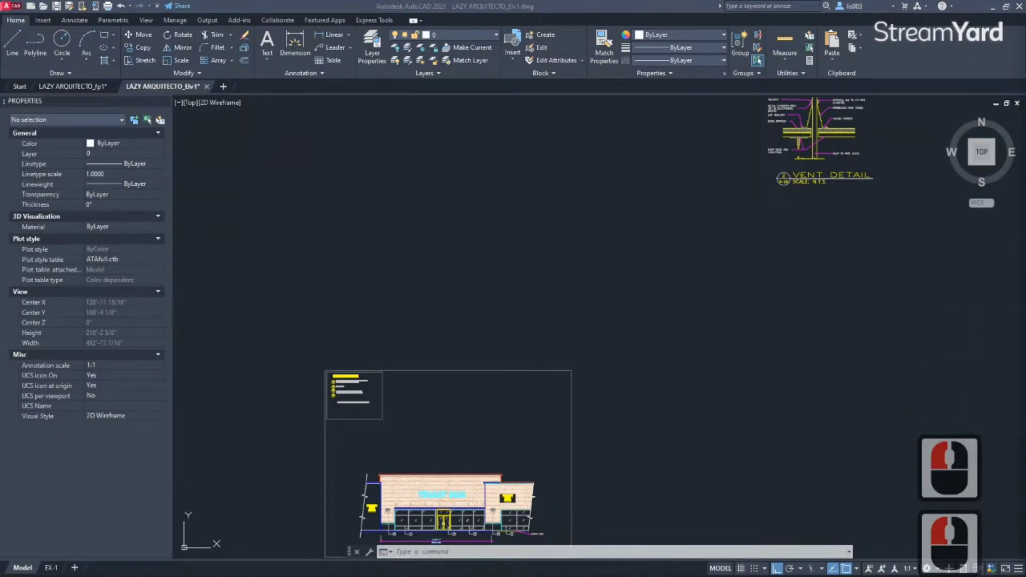
pyautogui.click(171, 278)
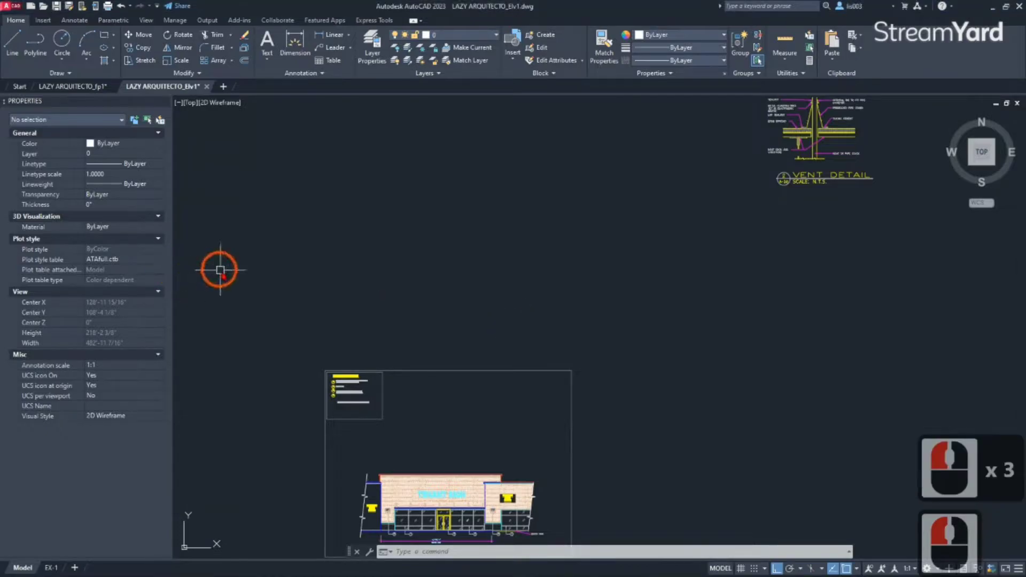
pyautogui.click(164, 100)
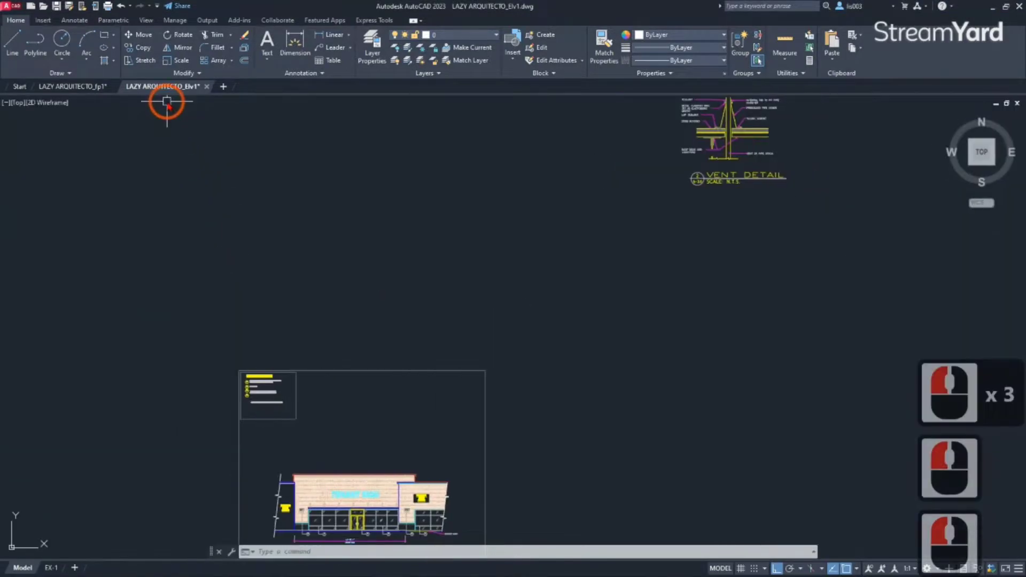
# - Try exploding the note 1 hexagon tag block with EXPLODE, select the resulting TAGNUMBER text, and undo the explosion
pyautogui.moveTo(229, 320); pyautogui.dragTo(240, 235, button='middle')
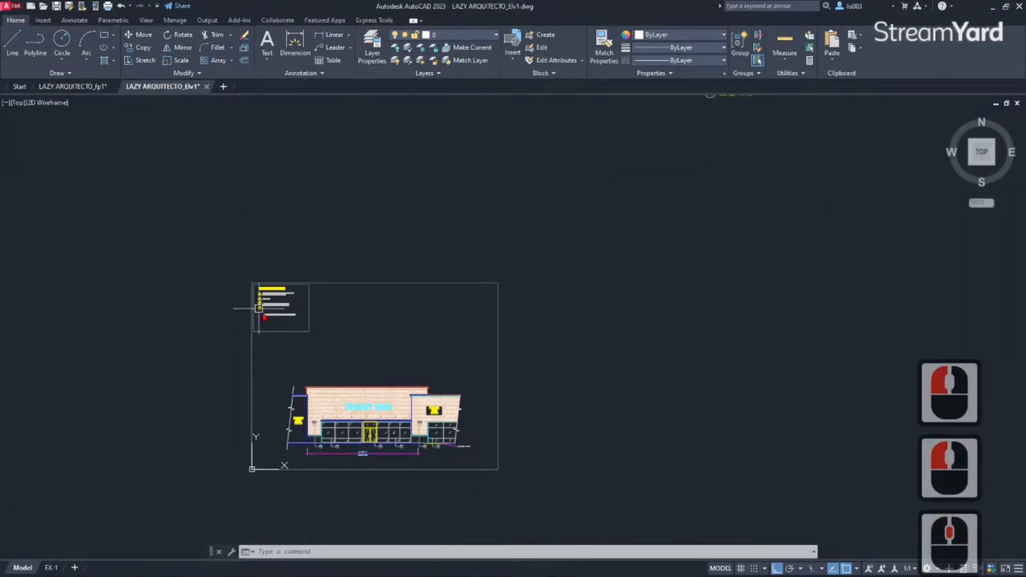
pyautogui.scroll(4, 266, 298)
pyautogui.moveTo(263, 248); pyautogui.dragTo(355, 279, button='middle')
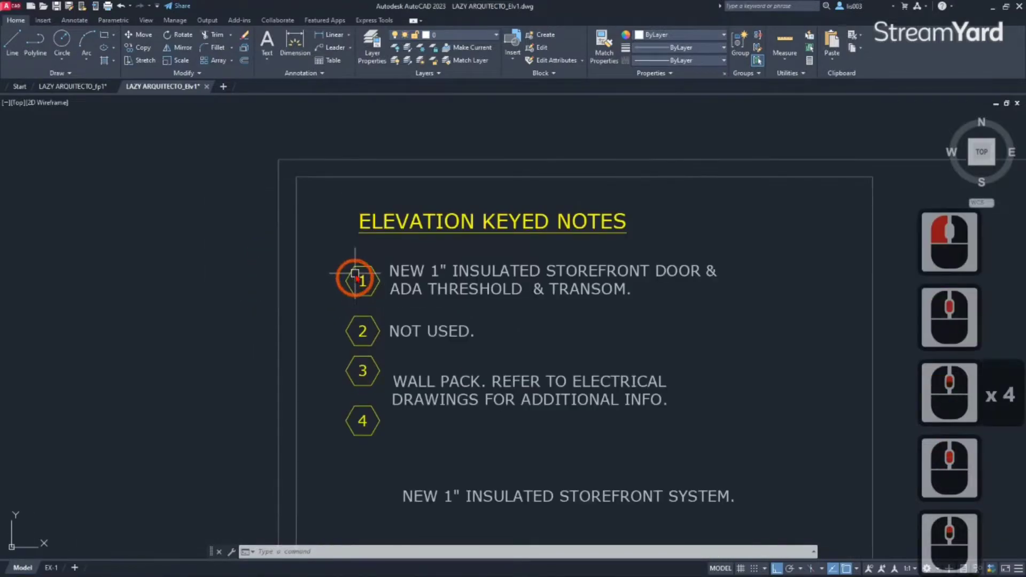
pyautogui.scroll(2, 354, 277)
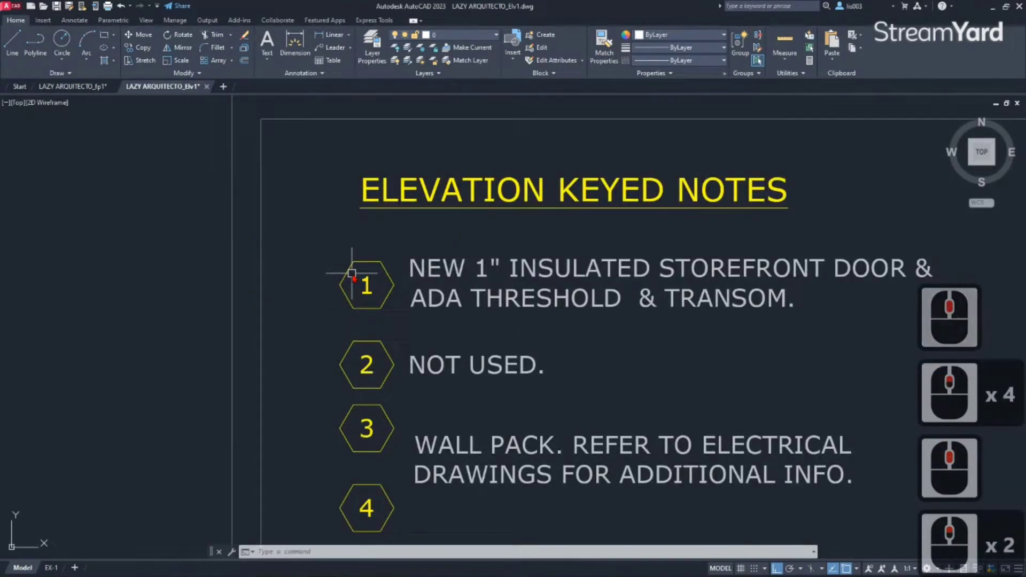
pyautogui.scroll(2, 351, 274)
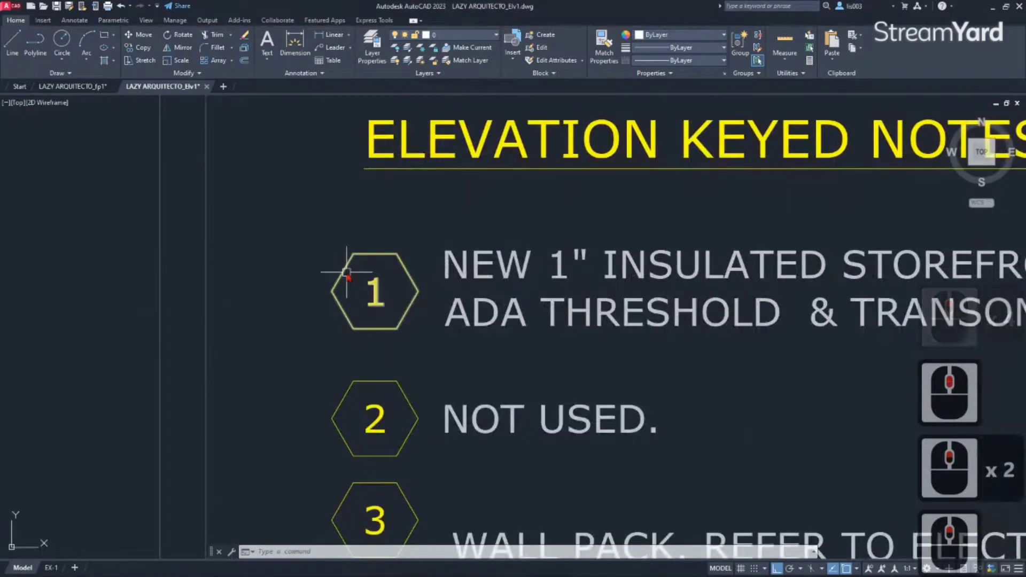
pyautogui.click(346, 273)
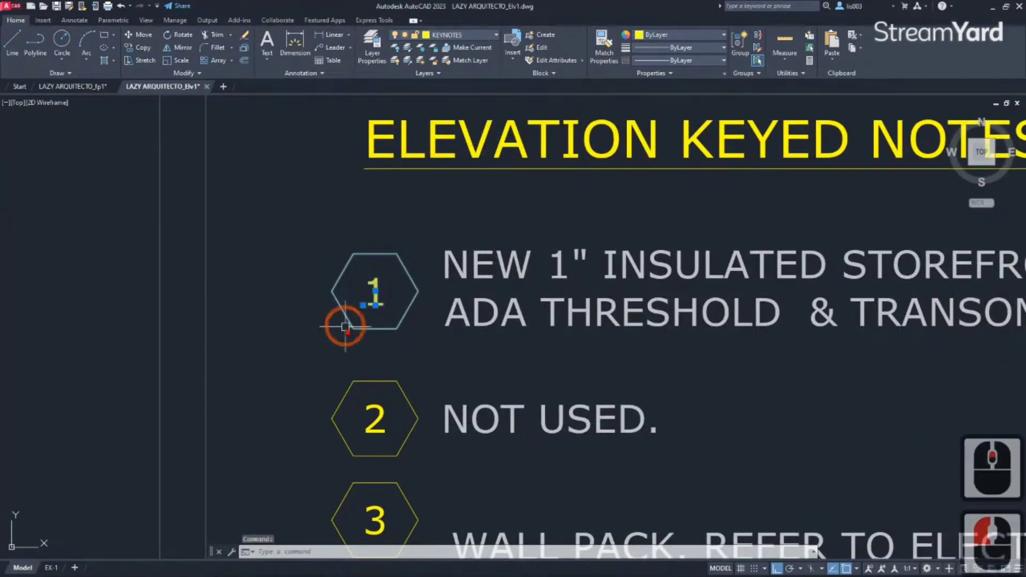
pyautogui.scroll(1, 345, 297)
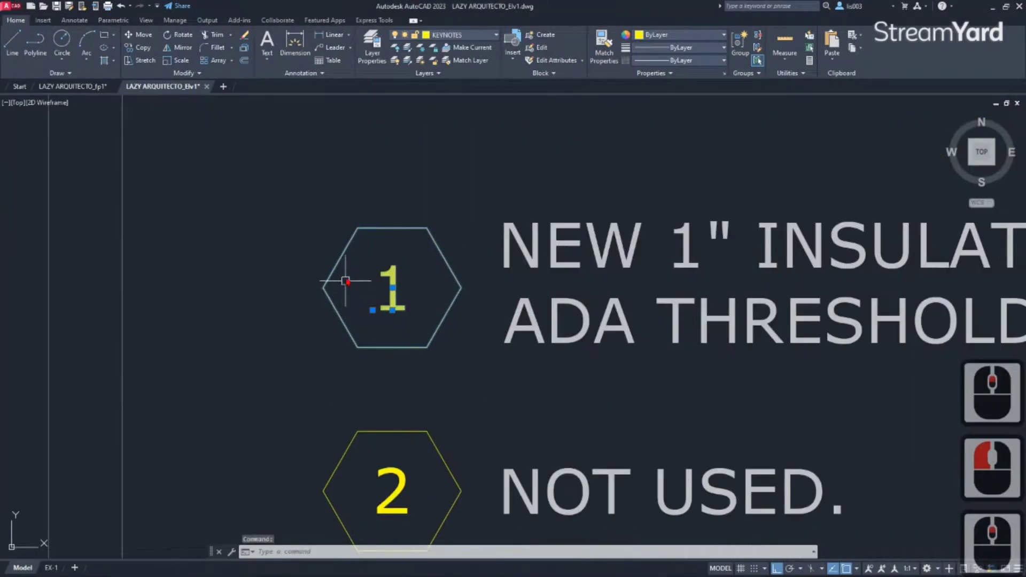
pyautogui.press('Escape')
pyautogui.click(367, 232)
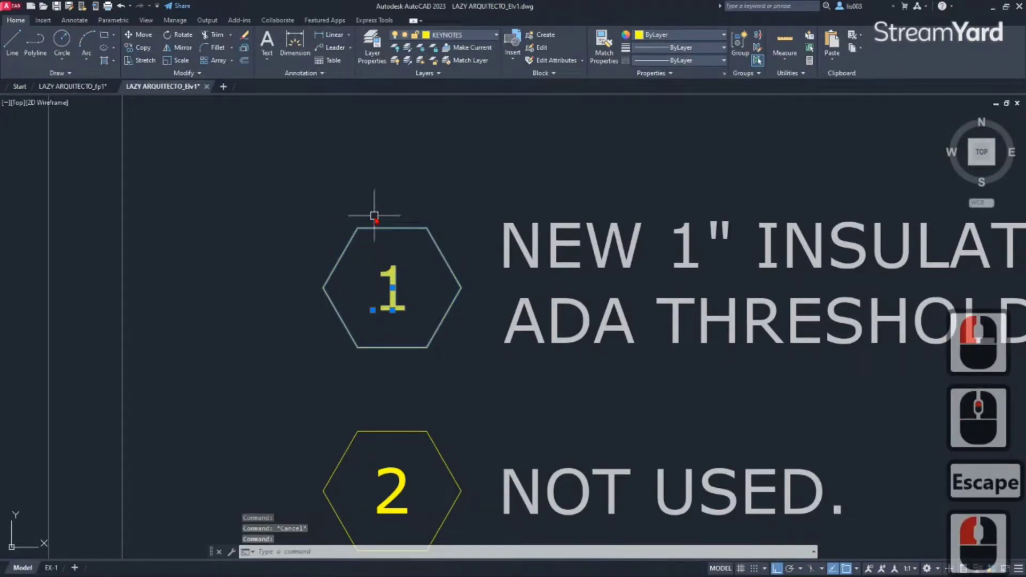
pyautogui.write('EXPL')
pyautogui.press('BackSpace')
pyautogui.press('BackSpace')
pyautogui.press('BackSpace')
pyautogui.press('BackSpace')
pyautogui.press('BackSpace')
pyautogui.press('BackSpace')
pyautogui.press('BackSpace')
pyautogui.press('BackSpace')
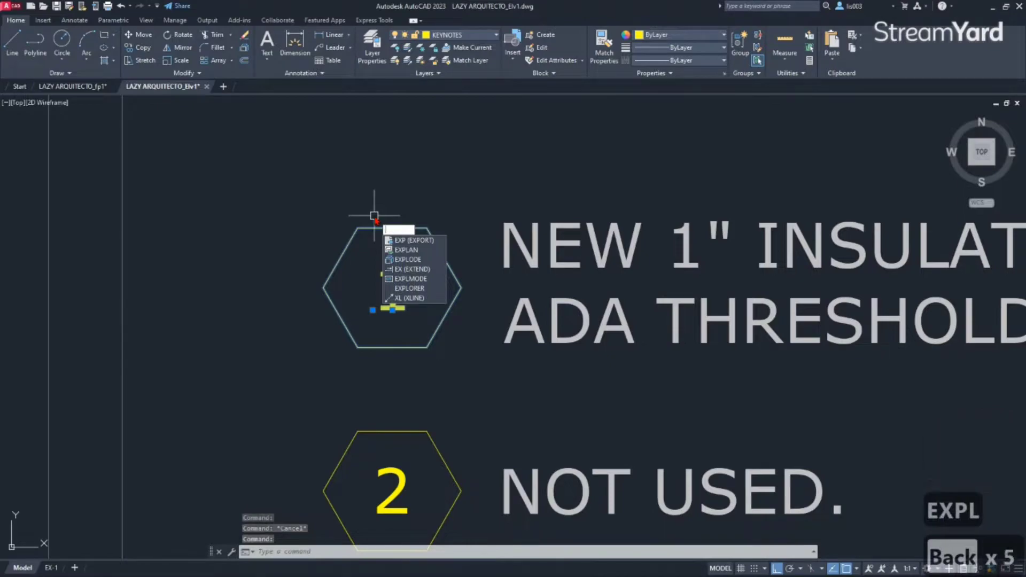
pyautogui.write('X')
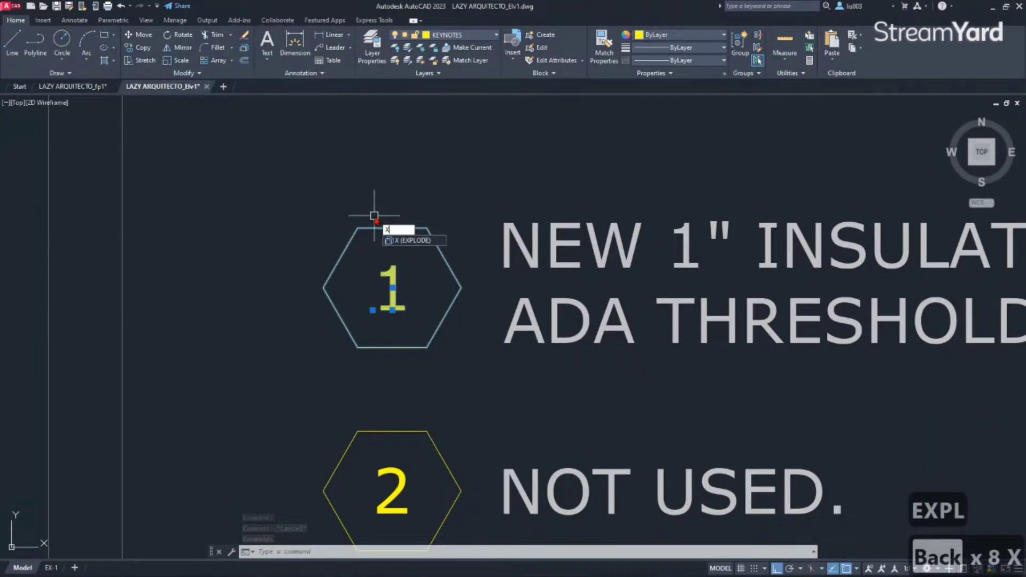
pyautogui.press('Return')
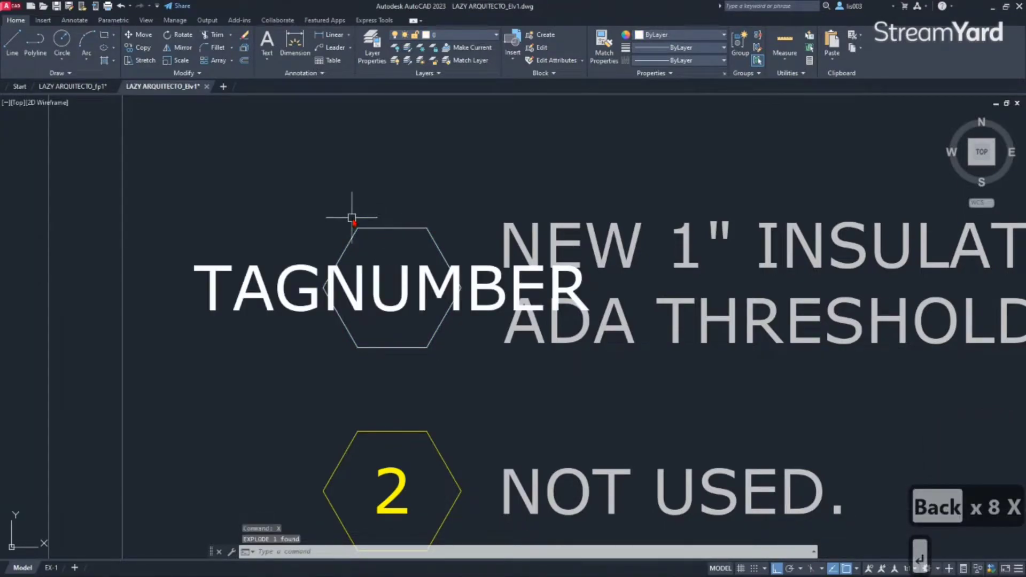
pyautogui.click(297, 273)
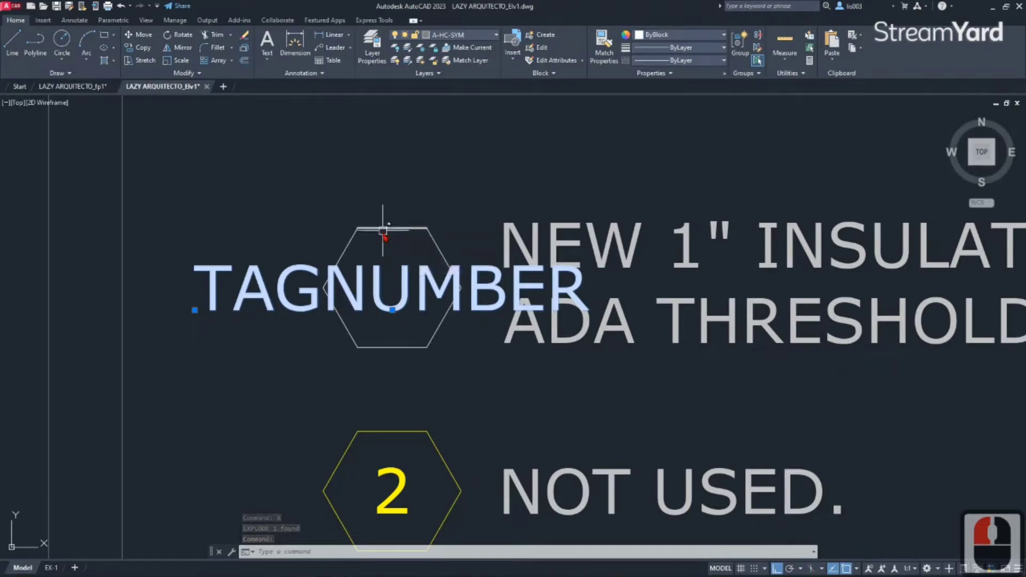
pyautogui.hotkey('ctrl', 'z')
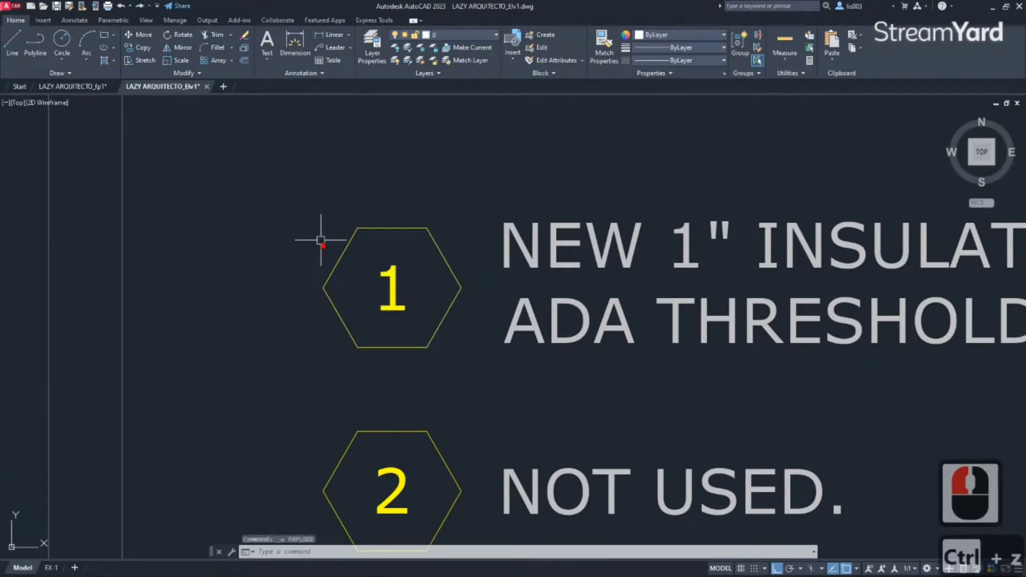
# - Explode the note 1 hexagon tag block with BURST, keeping its attribute value as text
pyautogui.click(355, 226)
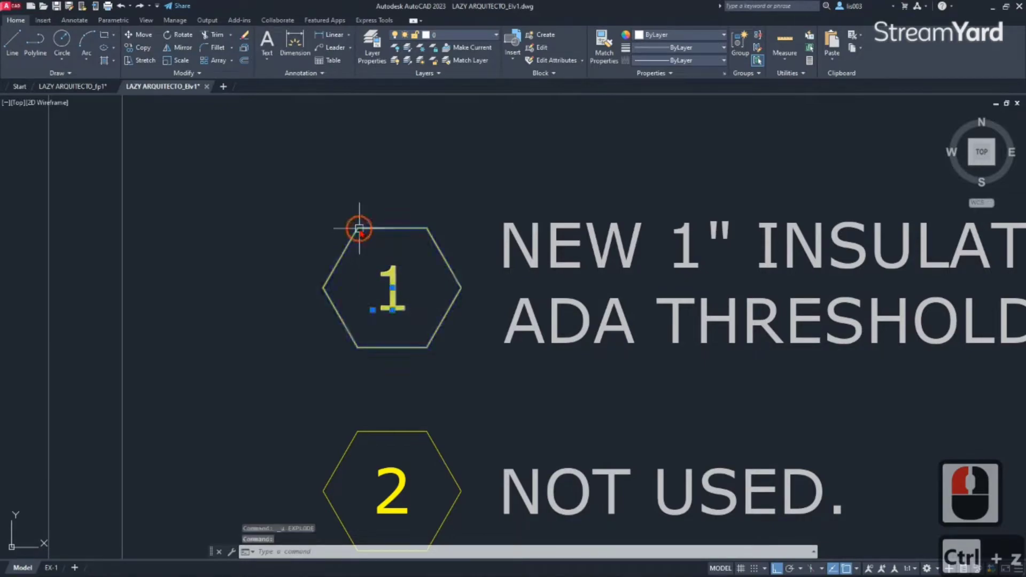
pyautogui.write('BUR')
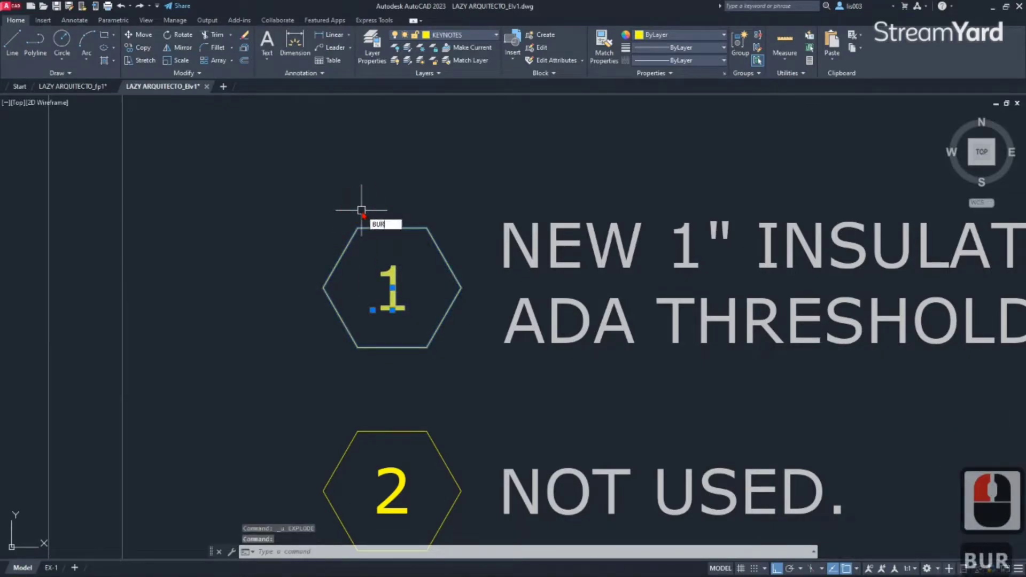
pyautogui.write('ST')
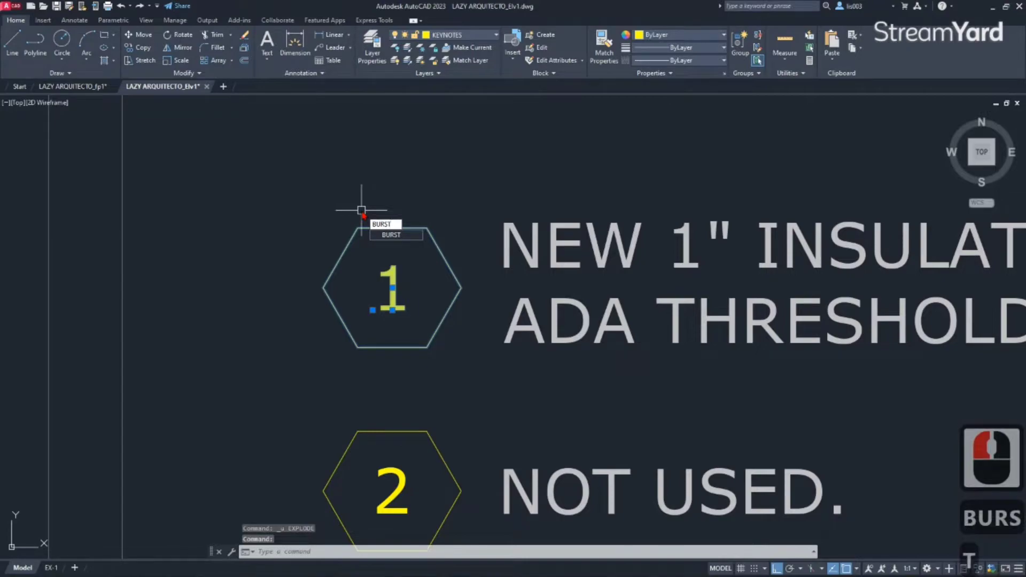
pyautogui.press('Return')
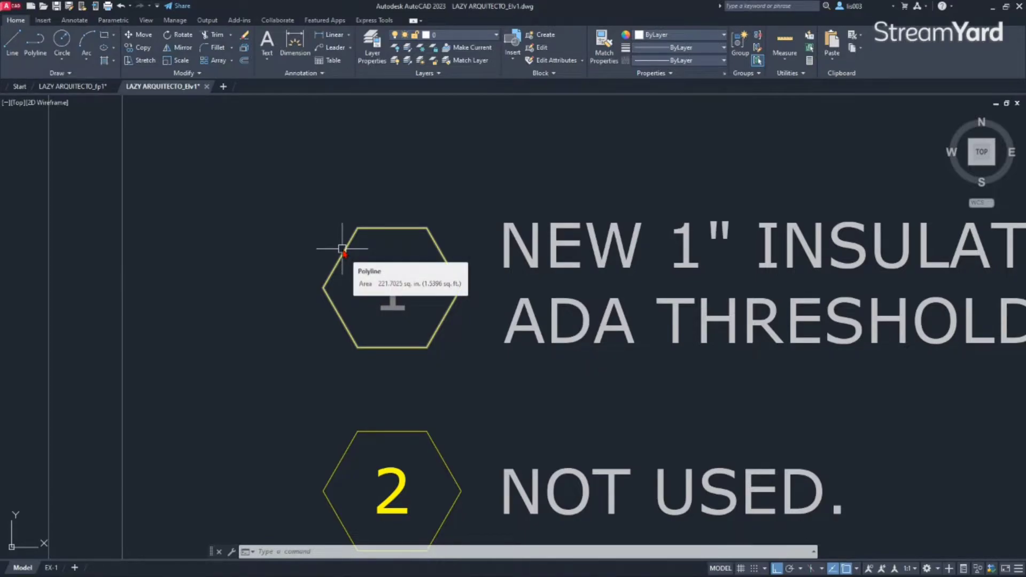
pyautogui.middleClick(343, 250)
pyautogui.middleClick(342, 250)
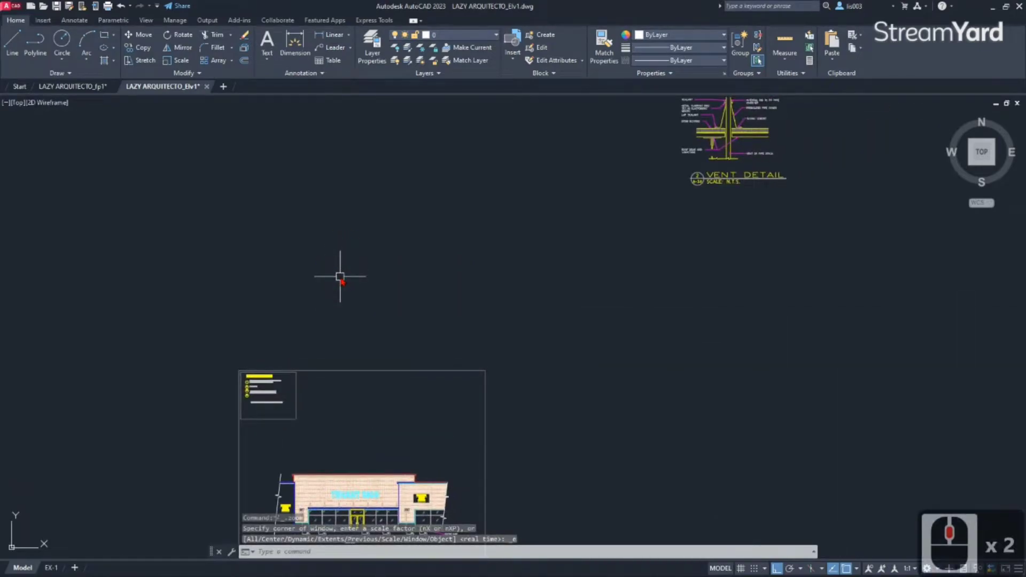
# - Switch to the LAZY ARQUITECTO_fp1 drawing and select the diagonal hatch of the adjacent tenant space east of the store
pyautogui.click(1025, 307)
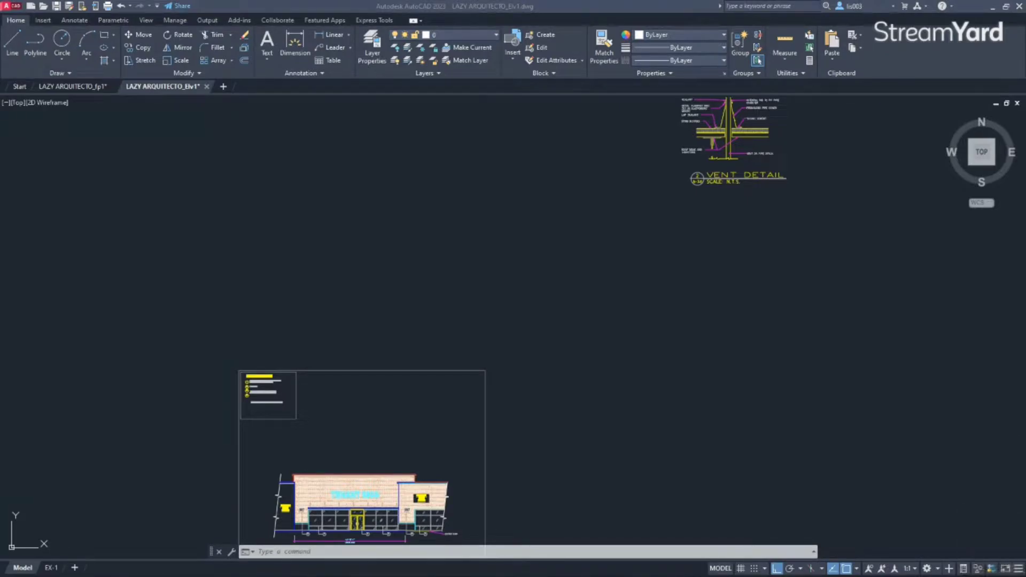
pyautogui.click(101, 260)
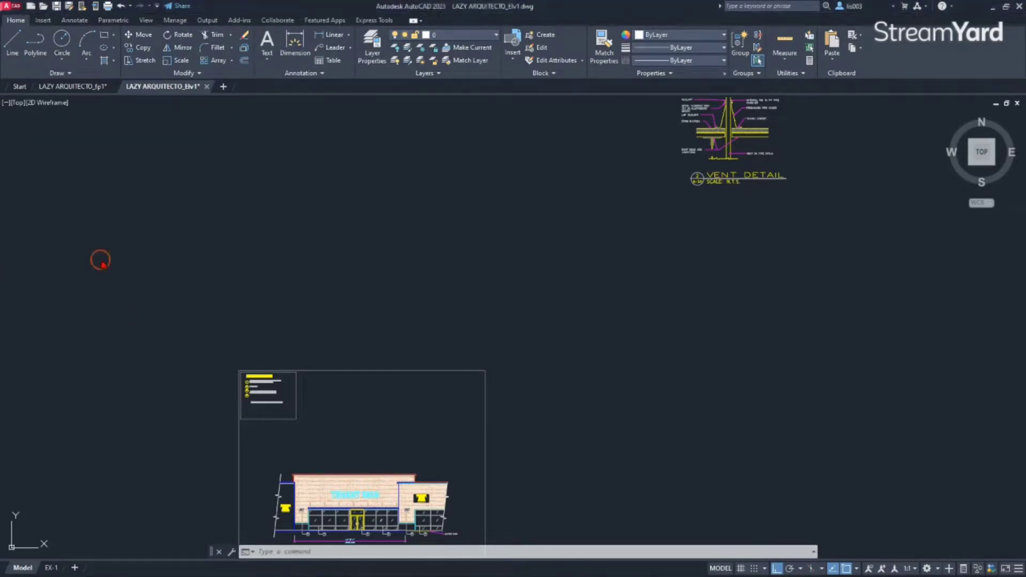
pyautogui.click(91, 86)
pyautogui.scroll(2, 690, 292)
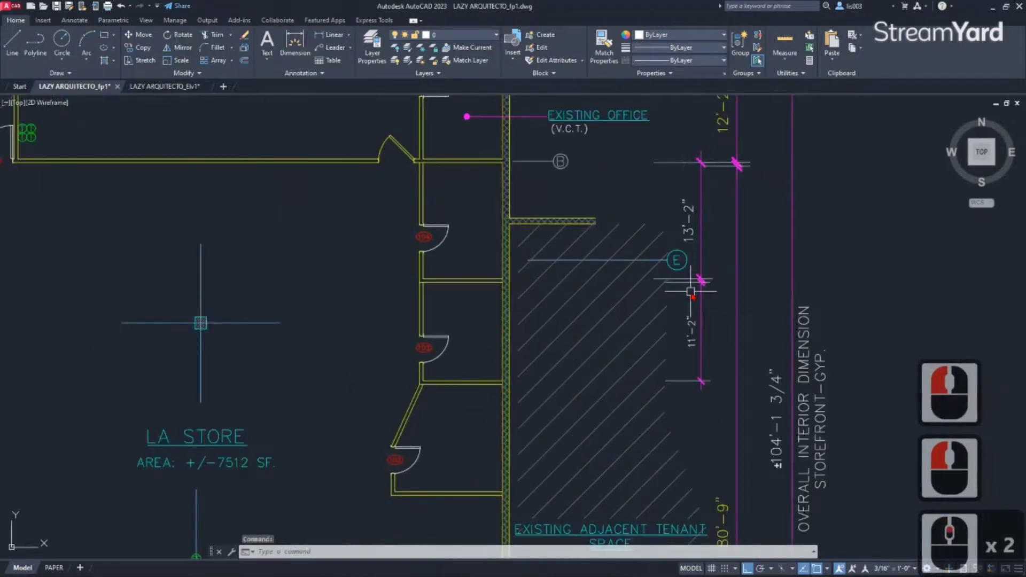
pyautogui.moveTo(679, 318); pyautogui.dragTo(607, 276, button='middle')
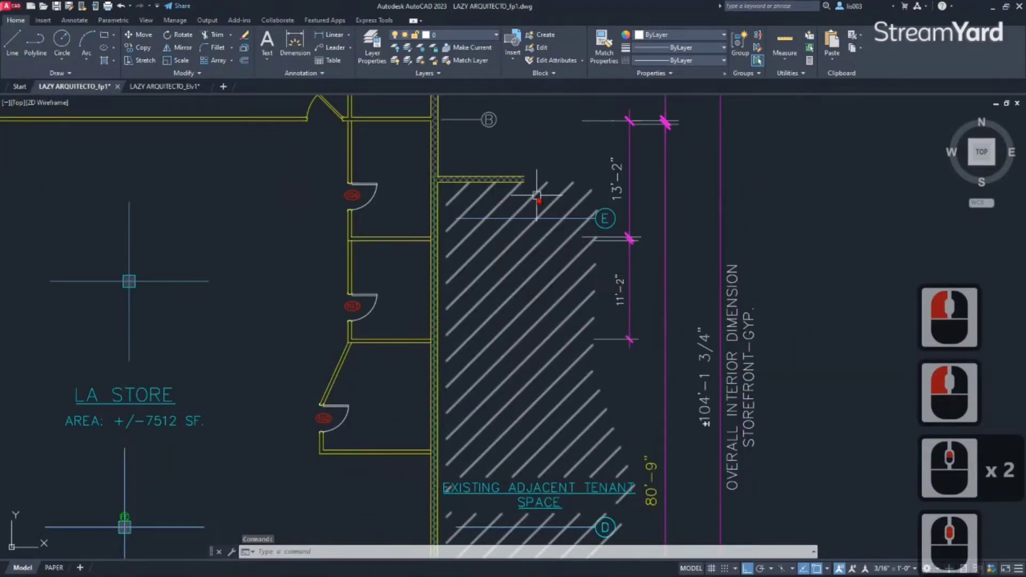
pyautogui.scroll(2, 472, 192)
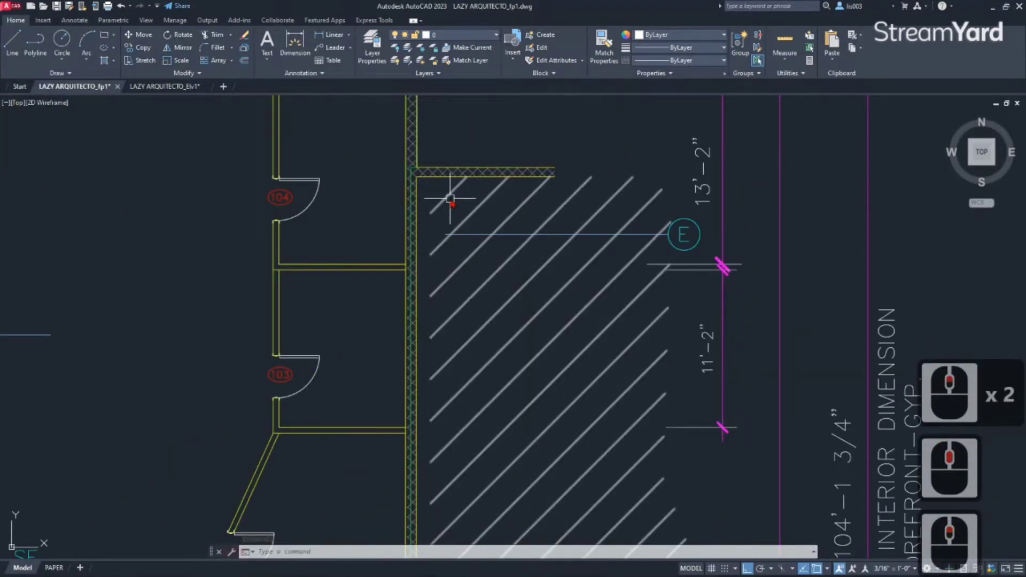
pyautogui.click(449, 199)
pyautogui.scroll(2, 456, 191)
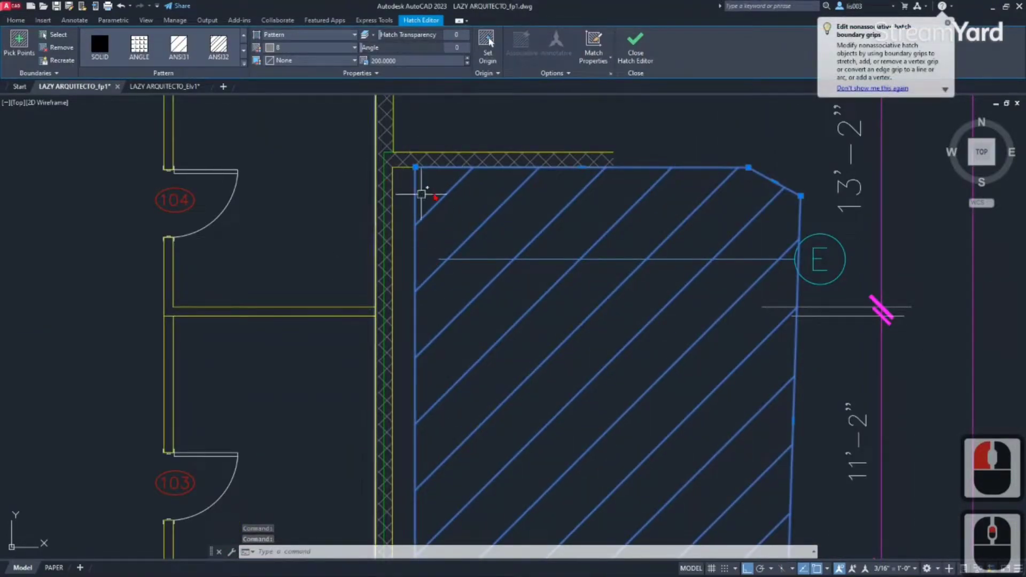
pyautogui.scroll(2, 394, 183)
pyautogui.scroll(-5, 467, 211)
pyautogui.scroll(5, 466, 211)
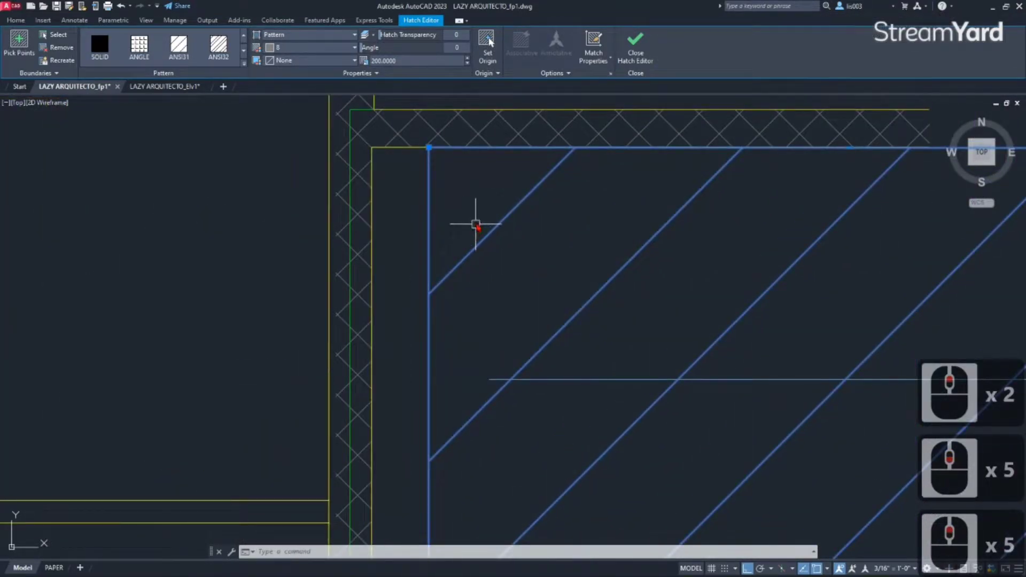
pyautogui.write('m')
pyautogui.press('Return')
pyautogui.press('Escape')
pyautogui.click(499, 226)
pyautogui.write('m')
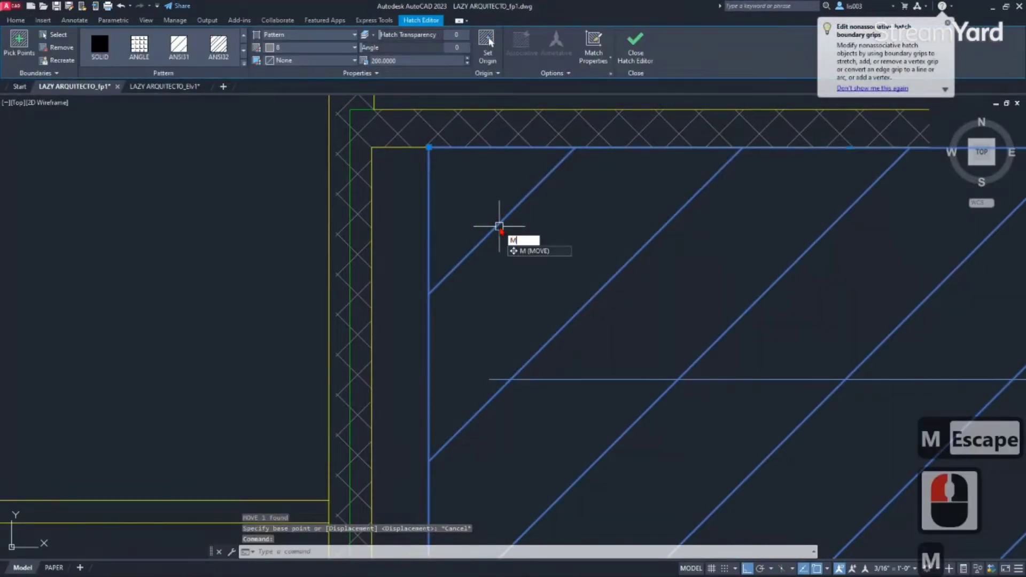
pyautogui.press('Return')
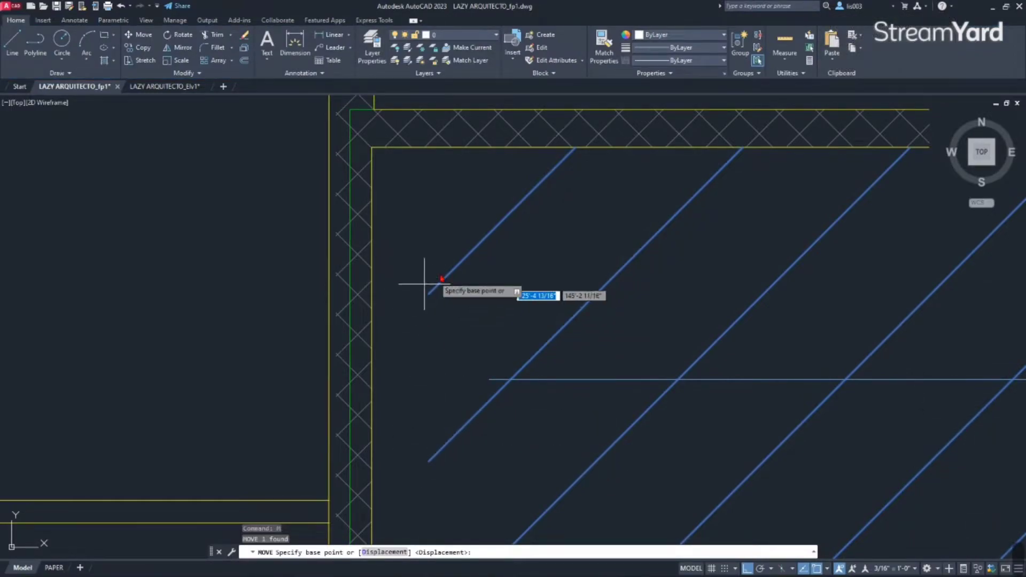
pyautogui.press('Escape')
# - Grip-move the adjacent tenant space hatch 1'-0" horizontally toward the store, placing its upper-left vertex on the wall's inner corner
pyautogui.click(527, 188)
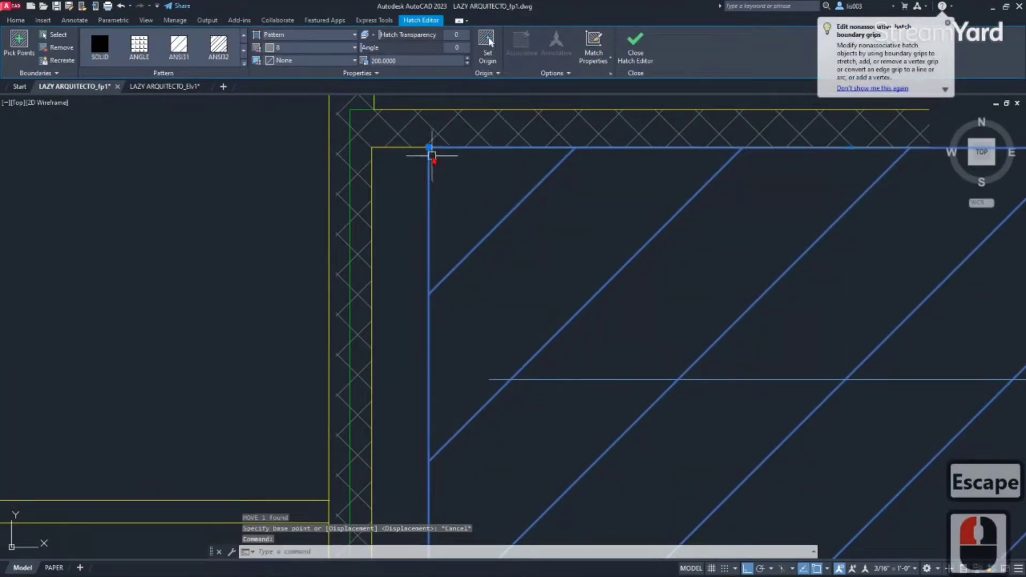
pyautogui.moveTo(428, 147)
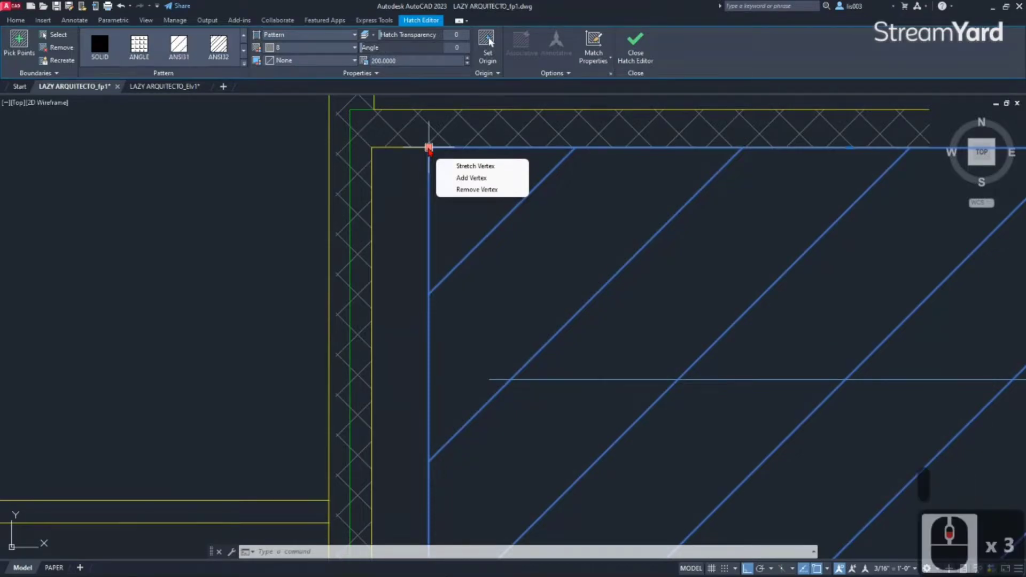
pyautogui.click(429, 148)
pyautogui.scroll(-3, 462, 178)
pyautogui.scroll(-1, 462, 179)
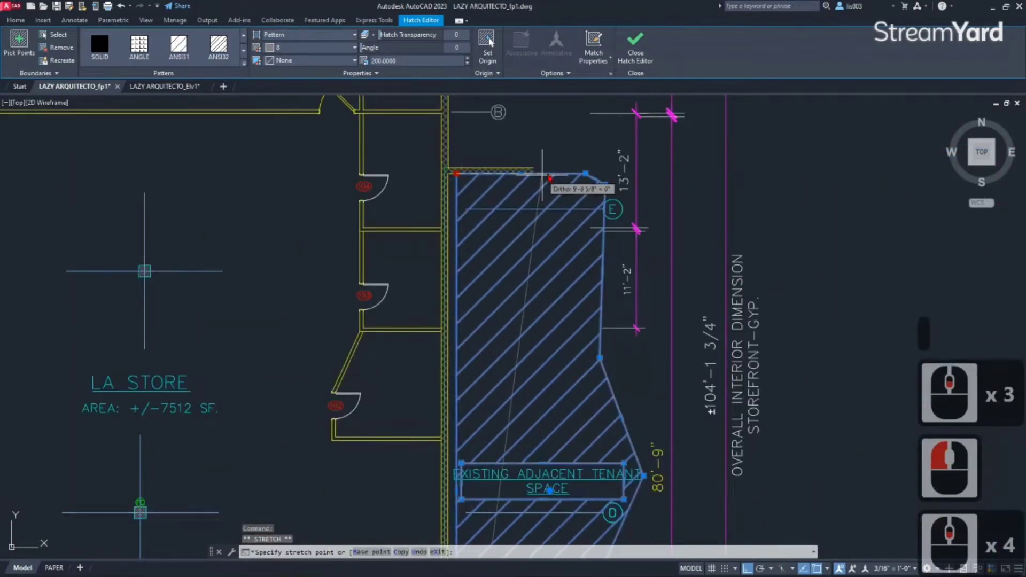
pyautogui.scroll(2, 488, 161)
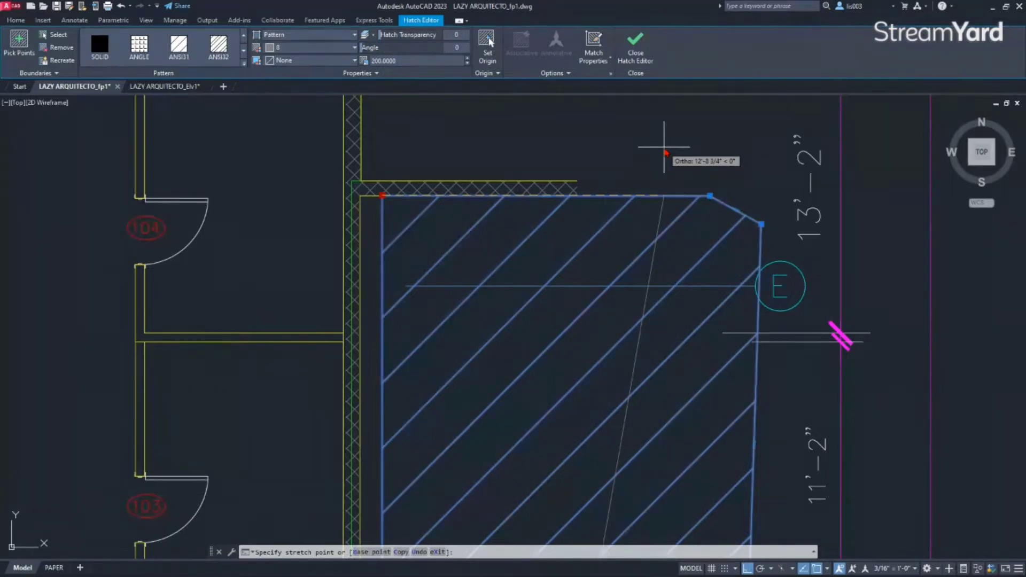
pyautogui.press('space')
pyautogui.scroll(-3, 666, 155)
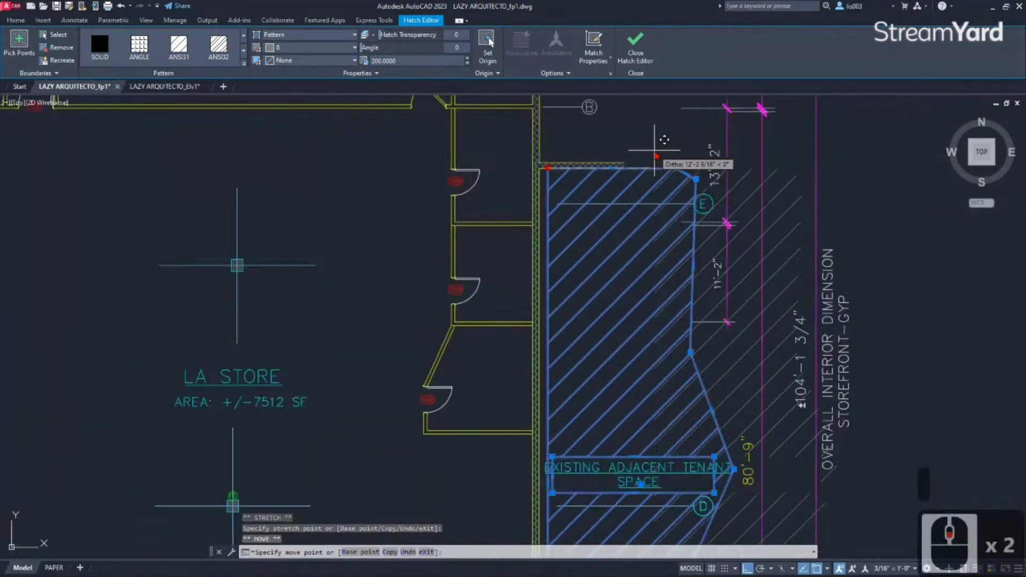
pyautogui.scroll(1, 856, 161)
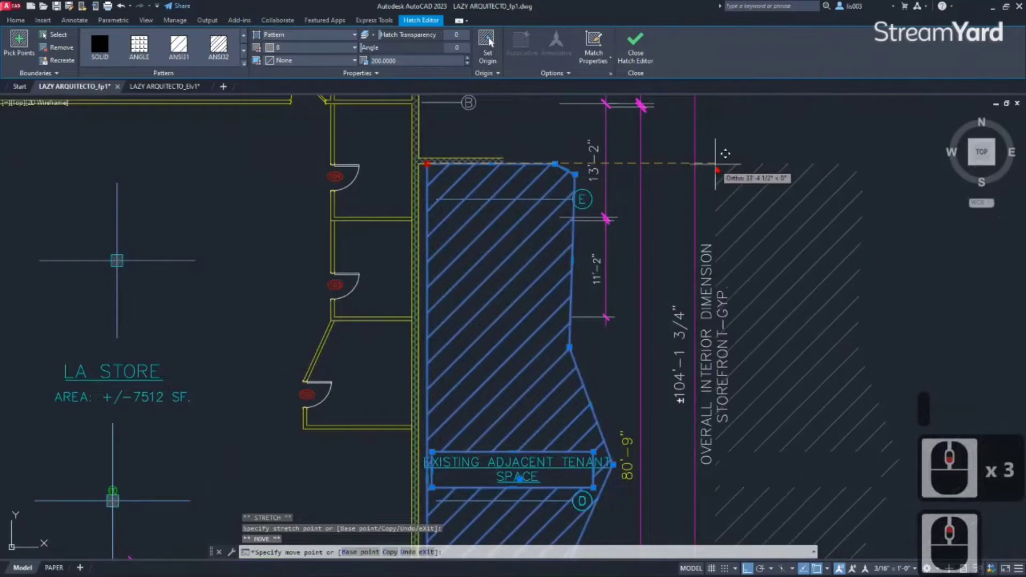
pyautogui.scroll(-1, 719, 164)
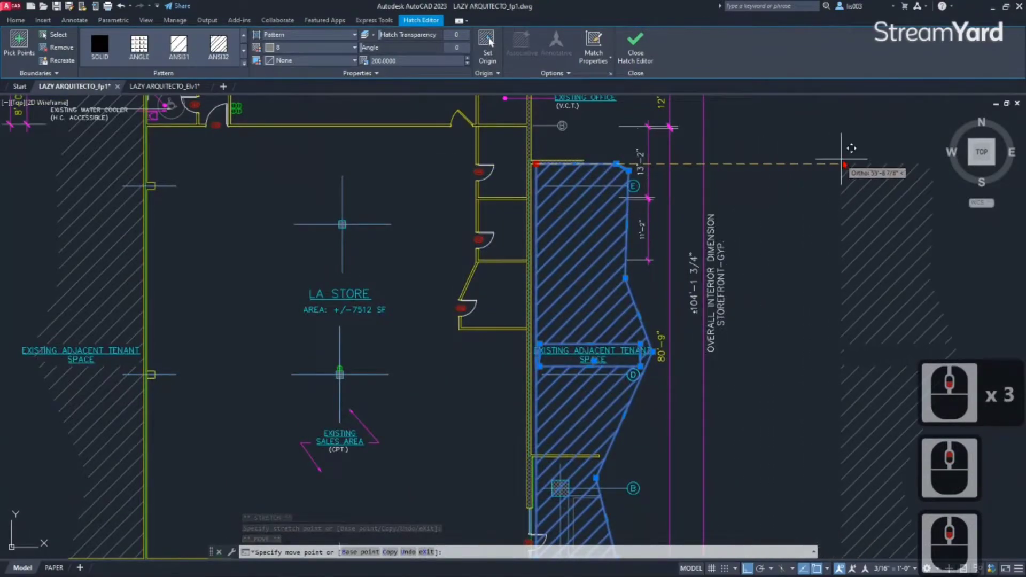
pyautogui.scroll(2, 871, 161)
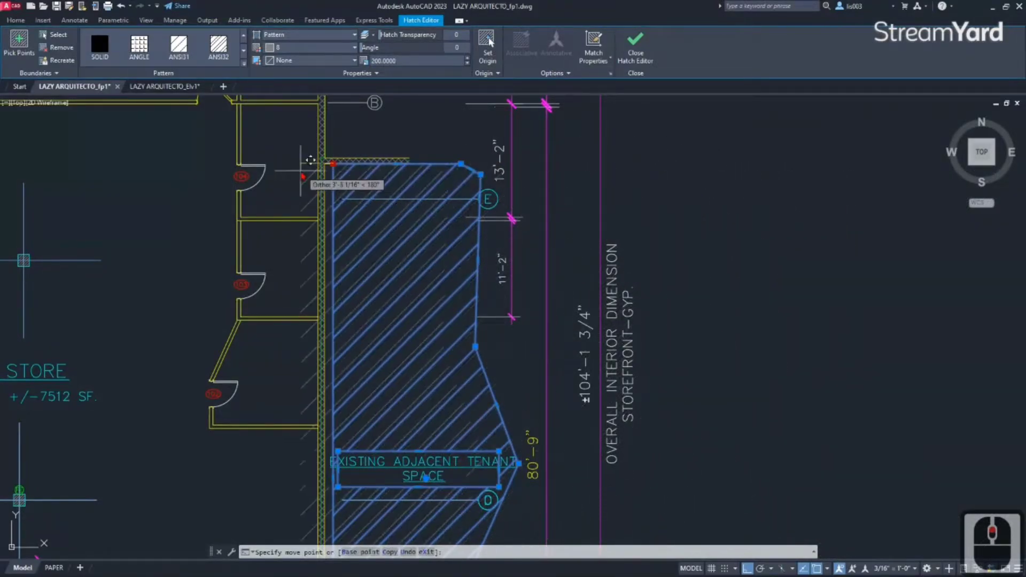
pyautogui.scroll(4, 327, 165)
pyautogui.scroll(2, 349, 144)
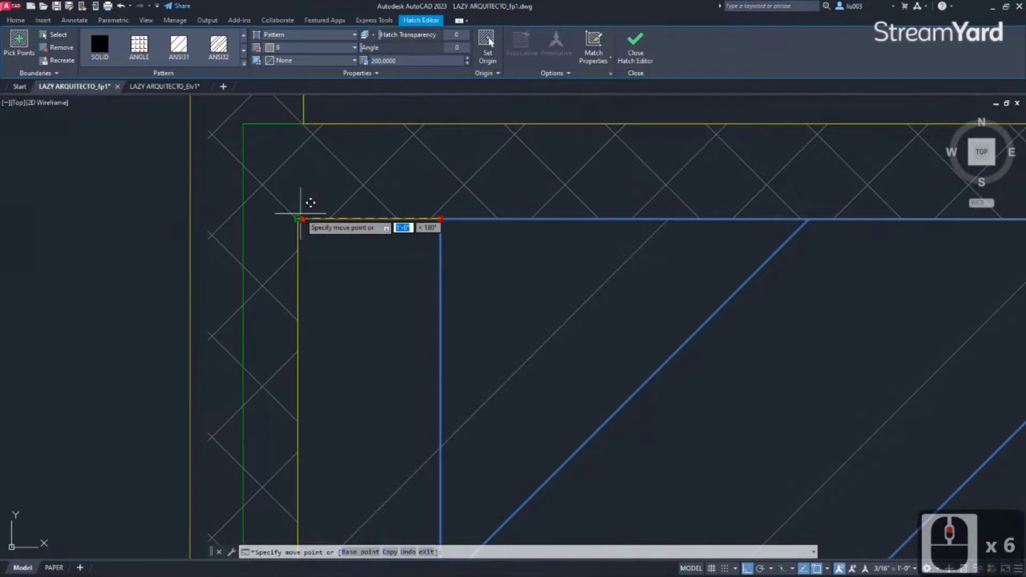
pyautogui.click(300, 213)
pyautogui.scroll(-4, 372, 201)
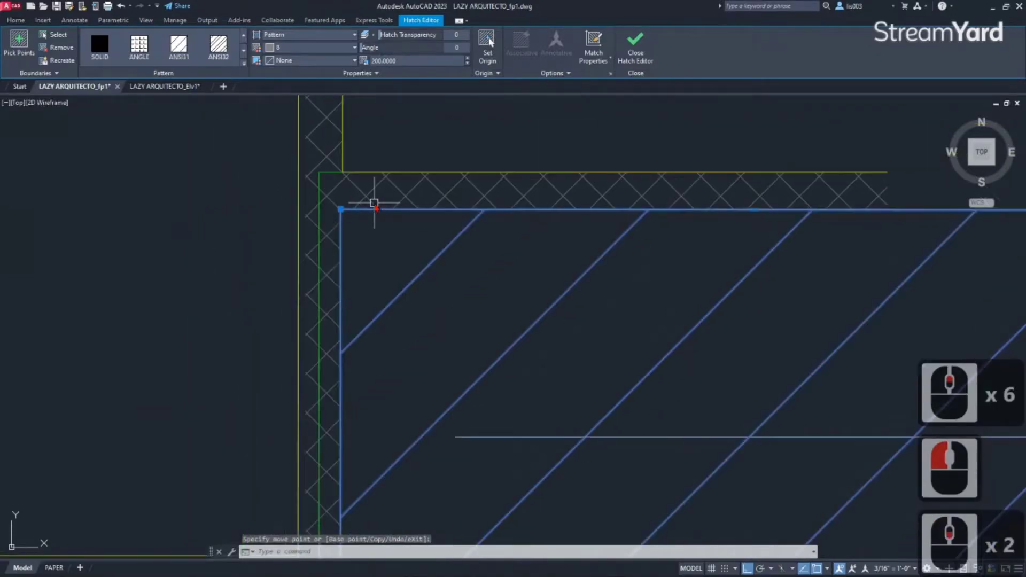
pyautogui.press('Escape')
# - Switch to the LAZY ARQUITECTO_Elv1 drawing and bring the keynote leaders below the storefront into view
pyautogui.middleClick(395, 222)
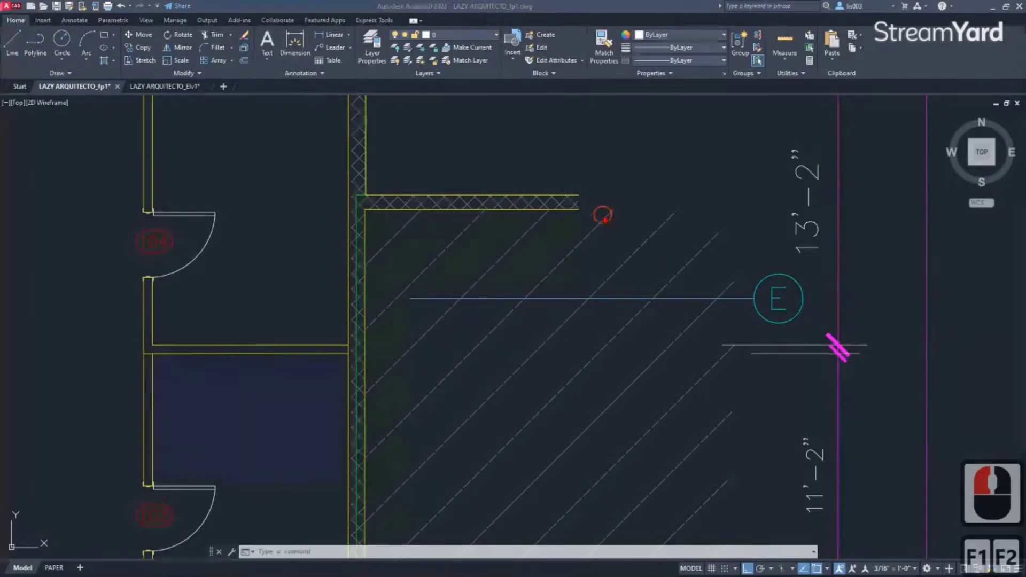
pyautogui.middleClick(602, 215)
pyautogui.middleClick(603, 214)
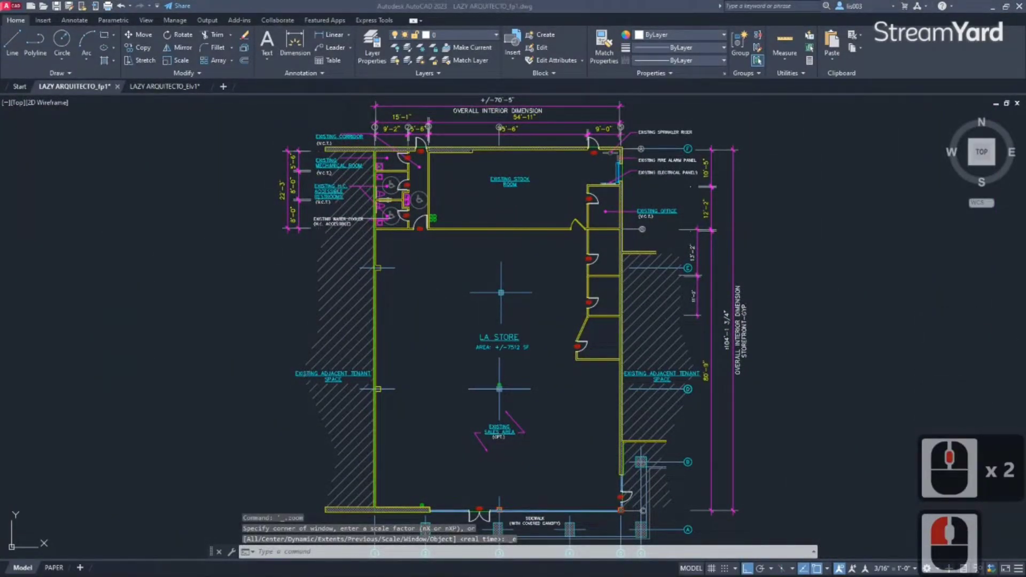
pyautogui.moveTo(497, 187); pyautogui.dragTo(477, 233, button='middle')
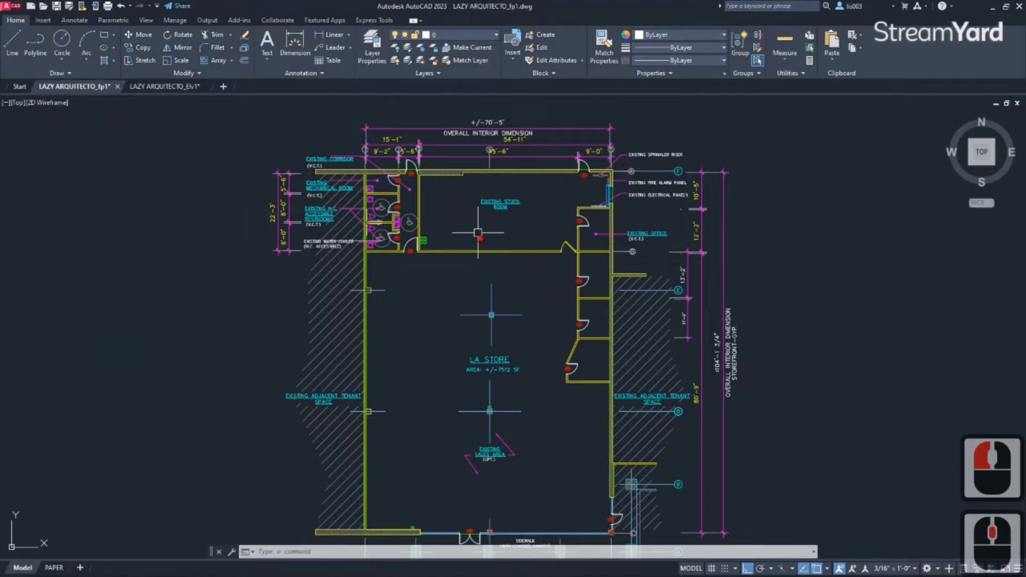
pyautogui.click(162, 87)
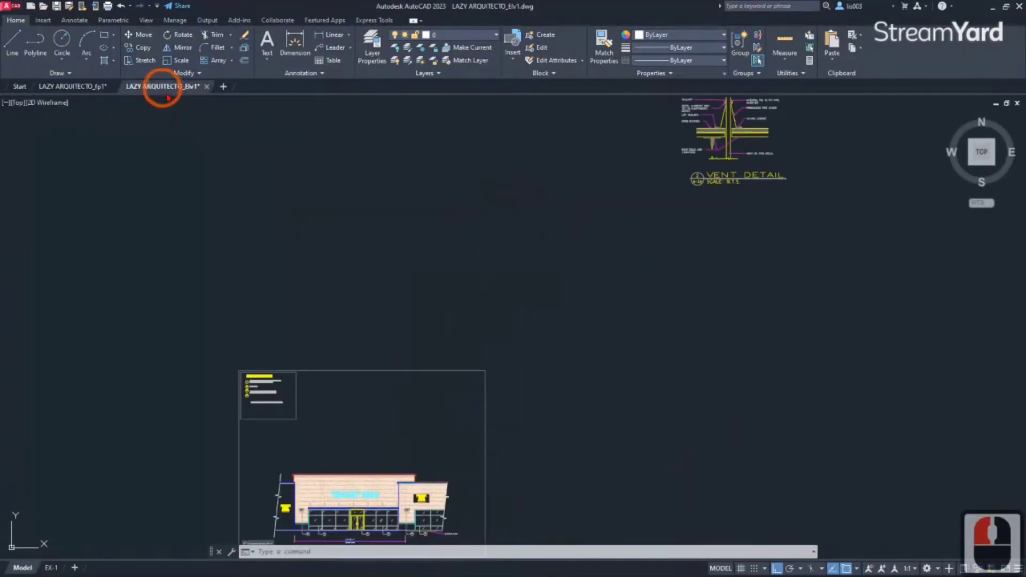
pyautogui.click(408, 335)
pyautogui.moveTo(371, 427); pyautogui.dragTo(473, 299, button='middle')
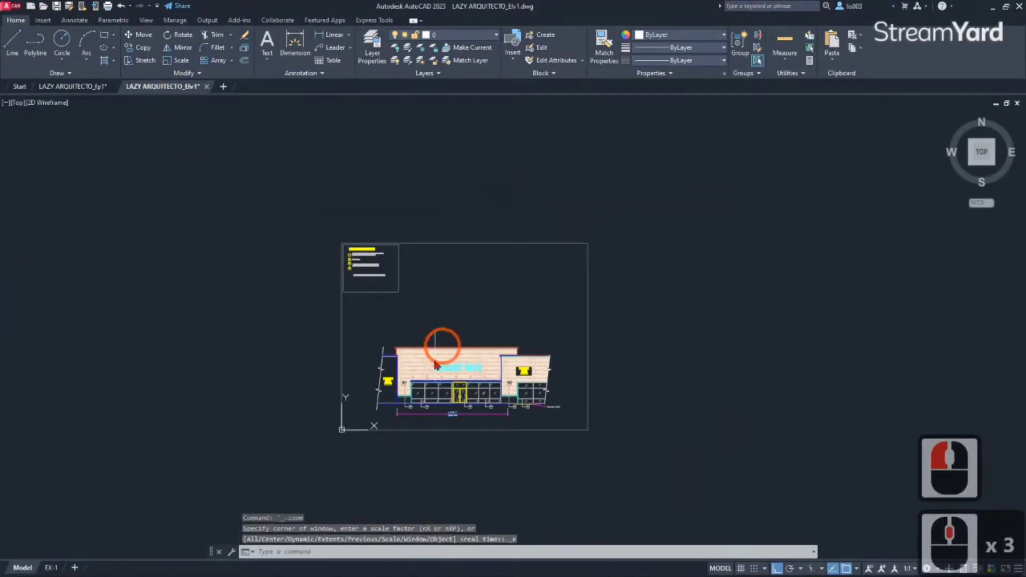
pyautogui.scroll(2, 432, 378)
pyautogui.scroll(2, 417, 460)
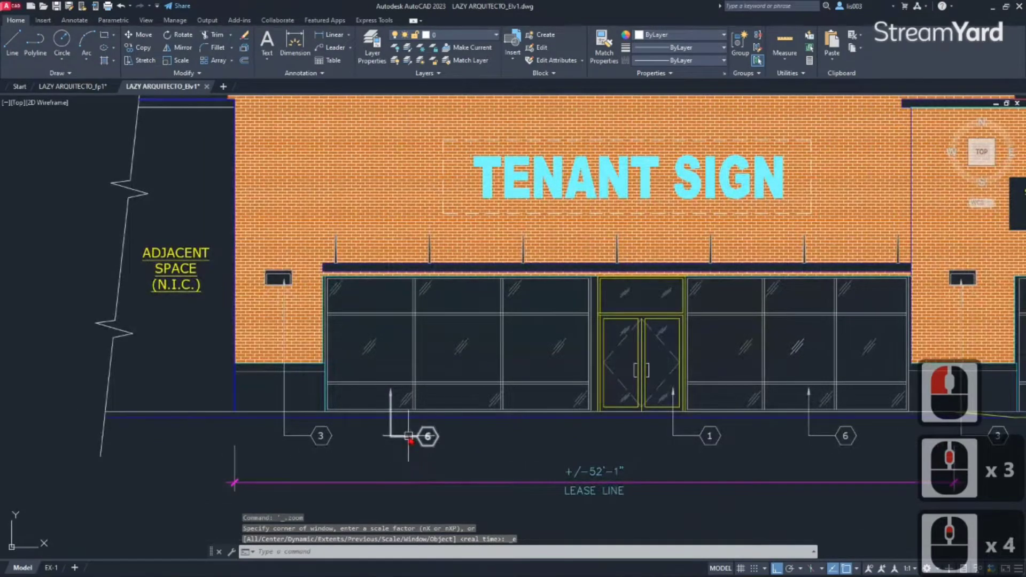
pyautogui.click(334, 437)
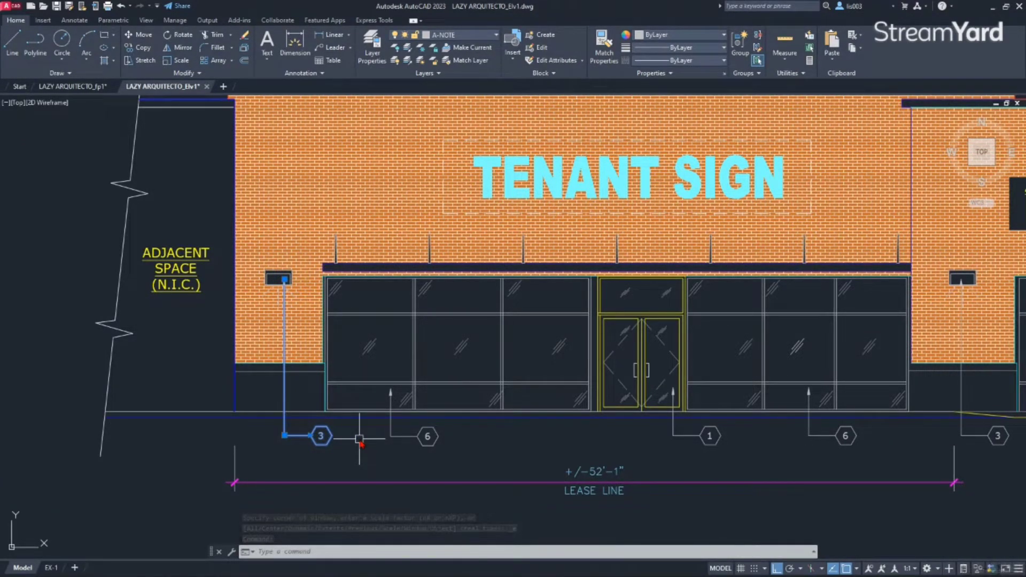
pyautogui.write('SE')
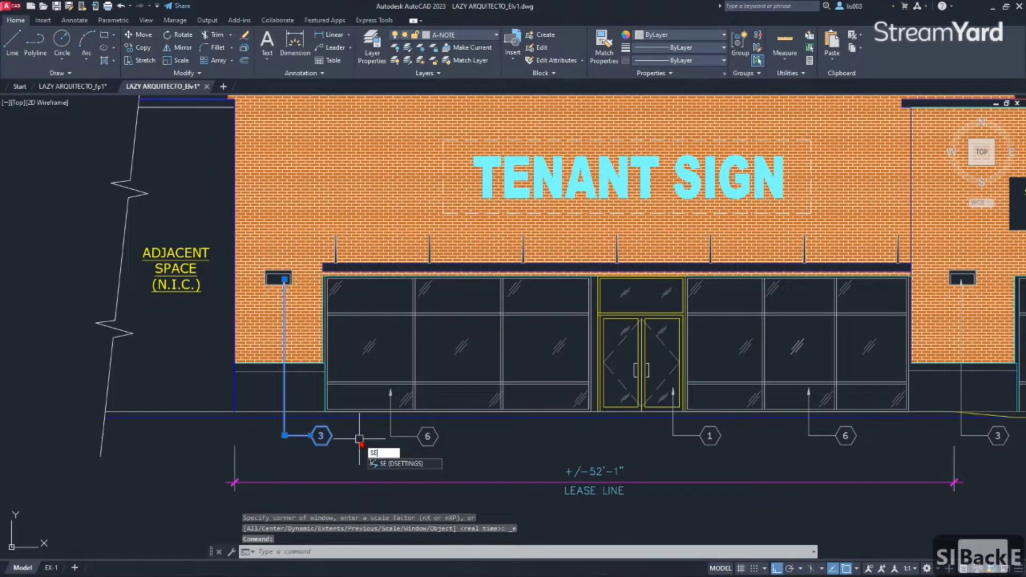
pyautogui.write('LEC')
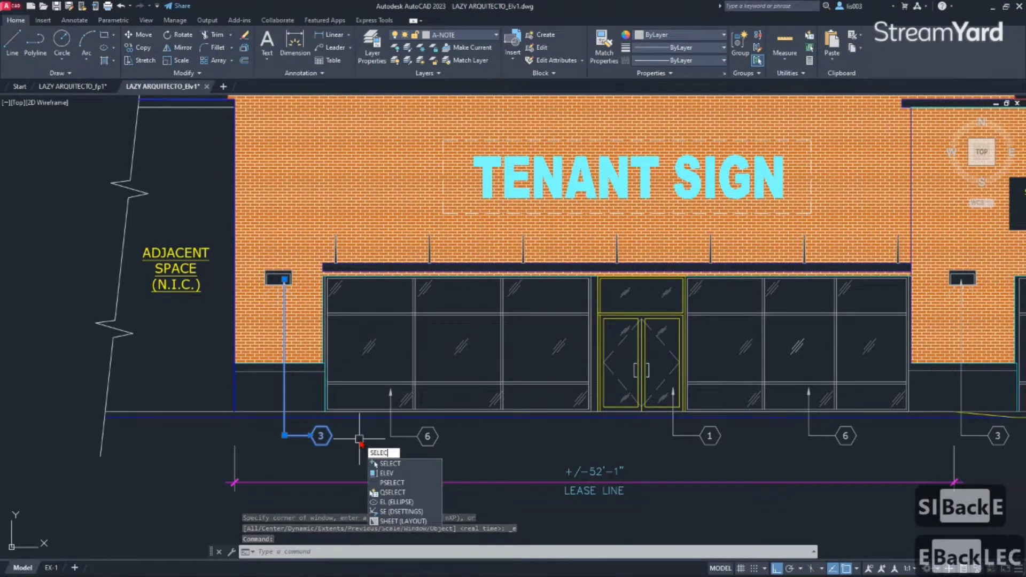
pyautogui.write('TS')
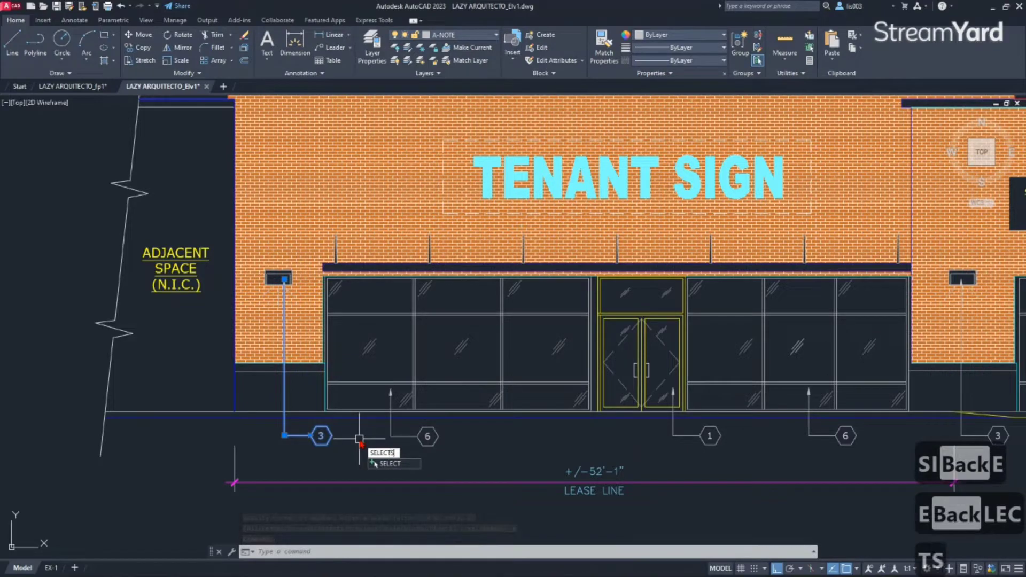
pyautogui.write('I')
pyautogui.press('BackSpace')
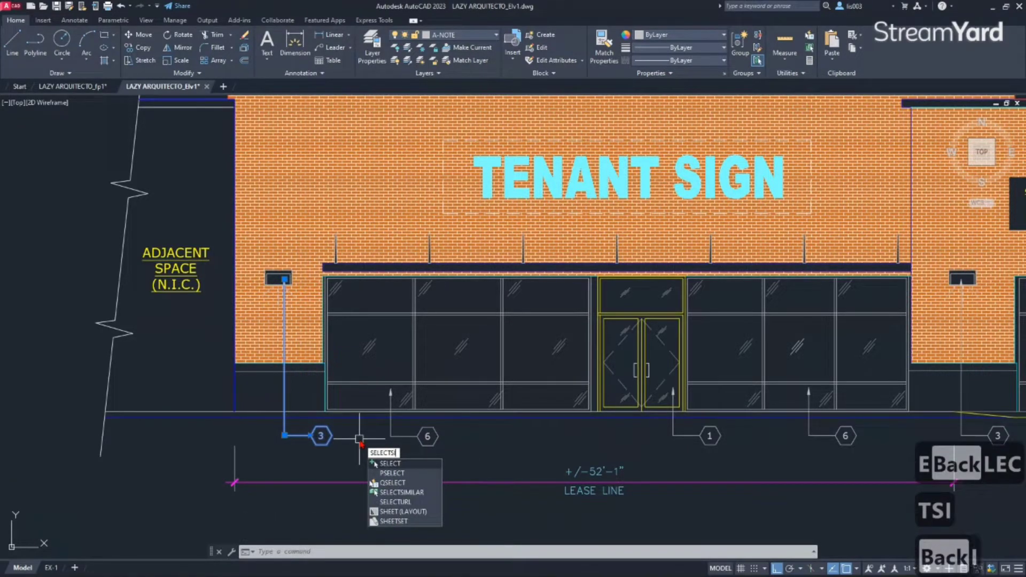
pyautogui.write('IMILAR')
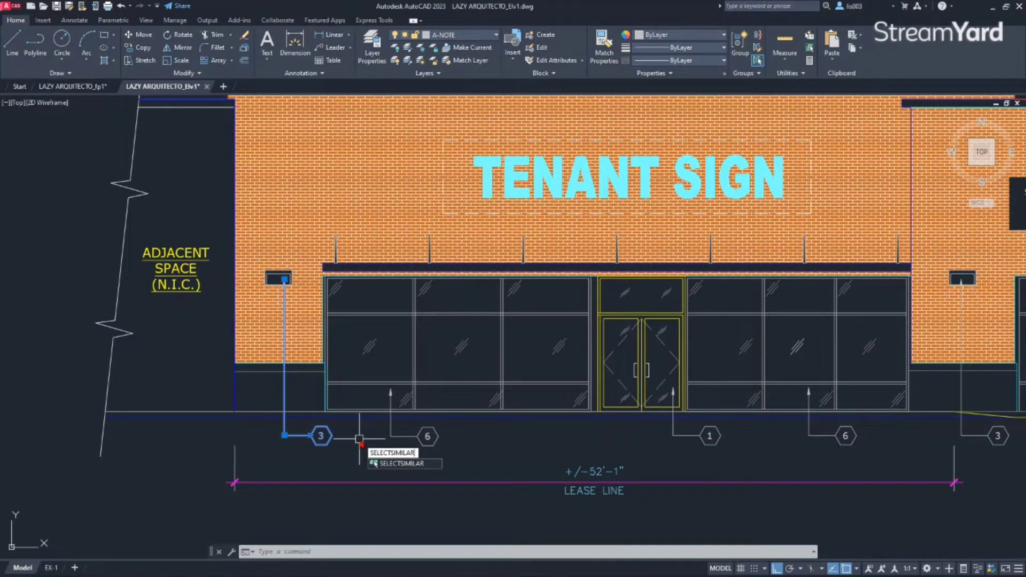
pyautogui.press('Escape')
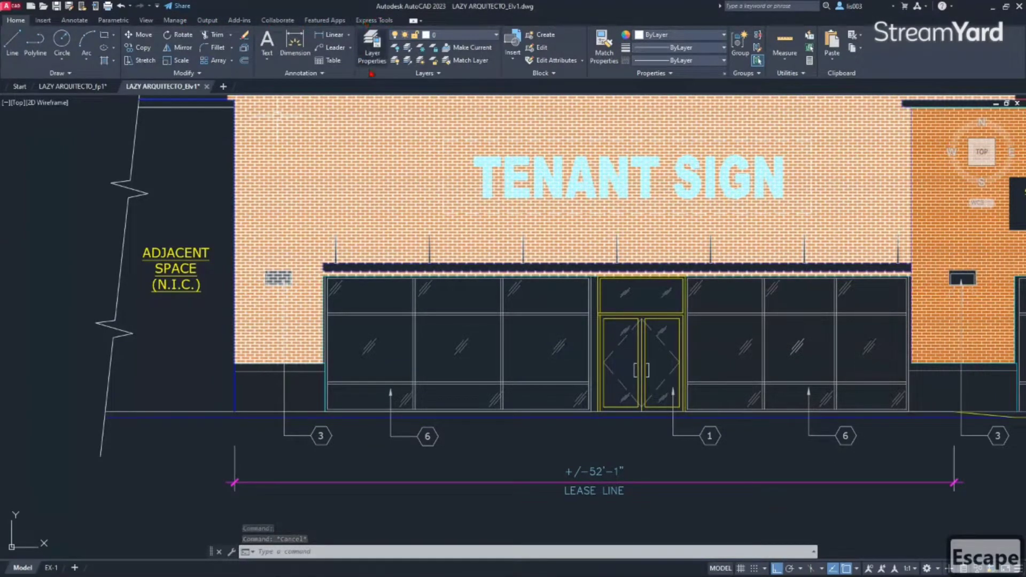
# - Open the command alias editor and add the alias SS for the SELECTSIMILAR command
pyautogui.click(378, 21)
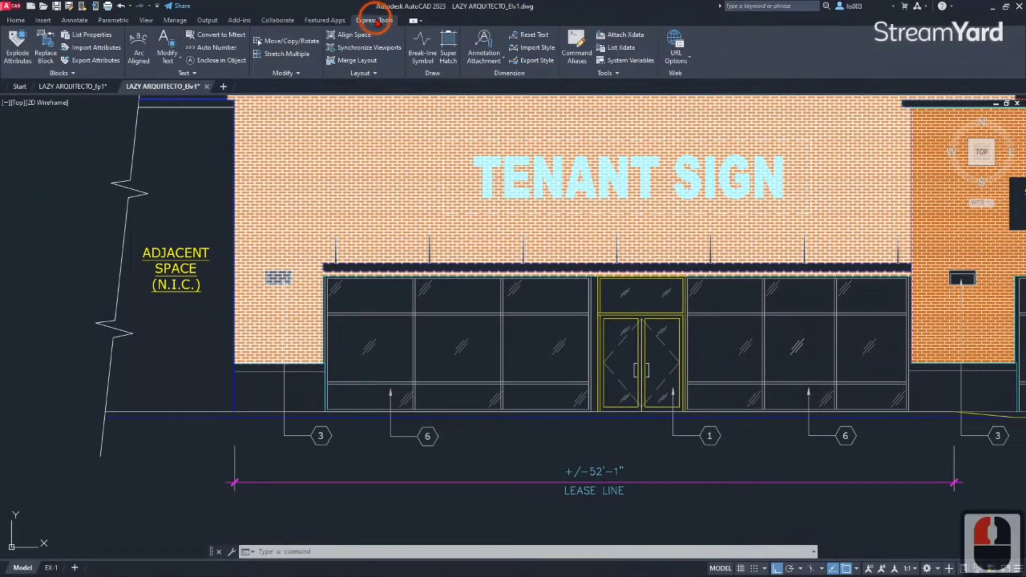
pyautogui.click(584, 59)
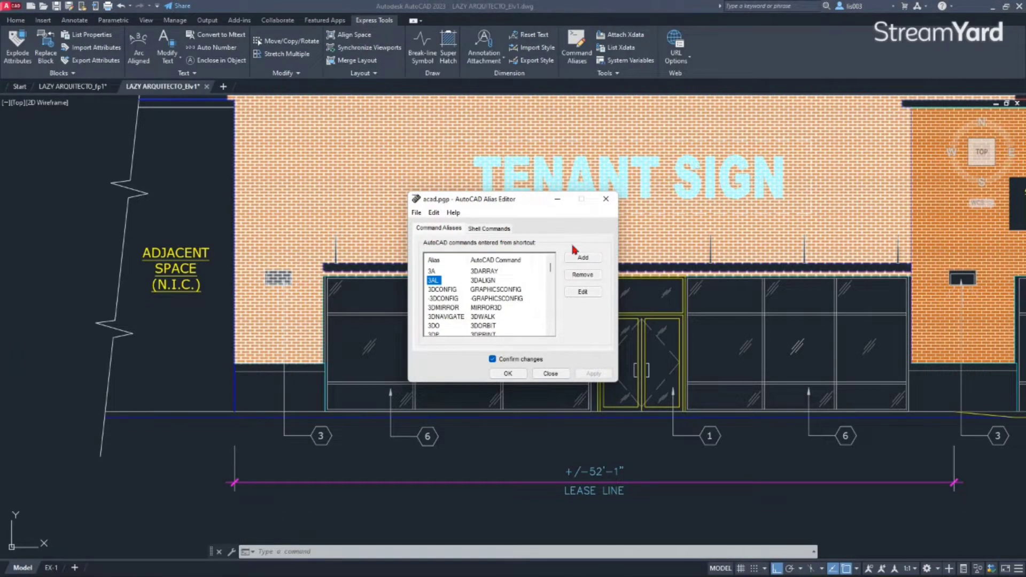
pyautogui.click(584, 258)
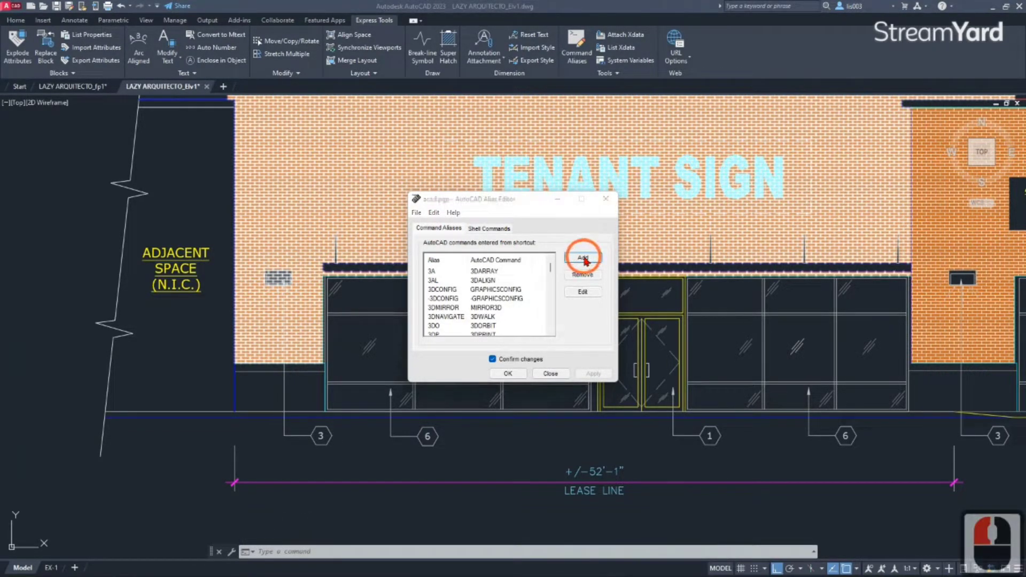
pyautogui.click(259, 228)
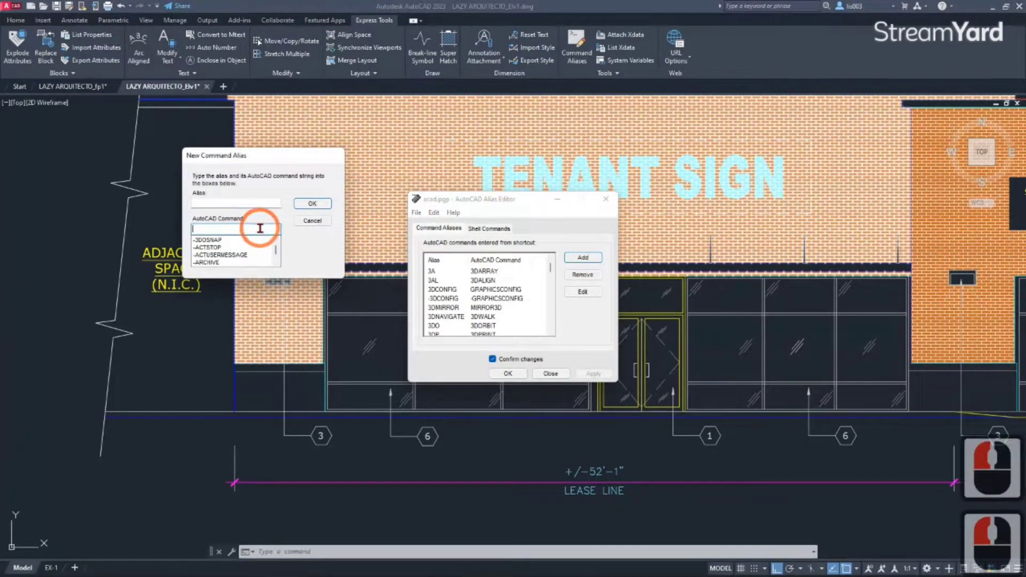
pyautogui.write('SELECT')
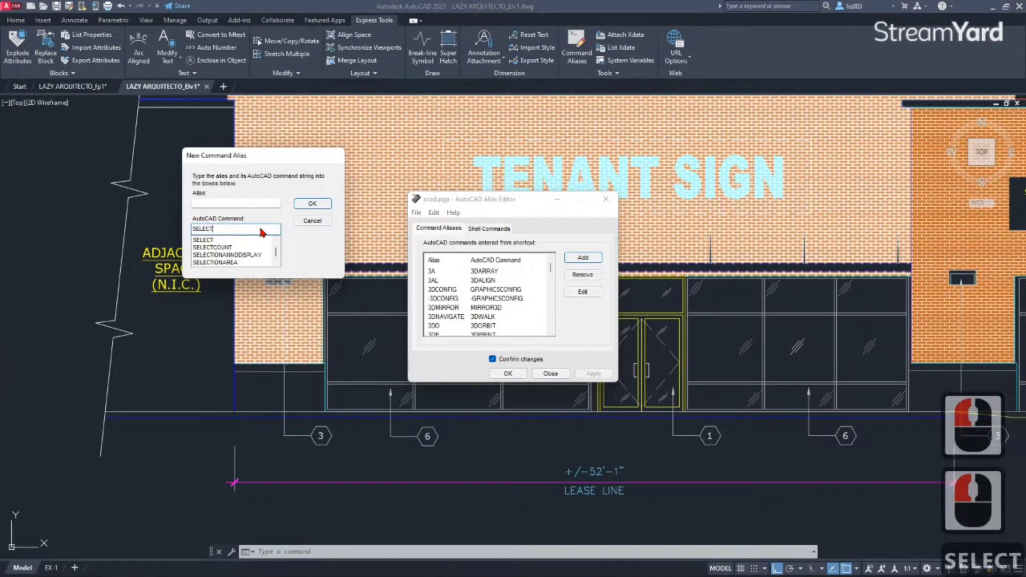
pyautogui.write('SIMILAR')
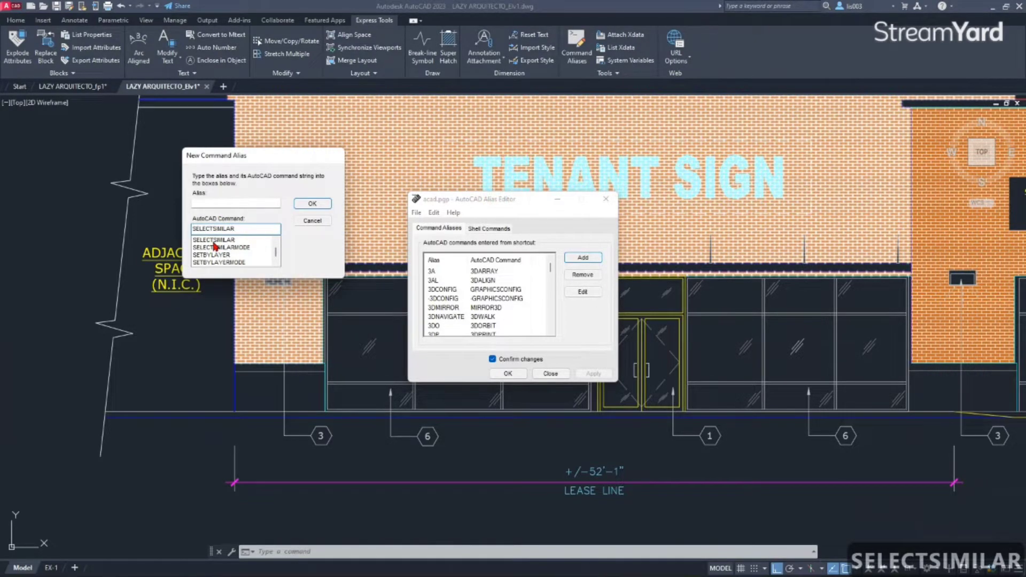
pyautogui.click(238, 240)
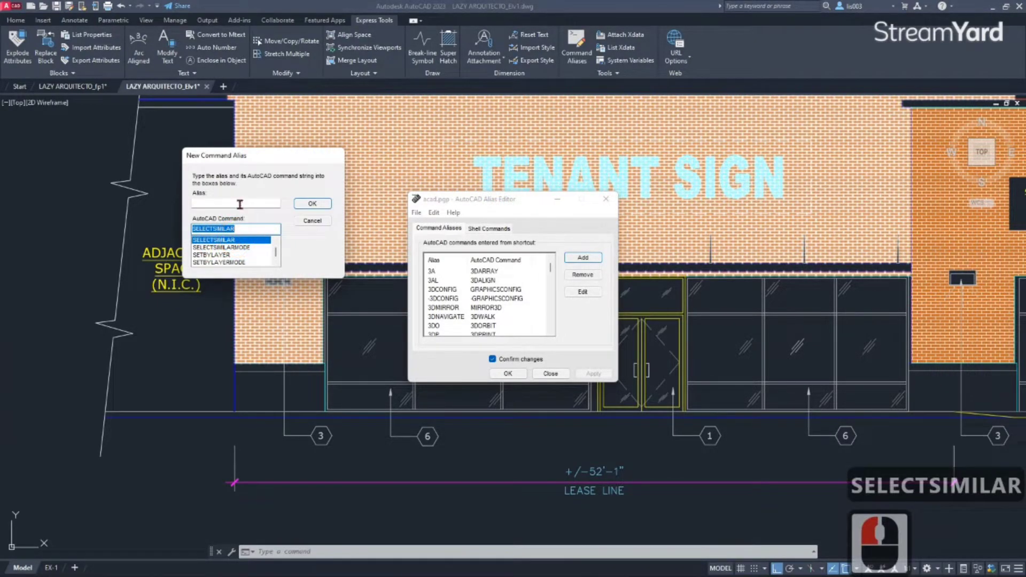
pyautogui.click(208, 202)
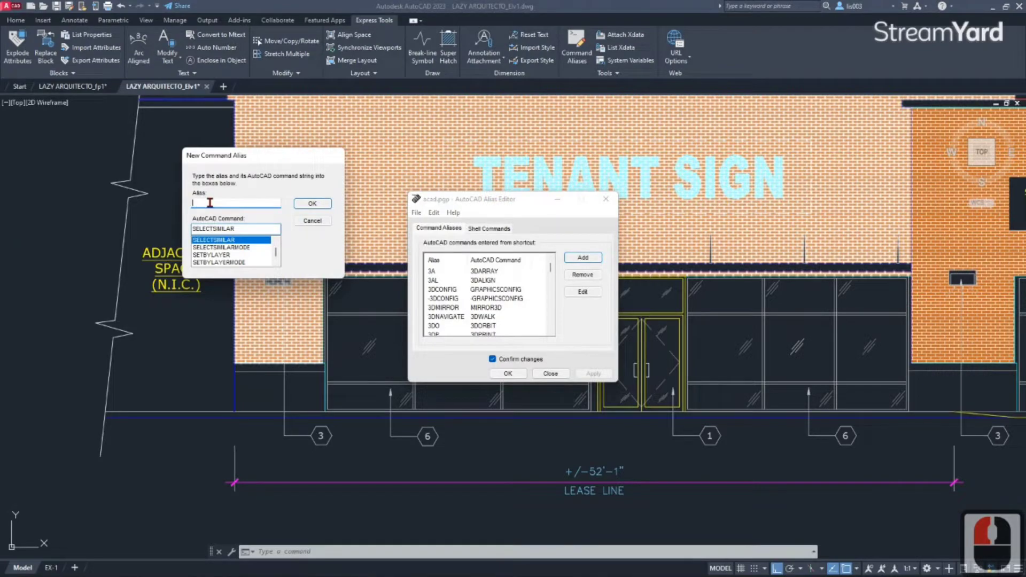
pyautogui.write('SS')
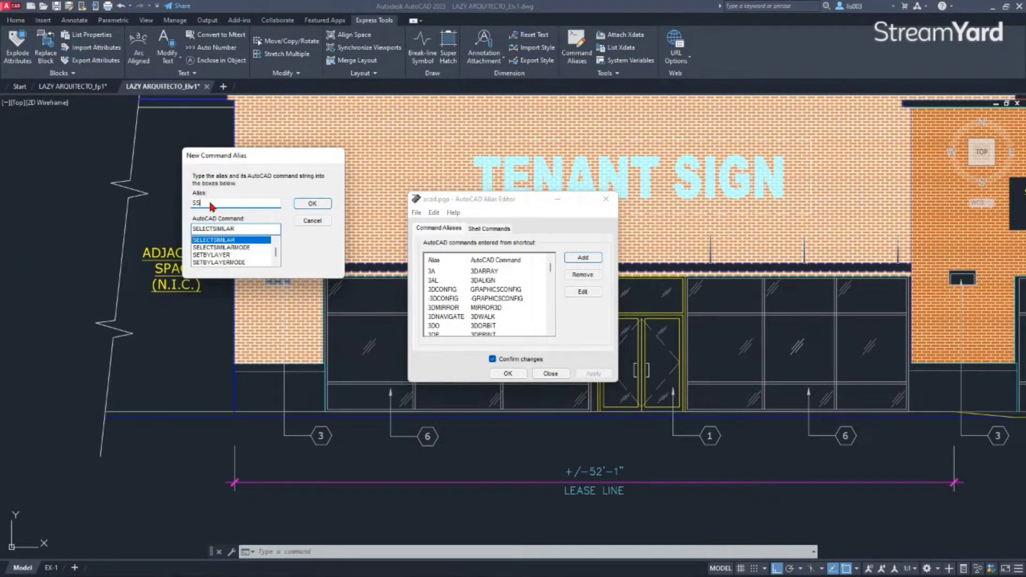
pyautogui.click(317, 206)
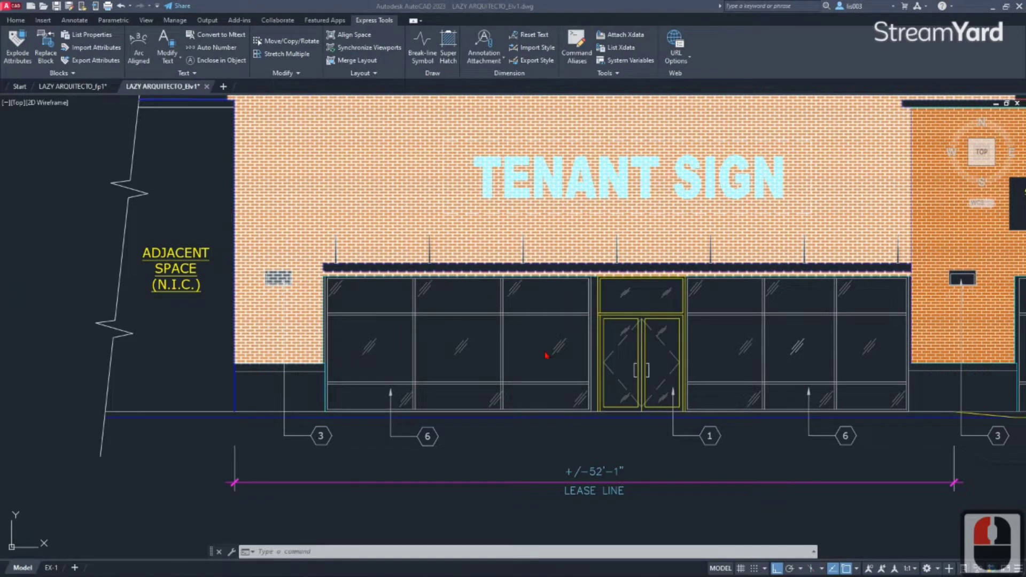
pyautogui.moveTo(689, 563)
pyautogui.scroll(-3, 549, 439)
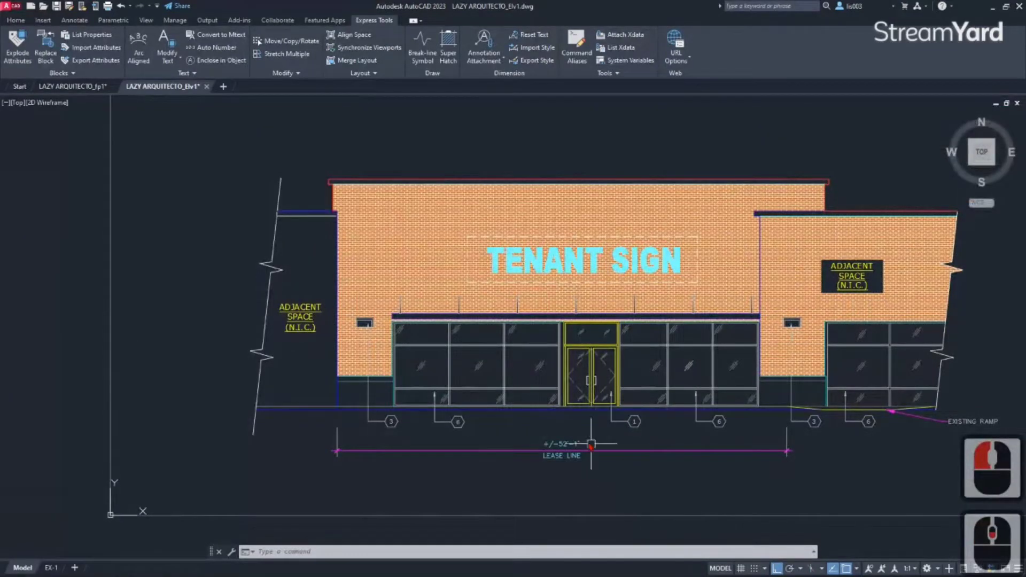
pyautogui.write('ss')
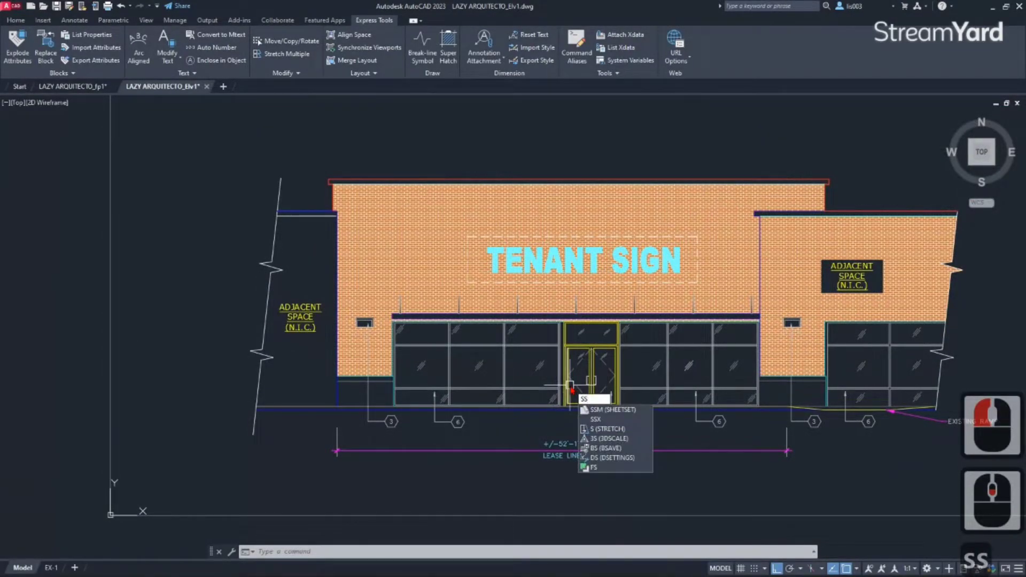
pyautogui.press('Escape')
# - Return to the alias editor, apply the new alias by overwriting the existing acad.pgp file, and close the editor
pyautogui.moveTo(773, 573)
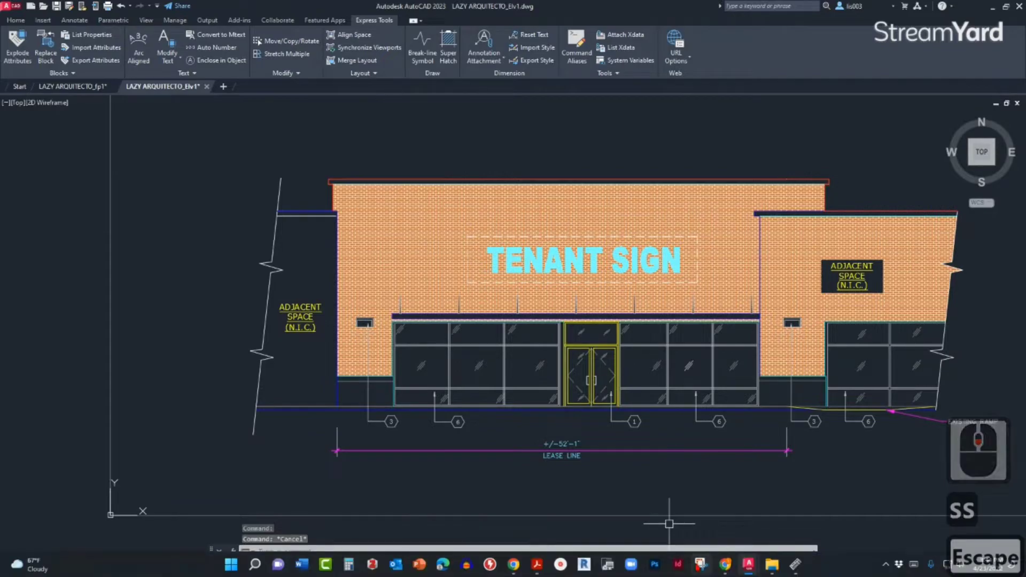
pyautogui.moveTo(806, 573)
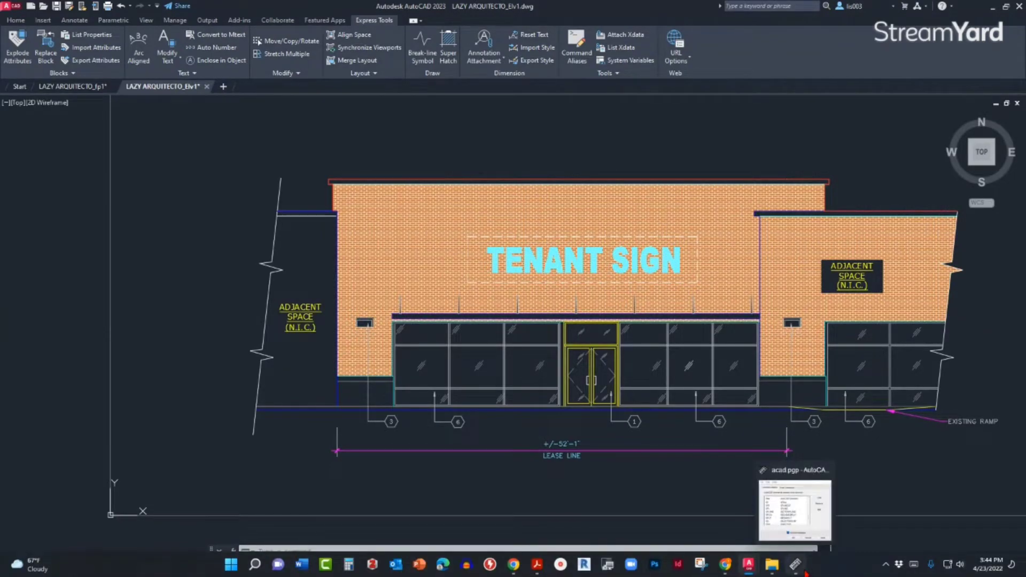
pyautogui.click(804, 573)
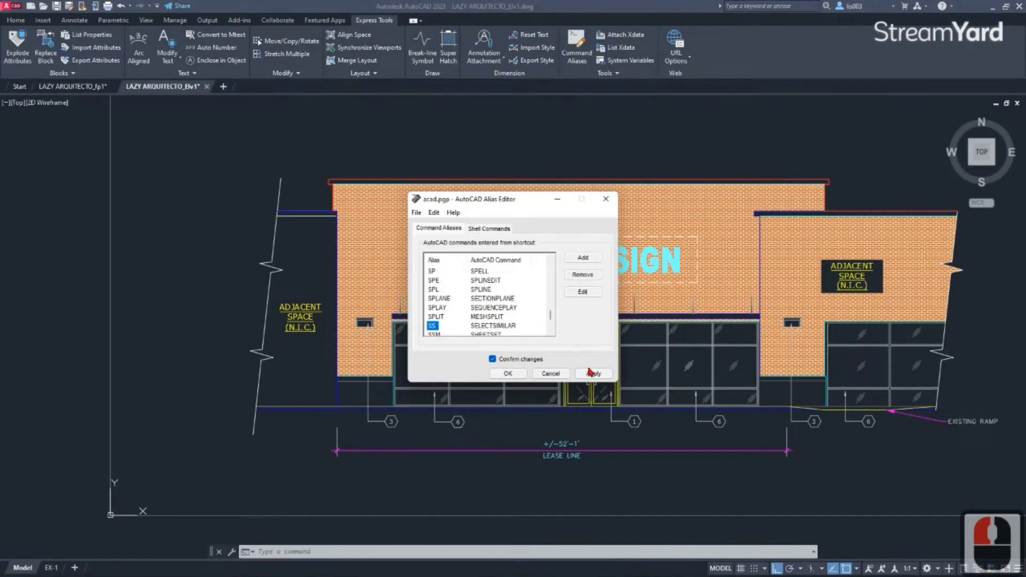
pyautogui.click(590, 374)
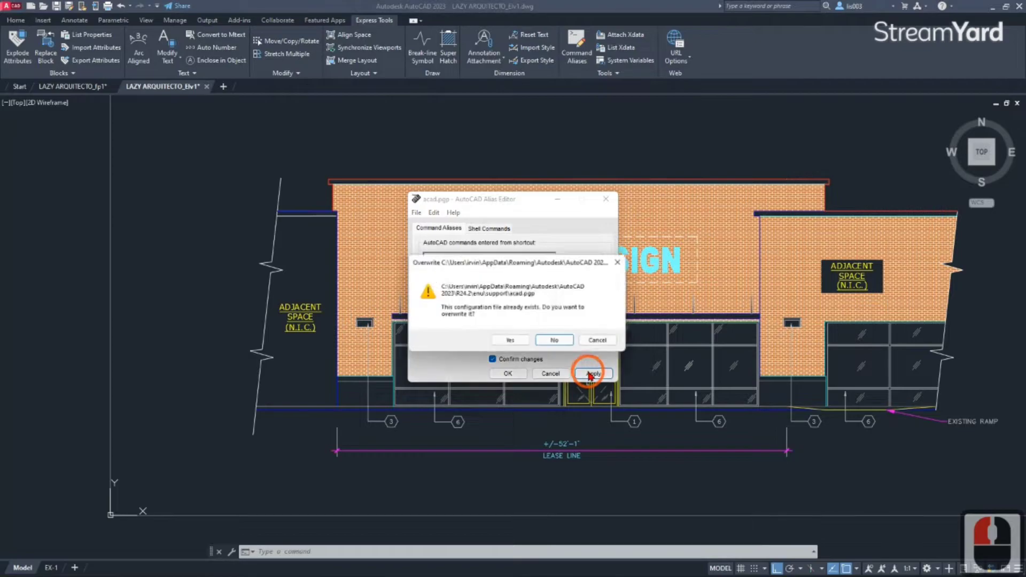
pyautogui.click(526, 342)
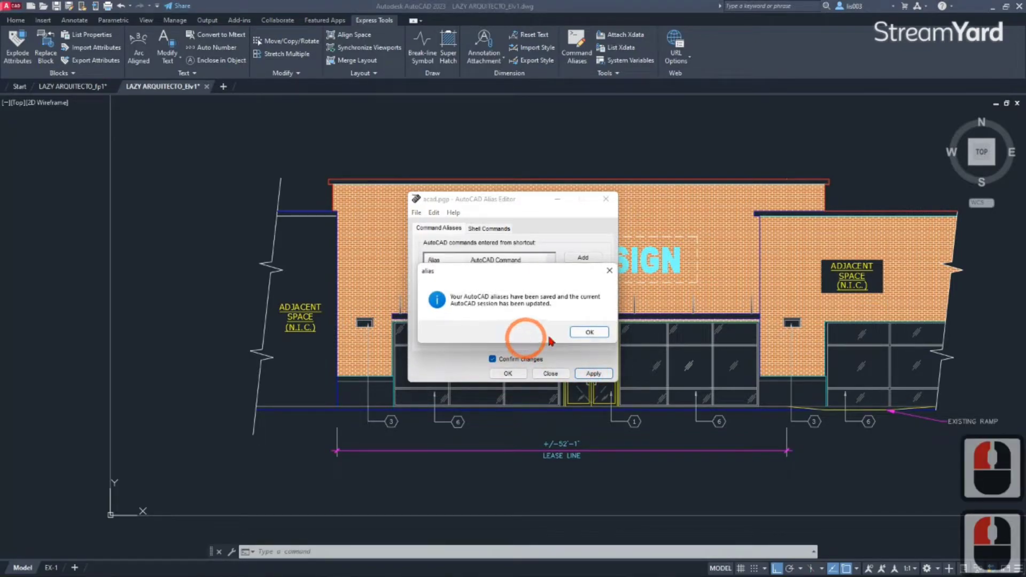
pyautogui.click(572, 336)
pyautogui.click(508, 373)
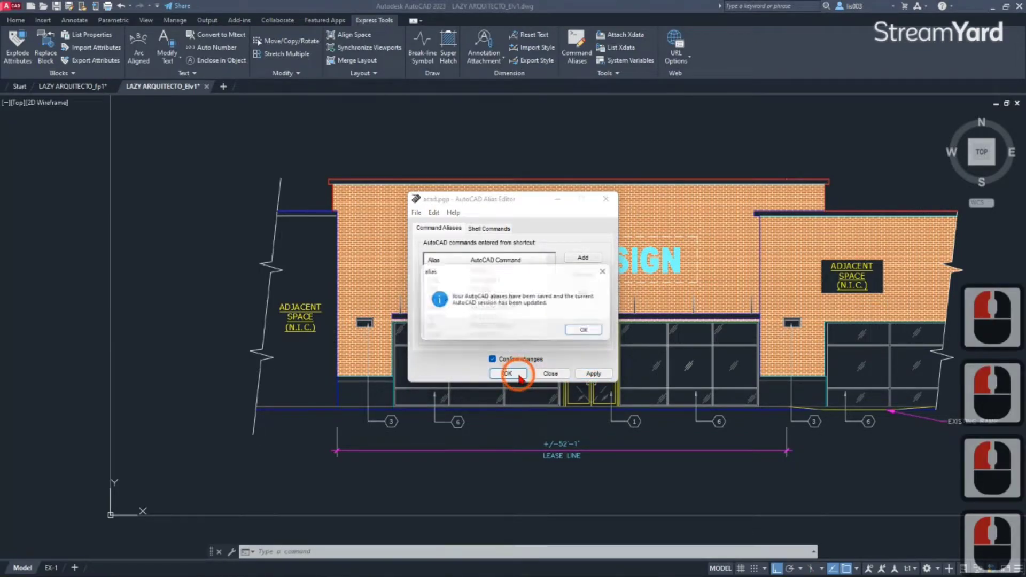
pyautogui.click(589, 333)
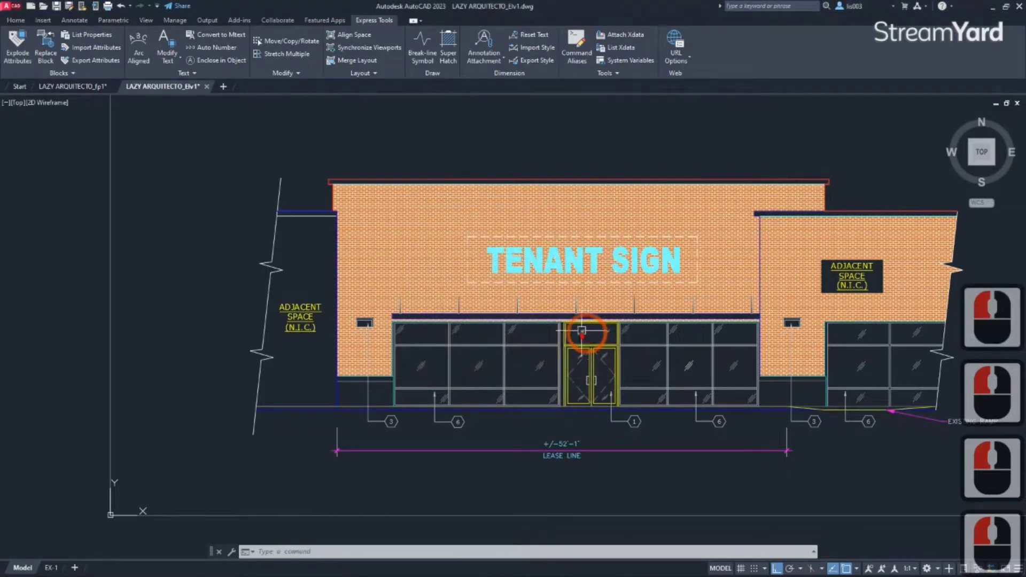
# - Select the note 3 keynote leader beside the west end of the storefront and select all similar leaders with the SS alias
pyautogui.scroll(2, 481, 353)
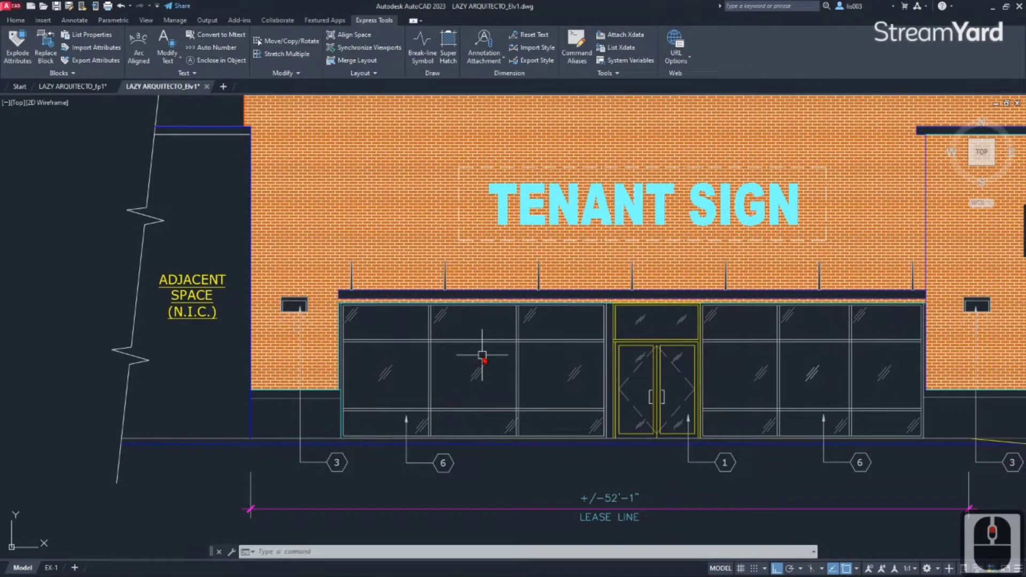
pyautogui.write('SS')
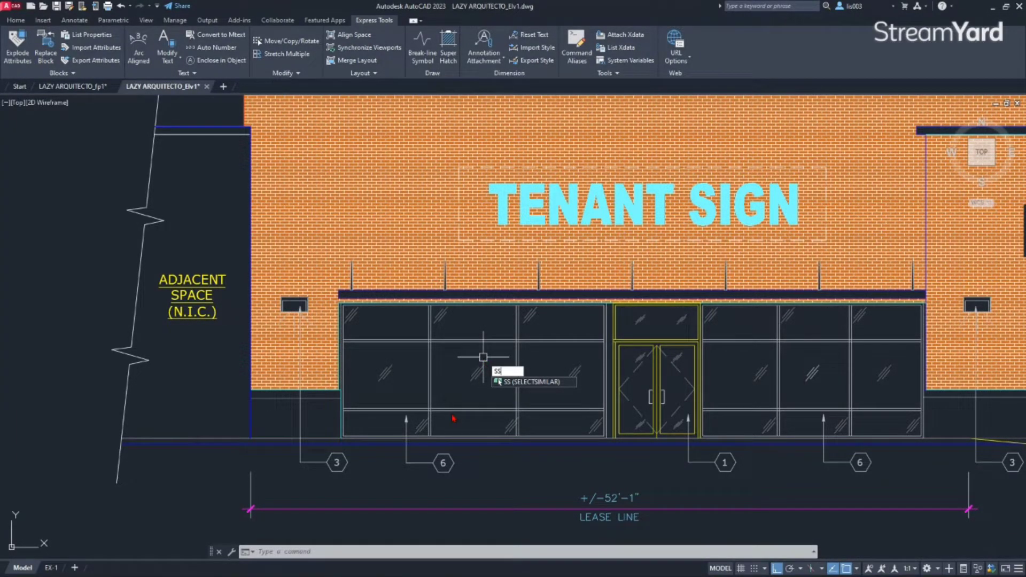
pyautogui.press('Escape')
pyautogui.click(337, 463)
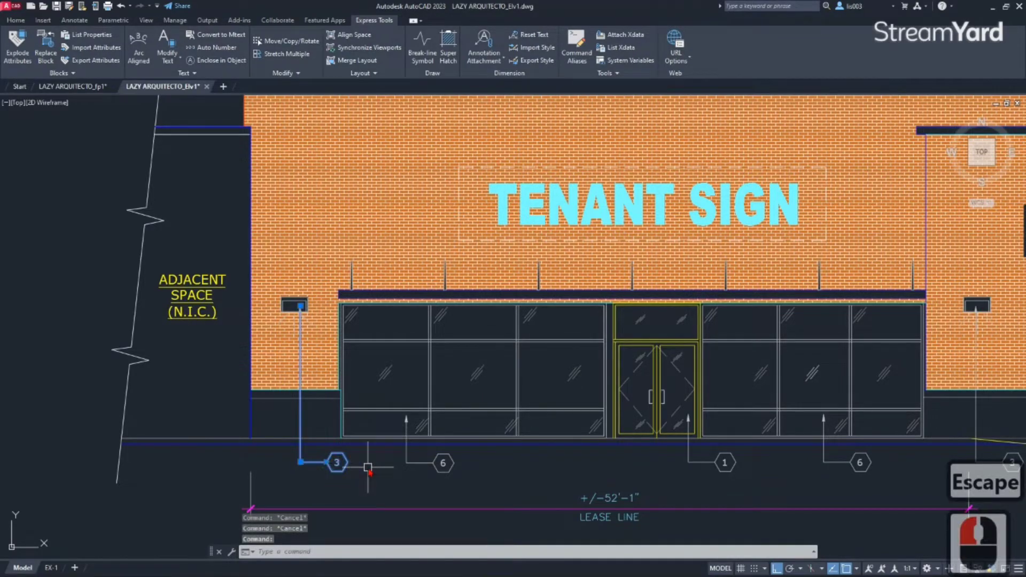
pyautogui.write('ss')
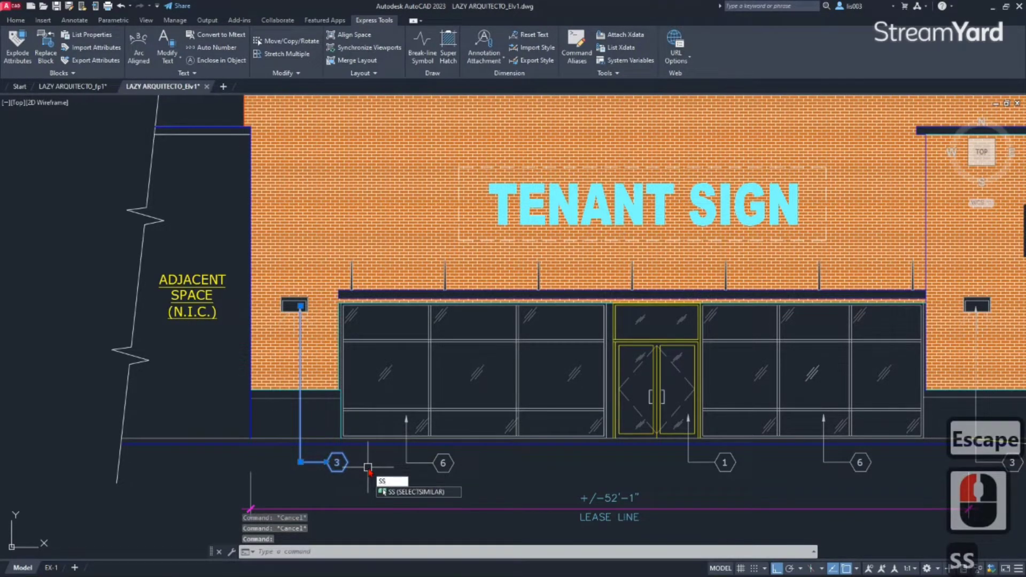
pyautogui.press('Return')
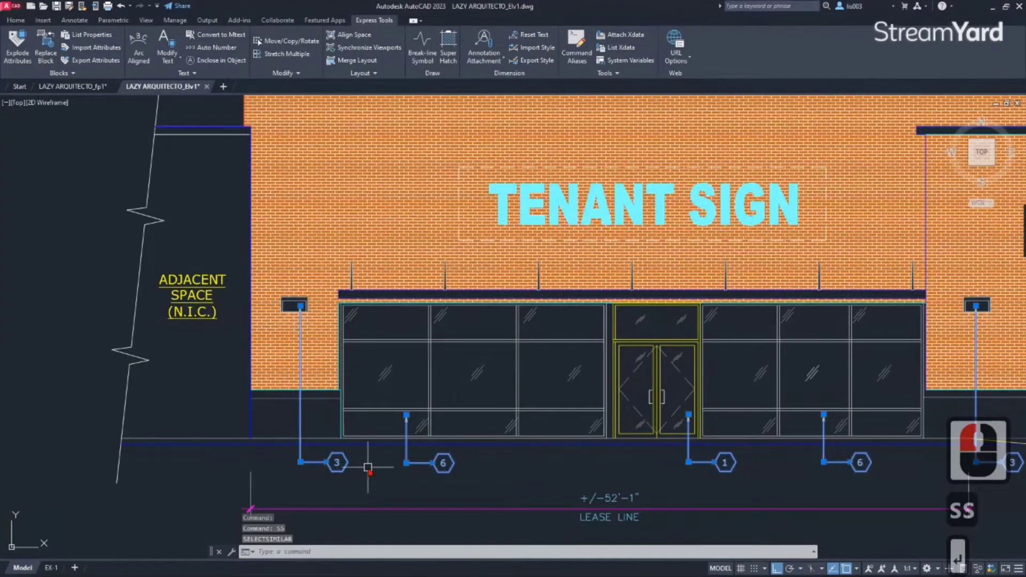
pyautogui.scroll(-3, 368, 468)
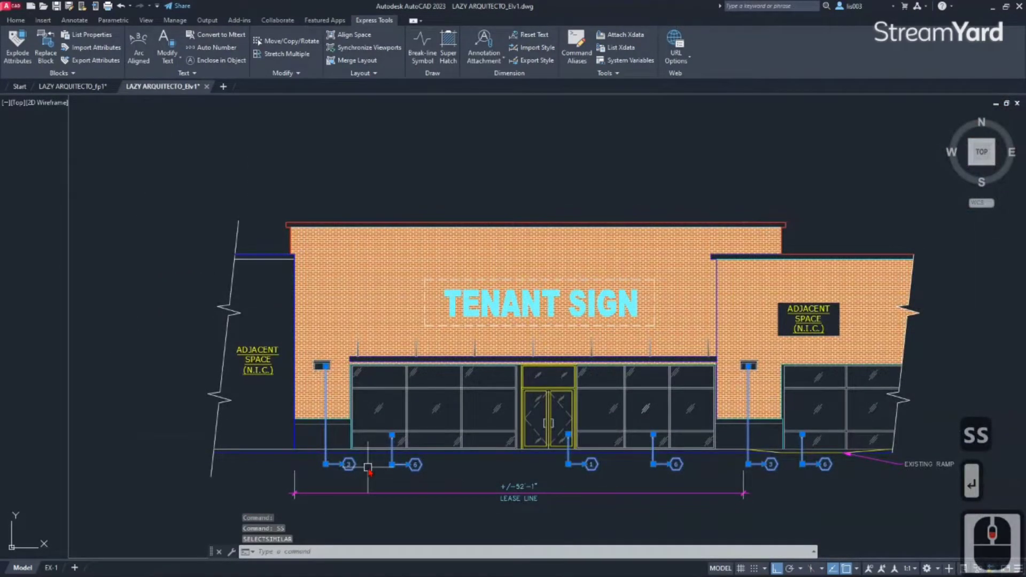
pyautogui.press('F2')
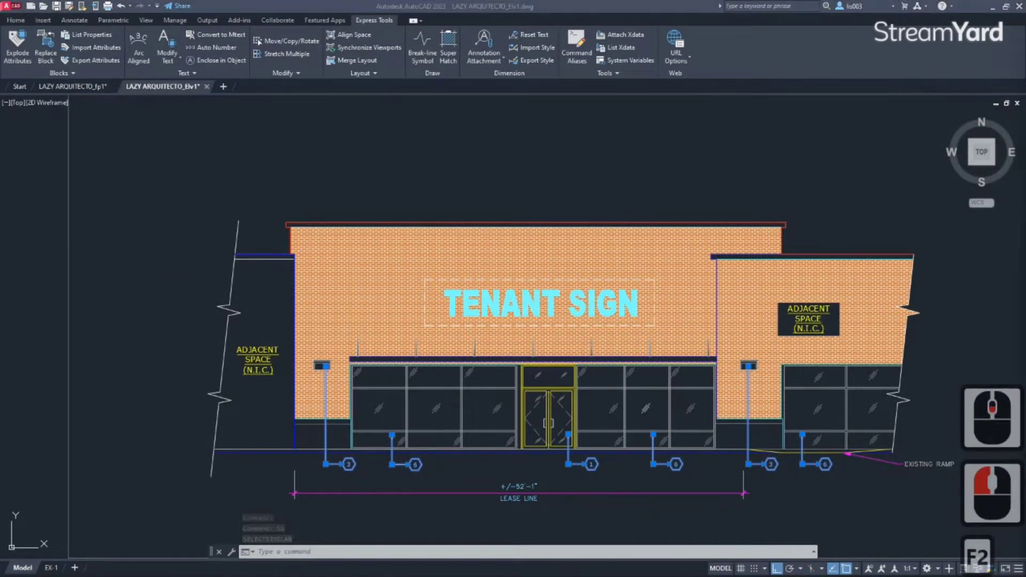
pyautogui.press('F2')
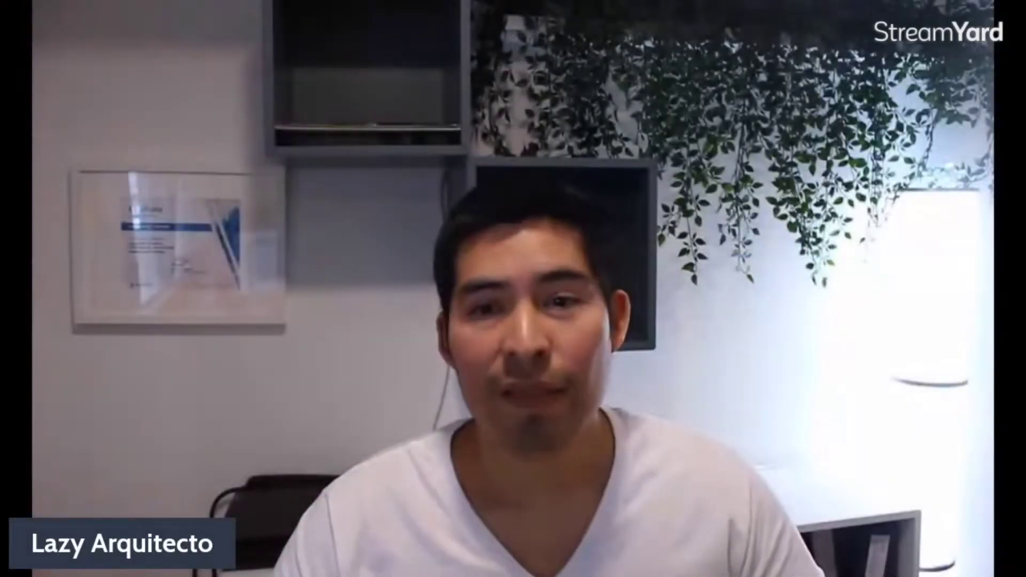
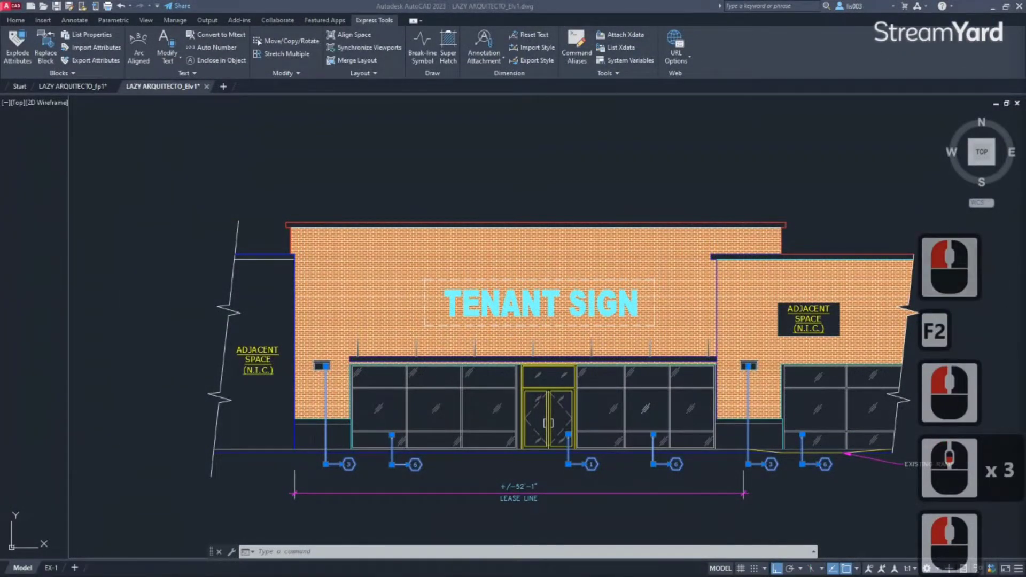
# - Switch to the LAZY ARQUITECTO_fp1 drawing and bring the accessible restrooms and stock room into view
pyautogui.click(486, 183)
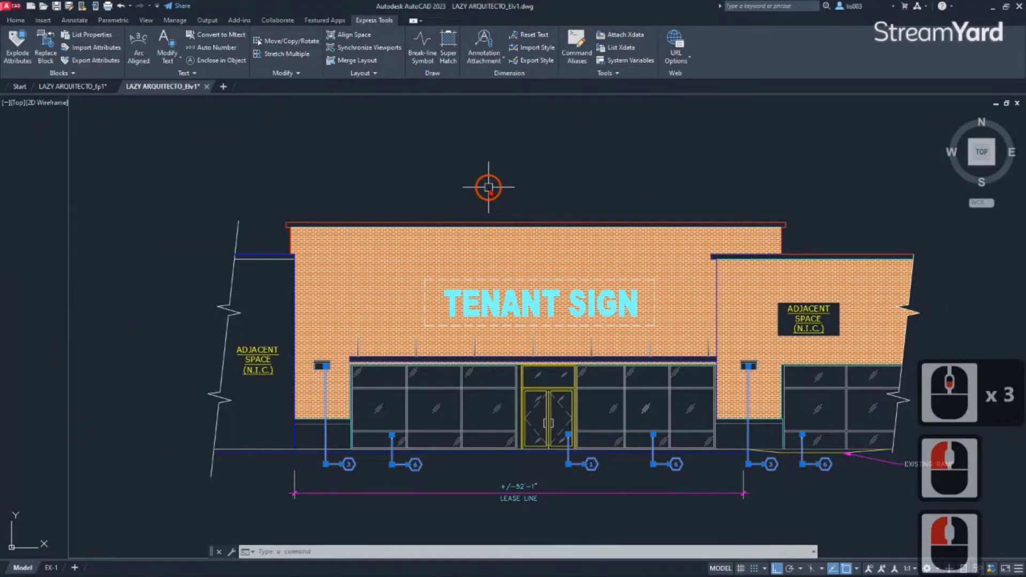
pyautogui.click(92, 114)
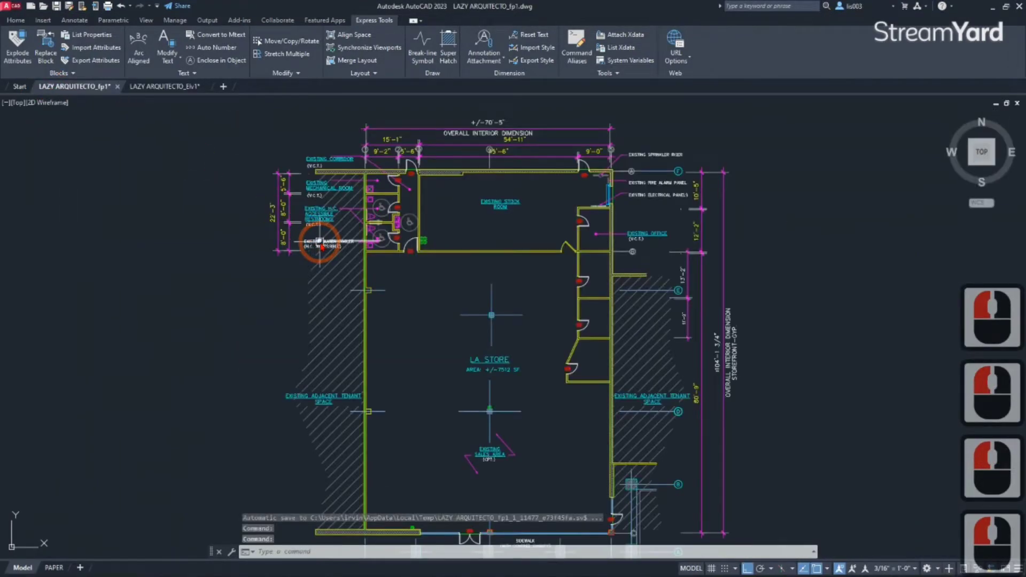
pyautogui.scroll(4, 392, 234)
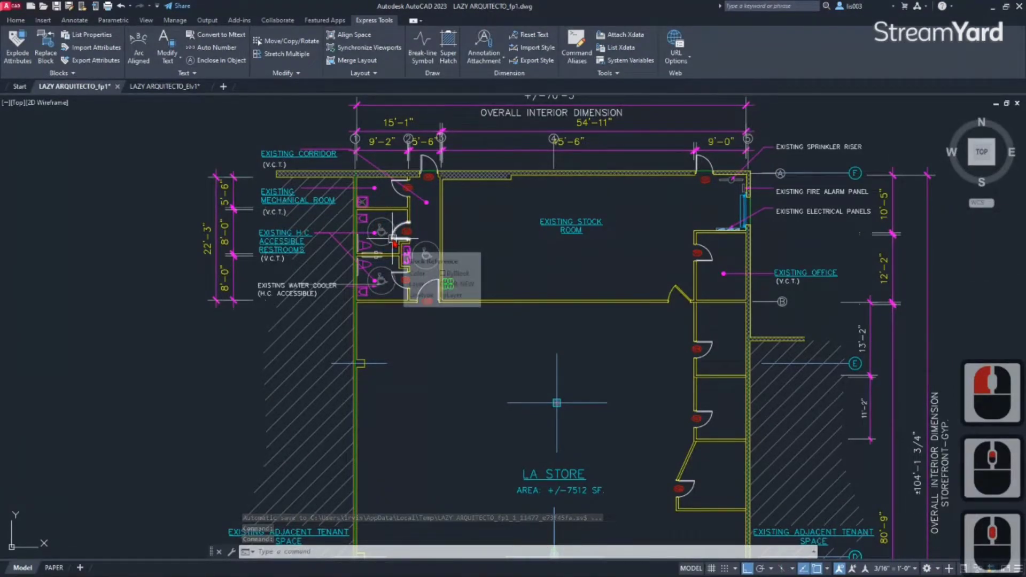
pyautogui.scroll(2, 392, 243)
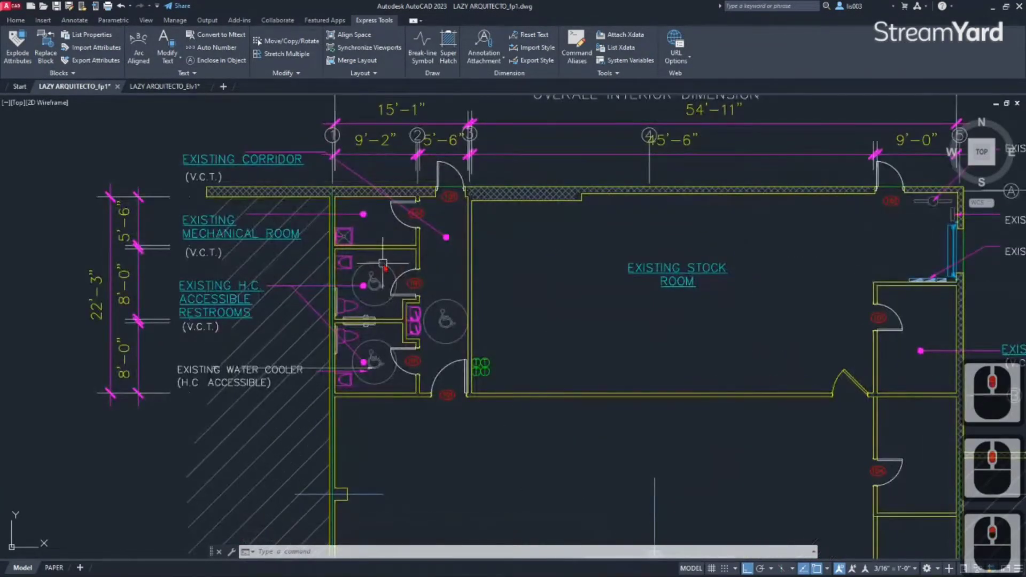
pyautogui.scroll(2, 387, 254)
pyautogui.scroll(-2, 363, 240)
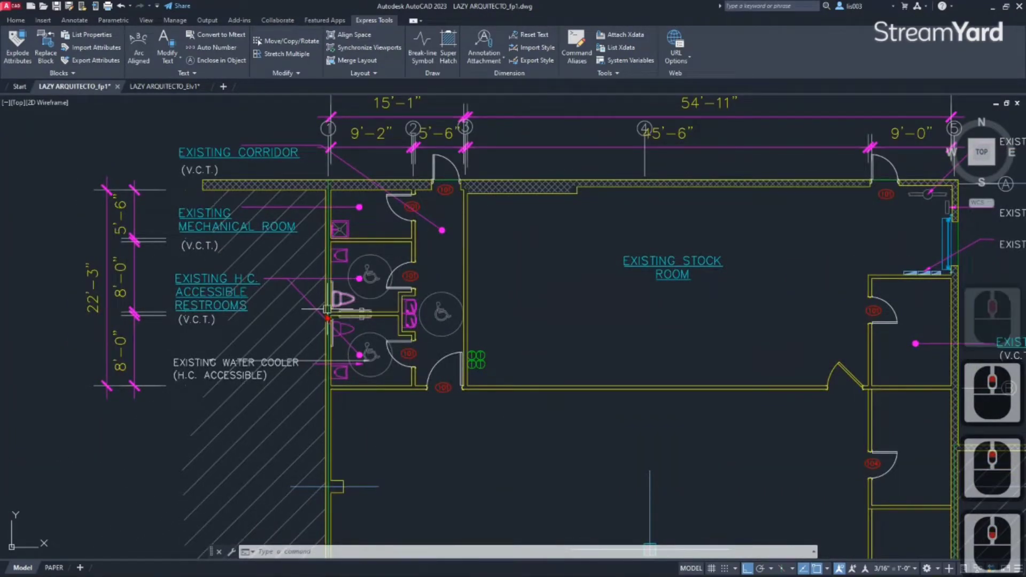
pyautogui.scroll(2, 326, 291)
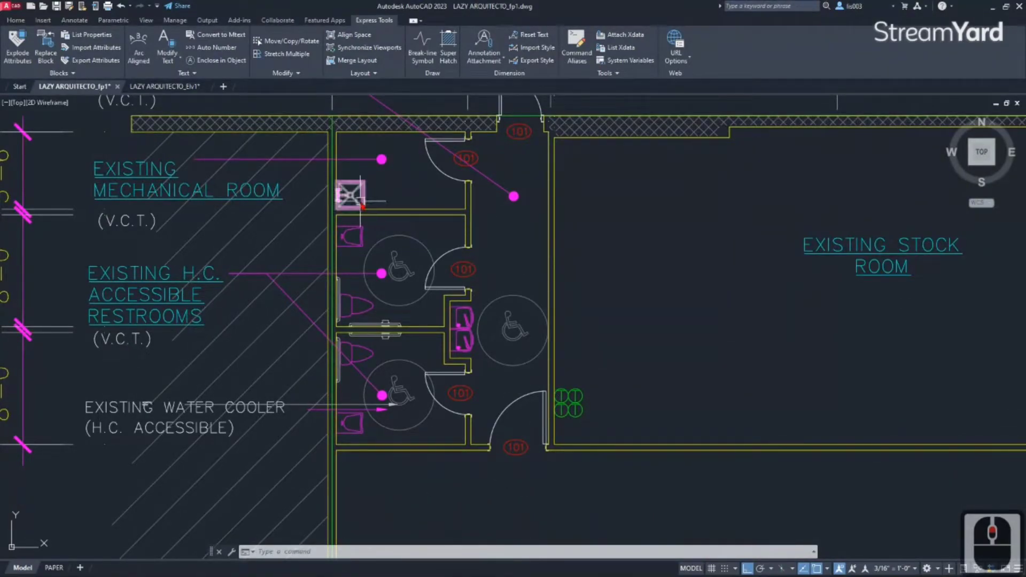
pyautogui.scroll(-2, 377, 307)
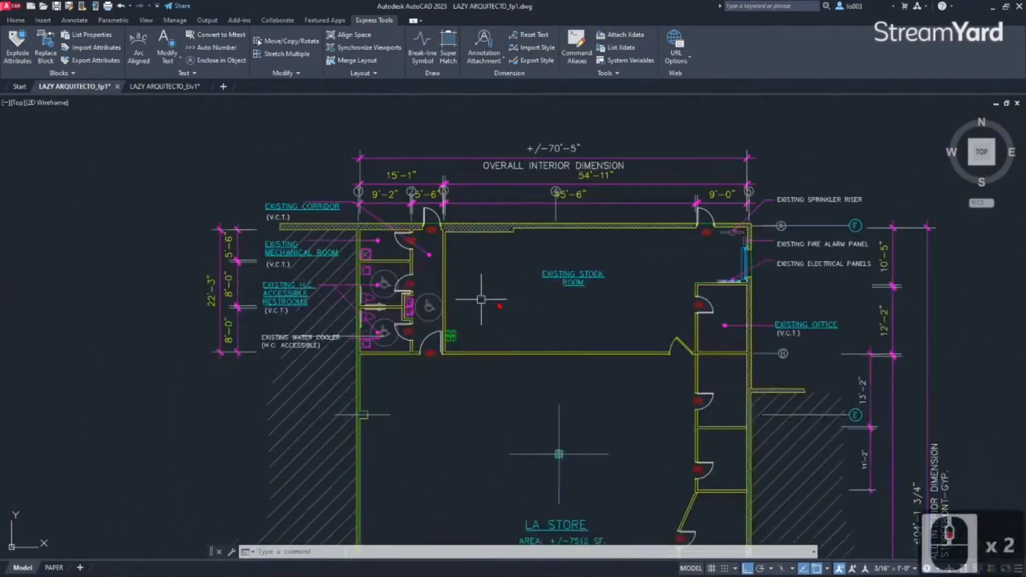
pyautogui.scroll(2, 404, 293)
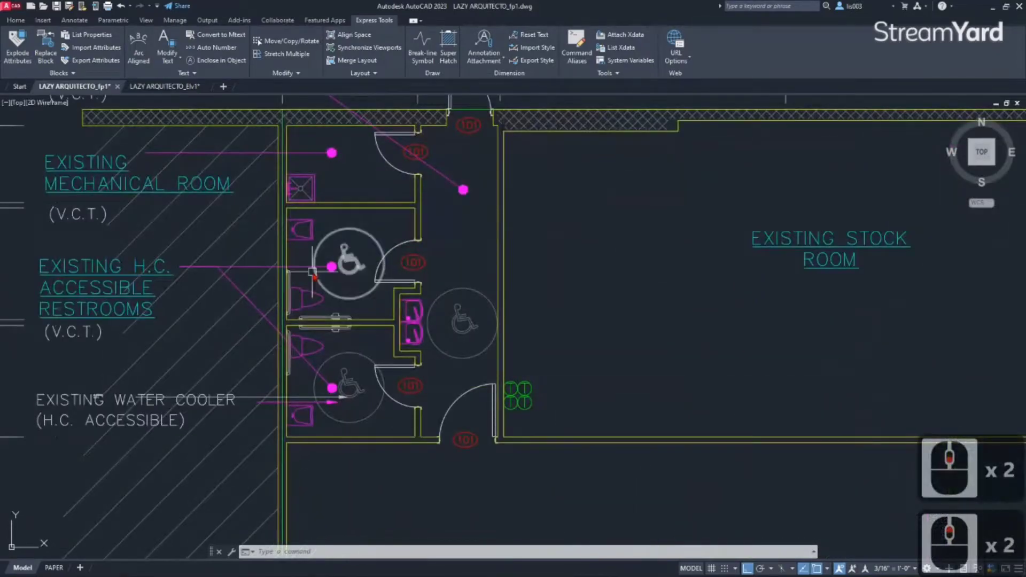
# - Copy the two H.C. accessible restrooms with their walls, doors, fixtures and leaders, but not the hatch, to the empty area right of the floor plan
pyautogui.moveTo(310, 270); pyautogui.dragTo(384, 257, button='middle')
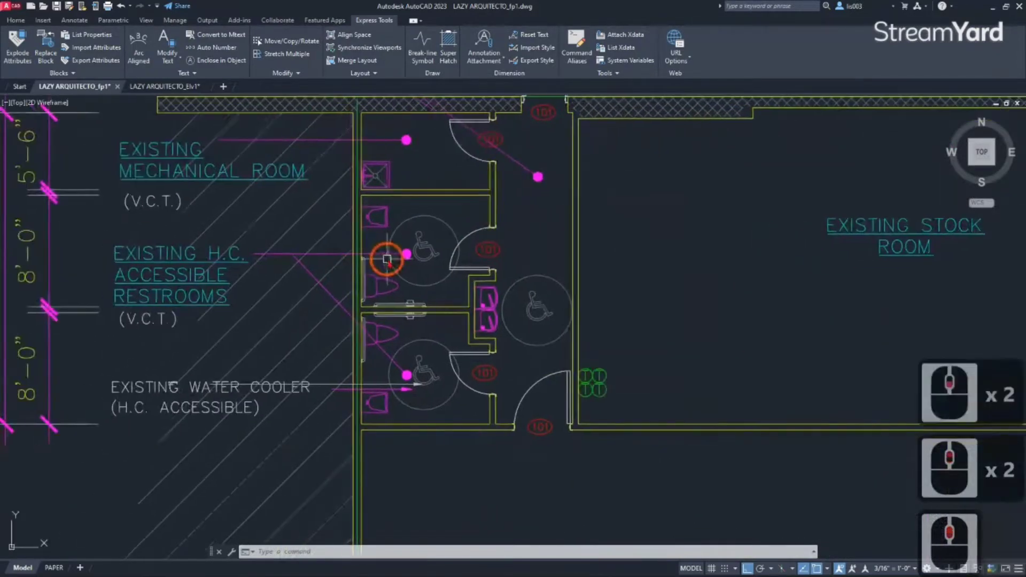
pyautogui.click(318, 176)
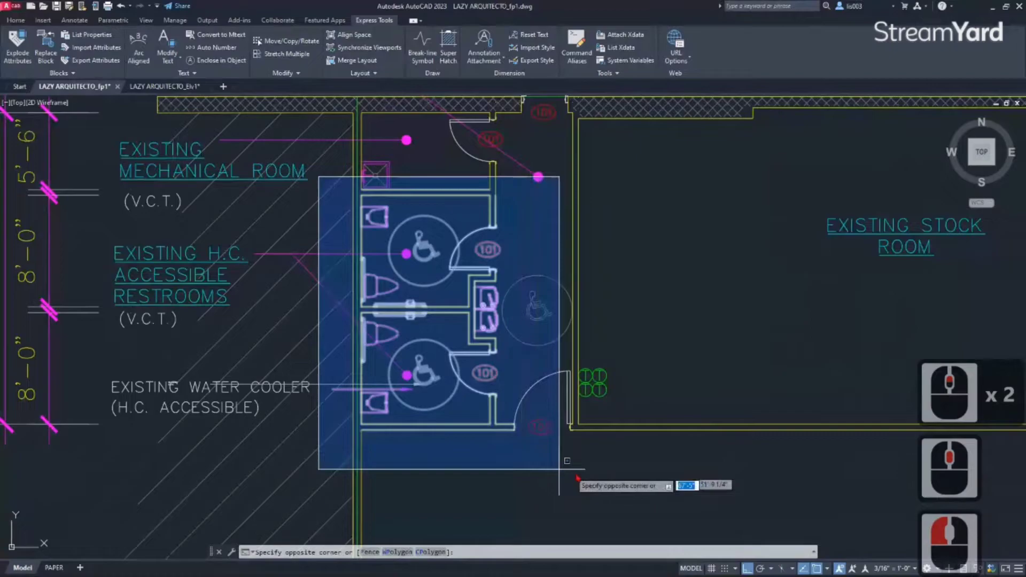
pyautogui.click(607, 441)
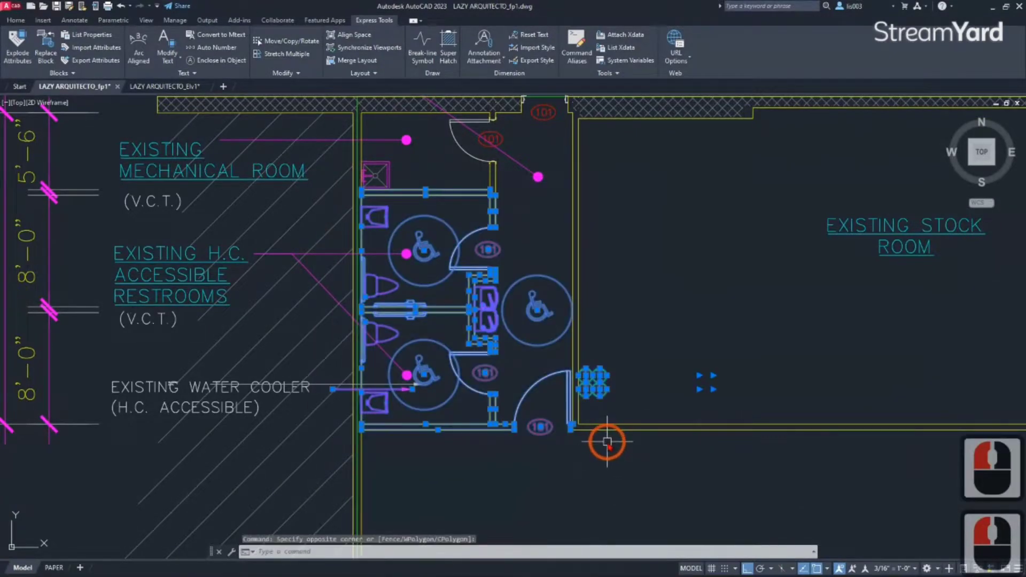
pyautogui.click(607, 441)
pyautogui.click(533, 458)
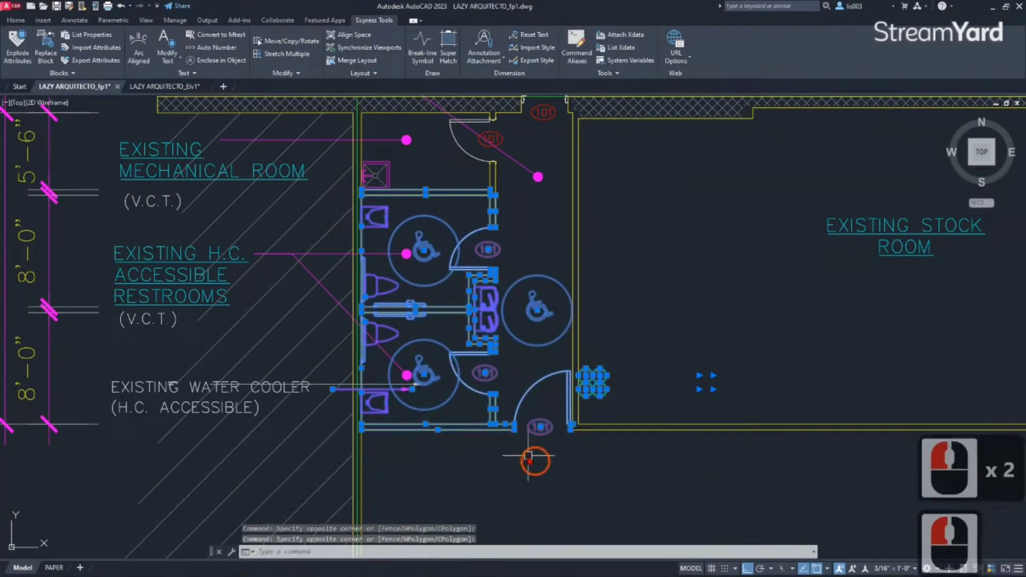
pyautogui.click(495, 451)
pyautogui.click(349, 215)
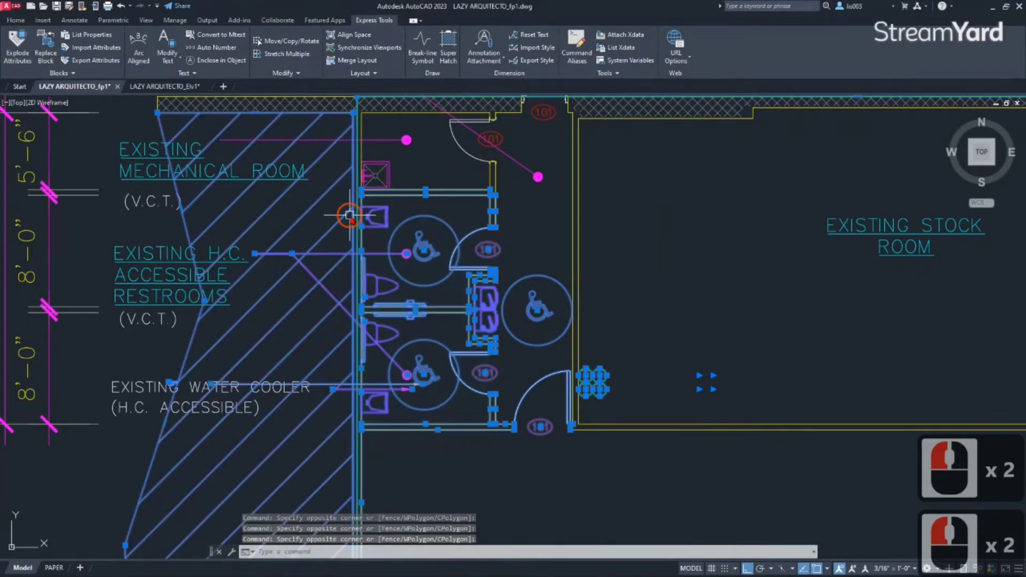
pyautogui.keyDown('shift'); pyautogui.click(339, 220); pyautogui.keyUp('shift')
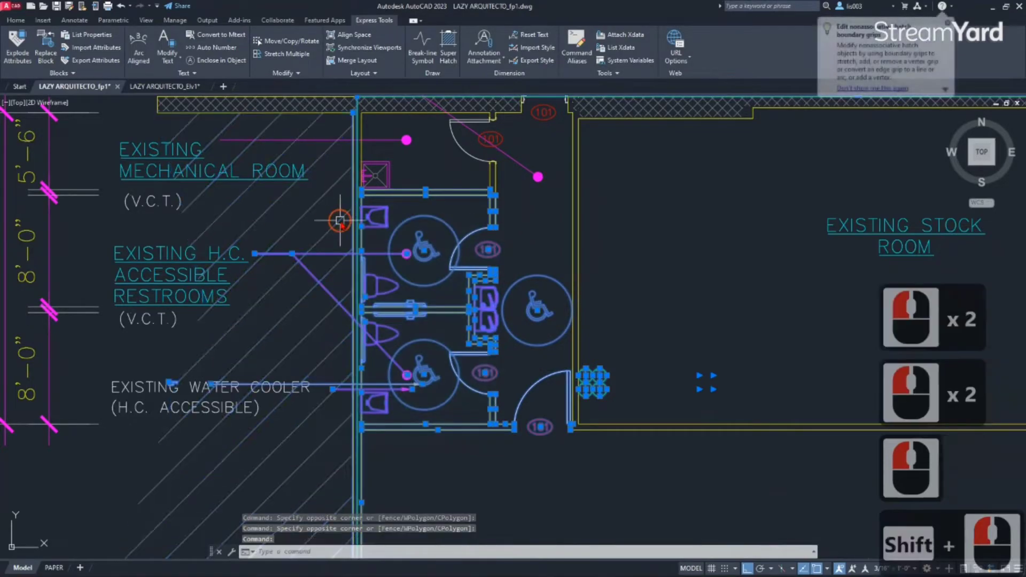
pyautogui.click(470, 177)
pyautogui.click(522, 485)
pyautogui.scroll(-1, 465, 402)
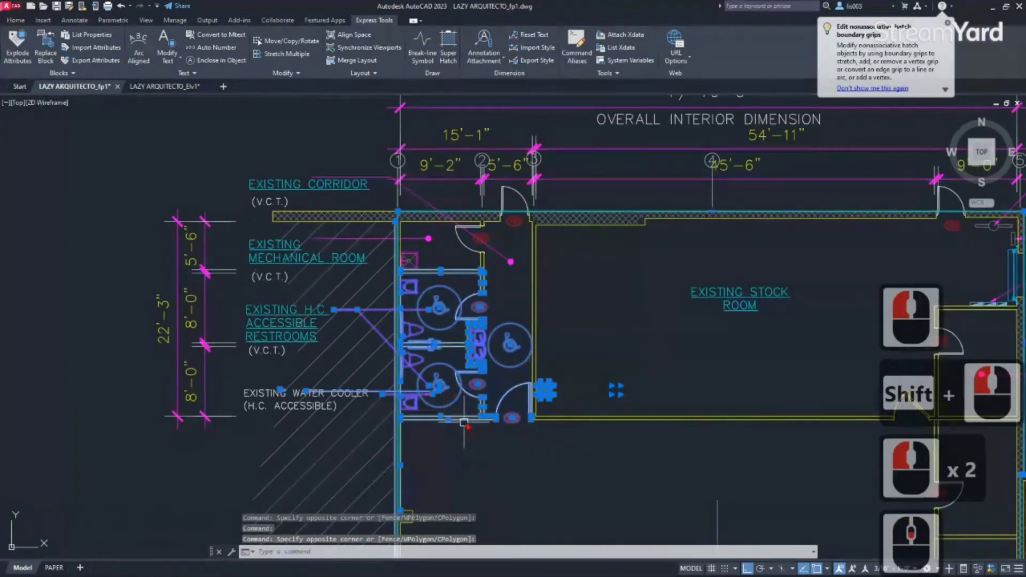
pyautogui.write('co')
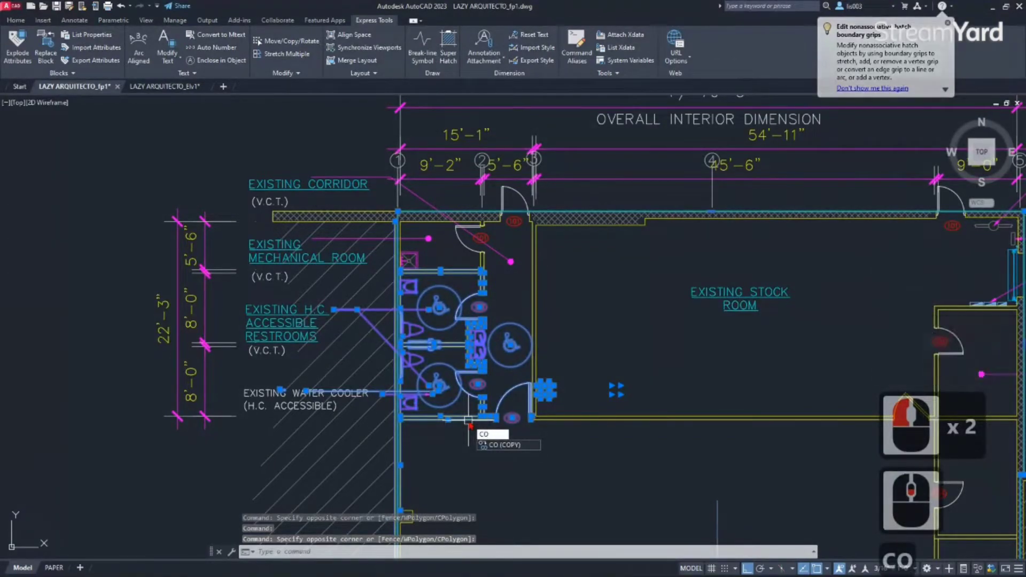
pyautogui.press('Return')
pyautogui.click(469, 421)
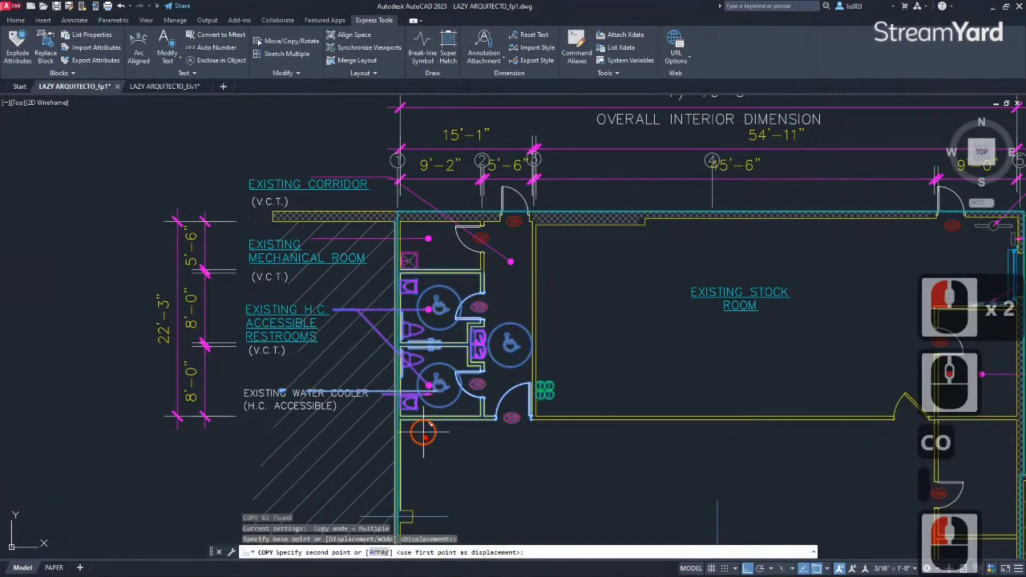
pyautogui.scroll(-4, 499, 451)
pyautogui.click(634, 446)
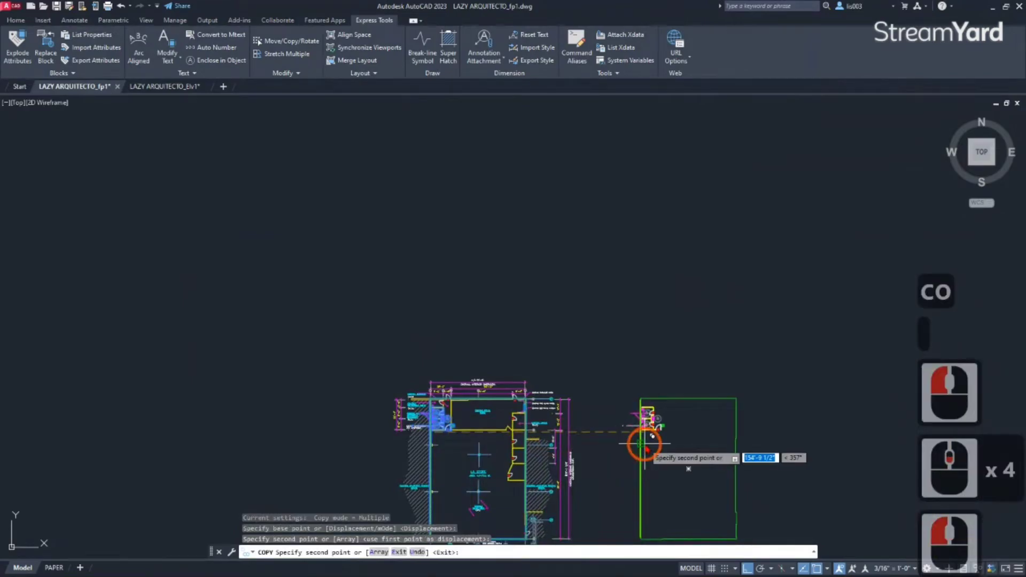
pyautogui.press('Escape')
# - Draw a rectangle around the copied restrooms, crossing the long outer walls and the leader lines
pyautogui.scroll(4, 641, 436)
pyautogui.scroll(1, 622, 292)
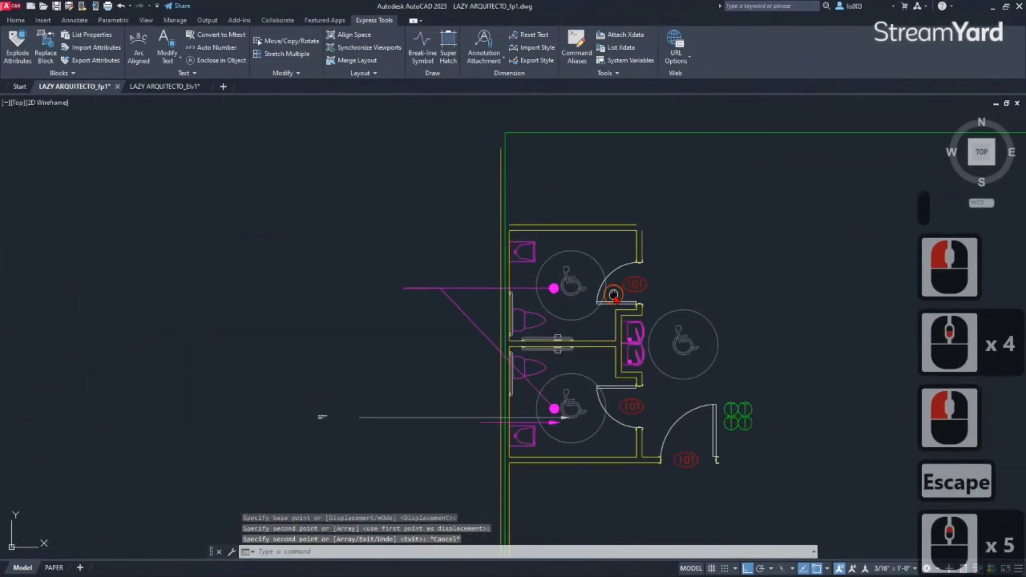
pyautogui.moveTo(560, 236); pyautogui.dragTo(441, 222, button='middle')
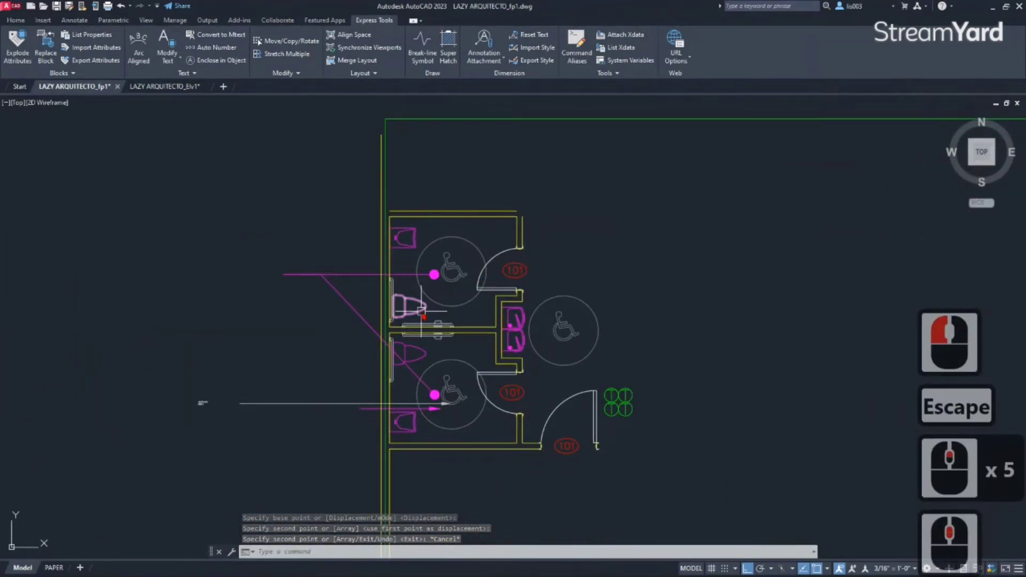
pyautogui.write('RE')
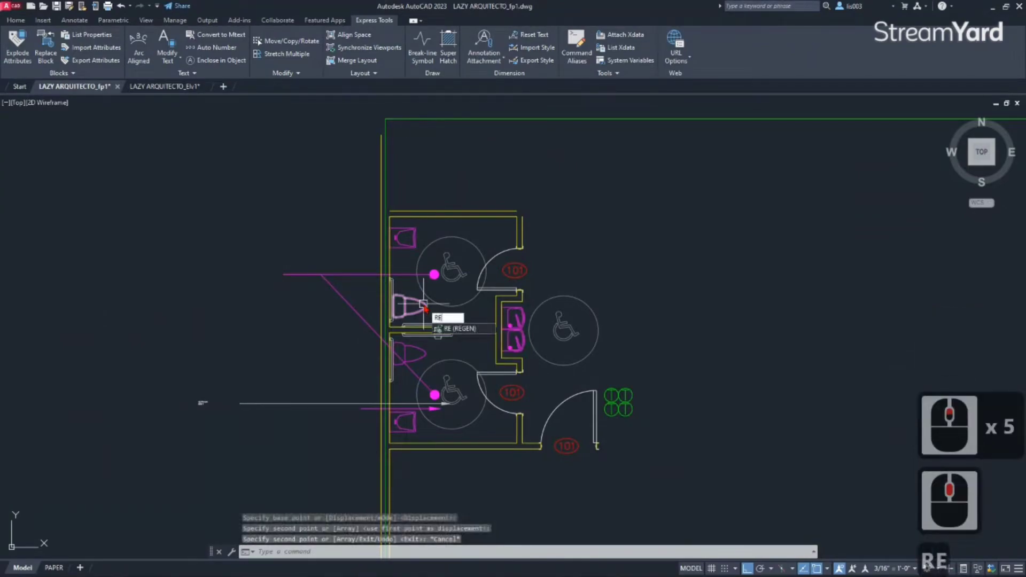
pyautogui.write('C')
pyautogui.press('Return')
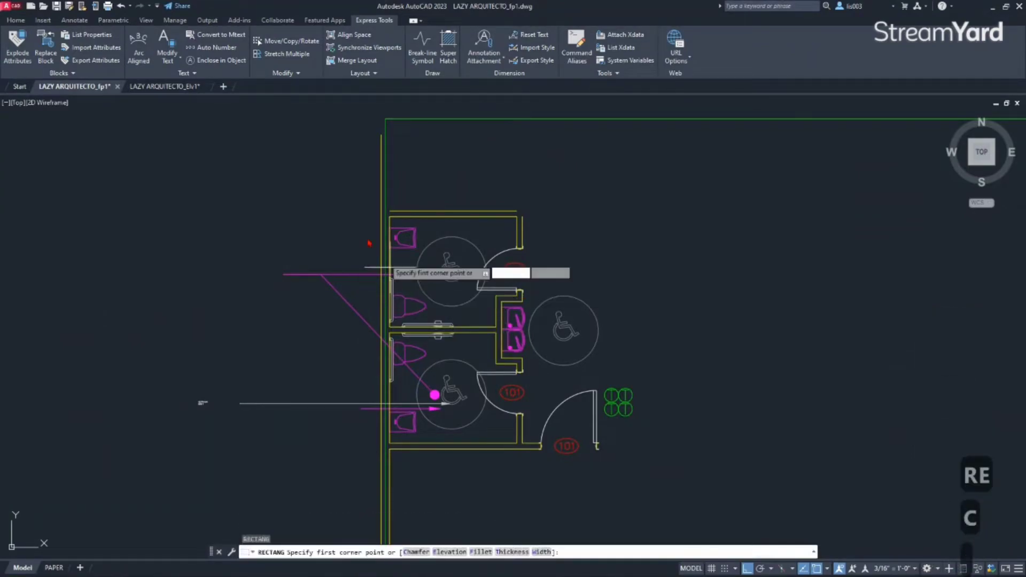
pyautogui.click(360, 200)
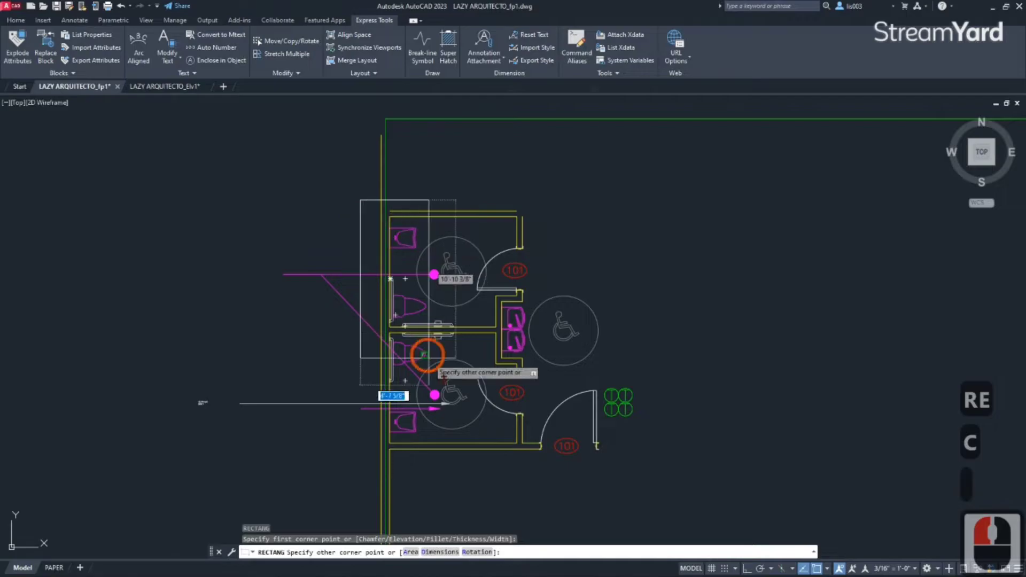
pyautogui.click(533, 470)
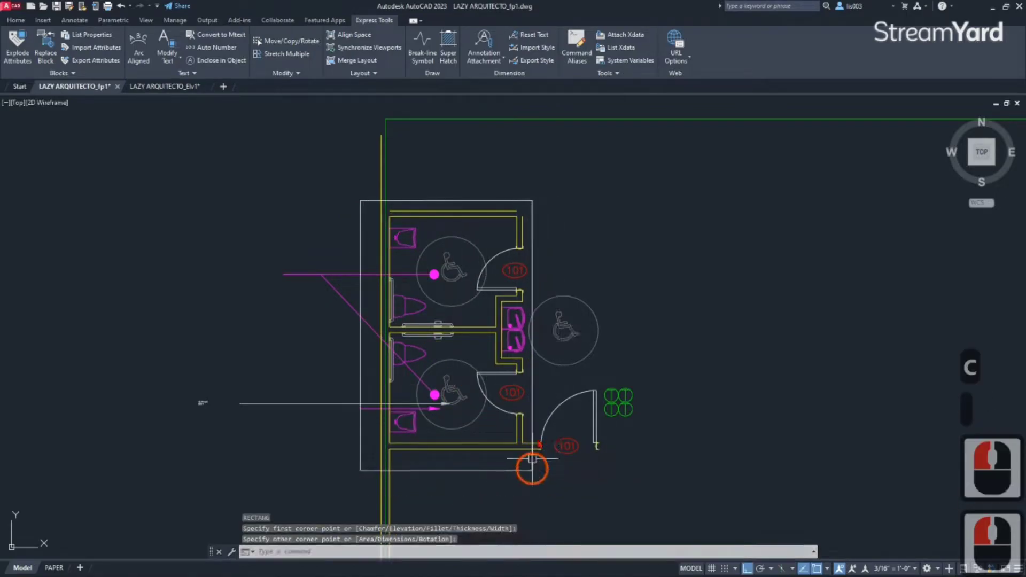
# - Trim everything extending outside the rectangle with EXTRIM, using the rectangle as the cutting edge
pyautogui.scroll(-3, 425, 281)
pyautogui.scroll(3, 428, 229)
pyautogui.write('EXTRIM')
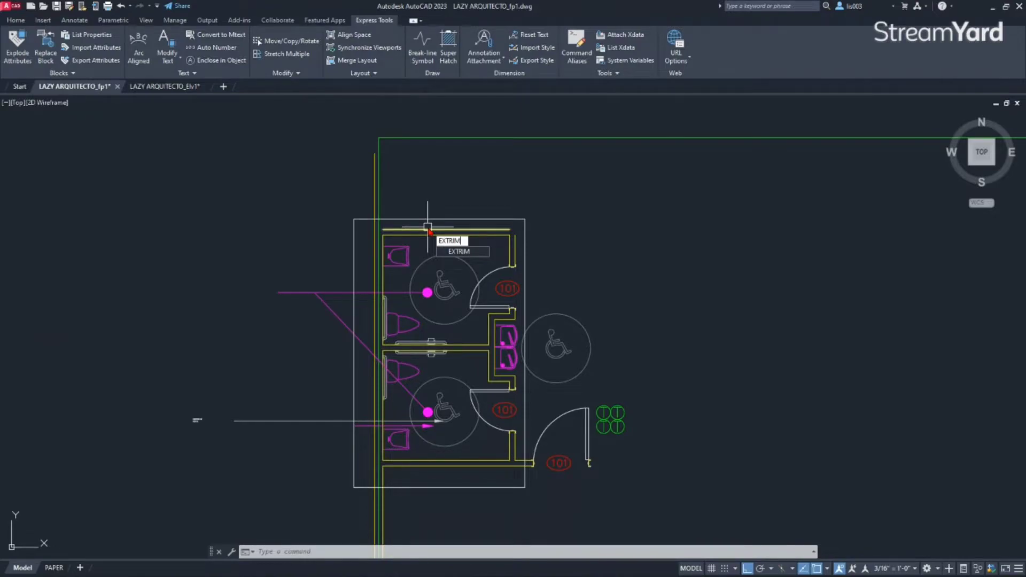
pyautogui.press('Return')
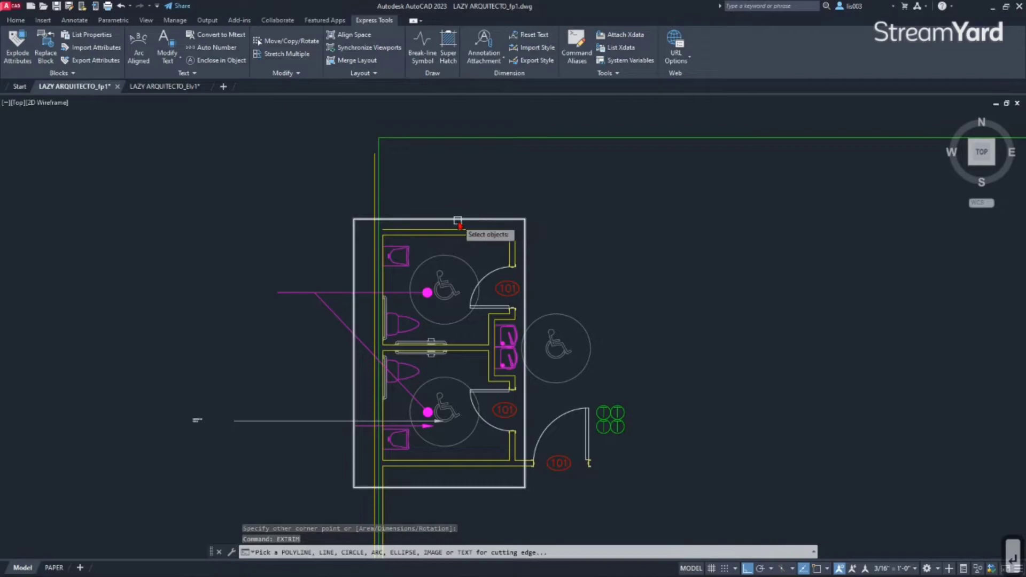
pyautogui.click(457, 222)
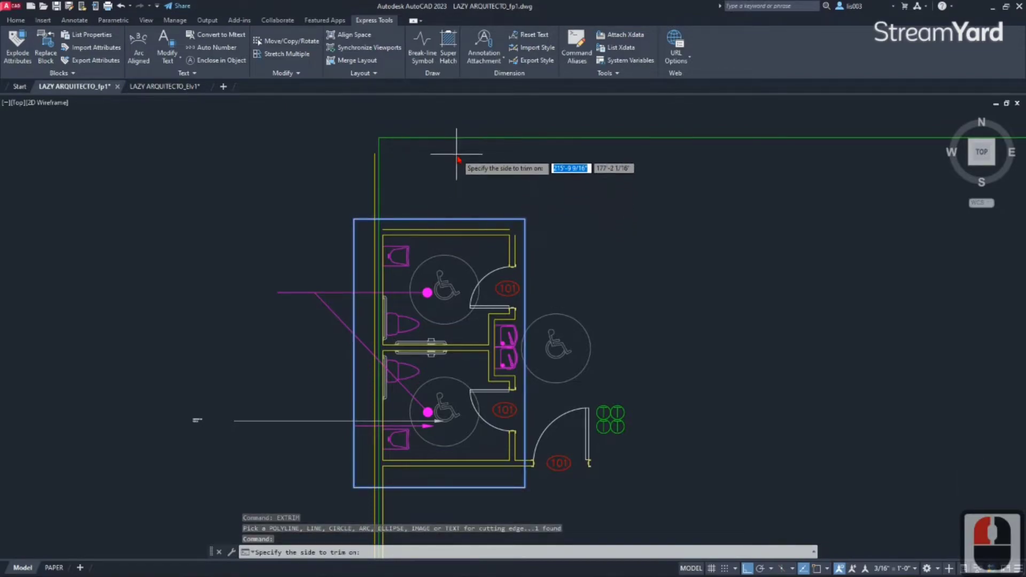
pyautogui.click(477, 162)
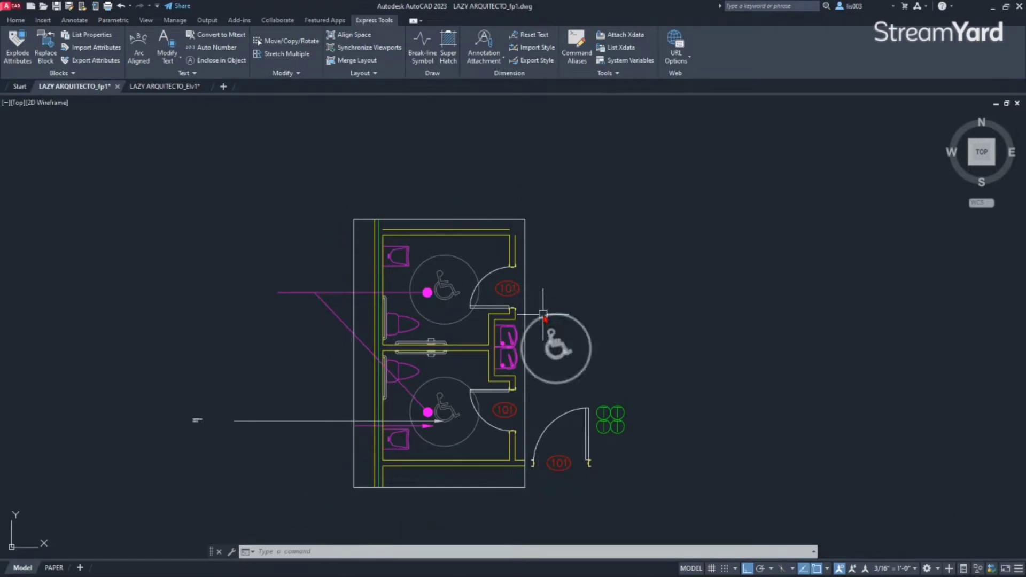
# - Erase the leftover corridor wheelchair symbol, entry door with its tag, green symbols, leaders and text around the restroom copy
pyautogui.click(543, 321)
pyautogui.click(682, 485)
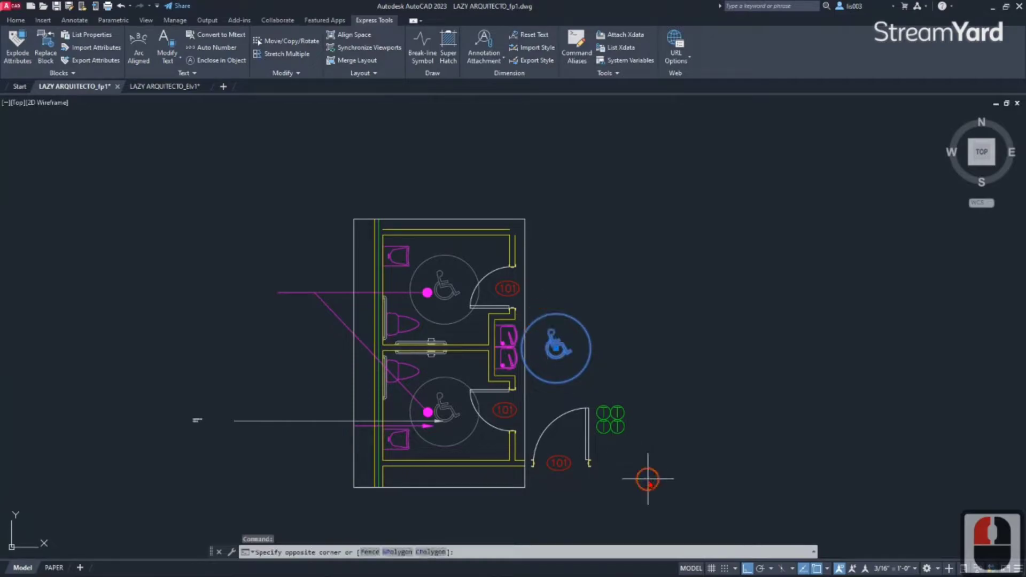
pyautogui.click(565, 372)
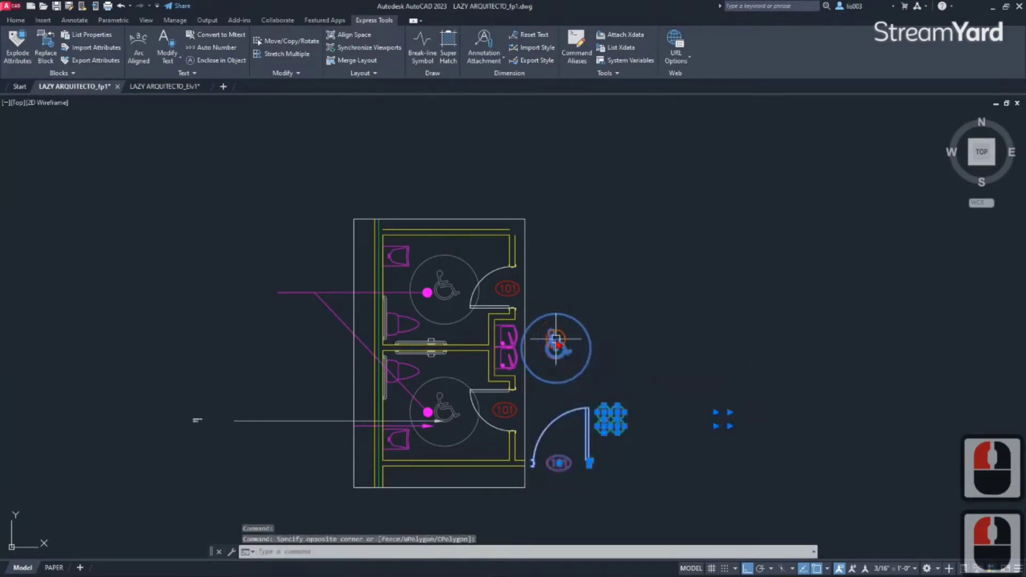
pyautogui.click(328, 446)
pyautogui.click(163, 249)
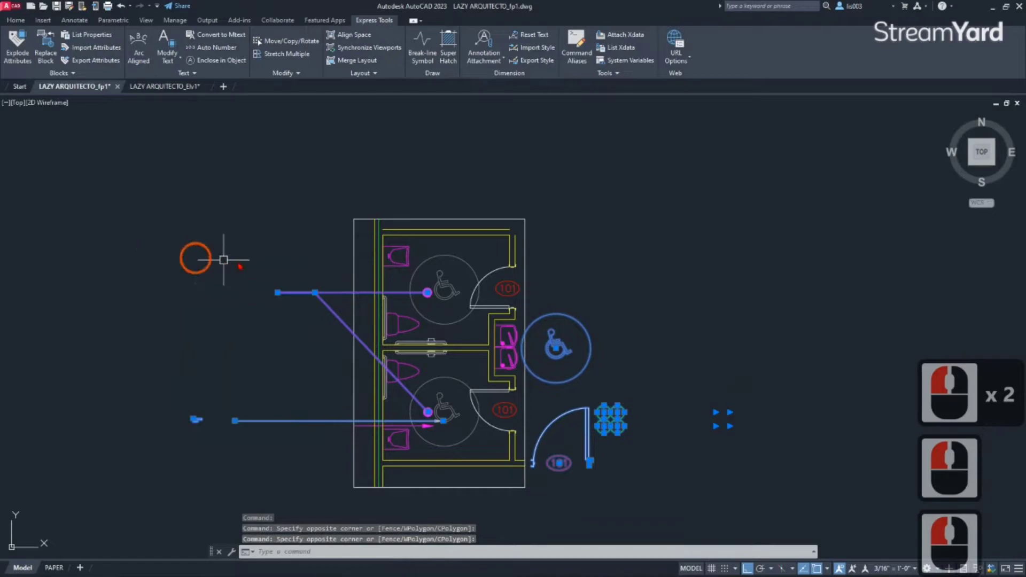
pyautogui.press('Delete')
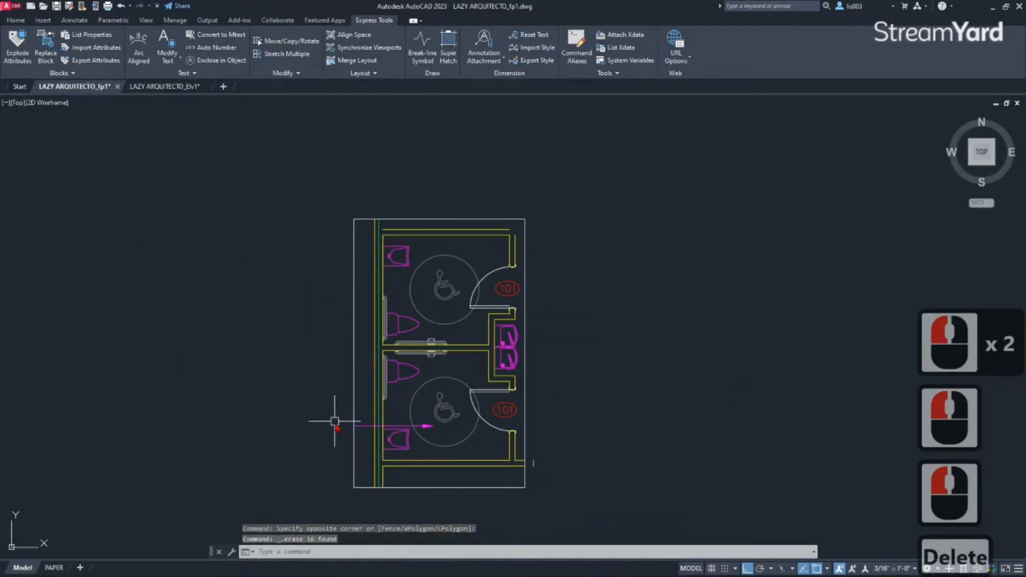
pyautogui.click(358, 425)
pyautogui.press('Delete')
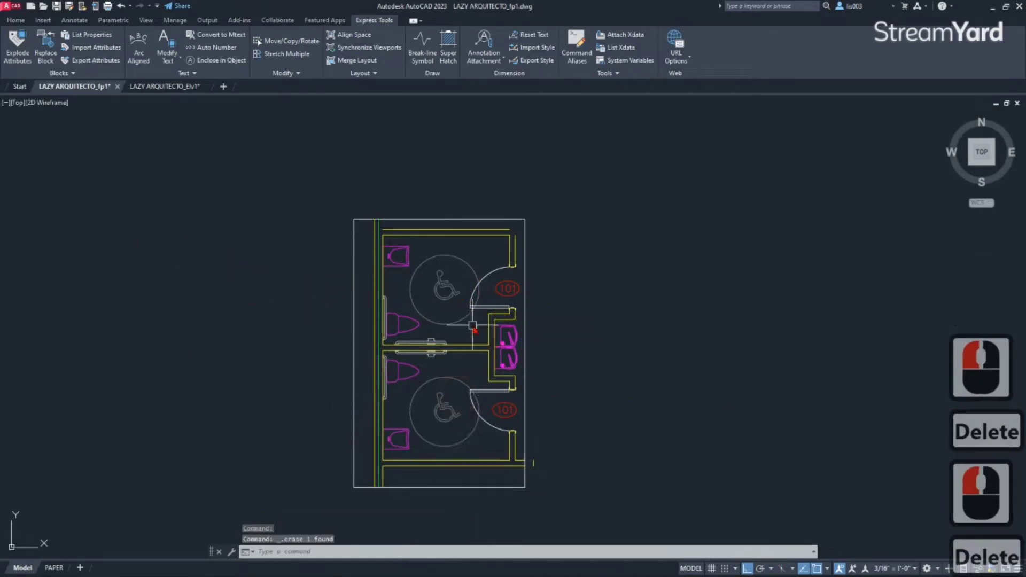
pyautogui.scroll(-4, 472, 327)
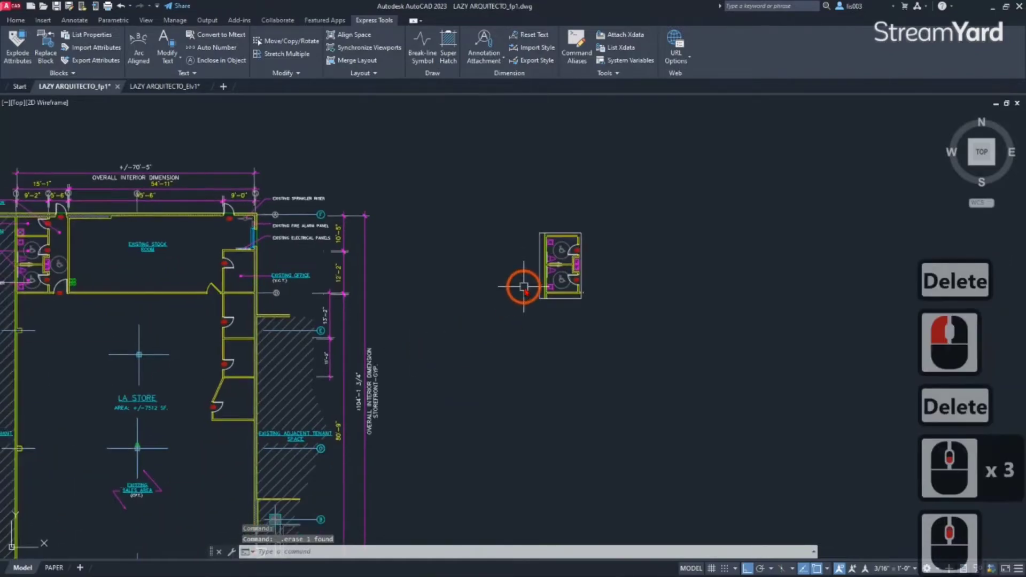
pyautogui.moveTo(379, 303); pyautogui.dragTo(449, 291, button='middle')
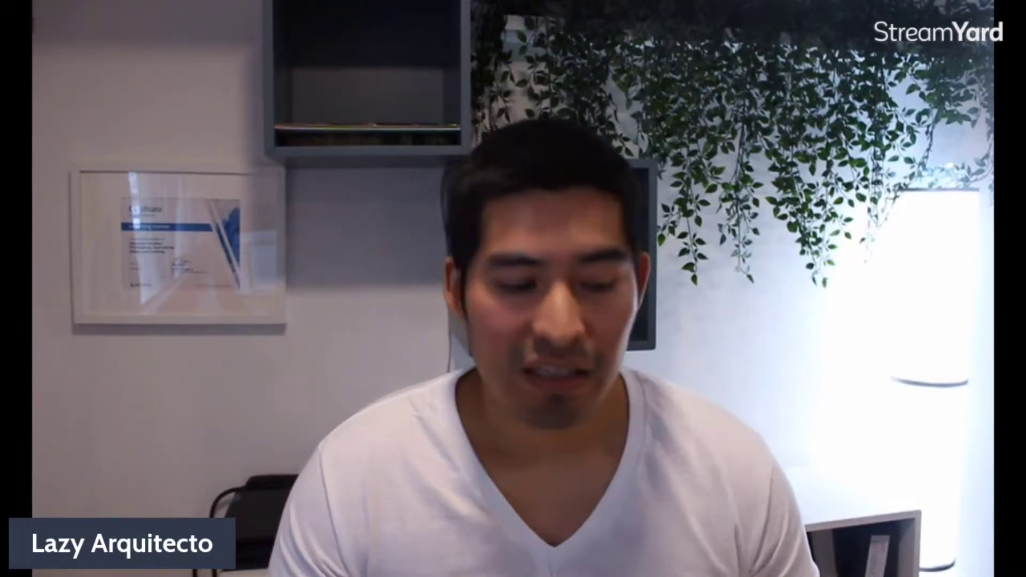
pyautogui.press('F2')
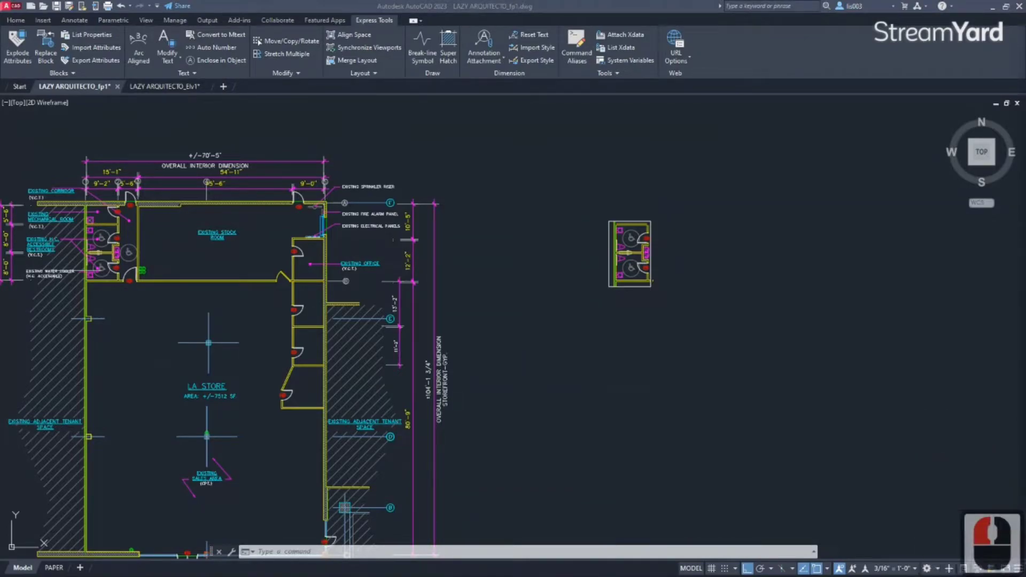
pyautogui.click(248, 129)
pyautogui.moveTo(231, 175); pyautogui.dragTo(277, 164, button='middle')
# - Switch to the LAZY ARQUITECTO_Elv1 drawing and add a new layer with the default name and properties
pyautogui.click(158, 88)
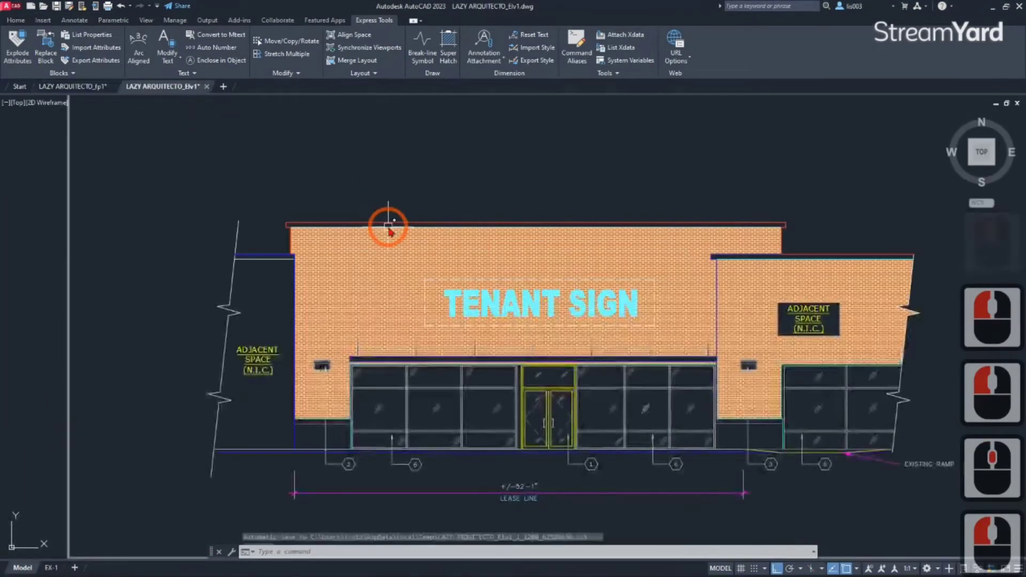
pyautogui.middleClick(387, 227)
pyautogui.middleClick(387, 227)
pyautogui.moveTo(358, 347); pyautogui.dragTo(418, 295, button='middle')
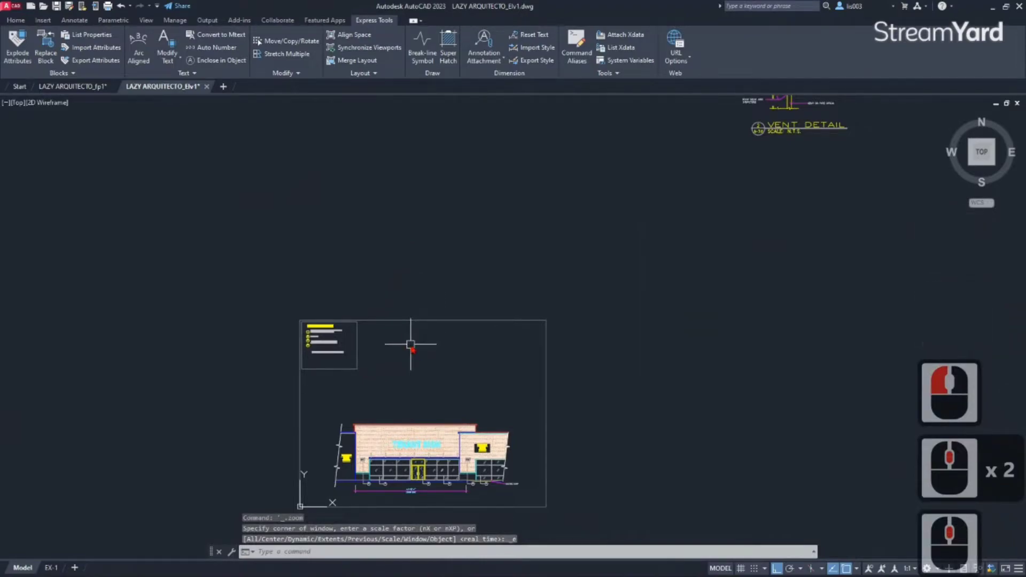
pyautogui.write('LA')
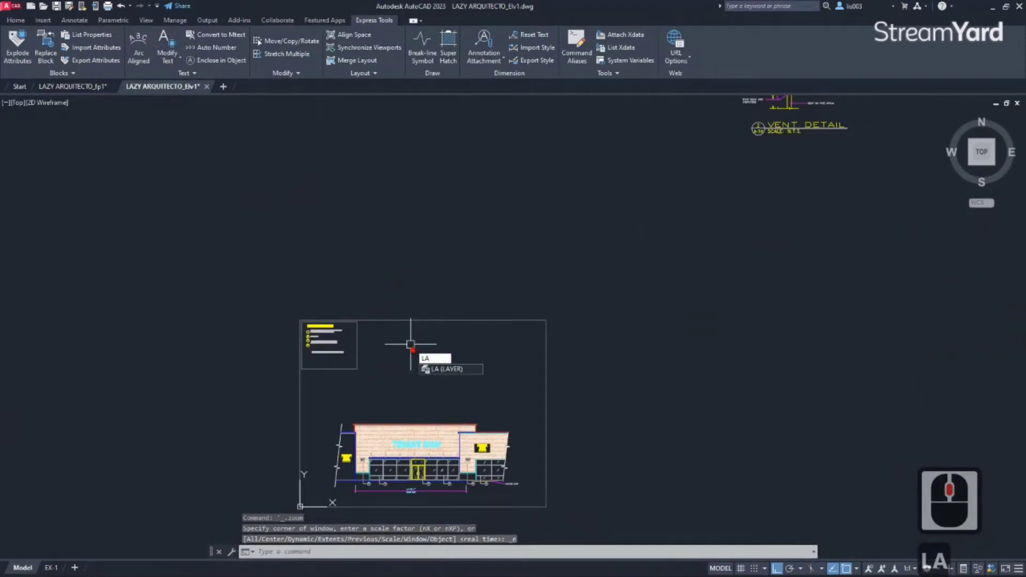
pyautogui.press('Return')
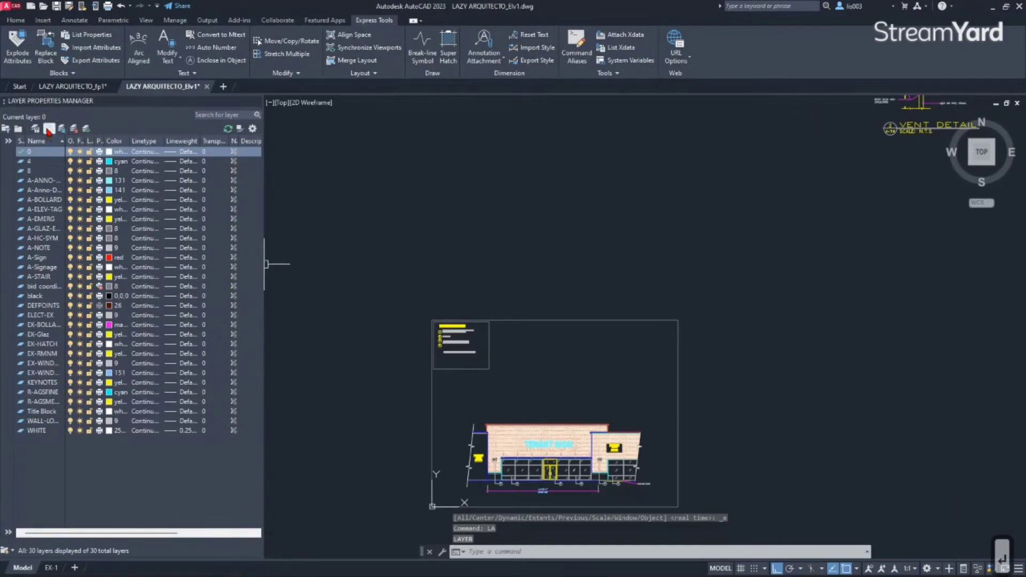
pyautogui.click(48, 128)
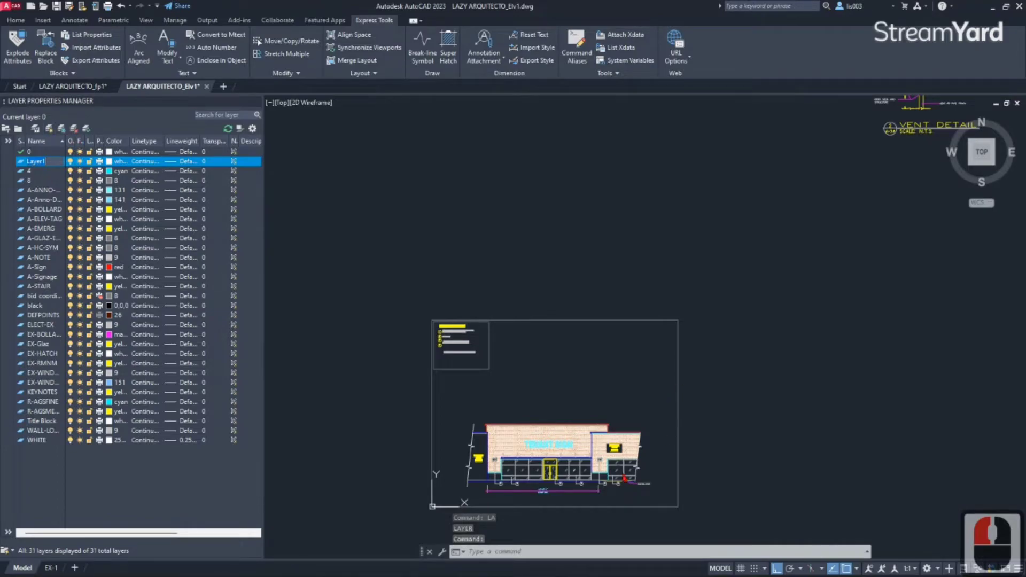
pyautogui.scroll(3, 522, 510)
pyautogui.press('Escape')
# - Check which layer the lease line dimension below the storefront is on
pyautogui.click(510, 449)
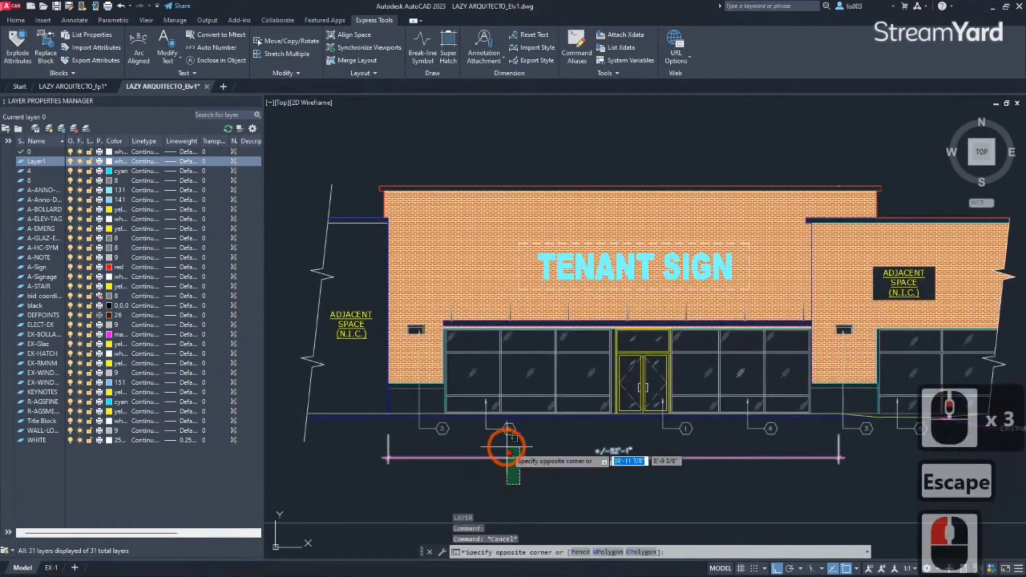
pyautogui.click(515, 453)
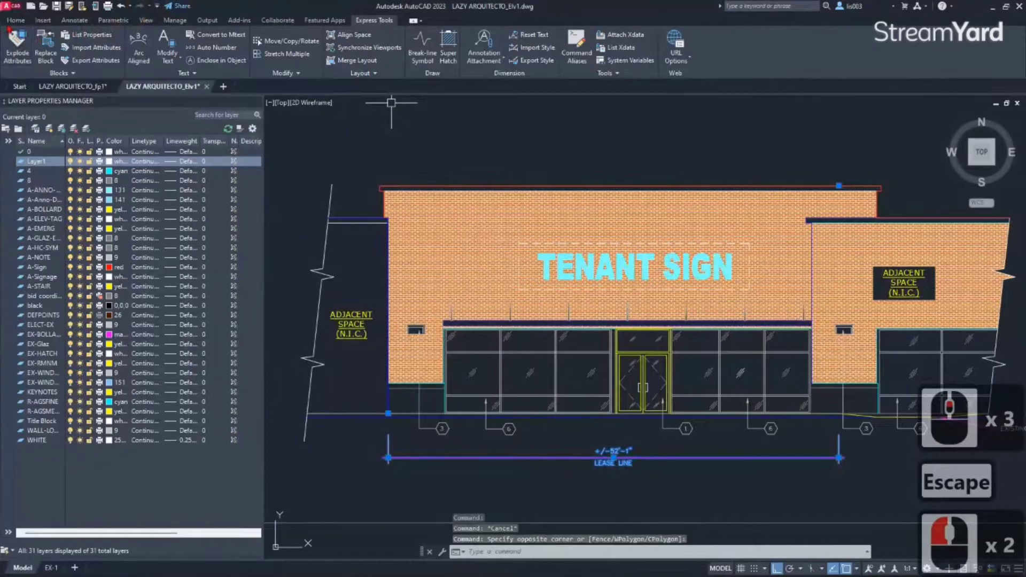
pyautogui.click(11, 21)
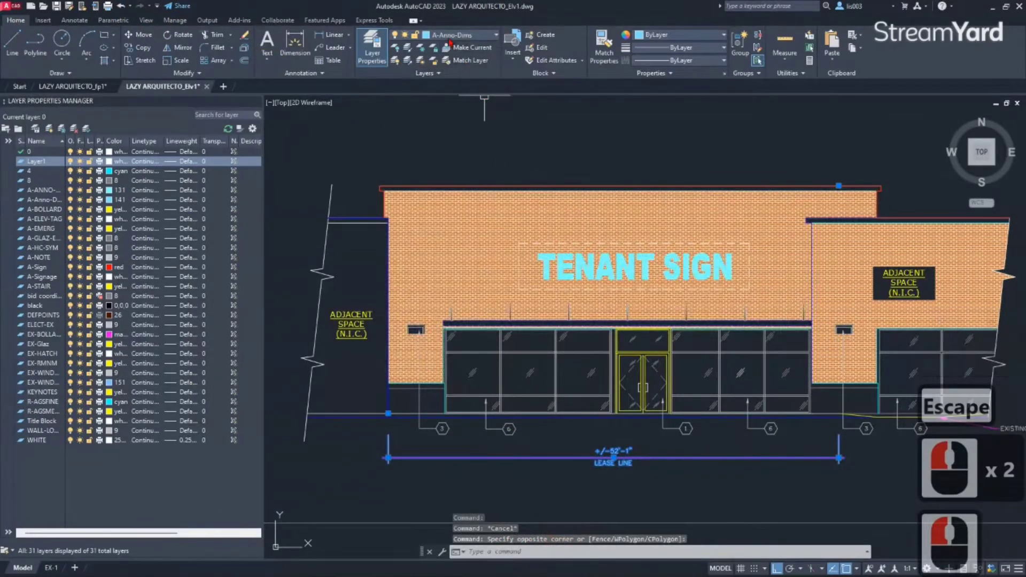
pyautogui.press('Escape')
# - Set the DIMLAYER variable to DIMENSION as the layer for new dimensions
pyautogui.scroll(-2, 548, 426)
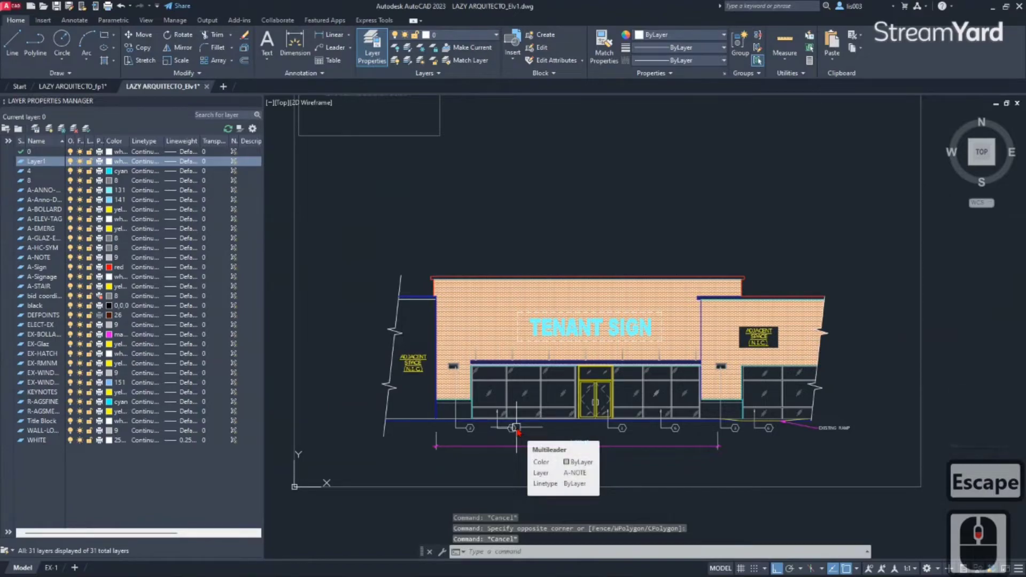
pyautogui.moveTo(550, 440); pyautogui.dragTo(553, 436, button='middle')
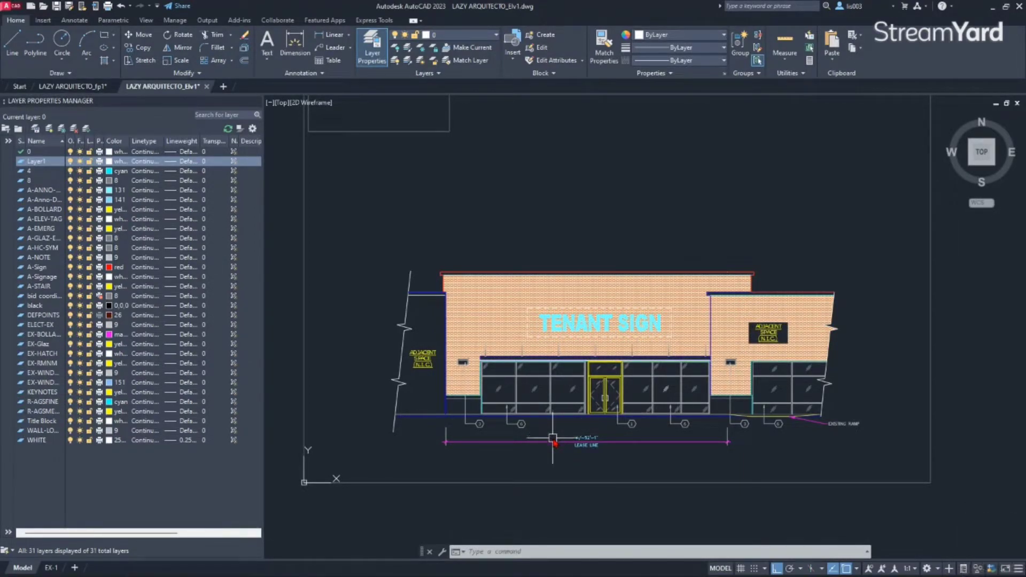
pyautogui.moveTo(549, 465)
pyautogui.mouseDown(button='middle')
pyautogui.moveTo(618, 407)
pyautogui.moveTo(568, 431)
pyautogui.mouseUp(button='middle')
pyautogui.press('Escape')
pyautogui.write('DIM')
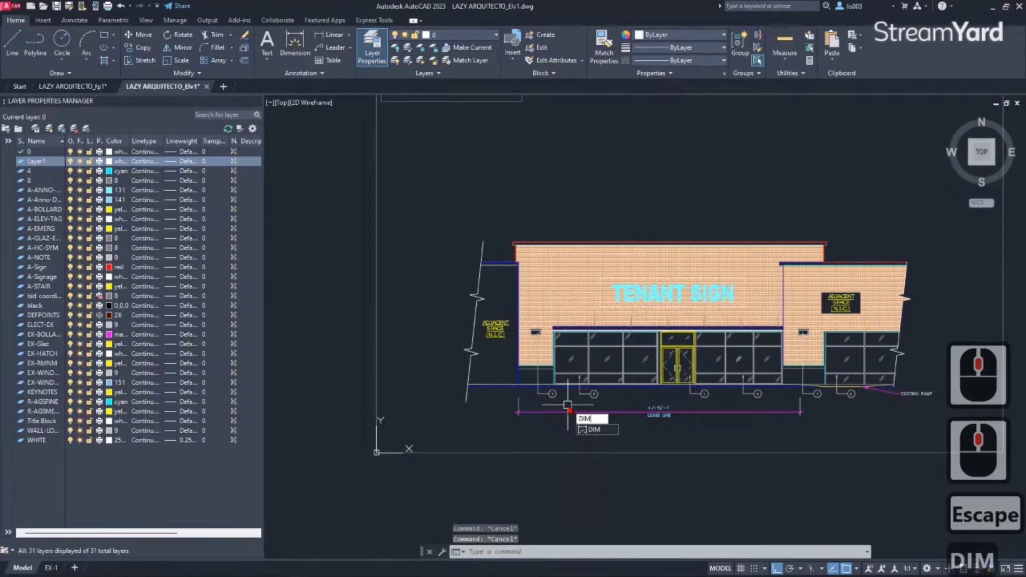
pyautogui.write('LAYER')
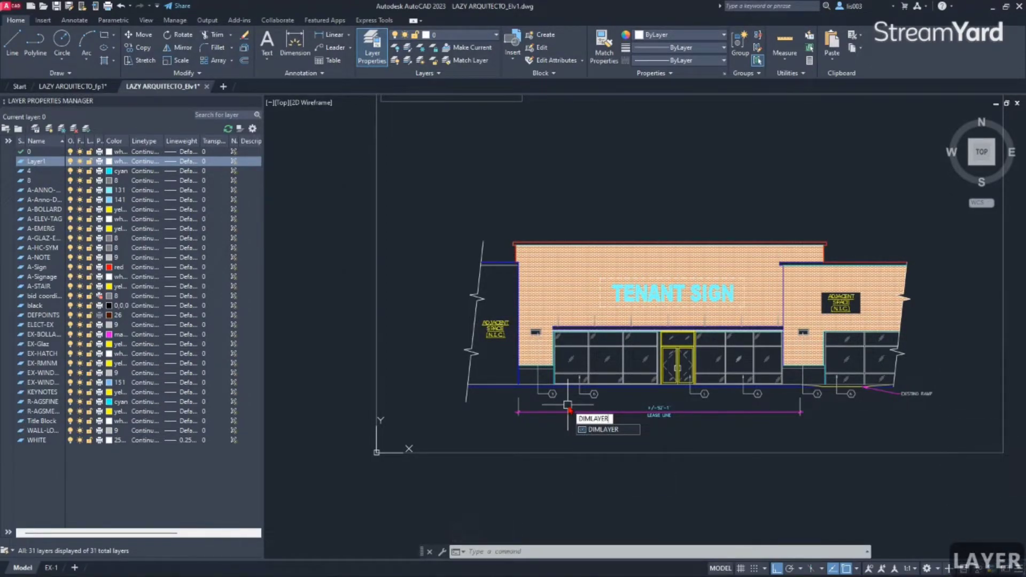
pyautogui.press('Return')
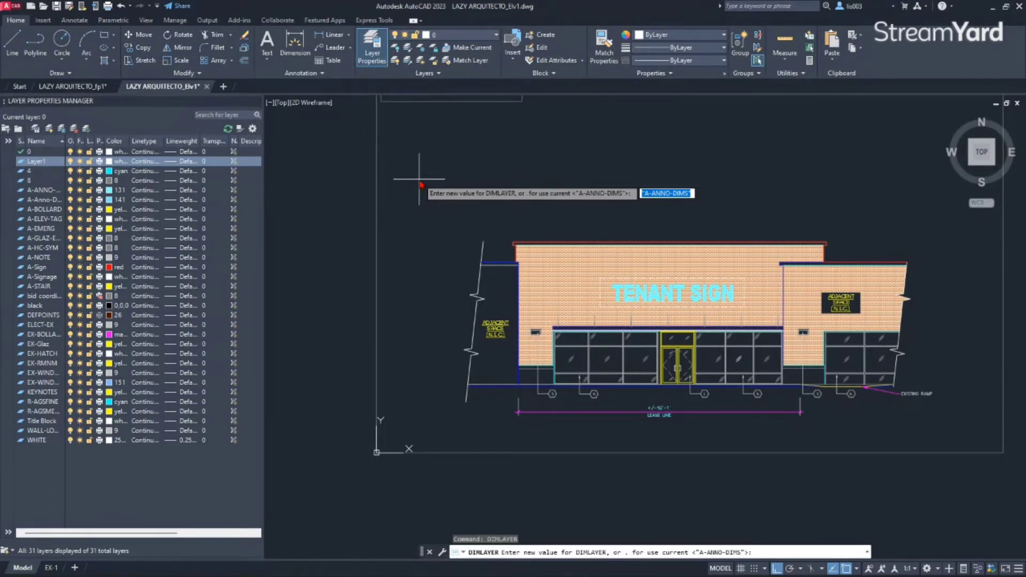
pyautogui.write('DIMENSION')
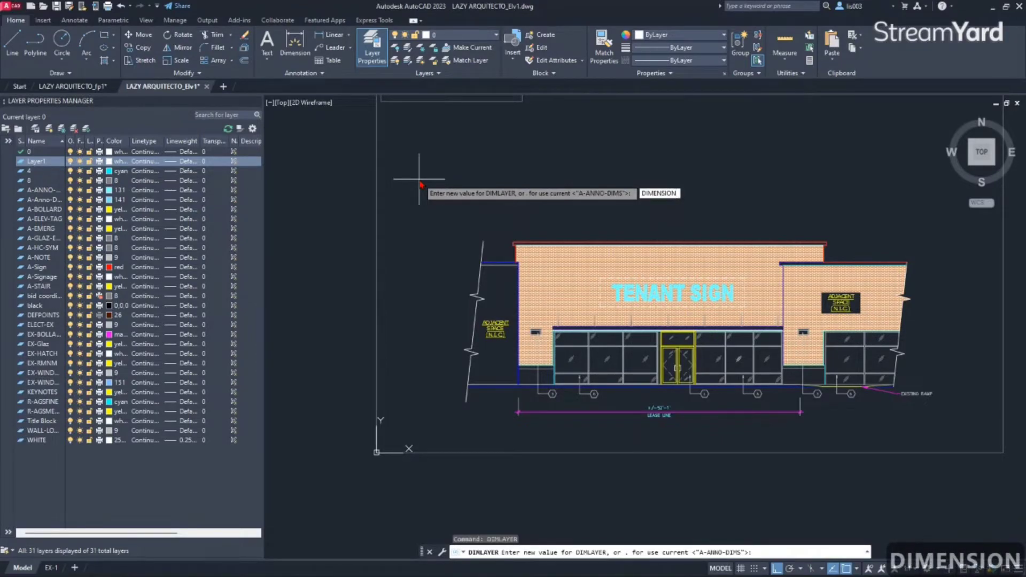
pyautogui.press('Return')
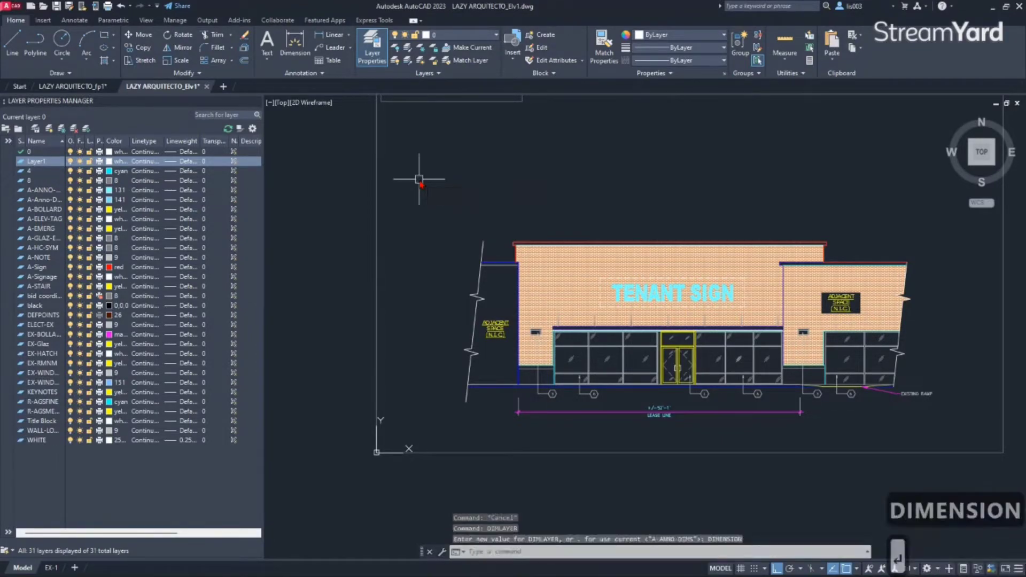
# - Dimension the overall width of the storefront's double entrance door with DIM, placing the dimension line between the door and the lease line dimension
pyautogui.moveTo(560, 172); pyautogui.dragTo(543, 229, button='middle')
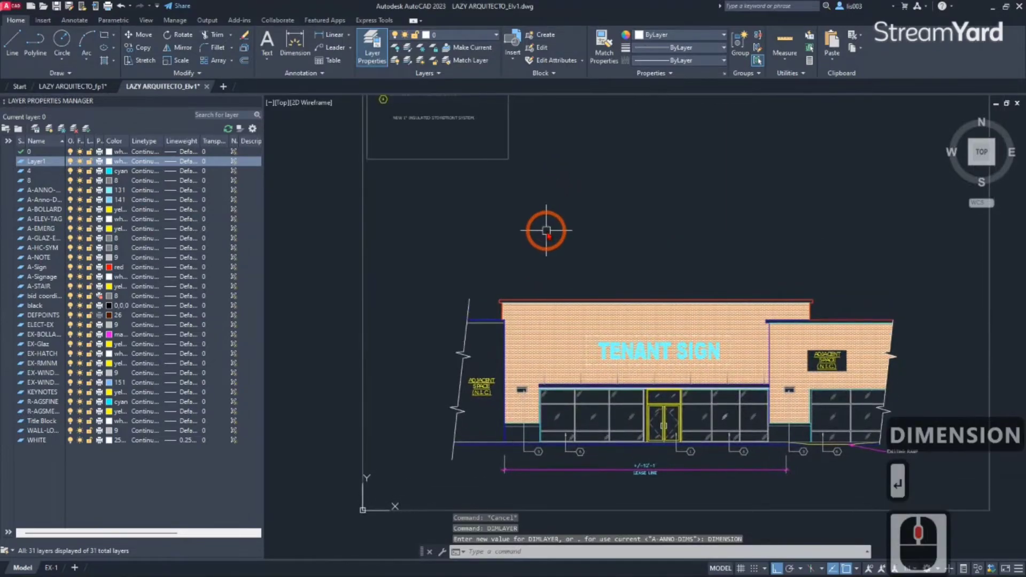
pyautogui.write('D')
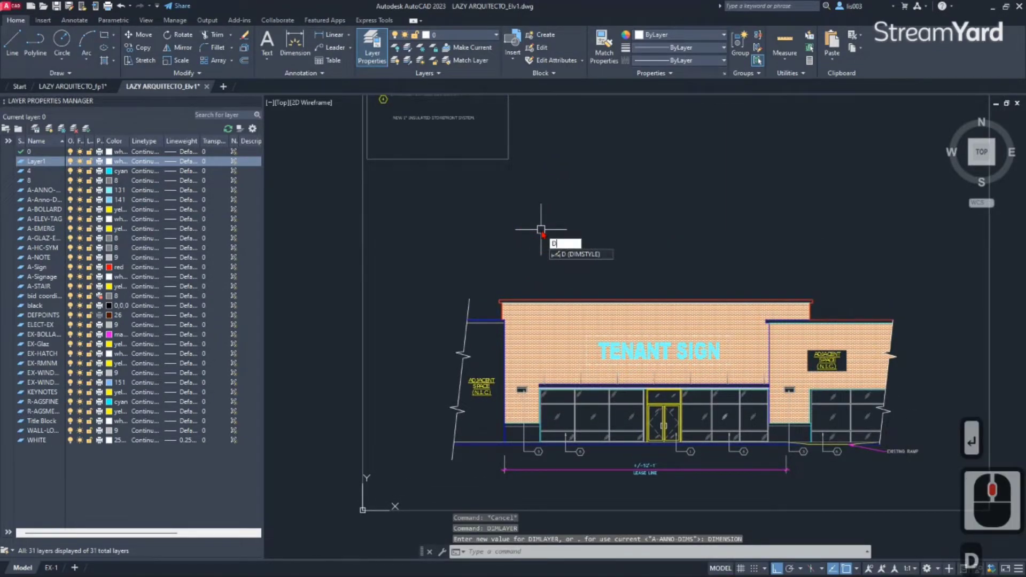
pyautogui.write('IM')
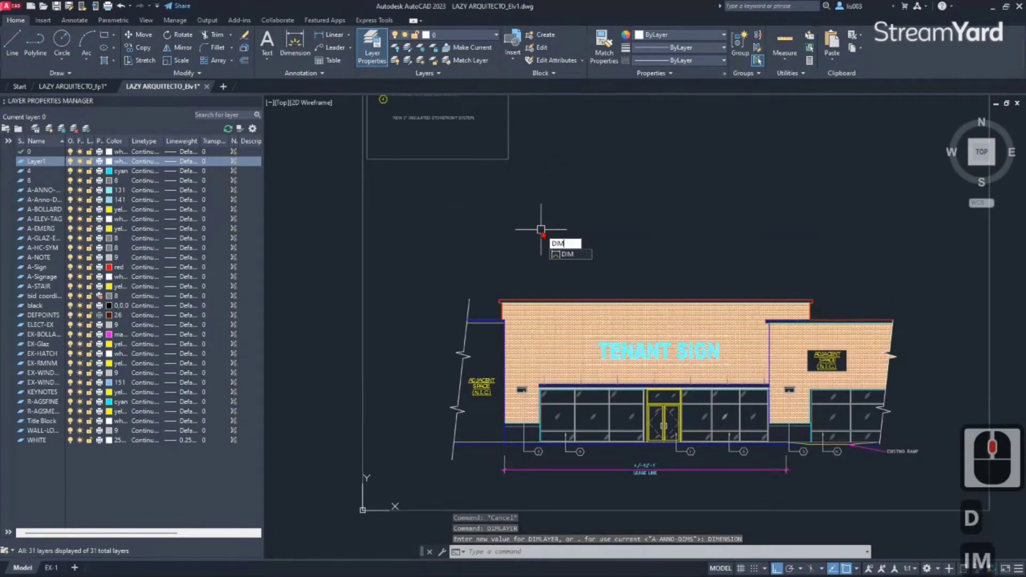
pyautogui.press('Return')
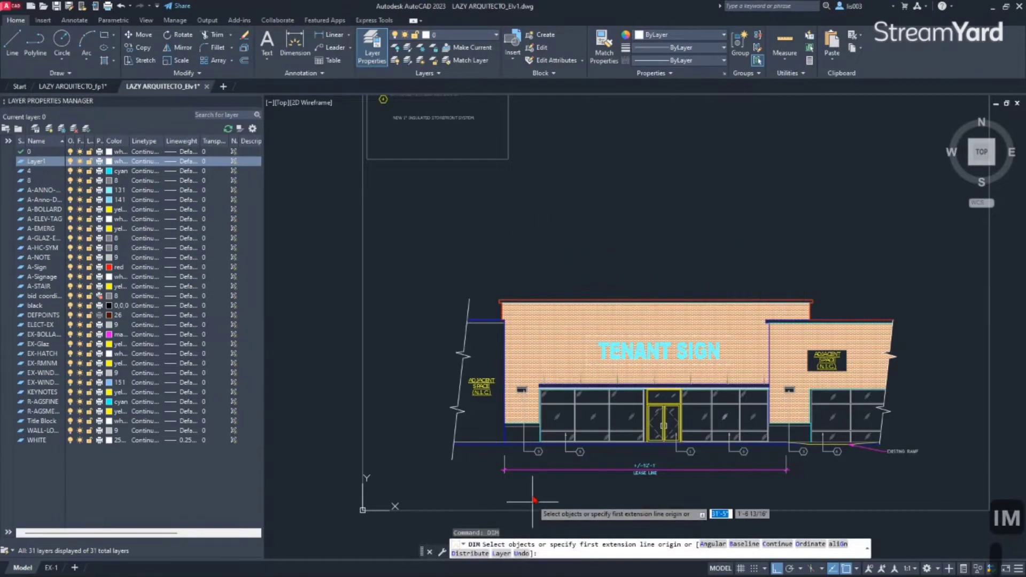
pyautogui.scroll(3, 535, 500)
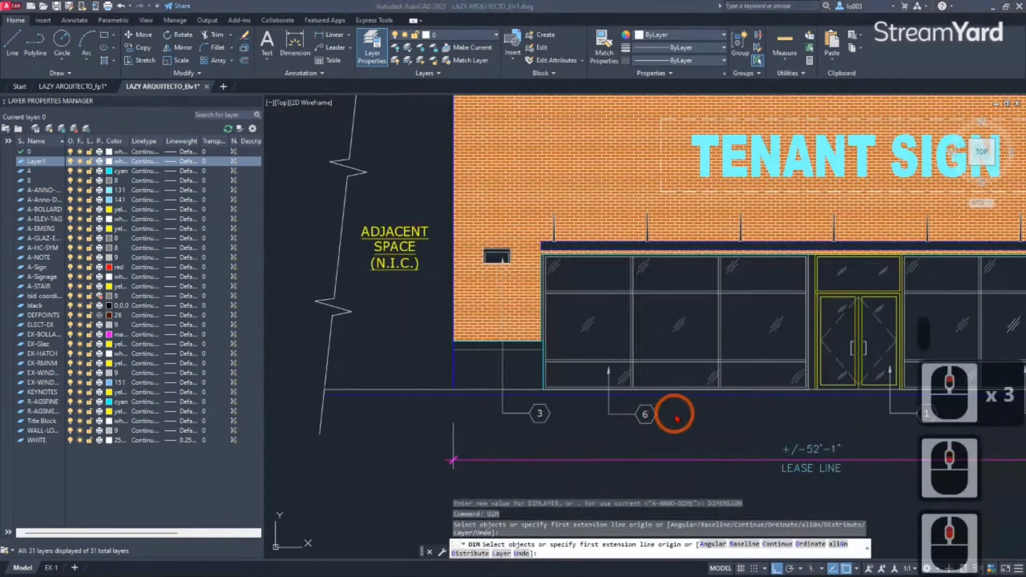
pyautogui.scroll(3, 855, 414)
pyautogui.click(740, 369)
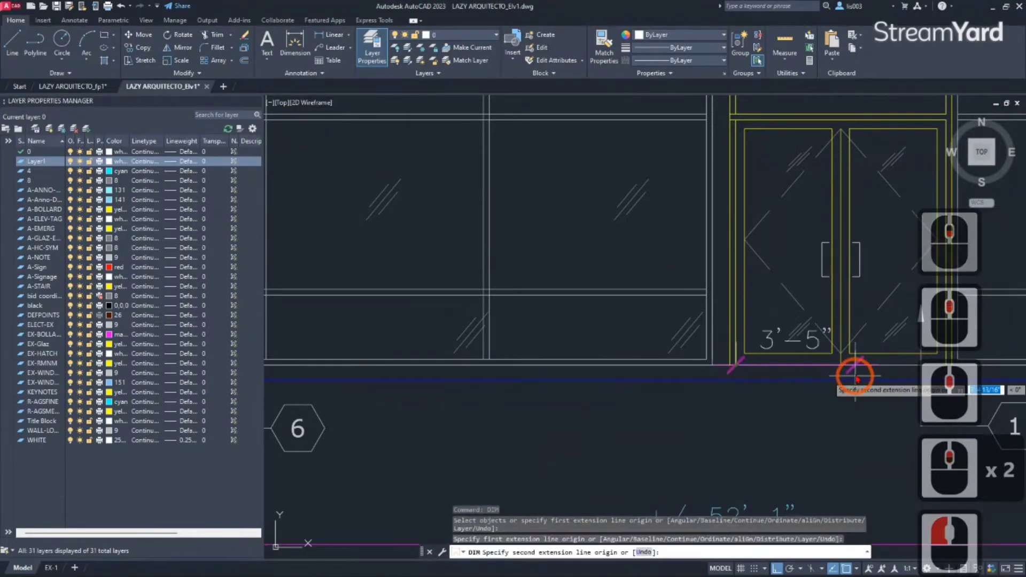
pyautogui.moveTo(855, 377); pyautogui.dragTo(597, 384, button='middle')
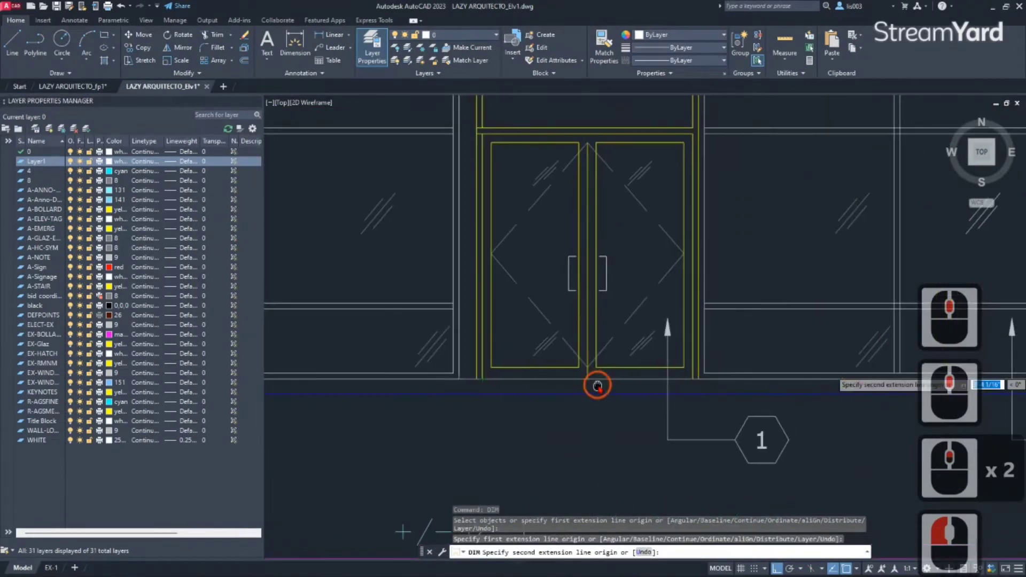
pyautogui.click(691, 381)
pyautogui.scroll(-2, 623, 418)
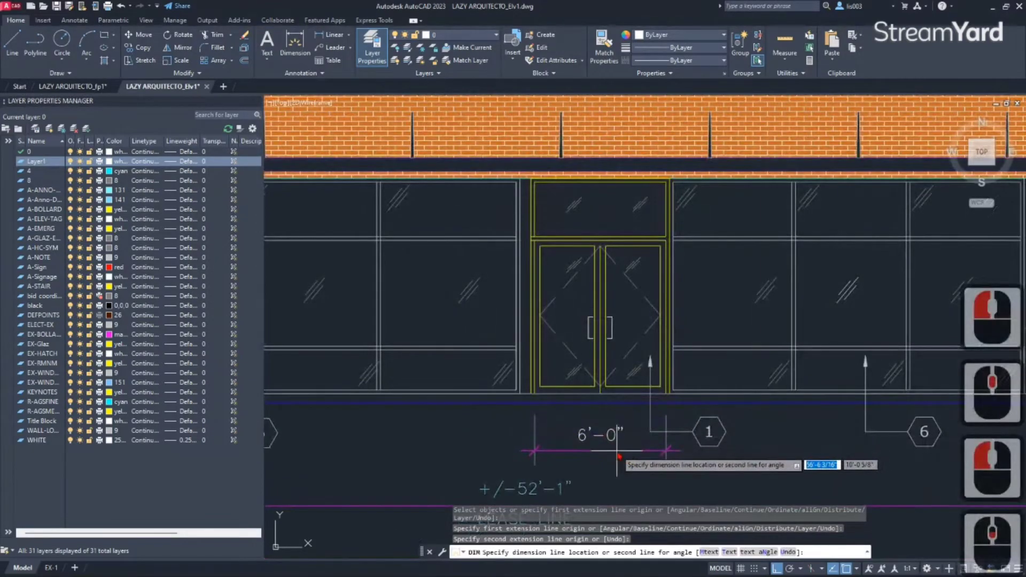
pyautogui.click(601, 459)
pyautogui.press('Escape')
# - Check the layer of the entrance door dimension and close the layer properties manager
pyautogui.click(543, 453)
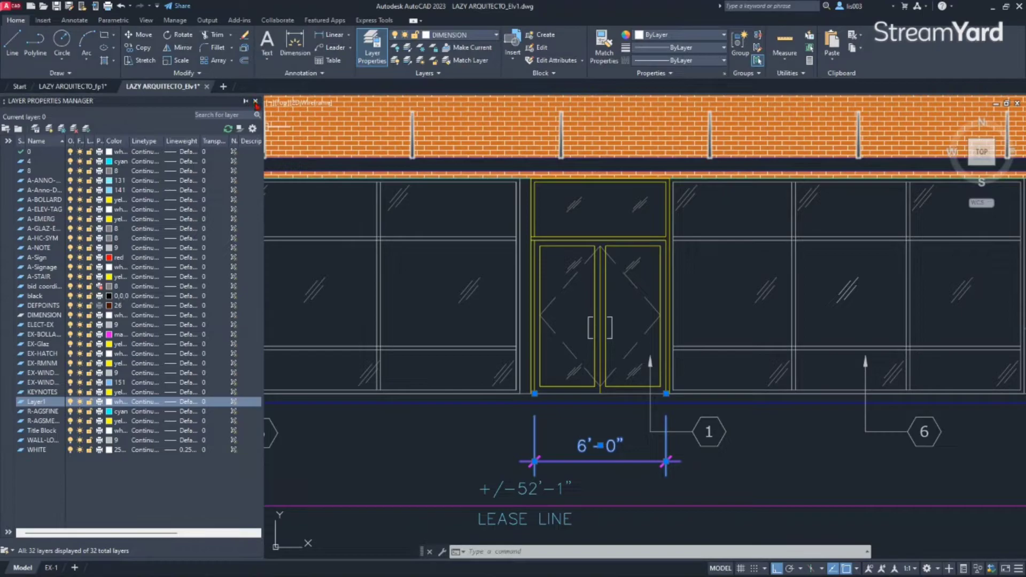
pyautogui.click(256, 101)
pyautogui.scroll(-4, 607, 456)
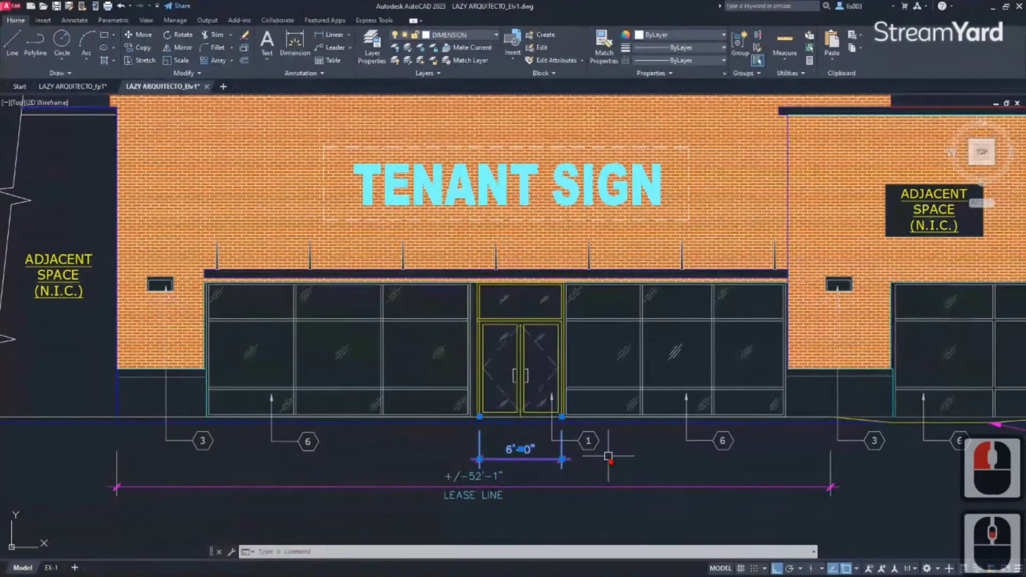
pyautogui.press('Escape')
# - Query the default layer for new text with TEXTLAYER, leaving without entering a new value
pyautogui.scroll(-2, 608, 456)
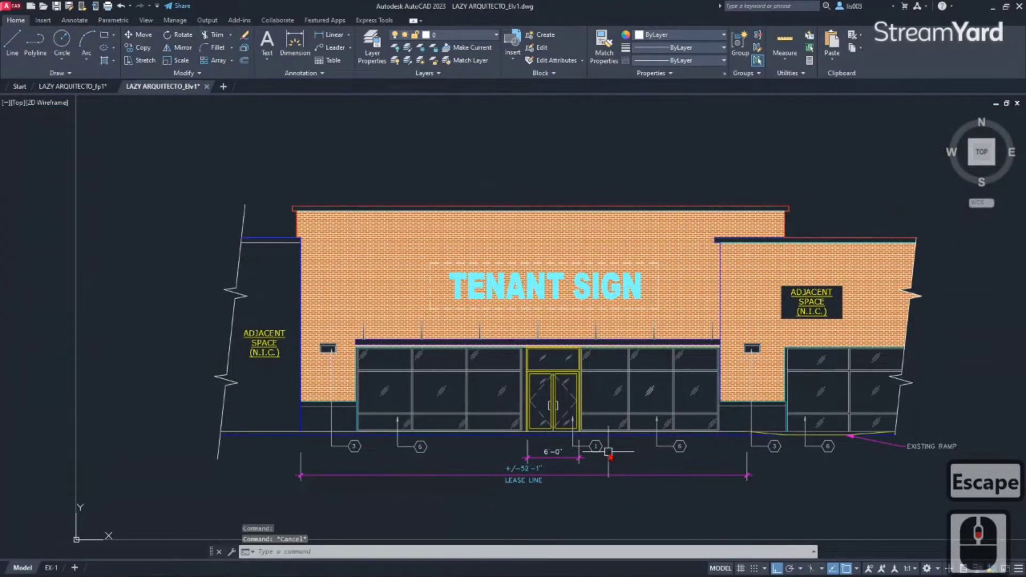
pyautogui.write('TEXT')
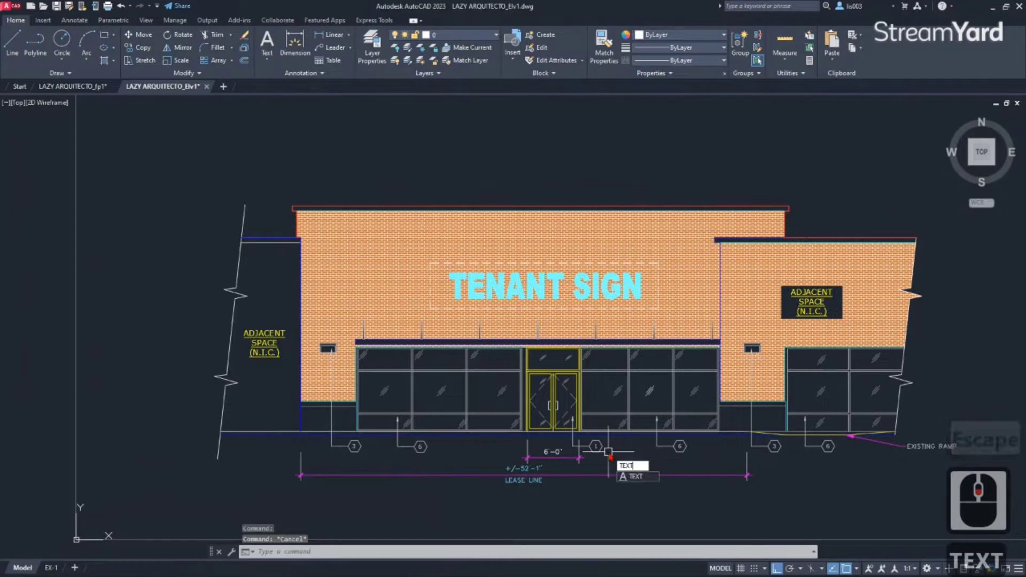
pyautogui.write('LAYER')
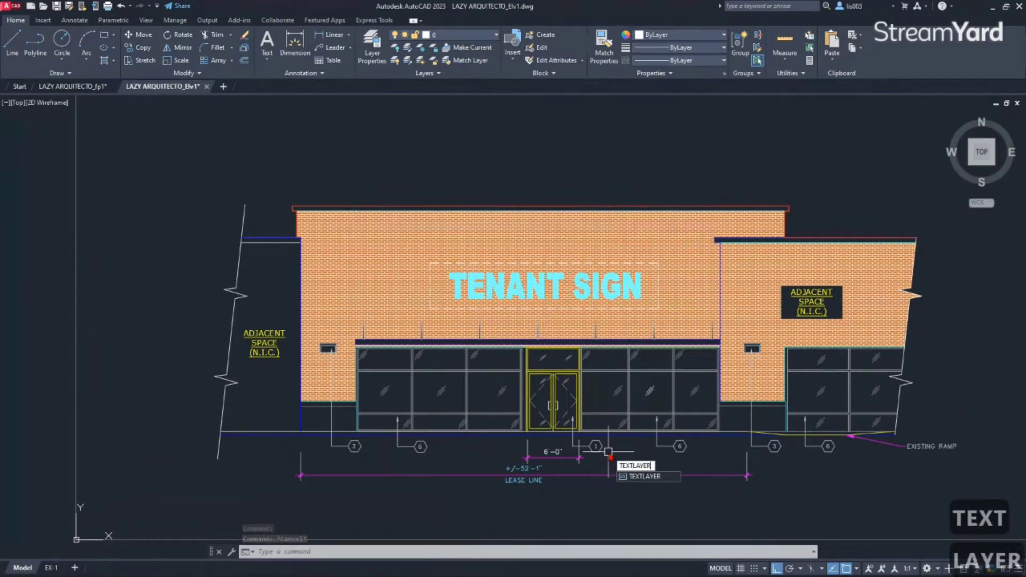
pyautogui.press('Return')
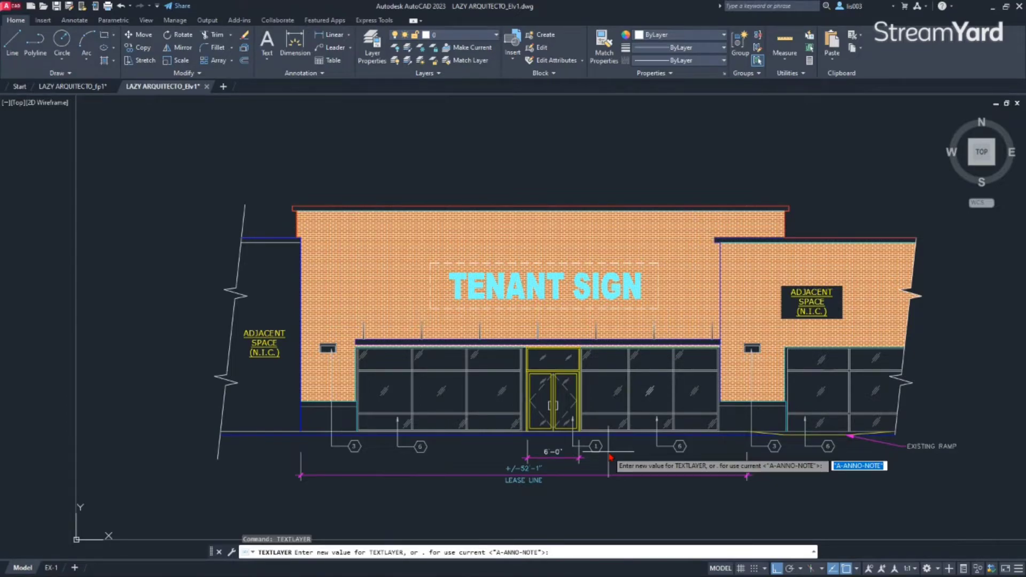
pyautogui.press('Escape')
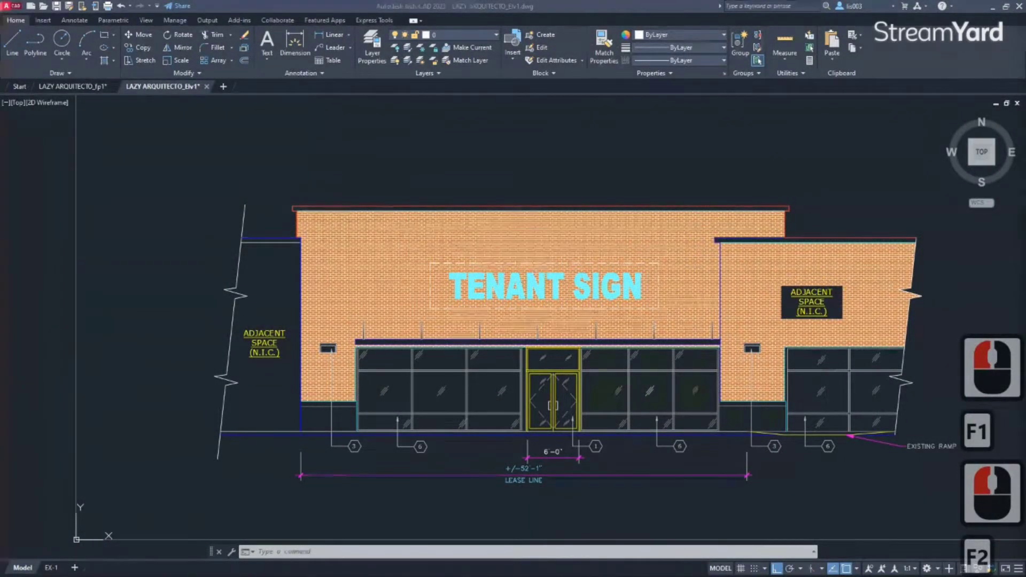
pyautogui.middleClick(549, 179)
pyautogui.middleClick(548, 179)
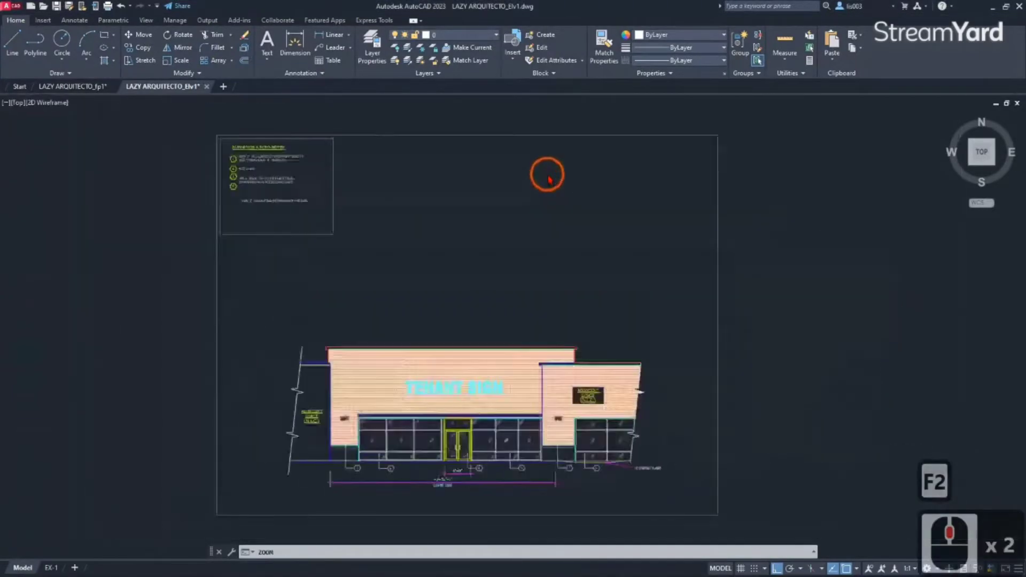
pyautogui.scroll(-2, 547, 174)
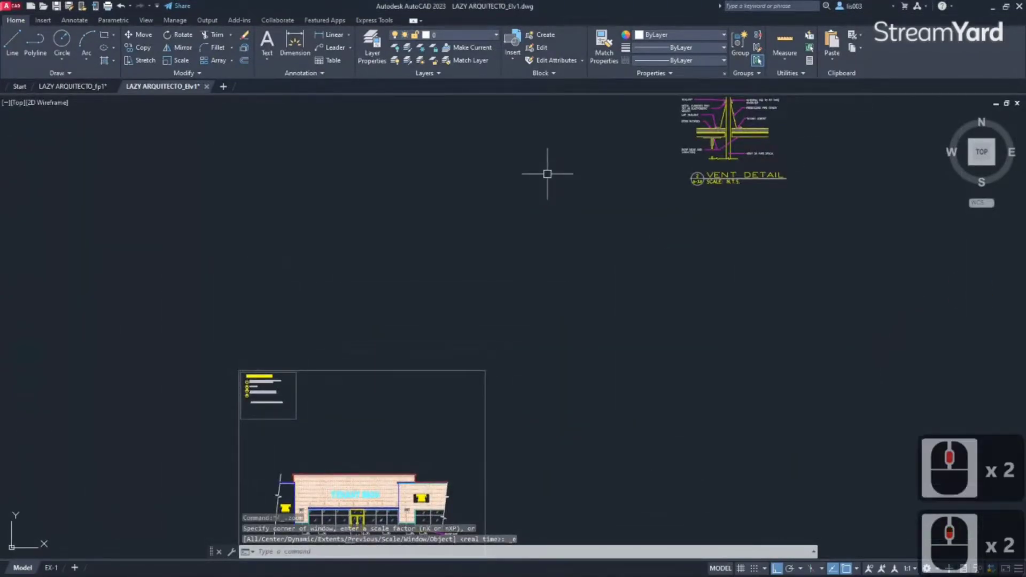
pyautogui.scroll(-1, 547, 174)
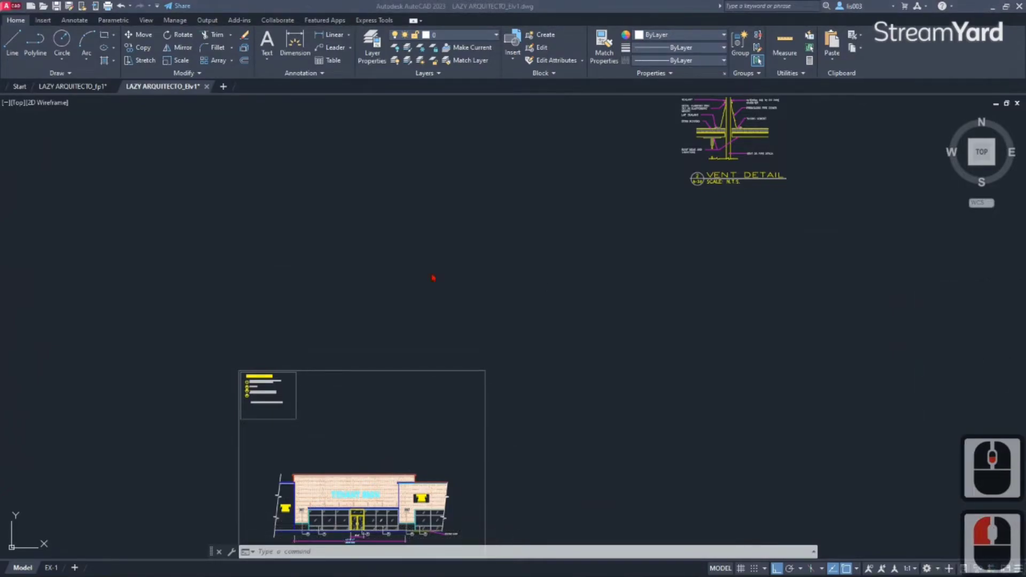
pyautogui.click(416, 270)
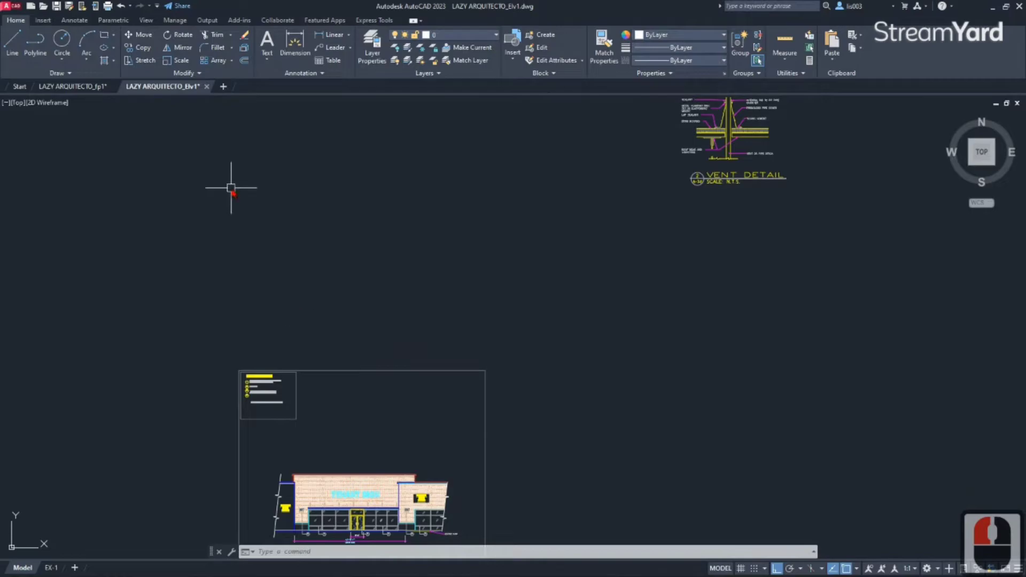
# - Switch back to the LAZY ARQUITECTO_fp1 floor plan drawing and center the plan in view
pyautogui.click(73, 86)
pyautogui.moveTo(339, 367); pyautogui.dragTo(536, 363, button='middle')
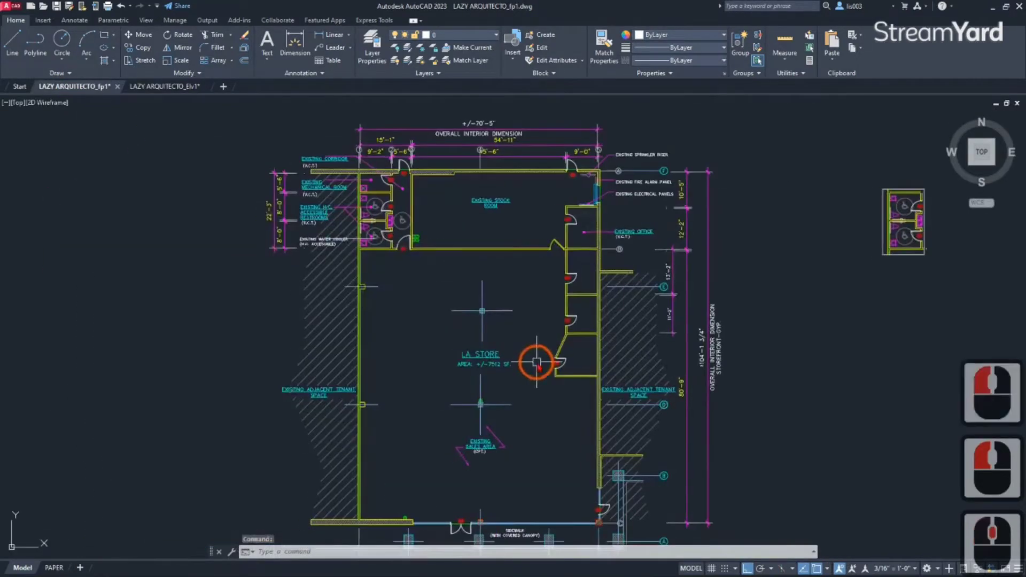
# - Erase the hatched column and its crossing grid lines just above the LA STORE label in the floor plan
pyautogui.scroll(1, 481, 269)
pyautogui.scroll(1, 595, 270)
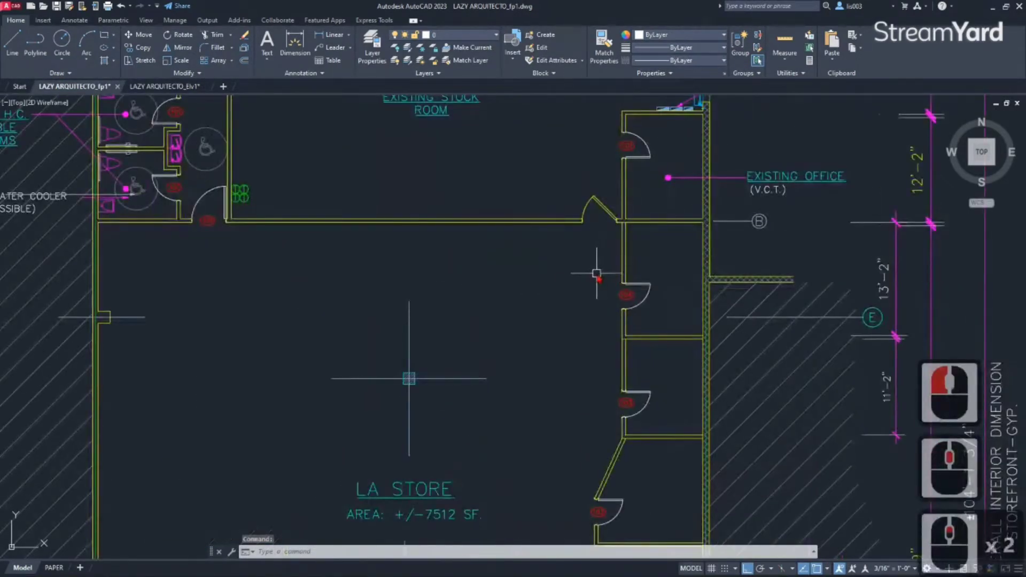
pyautogui.moveTo(597, 274); pyautogui.dragTo(595, 298, button='middle')
pyautogui.moveTo(479, 361); pyautogui.dragTo(430, 336, button='middle')
pyautogui.scroll(1, 387, 383)
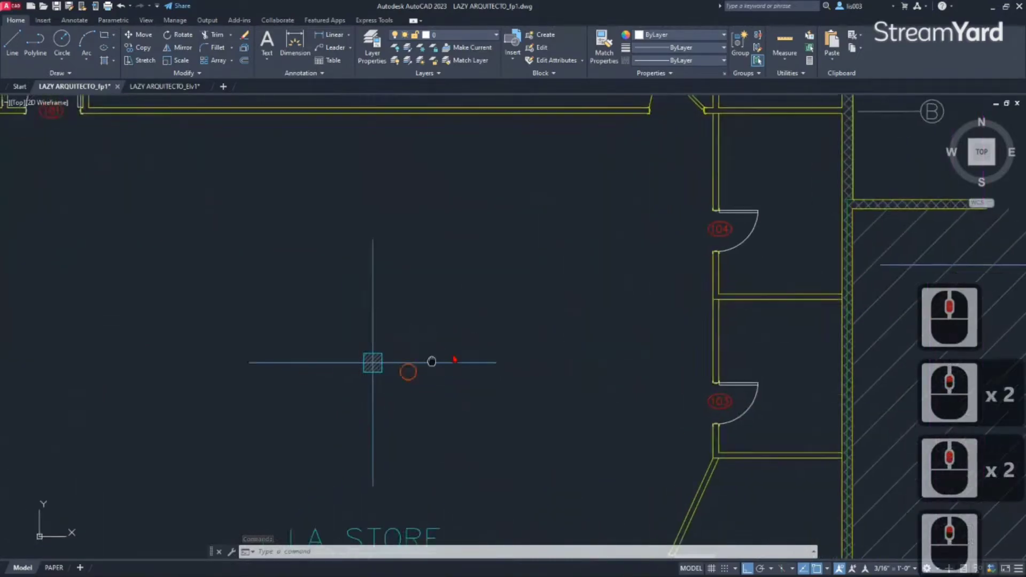
pyautogui.moveTo(391, 380); pyautogui.dragTo(474, 351, button='middle')
pyautogui.scroll(-2, 346, 357)
pyautogui.scroll(2, 396, 371)
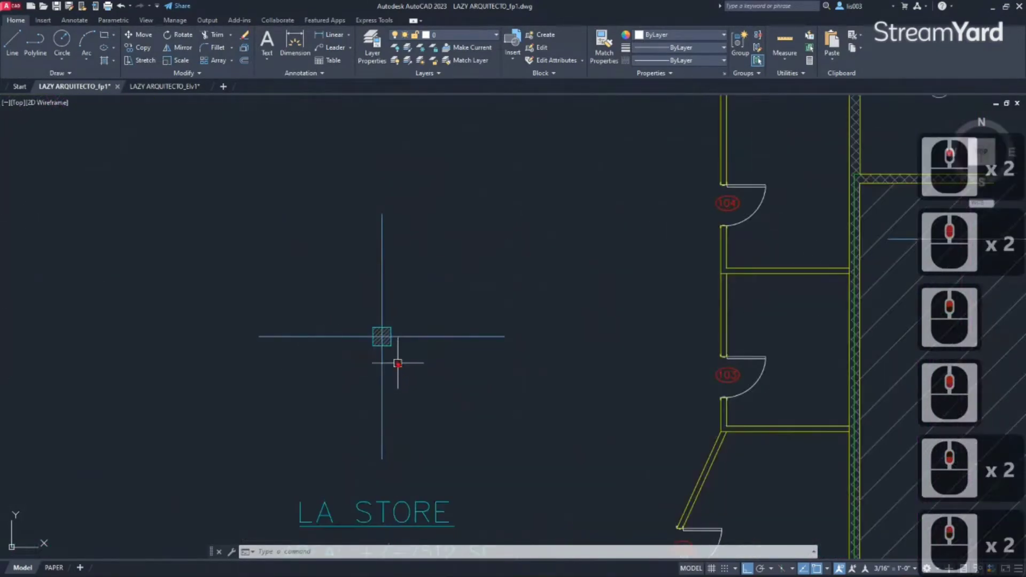
pyautogui.click(419, 362)
pyautogui.click(377, 308)
pyautogui.press('Delete')
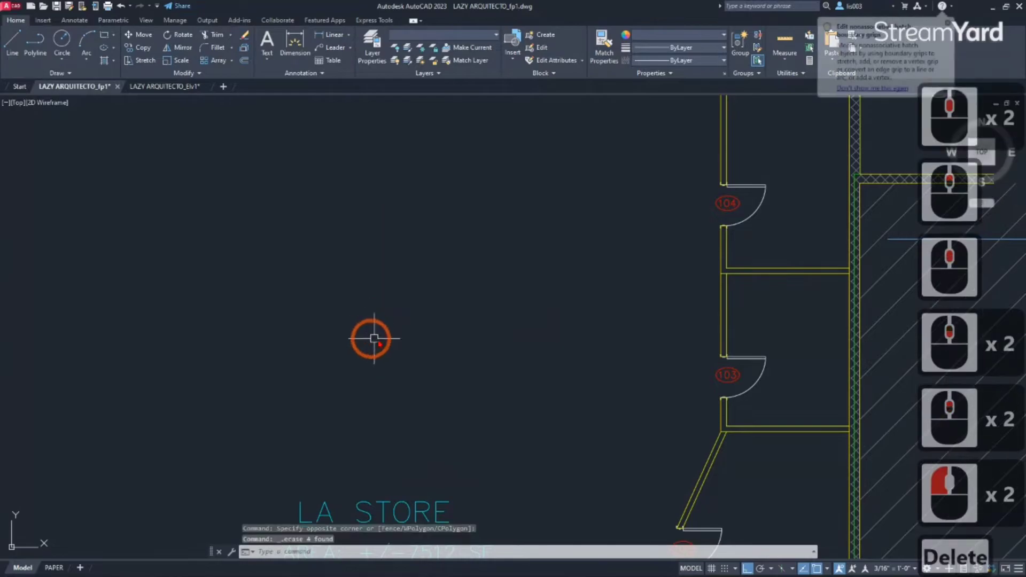
# - Copy room 103's front wall, door, door tag and lower partition to directly below room 102, aligned vertically with the original
pyautogui.scroll(-2, 374, 338)
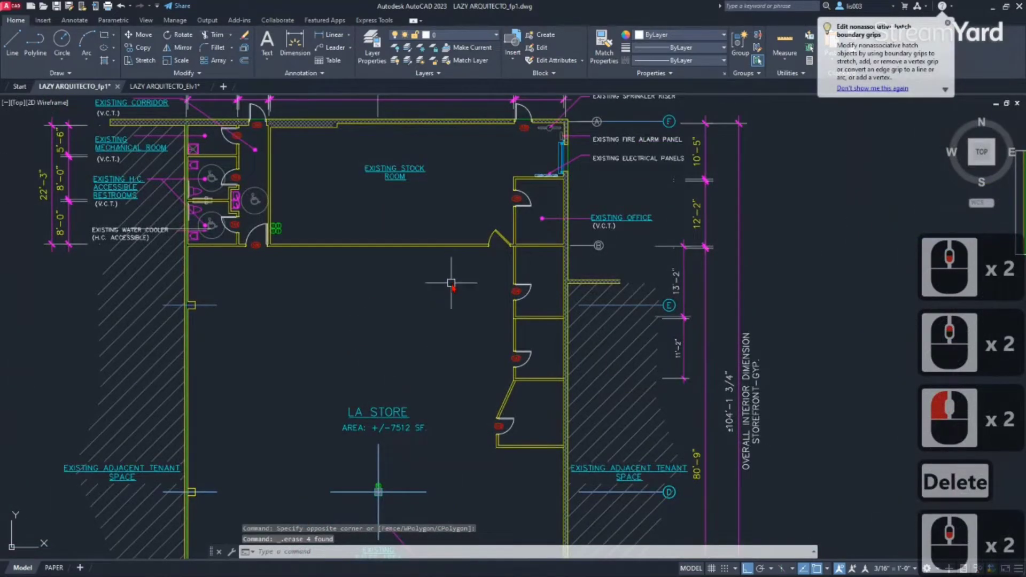
pyautogui.scroll(2, 492, 271)
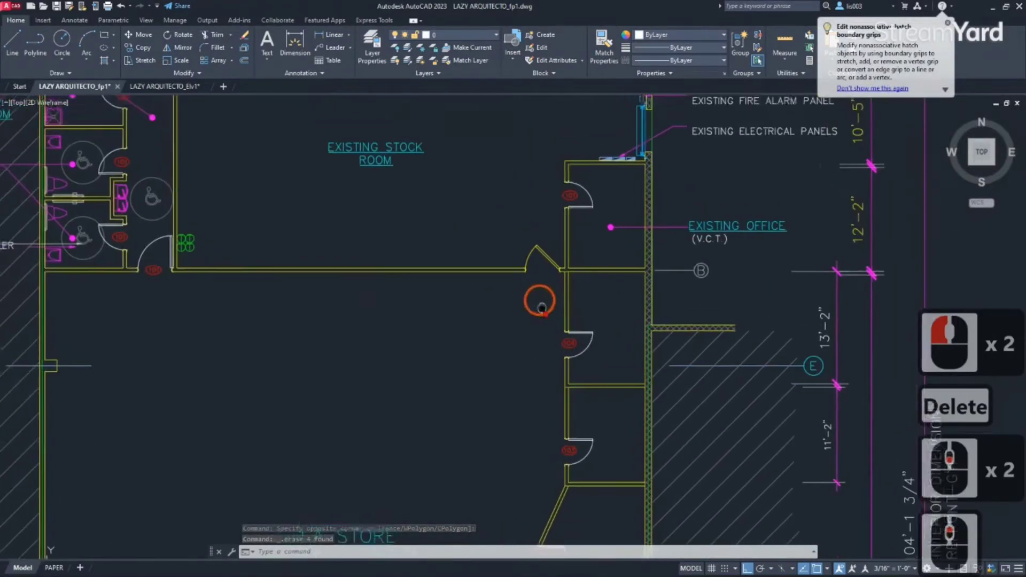
pyautogui.moveTo(542, 308); pyautogui.dragTo(544, 313, button='middle')
pyautogui.moveTo(578, 350); pyautogui.dragTo(585, 157, button='middle')
pyautogui.scroll(1, 625, 310)
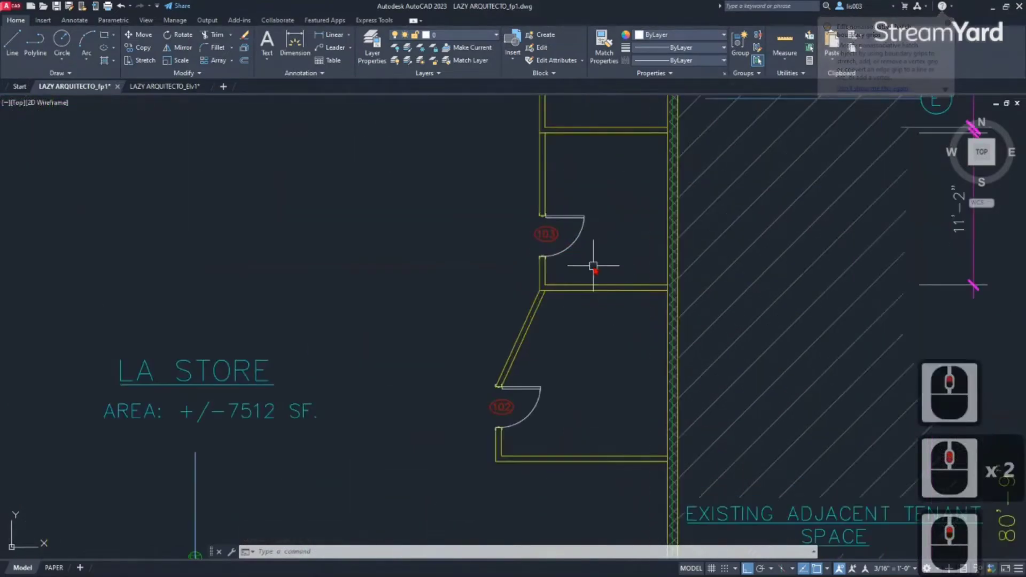
pyautogui.click(594, 266)
pyautogui.click(506, 194)
pyautogui.moveTo(603, 189); pyautogui.dragTo(603, 233, button='middle')
pyautogui.click(616, 350)
pyautogui.click(609, 298)
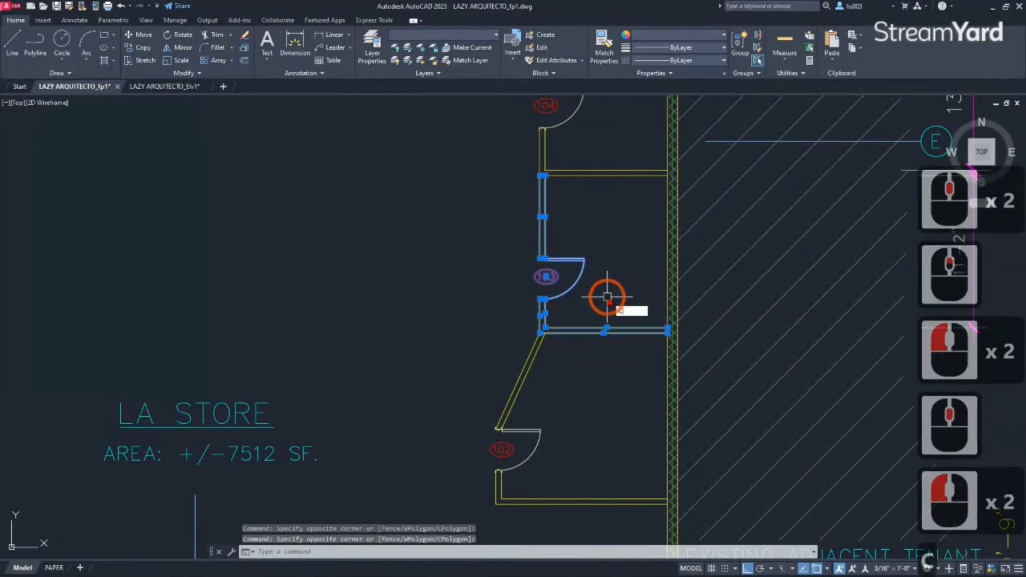
pyautogui.write('co')
pyautogui.press('Return')
pyautogui.scroll(2, 538, 201)
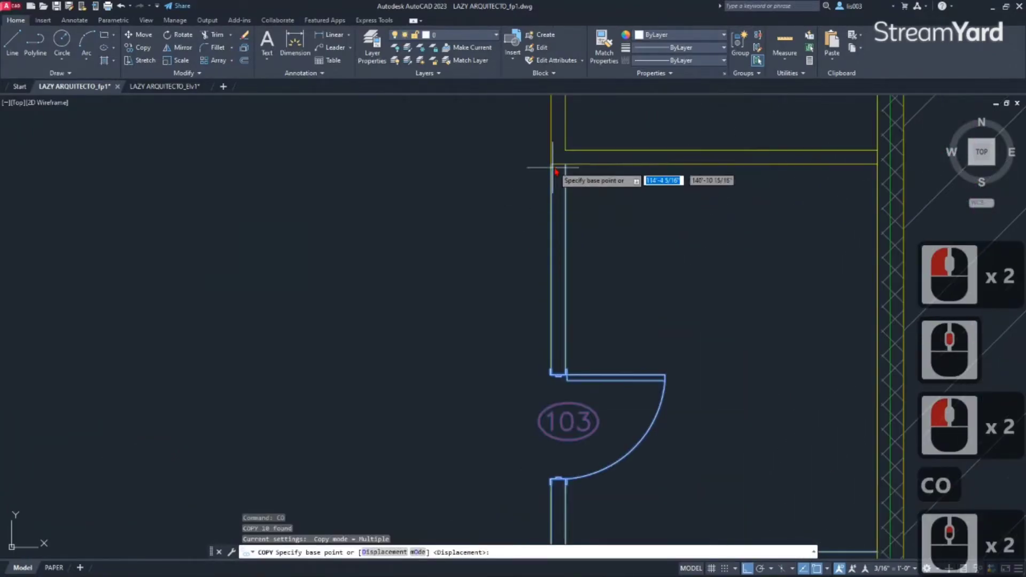
pyautogui.click(553, 166)
pyautogui.scroll(-3, 550, 182)
pyautogui.scroll(2, 564, 390)
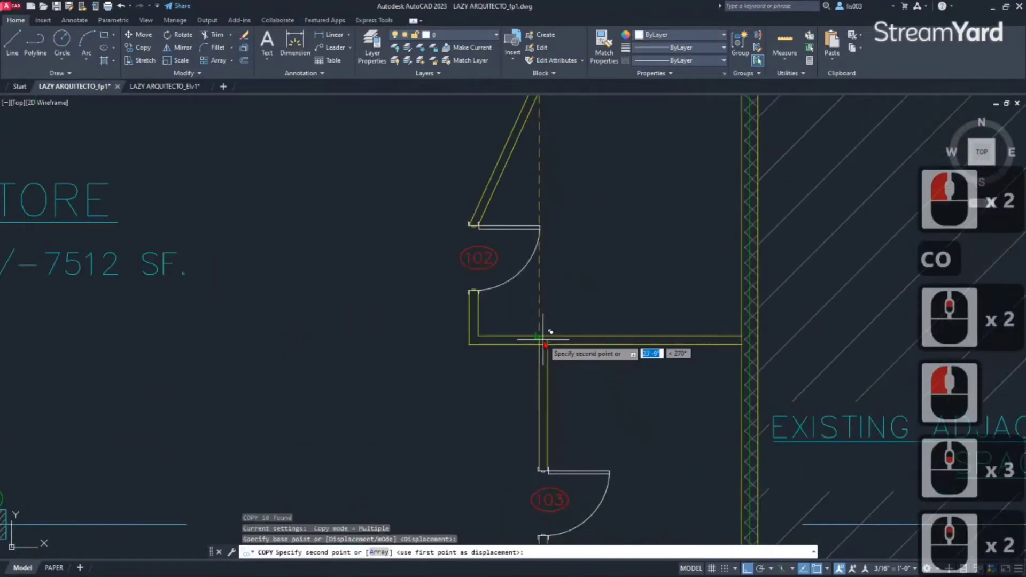
pyautogui.press('Escape')
pyautogui.scroll(-2, 540, 343)
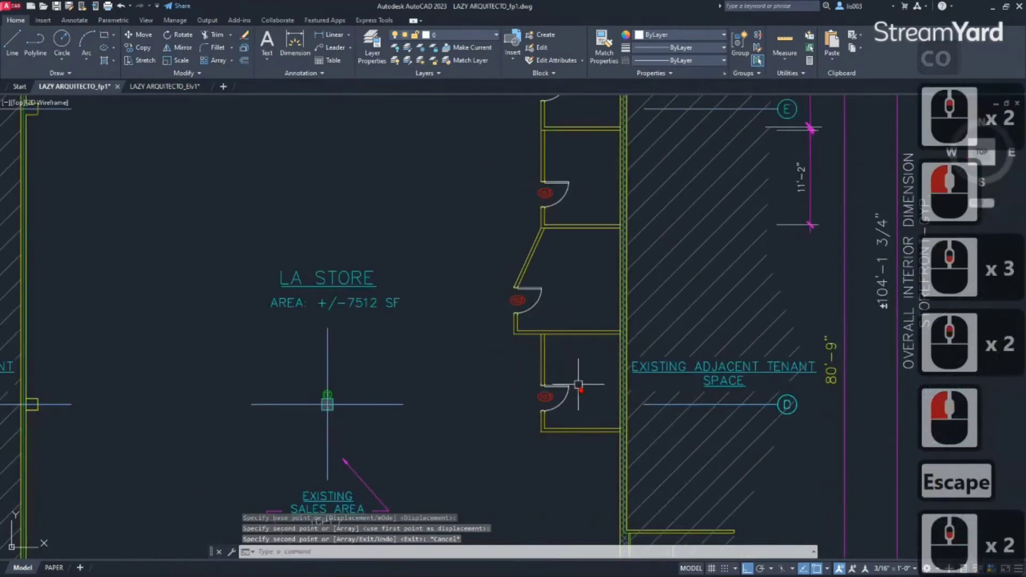
# - Restore the erased column and grid lines with OOPS, keeping the copied room
pyautogui.scroll(-1, 539, 406)
pyautogui.scroll(-2, 428, 425)
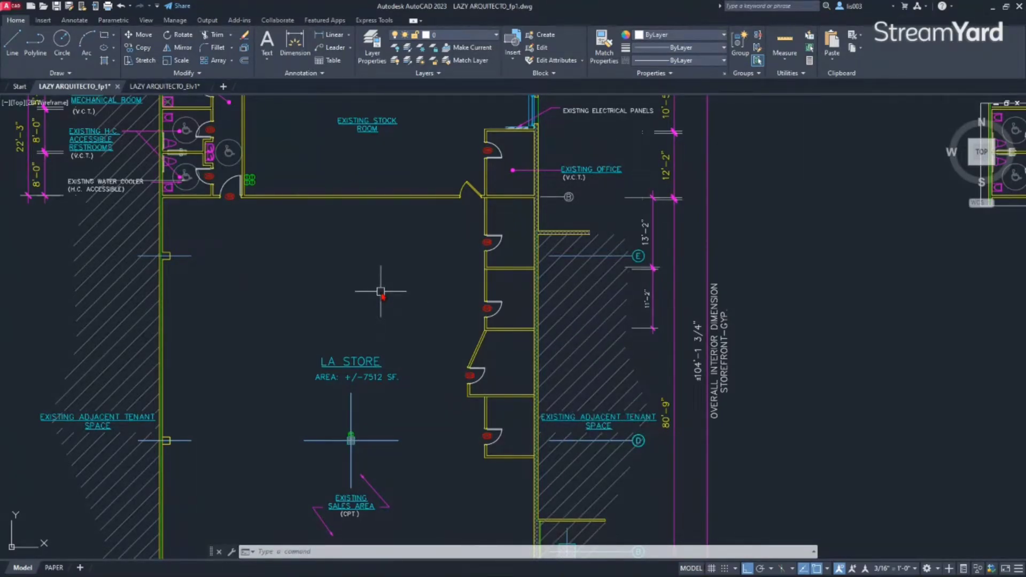
pyautogui.write('OOP')
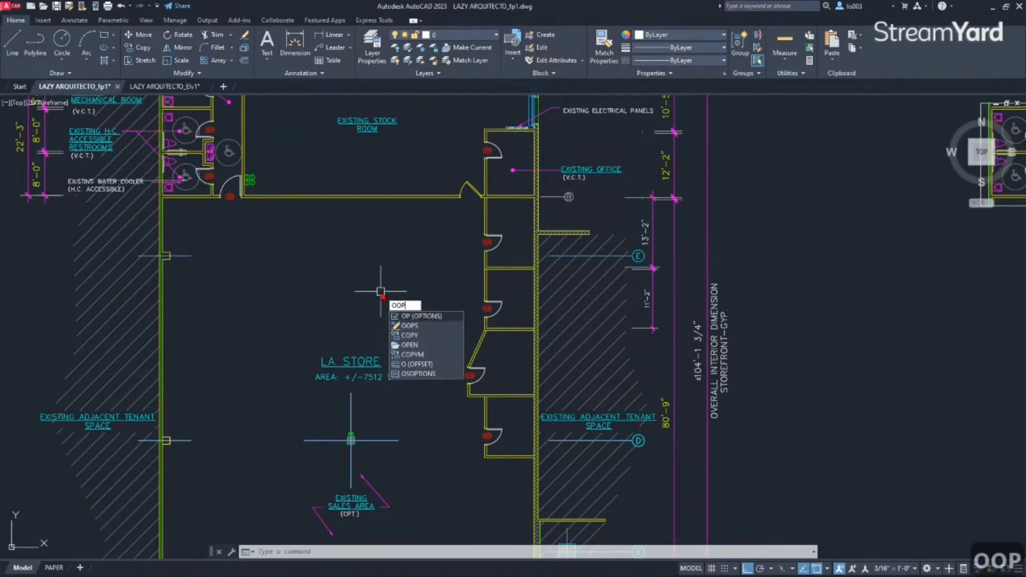
pyautogui.write('S')
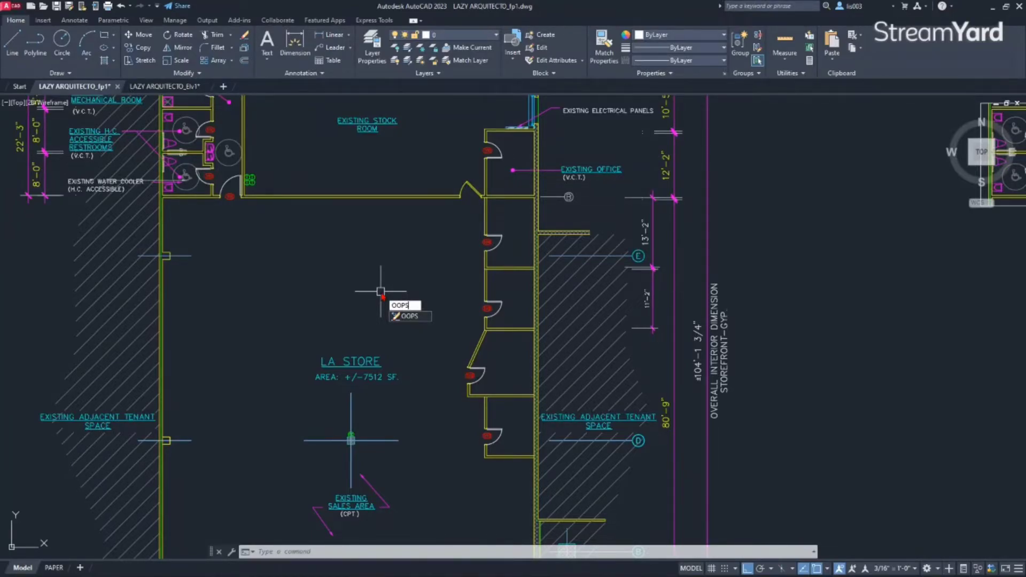
pyautogui.press('Return')
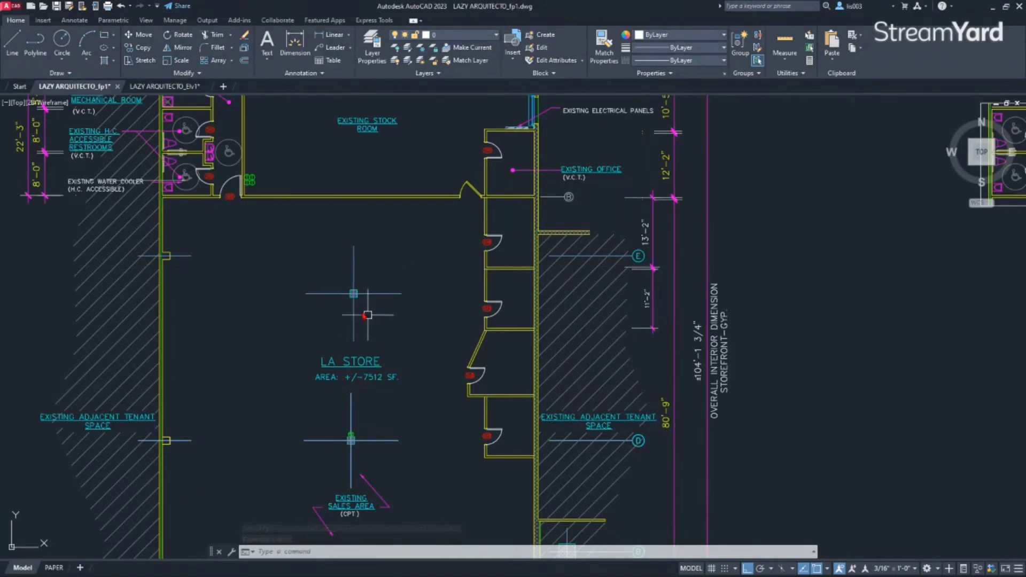
pyautogui.scroll(2, 368, 315)
pyautogui.scroll(-2, 356, 323)
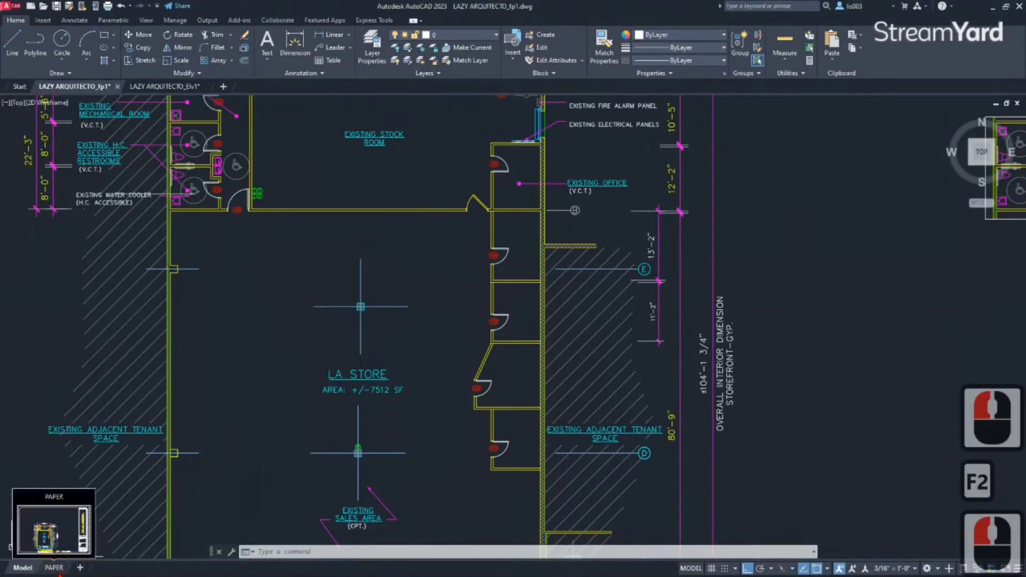
# - Switch to the PAPER layout, fit the whole sheet in view and check the extent of its viewport boundary
pyautogui.click(54, 568)
pyautogui.middleClick(369, 252)
pyautogui.middleClick(369, 252)
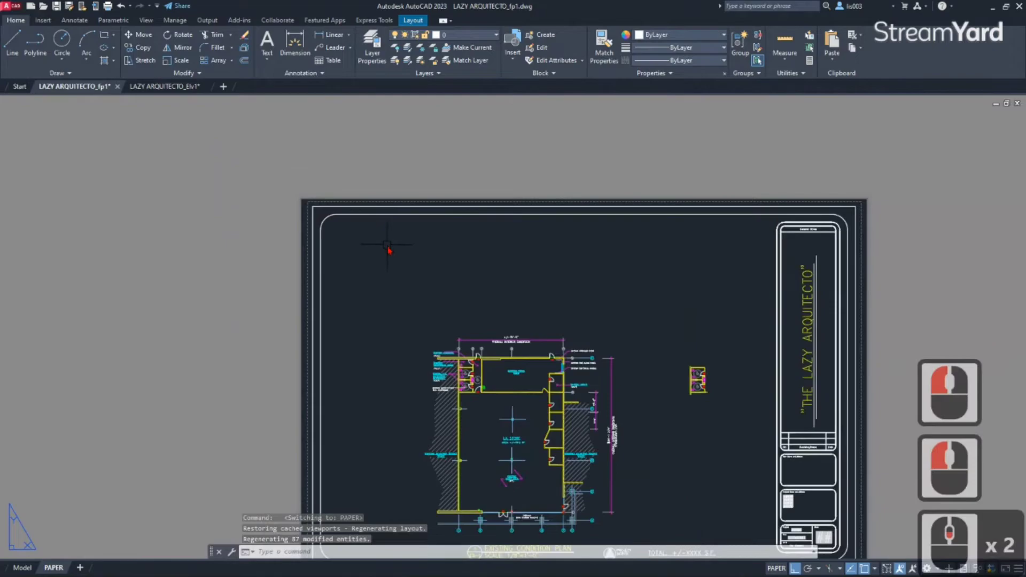
pyautogui.middleClick(389, 252)
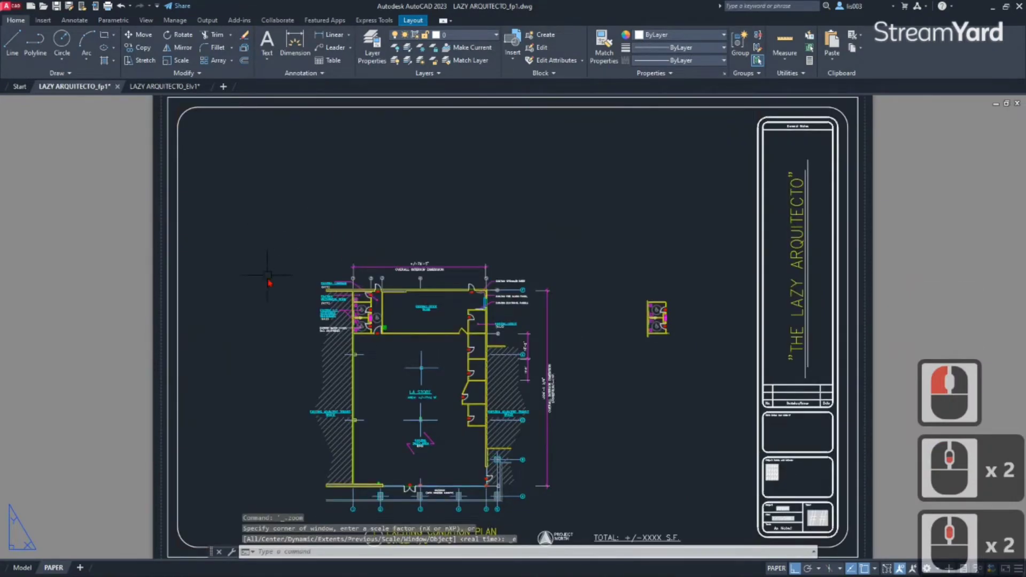
pyautogui.click(184, 113)
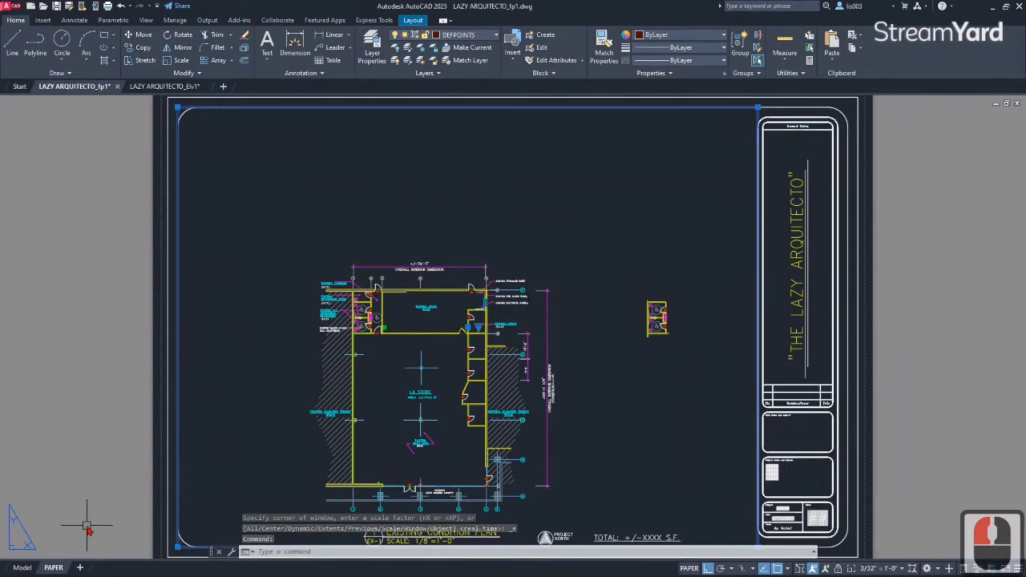
pyautogui.press('Escape')
# - Return to model space and view the whole floor plan with the separate restroom detail
pyautogui.click(22, 568)
pyautogui.scroll(-3, 453, 304)
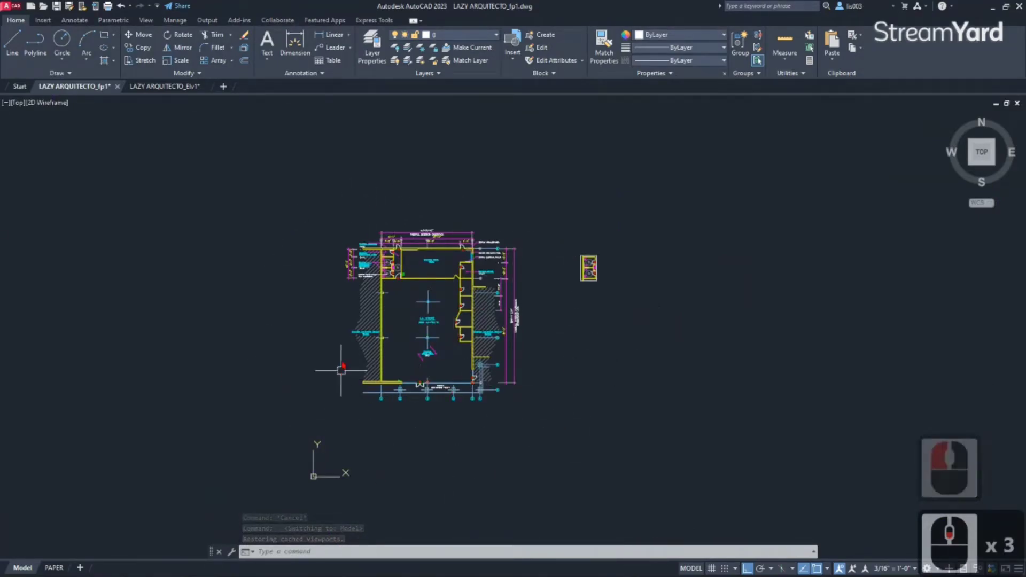
pyautogui.scroll(2, 340, 370)
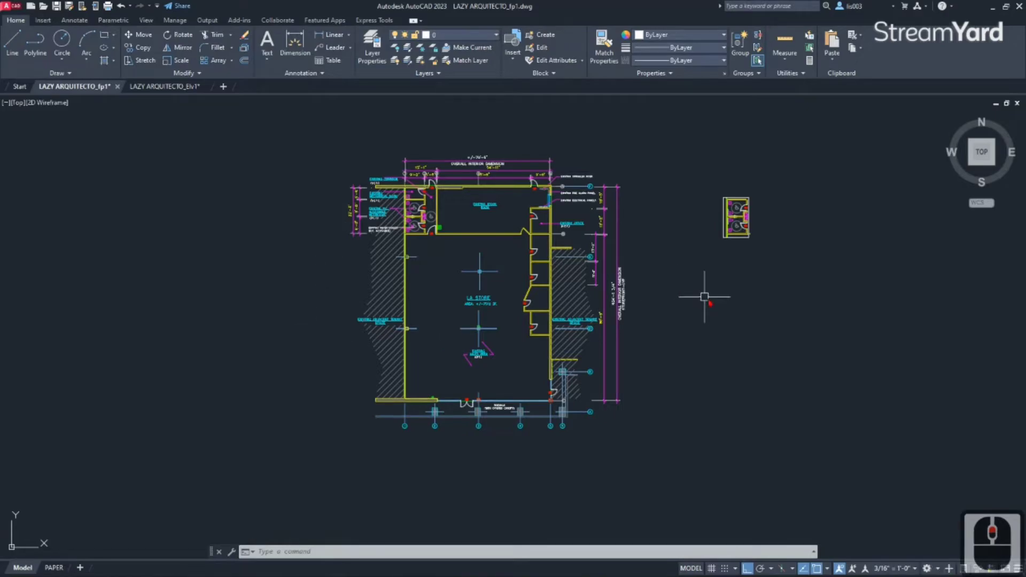
# - On the PAPER layout, draw a rectangle over the viewport boundary, from the sheet border's upper-left corner to the lower border at the title block's left edge
pyautogui.click(53, 568)
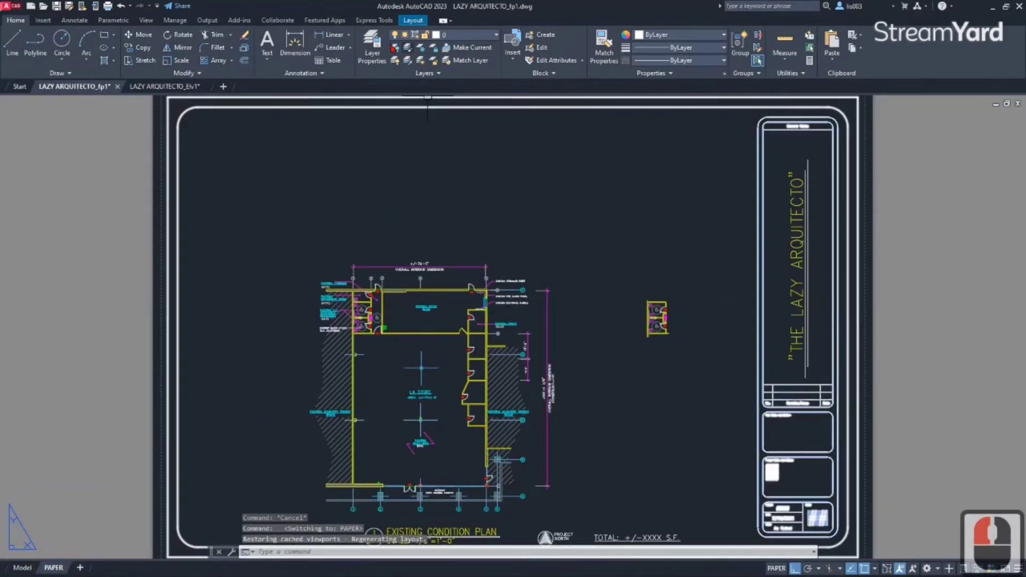
pyautogui.moveTo(257, 156); pyautogui.dragTo(257, 178, button='middle')
pyautogui.write('RE')
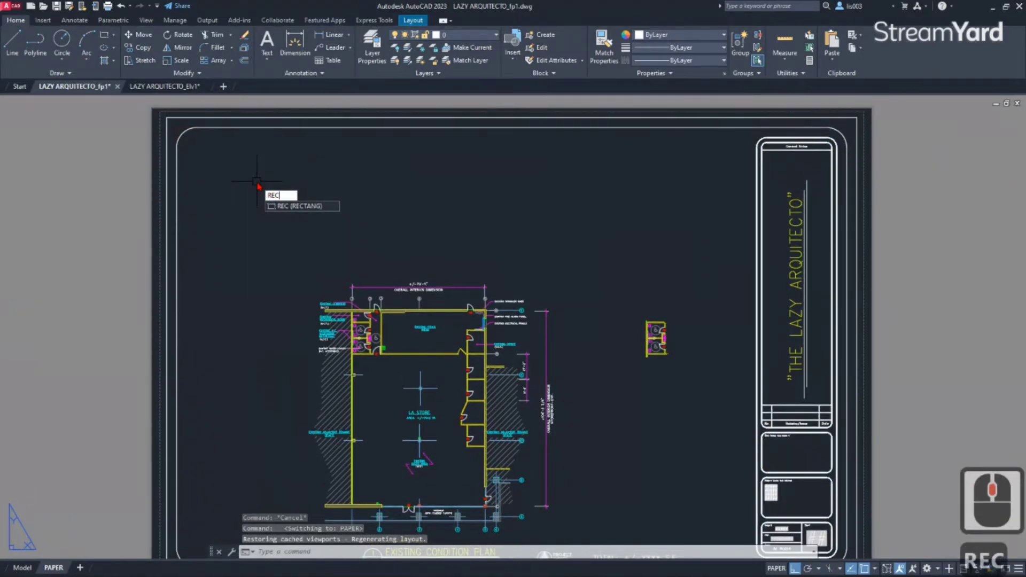
pyautogui.write('C')
pyautogui.press('Return')
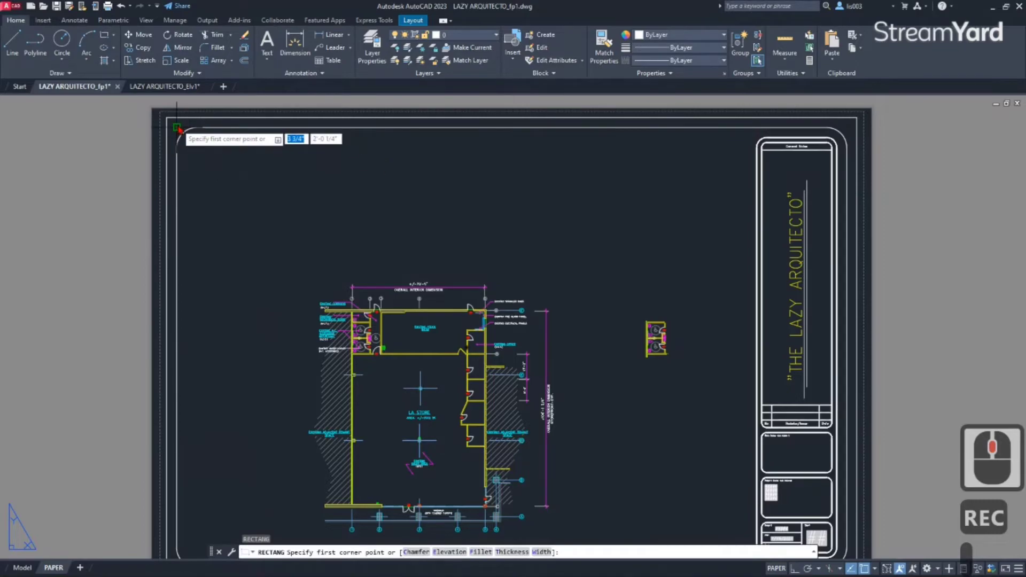
pyautogui.click(177, 127)
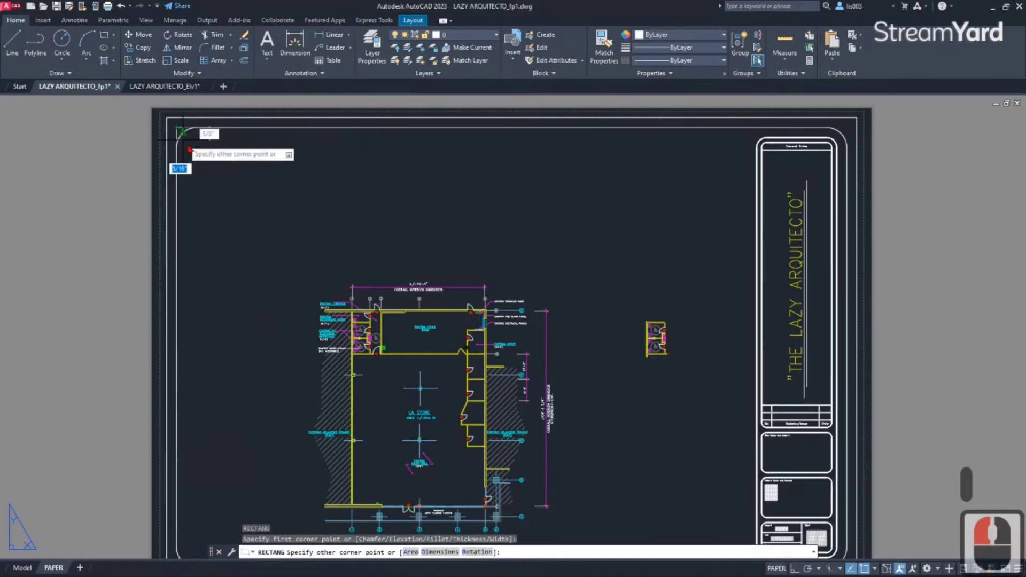
pyautogui.scroll(-2, 252, 204)
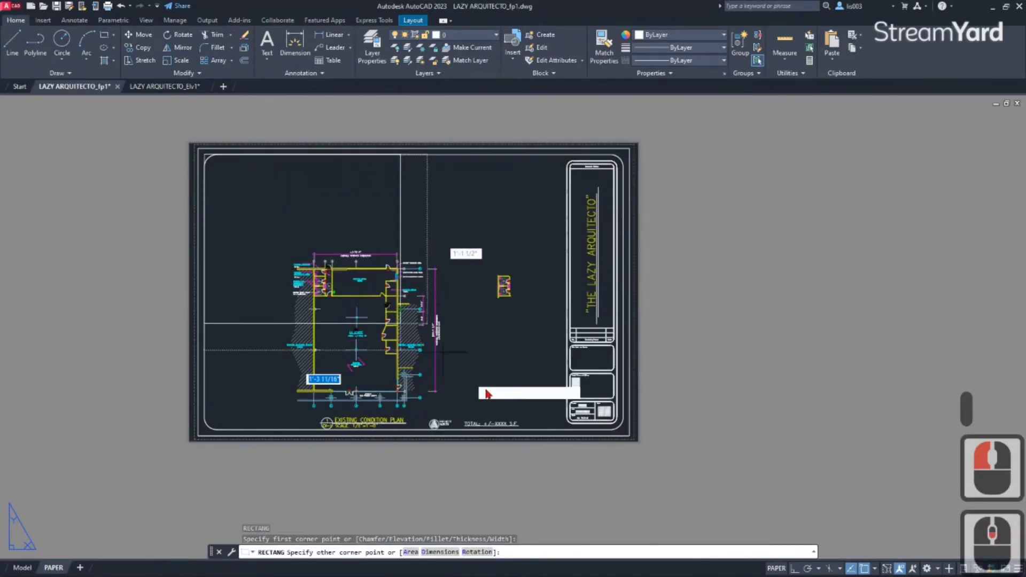
pyautogui.scroll(6, 572, 438)
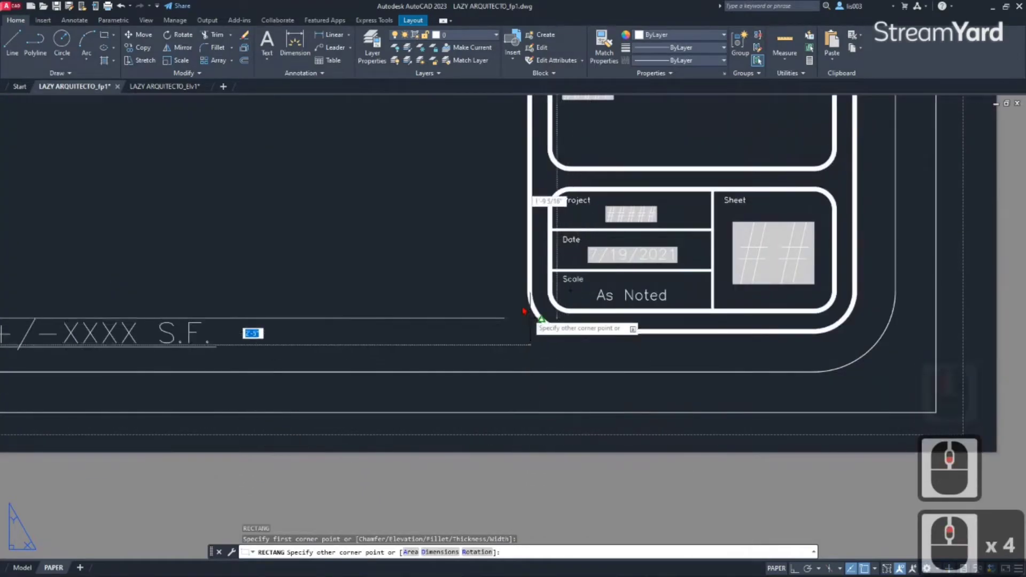
pyautogui.click(531, 371)
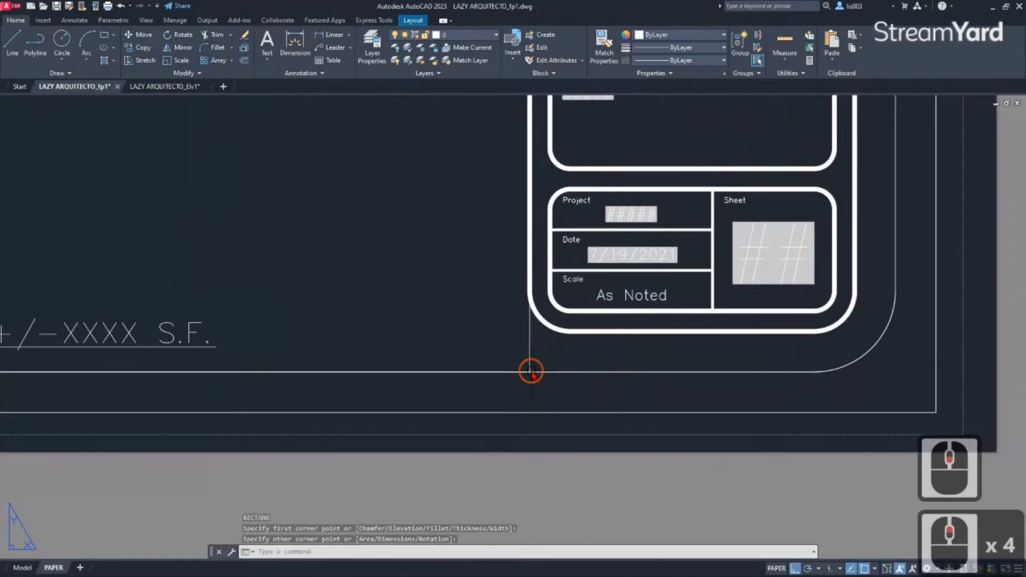
pyautogui.scroll(-4, 550, 393)
pyautogui.scroll(3, 299, 200)
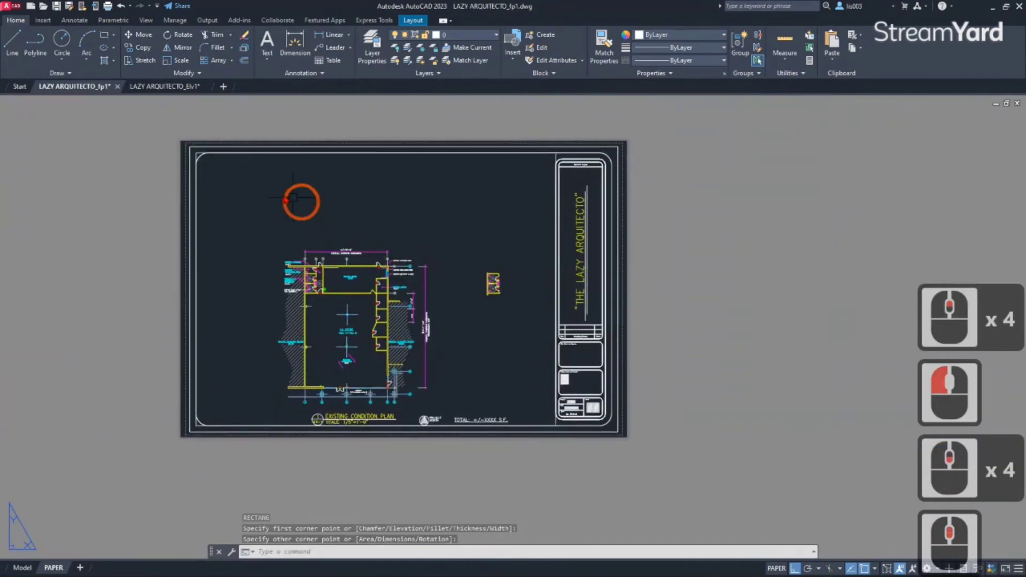
# - Transfer the rectangle over the viewport boundary from paper space to model space with CHSPACE, then return to paper space
pyautogui.write('cha')
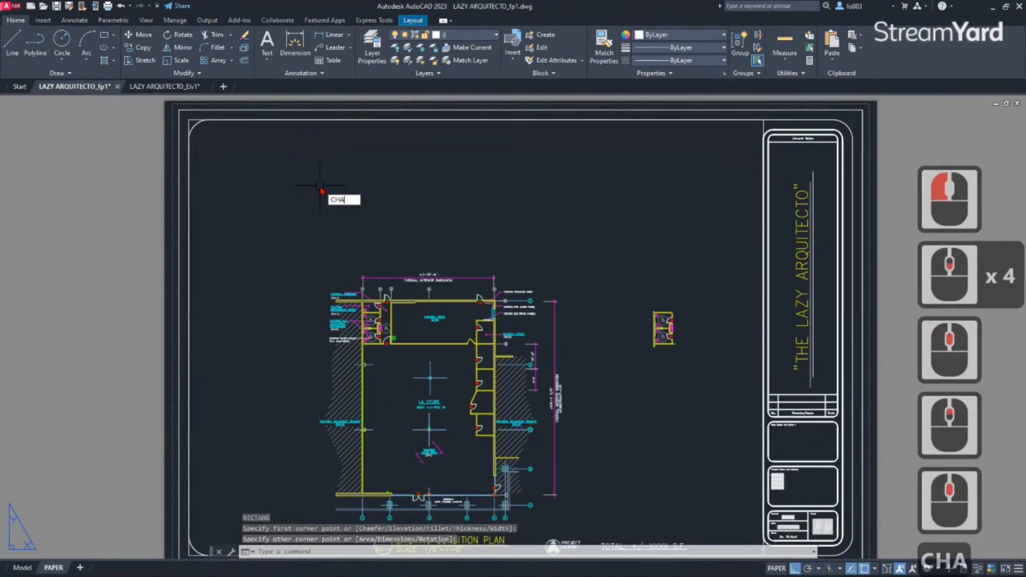
pyautogui.write('ns')
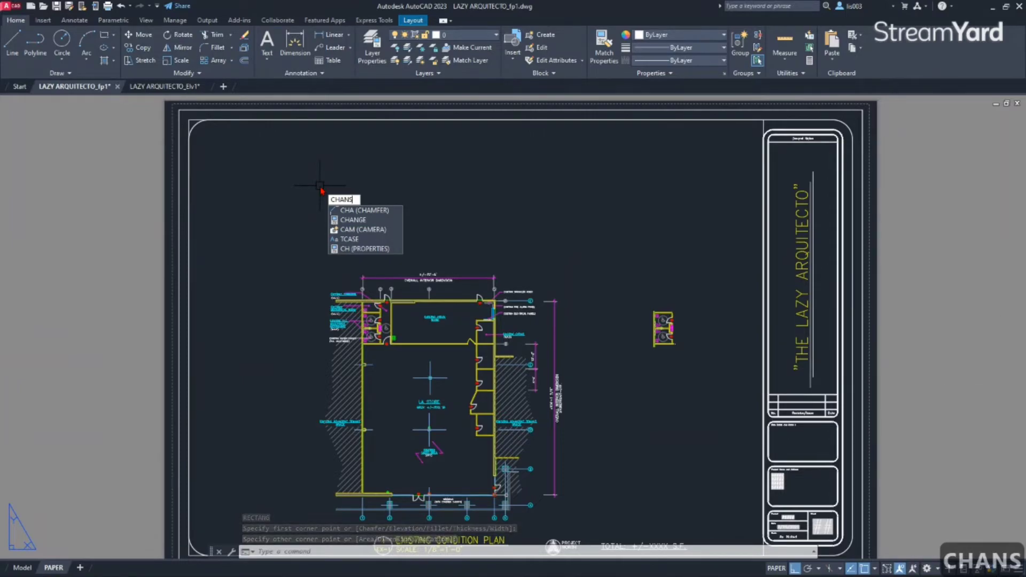
pyautogui.press('BackSpace')
pyautogui.press('BackSpace')
pyautogui.press('BackSpace')
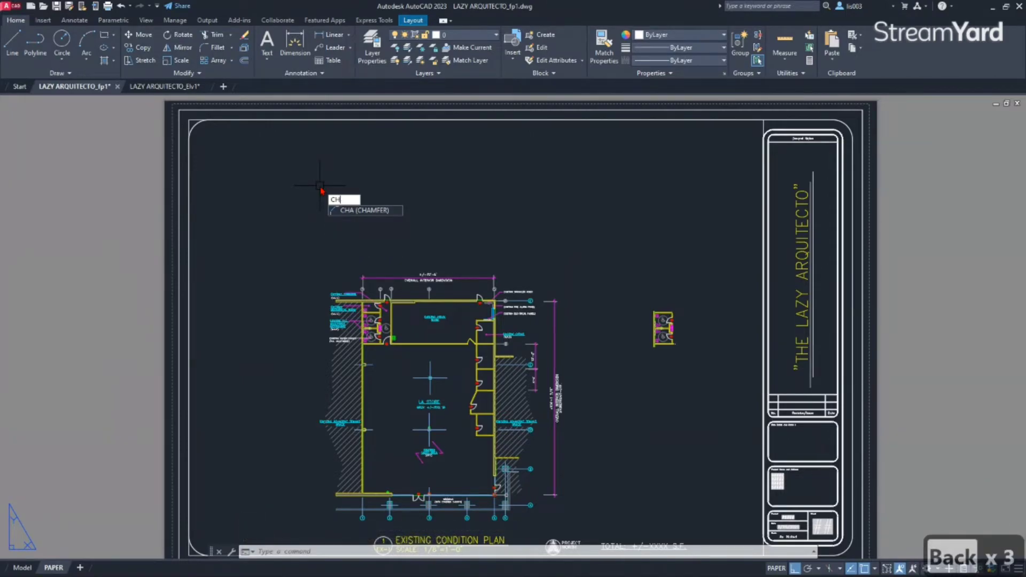
pyautogui.write('SPA')
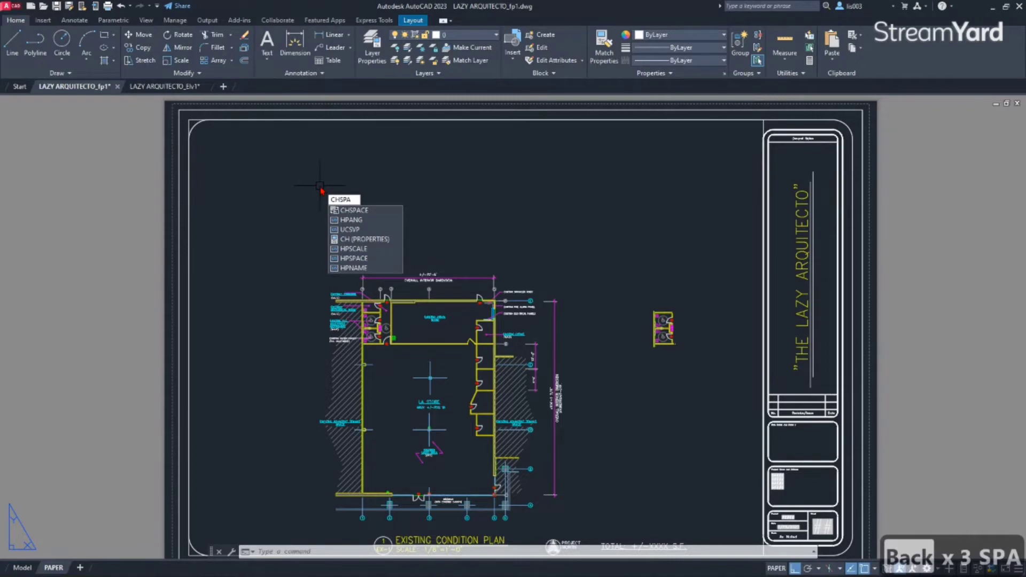
pyautogui.click(358, 211)
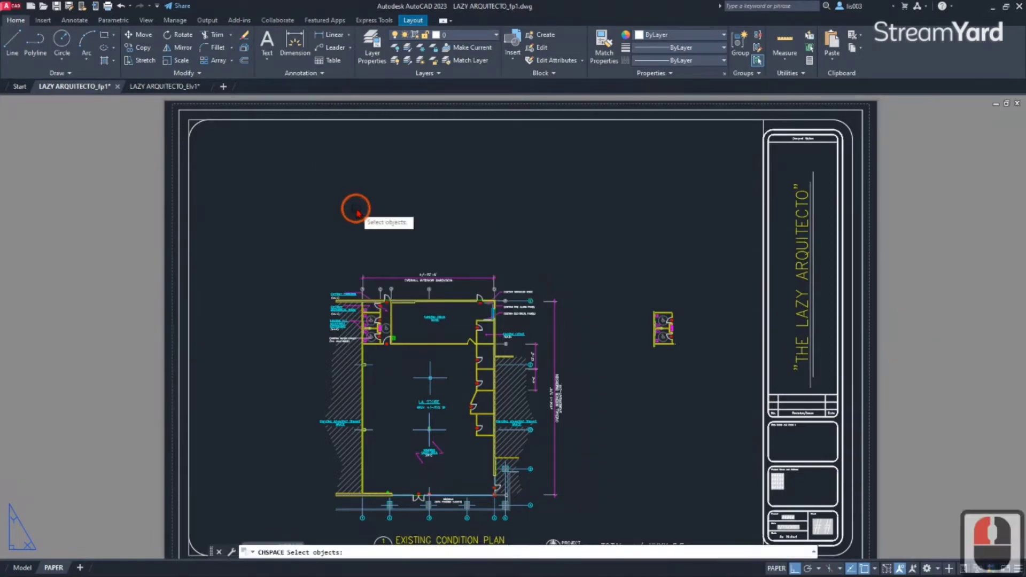
pyautogui.click(193, 122)
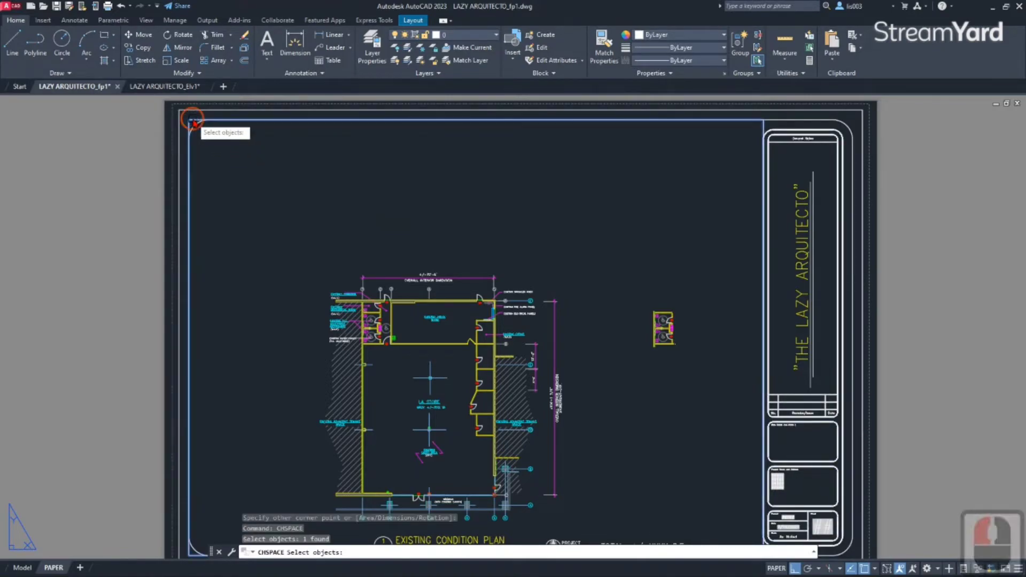
pyautogui.press('Return')
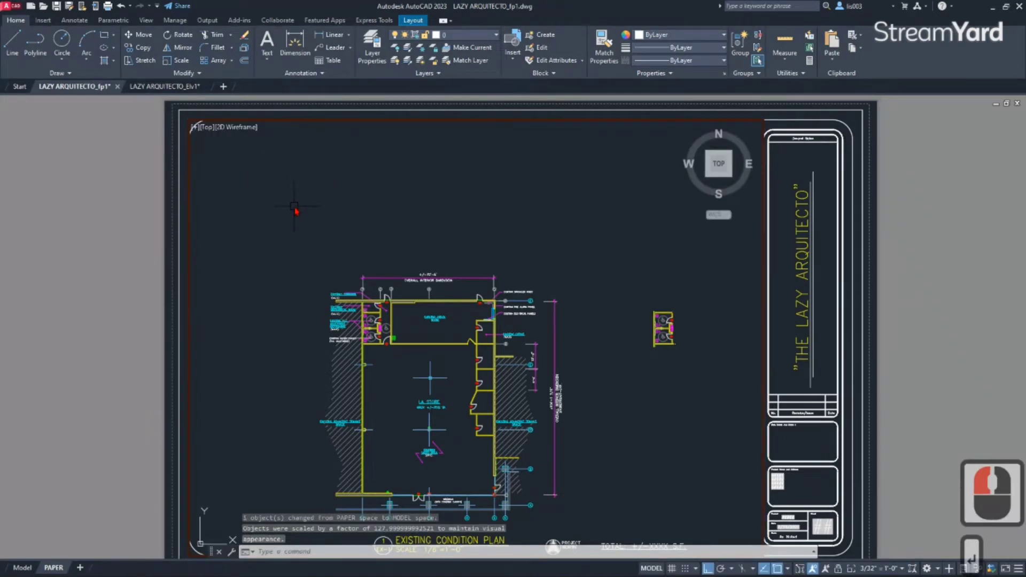
pyautogui.press('Return')
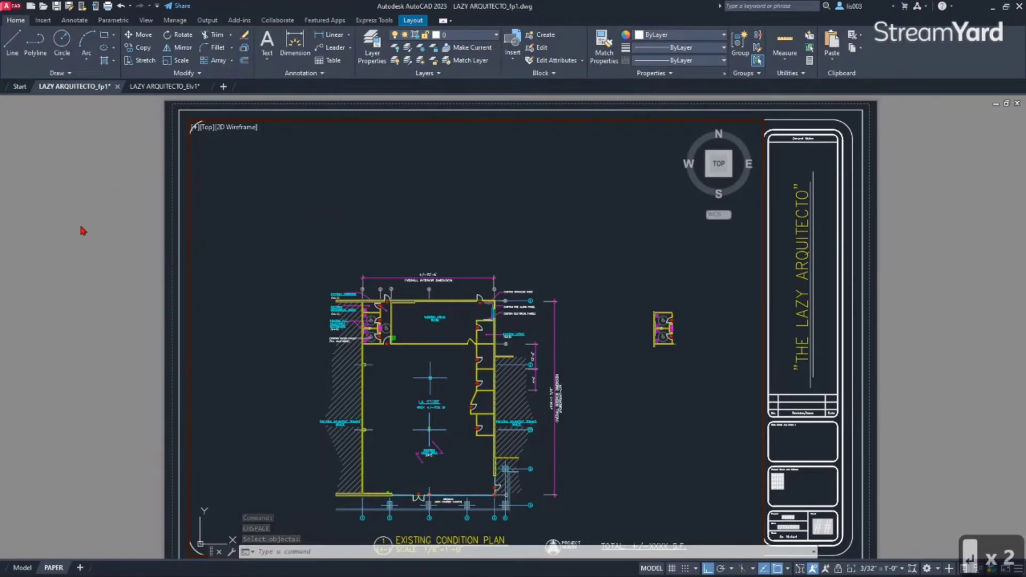
pyautogui.doubleClick(179, 193)
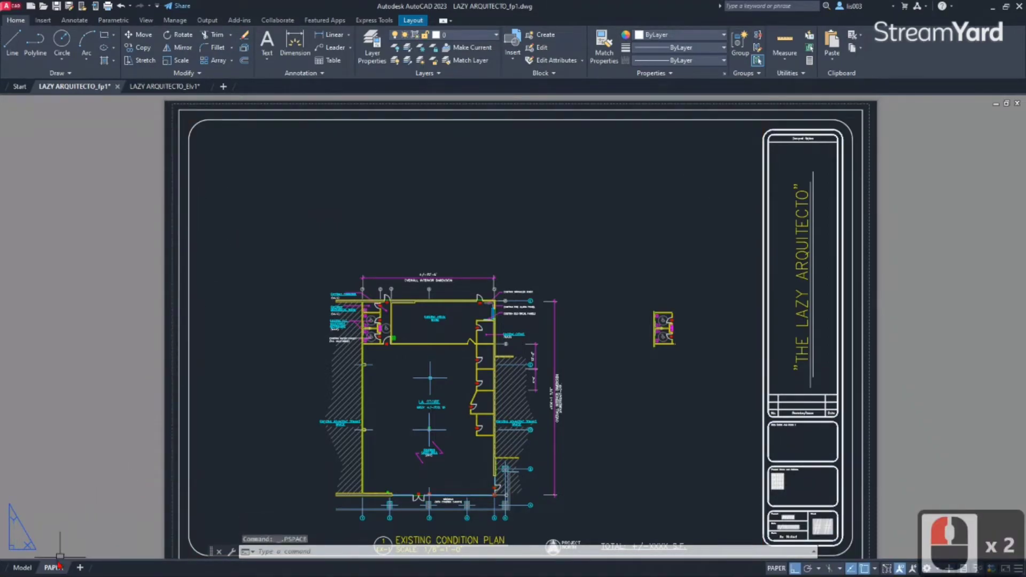
# - Switch to model space and check the transferred rectangle around the floor plan
pyautogui.click(22, 567)
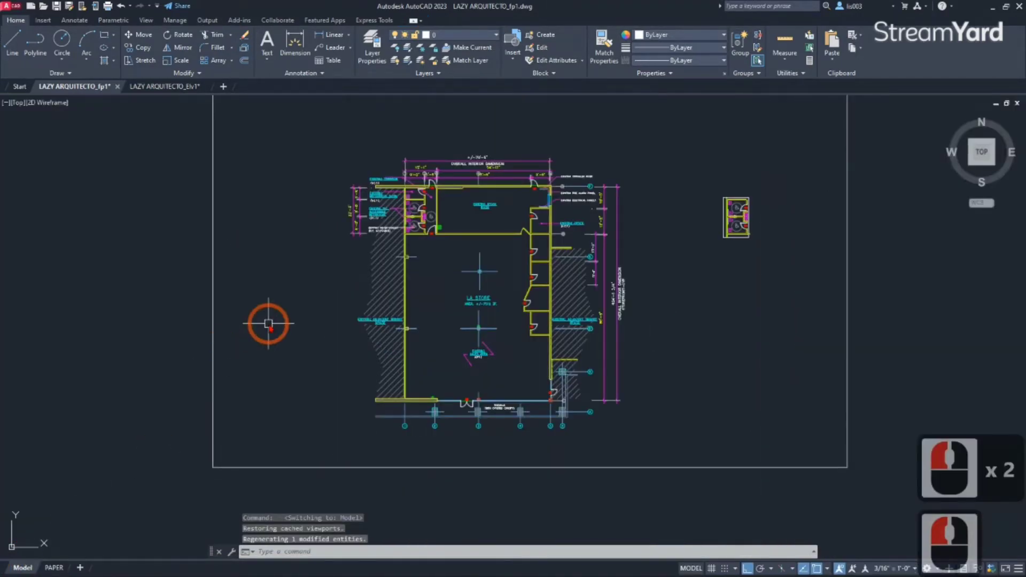
pyautogui.scroll(-2, 268, 351)
pyautogui.moveTo(305, 164); pyautogui.dragTo(303, 203, button='middle')
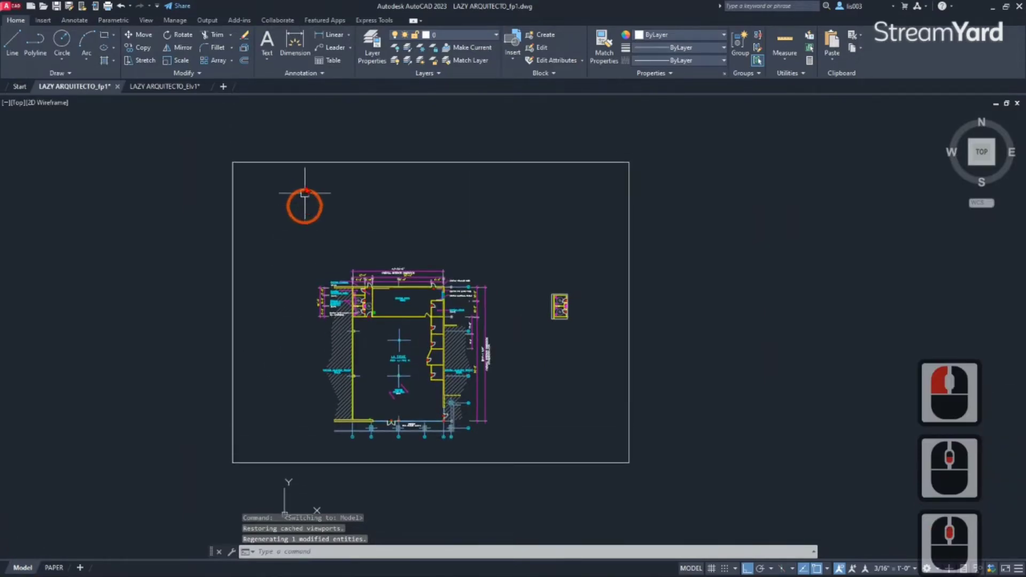
pyautogui.click(294, 164)
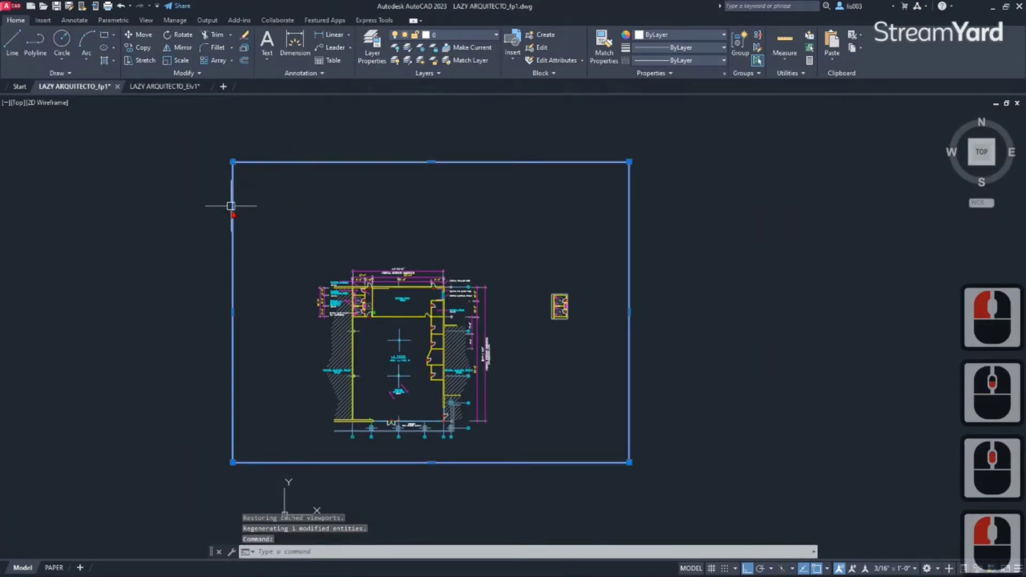
pyautogui.press('Escape')
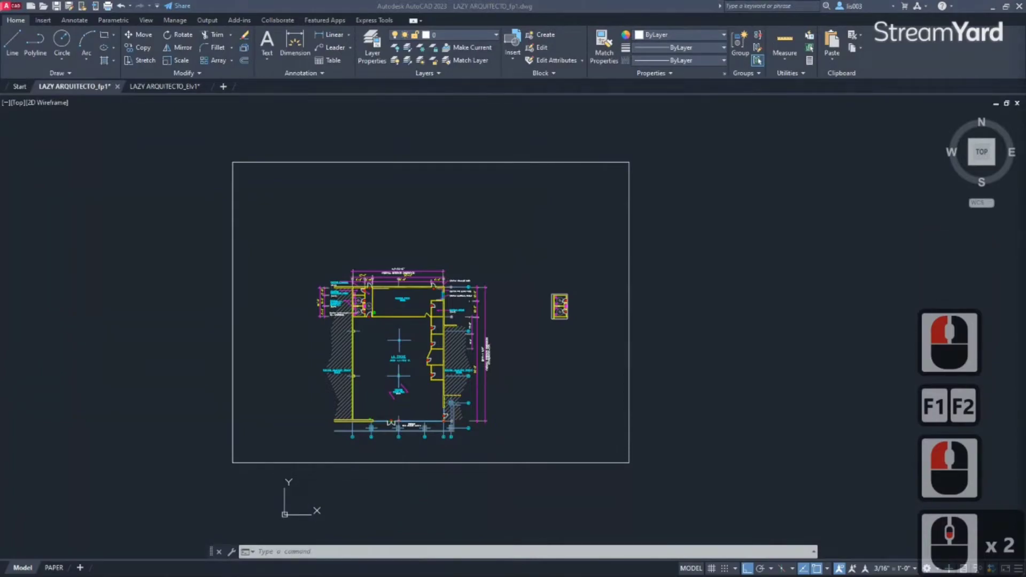
# - Examine the upper restroom's door tagged 101 and the horizontal wall lines above and below its opening
pyautogui.click(398, 320)
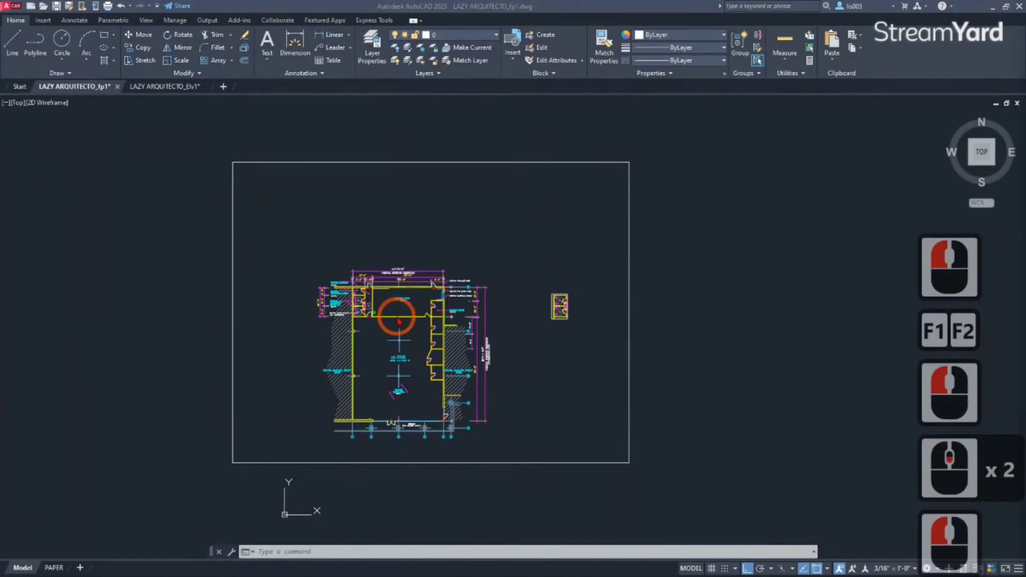
pyautogui.click(369, 360)
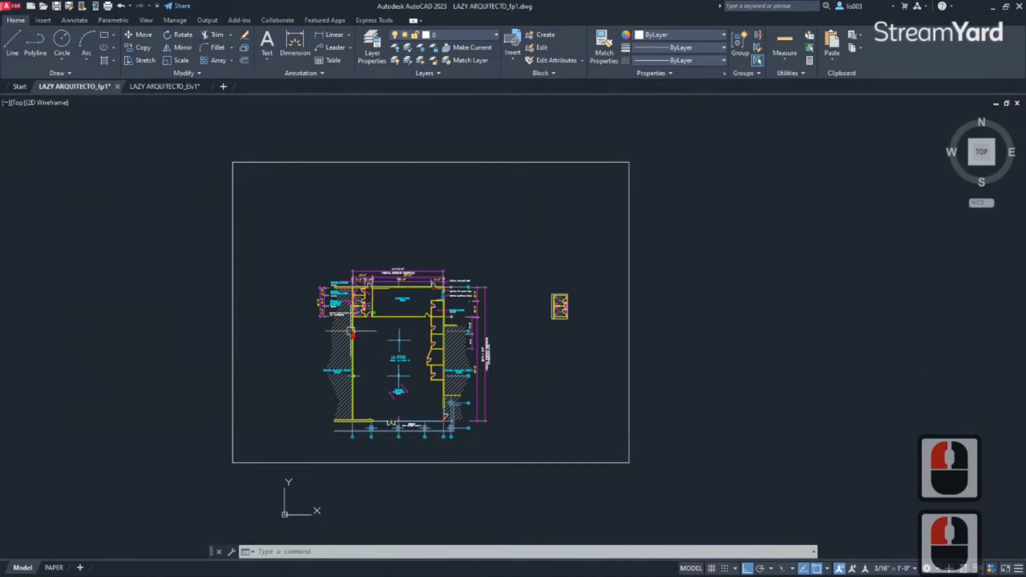
pyautogui.scroll(5, 369, 376)
pyautogui.moveTo(381, 310); pyautogui.dragTo(419, 389, button='middle')
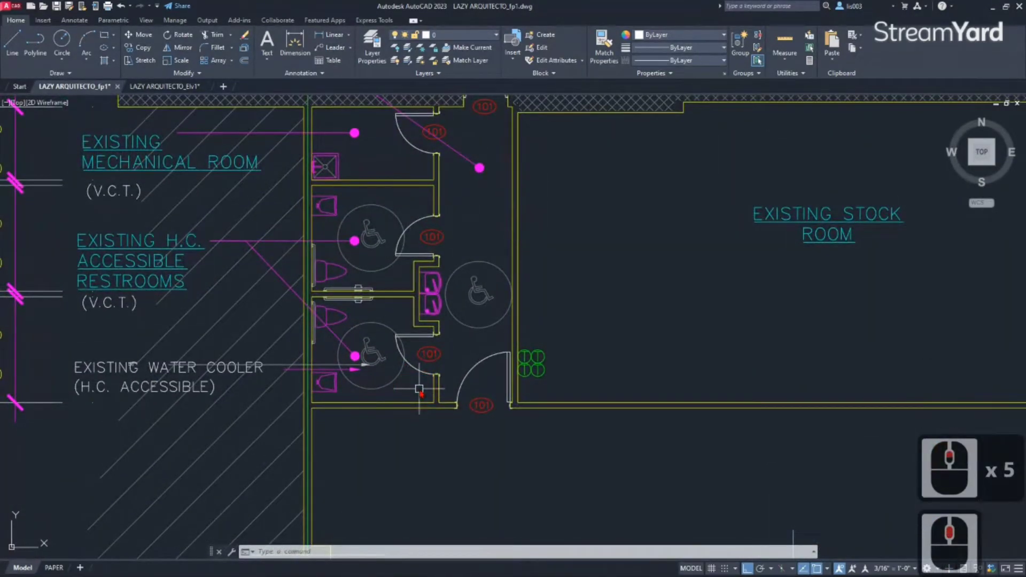
pyautogui.scroll(3, 429, 221)
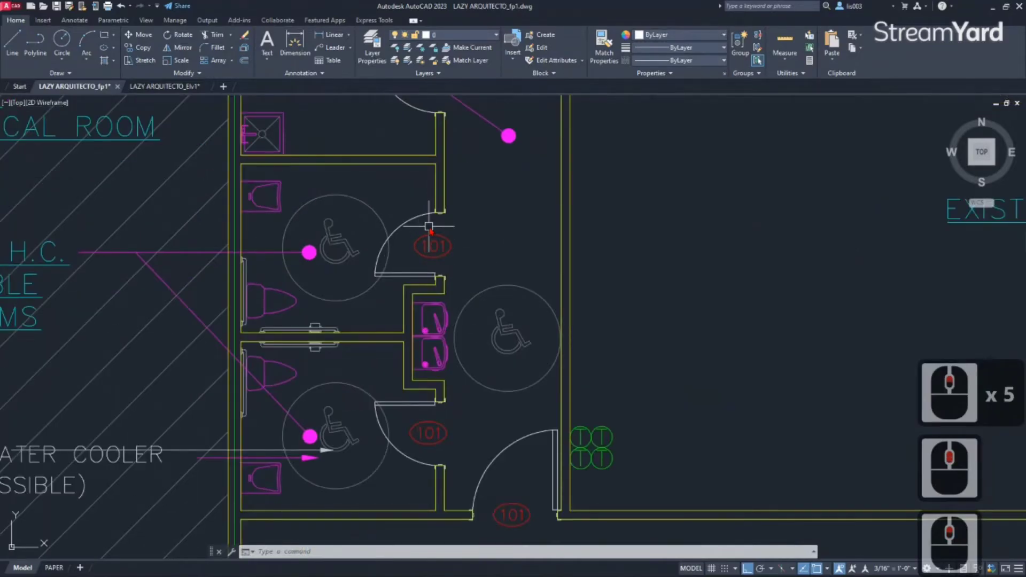
pyautogui.moveTo(428, 221); pyautogui.dragTo(426, 259, button='middle')
pyautogui.scroll(2, 413, 286)
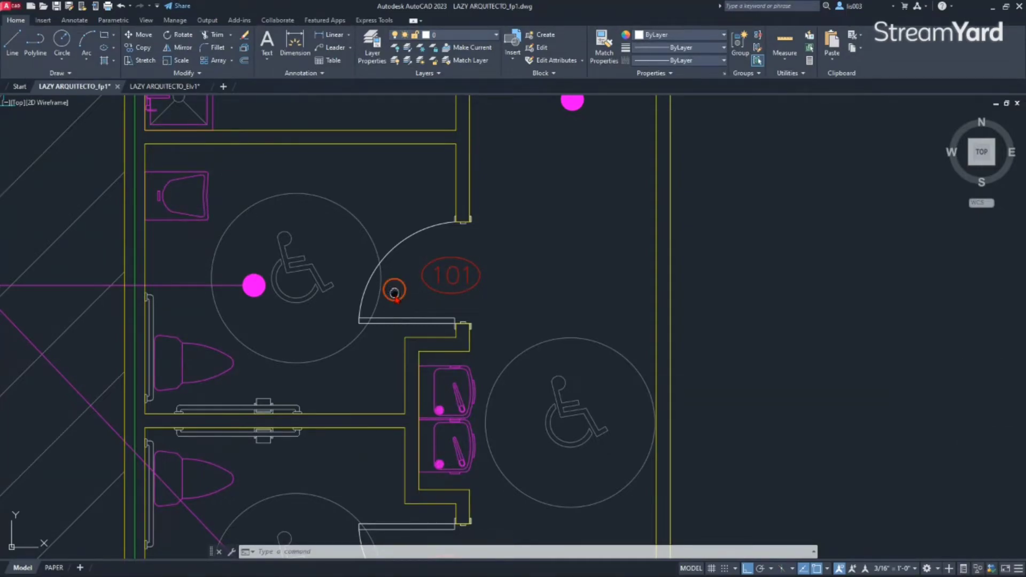
pyautogui.moveTo(394, 293); pyautogui.dragTo(389, 379, button='middle')
pyautogui.scroll(2, 387, 386)
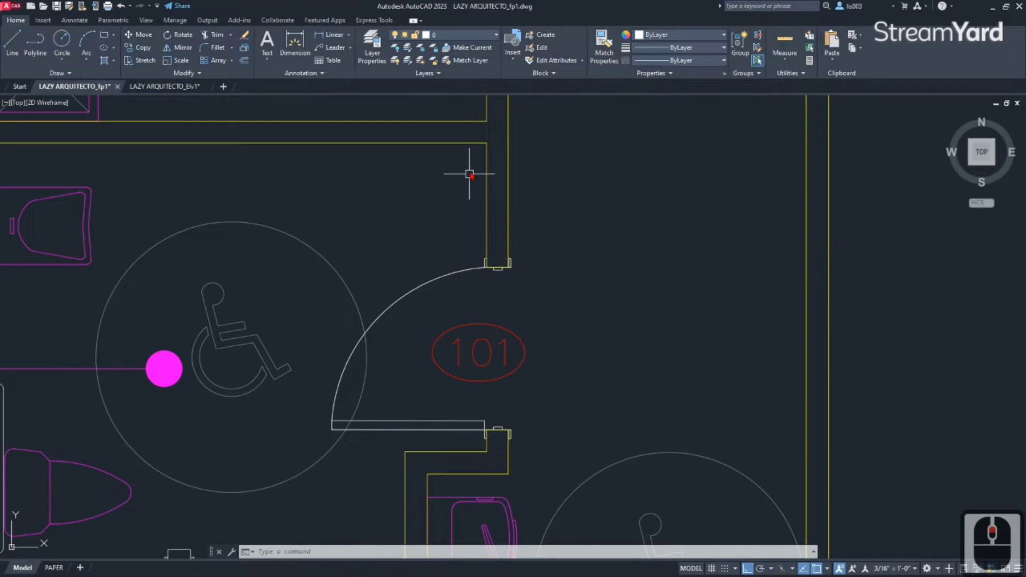
pyautogui.click(458, 142)
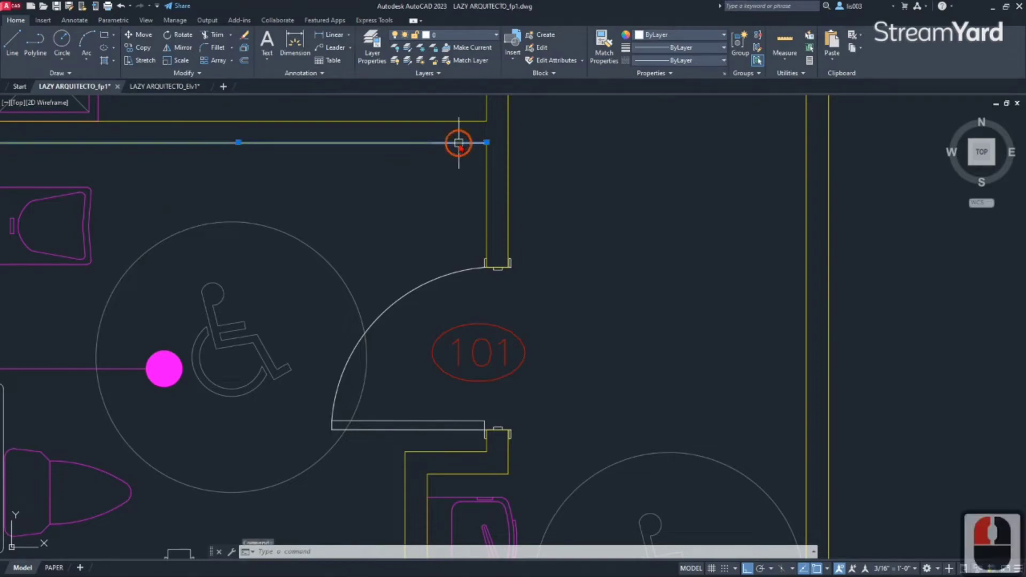
pyautogui.click(454, 444)
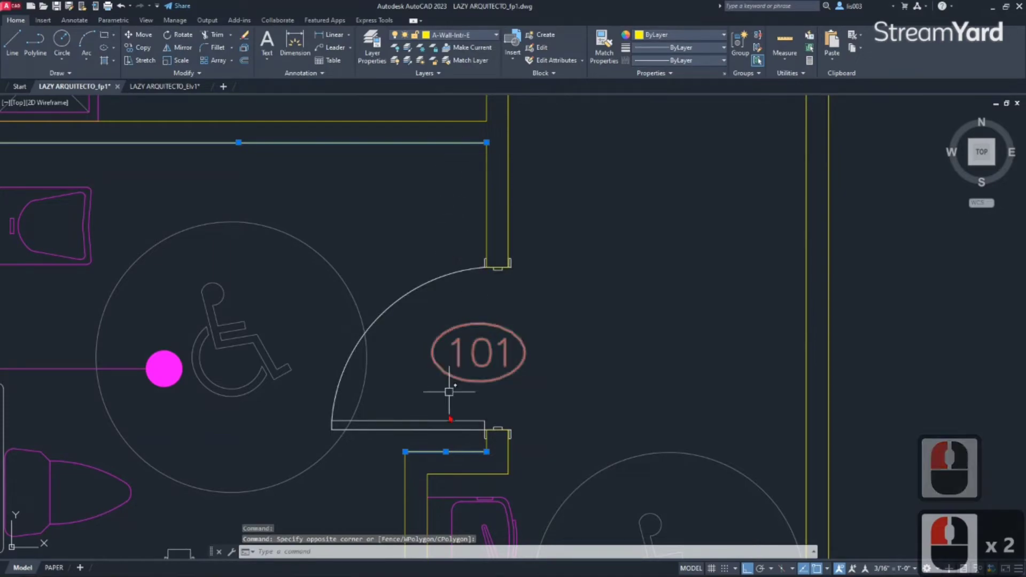
pyautogui.press('Escape')
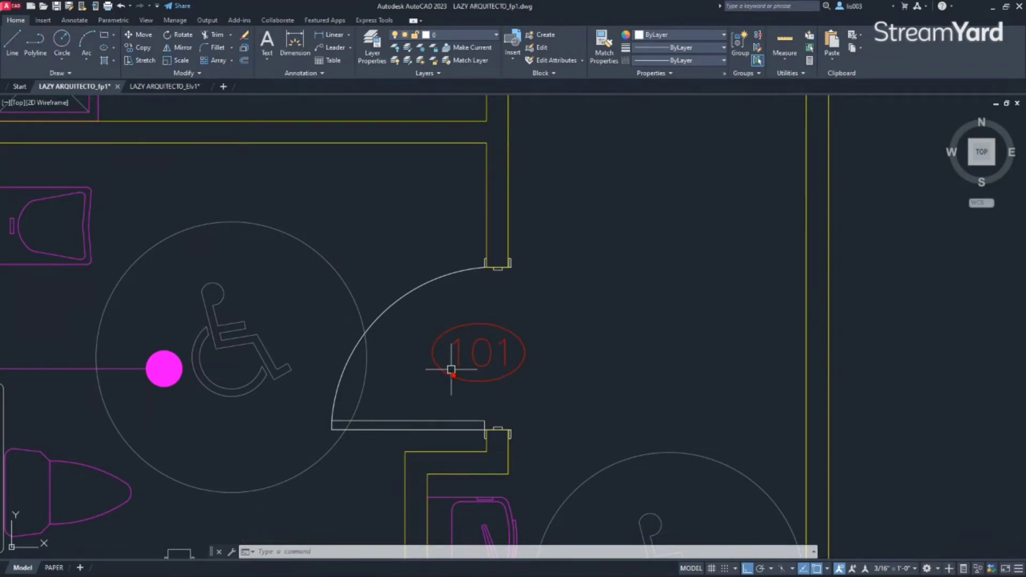
pyautogui.write('h')
pyautogui.press('Return')
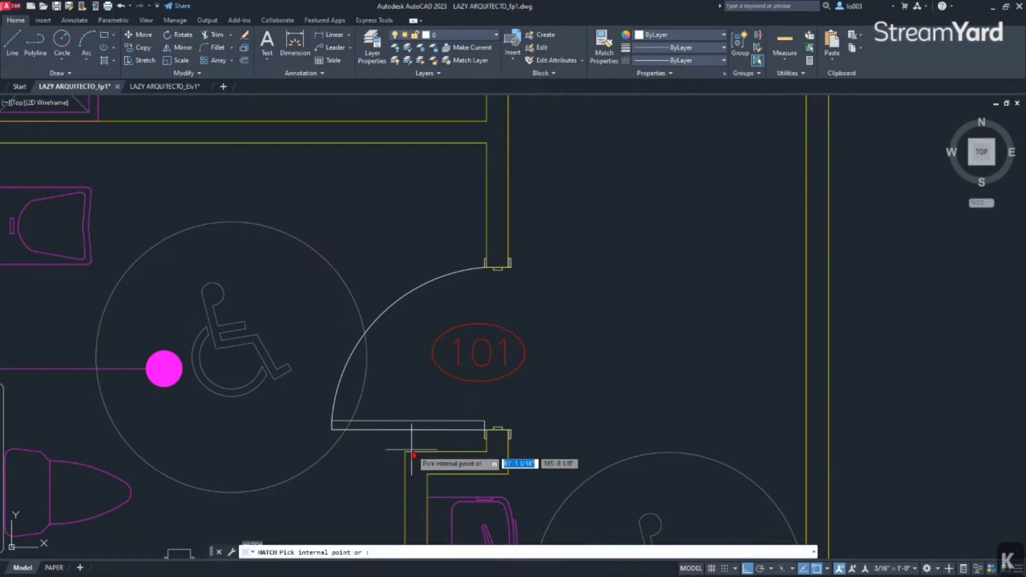
pyautogui.press('Escape')
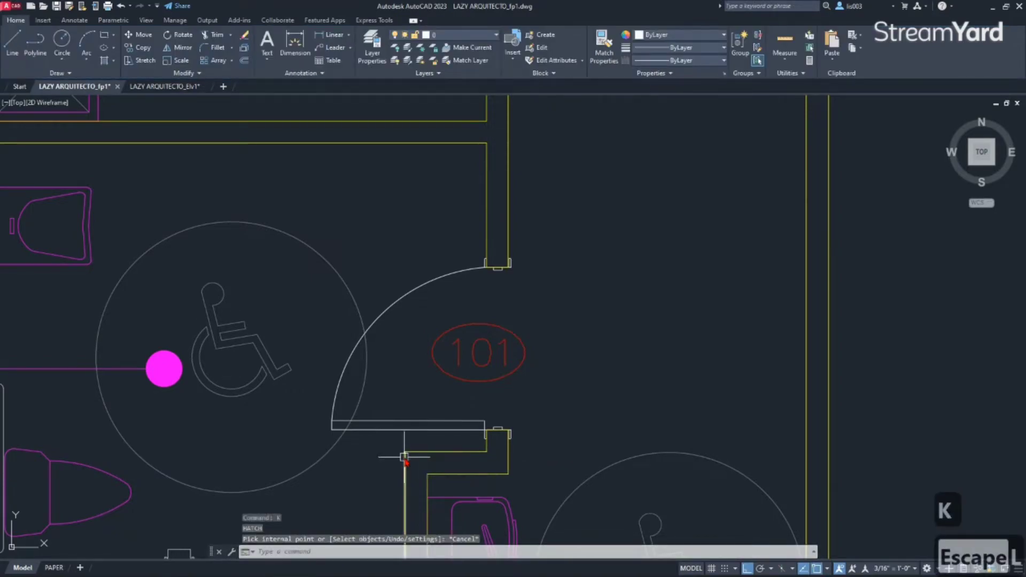
# - Draw a vertical line from the wall corner below the upper restroom's door up to the restroom's upper wall line
pyautogui.write('l')
pyautogui.press('Return')
pyautogui.click(405, 452)
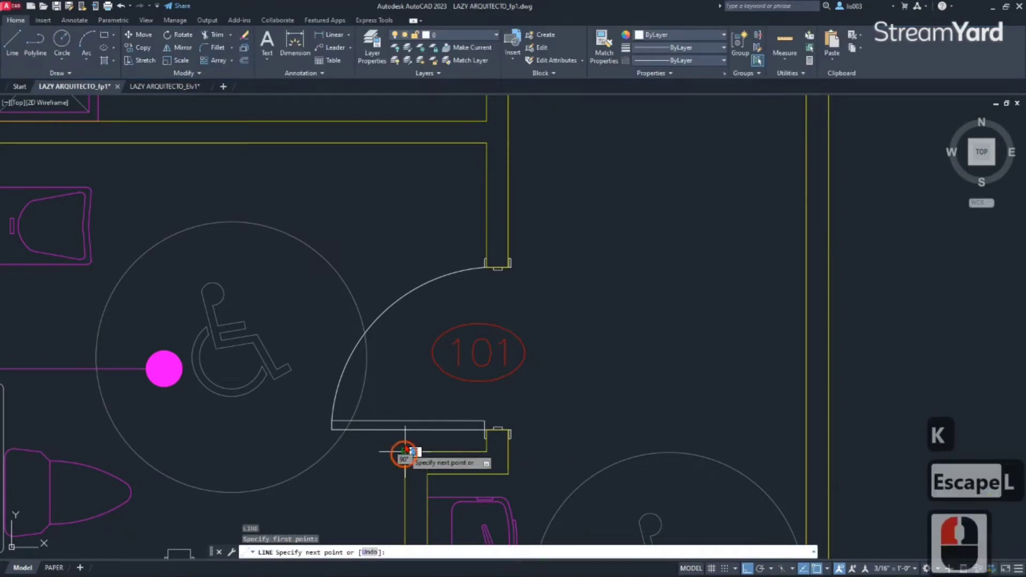
pyautogui.click(407, 143)
pyautogui.press('Escape')
pyautogui.click(407, 190)
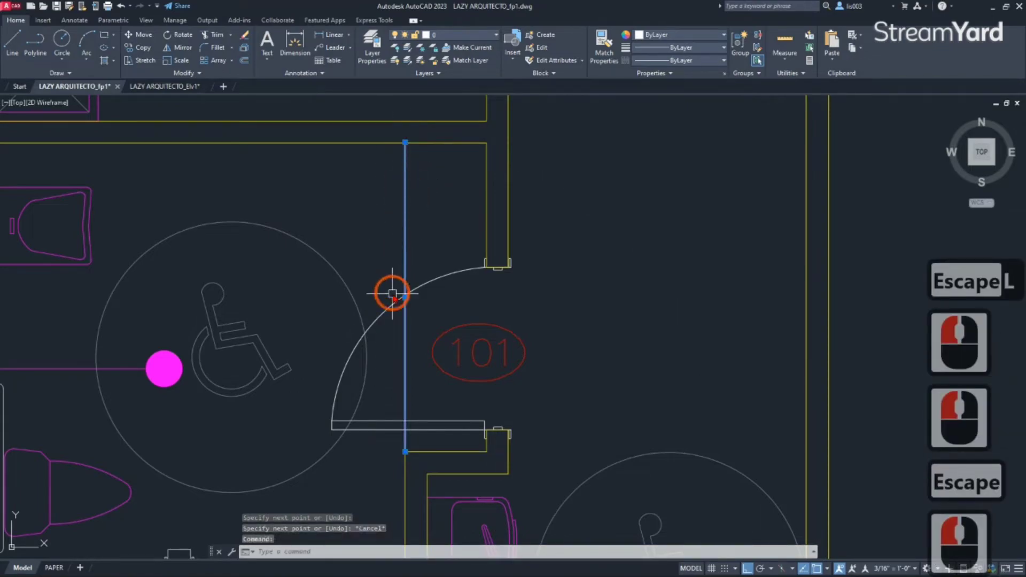
pyautogui.press('Escape')
pyautogui.write('s')
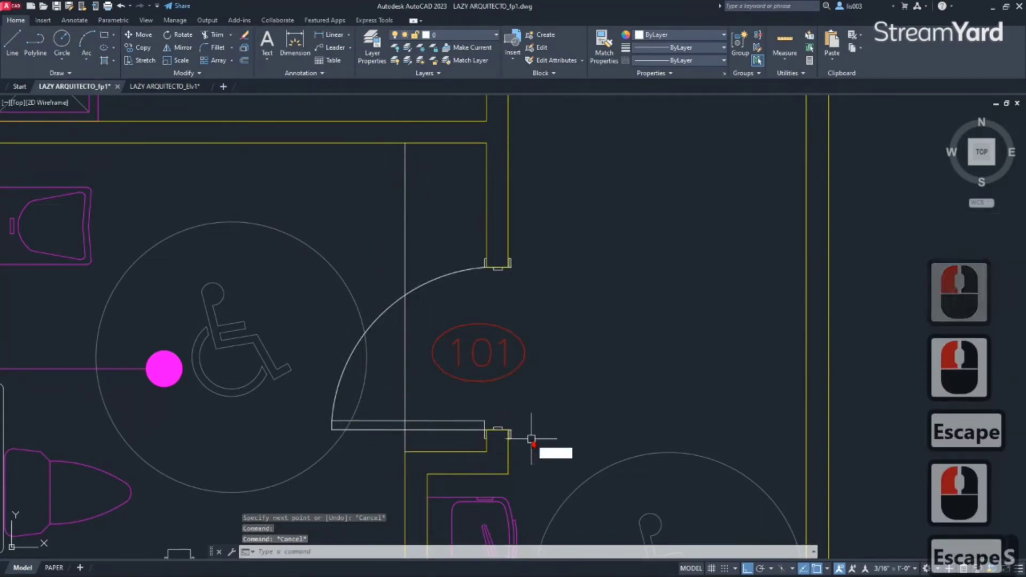
pyautogui.press('Return')
pyautogui.click(548, 442)
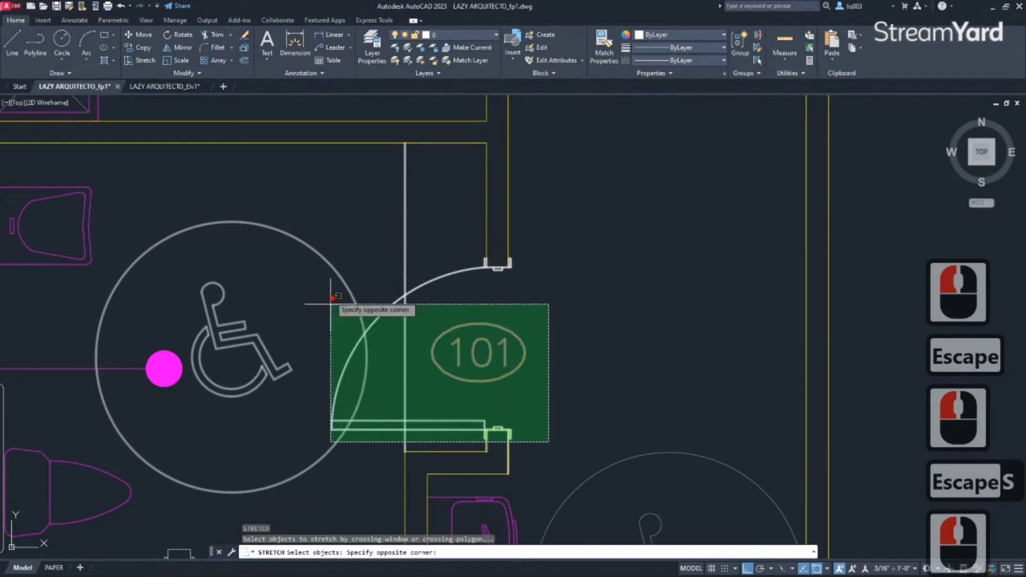
pyautogui.click(329, 248)
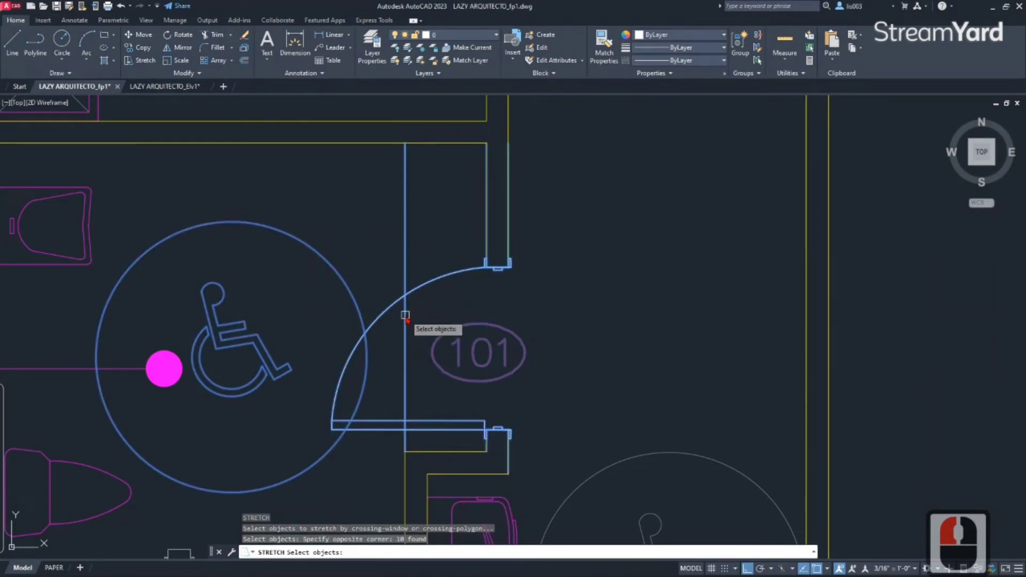
pyautogui.press('Escape')
# - Erase the vertical guide line crossing the upper restroom's door swing
pyautogui.click(407, 266)
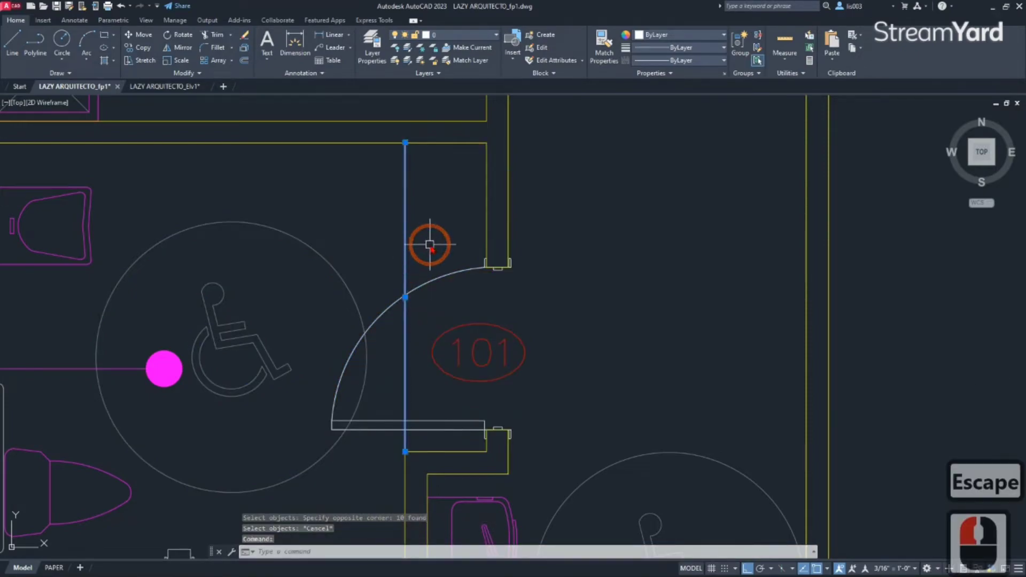
pyautogui.press('Delete')
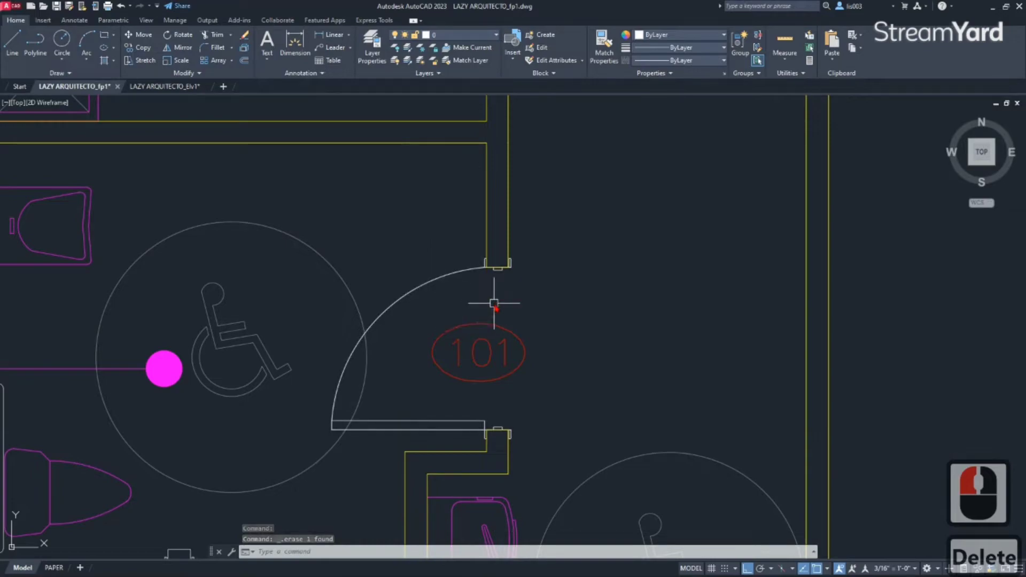
# - Start a Stretch on door 101, its tag and the adjoining wall ends, leaving the wheelchair turning circle out of the selection
pyautogui.write('s')
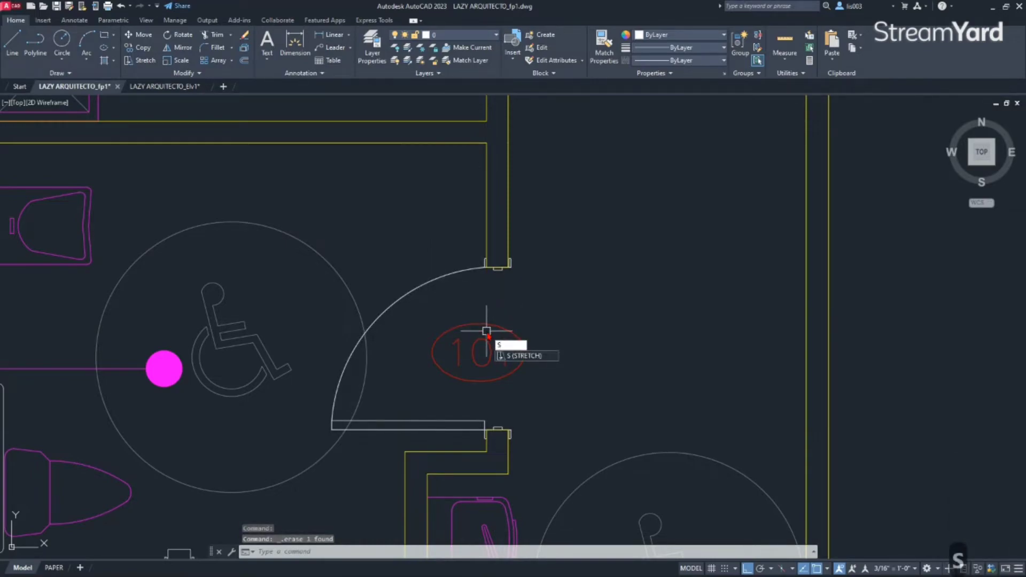
pyautogui.press('Return')
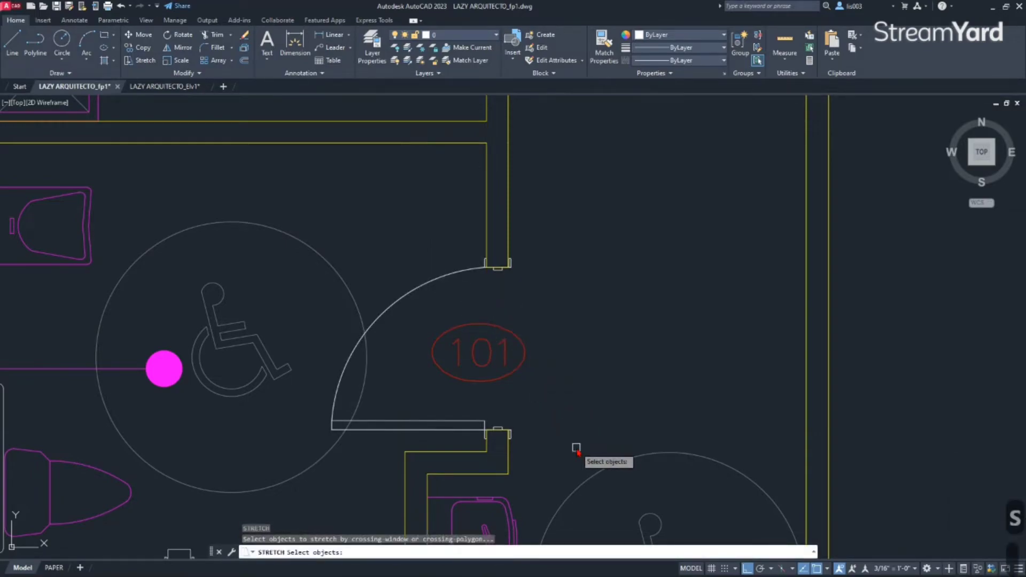
pyautogui.click(300, 248)
pyautogui.keyDown('shift'); pyautogui.click(299, 242); pyautogui.keyUp('shift')
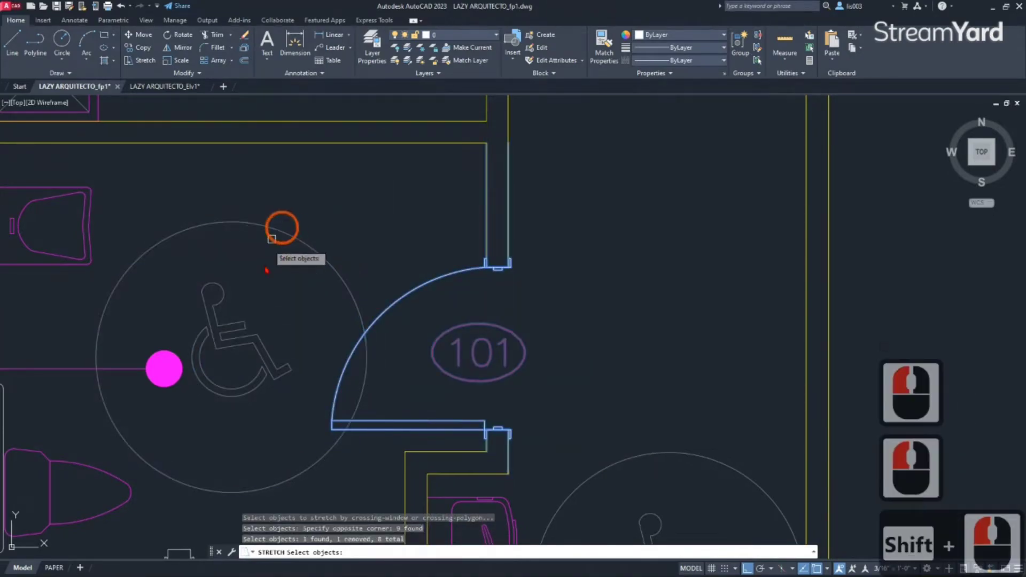
pyautogui.rightClick(539, 319)
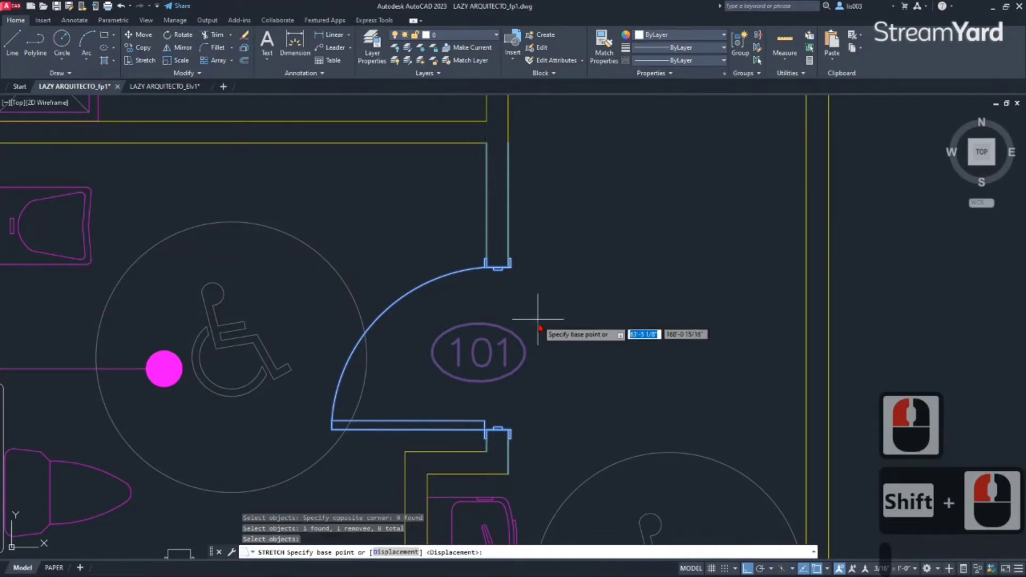
# - Set the stretch base point with M2P, midway between the upper and lower wall corners of the door opening
pyautogui.scroll(2, 529, 395)
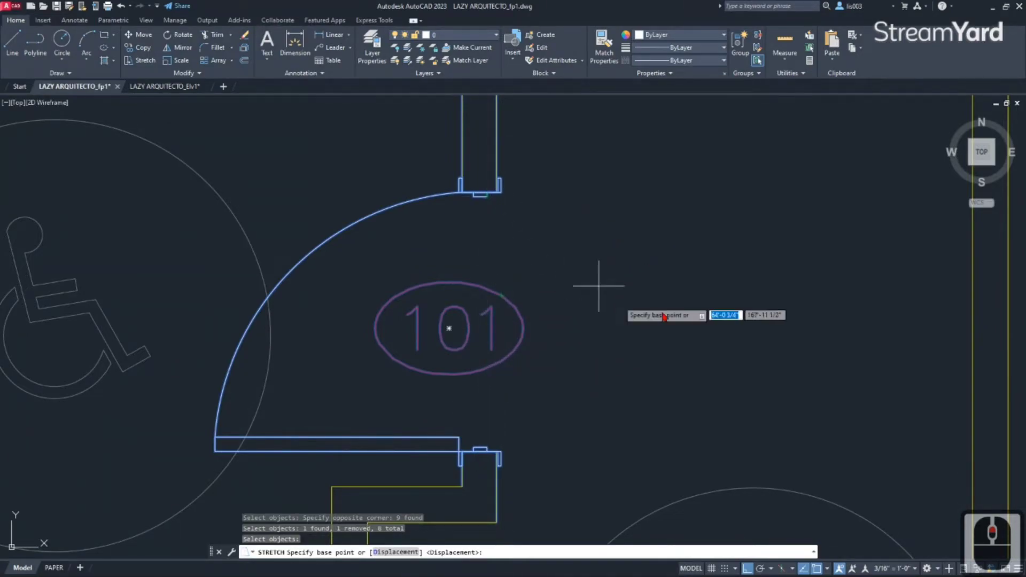
pyautogui.write('M2')
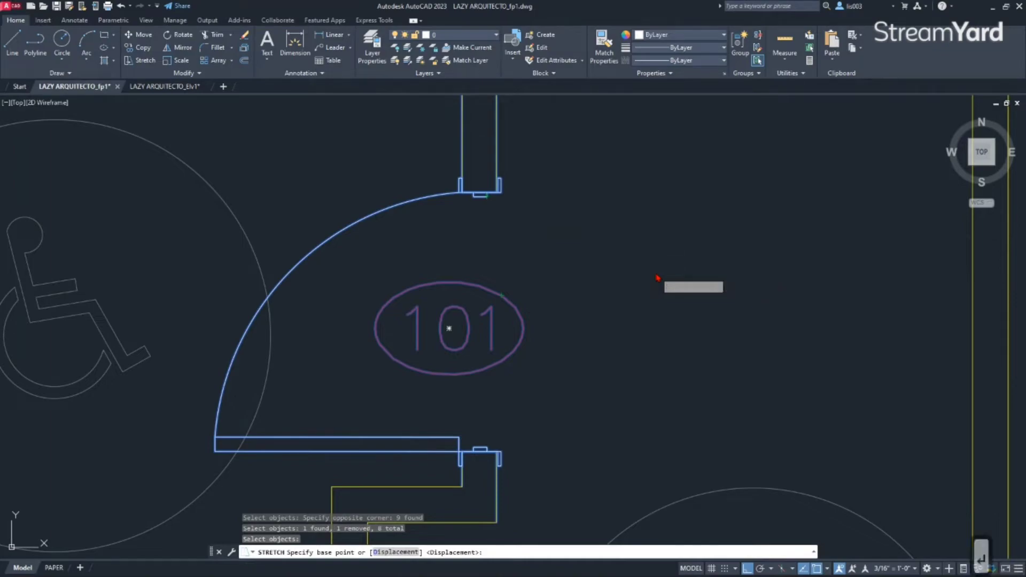
pyautogui.write('P')
pyautogui.press('Return')
pyautogui.scroll(3, 489, 465)
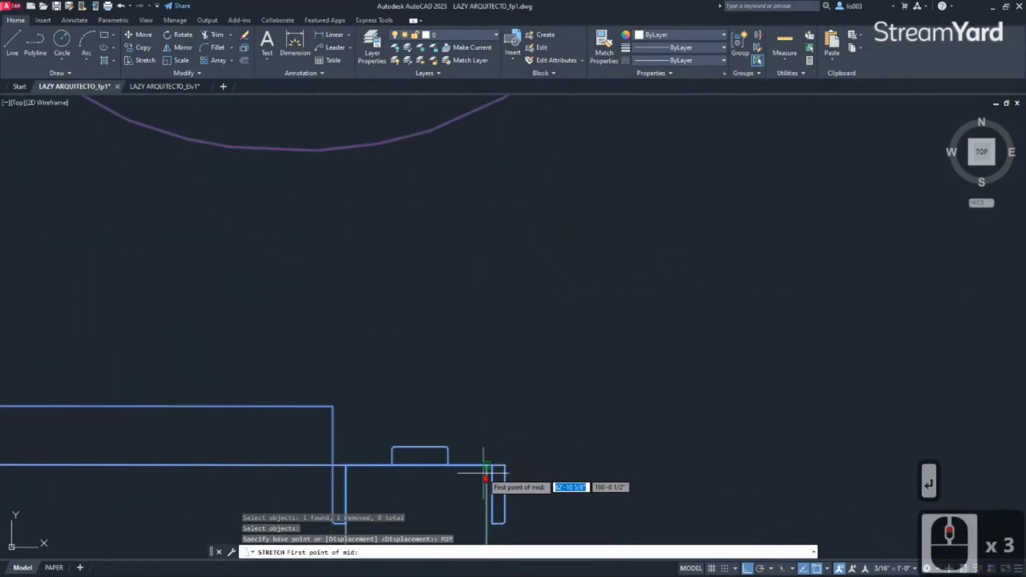
pyautogui.click(486, 467)
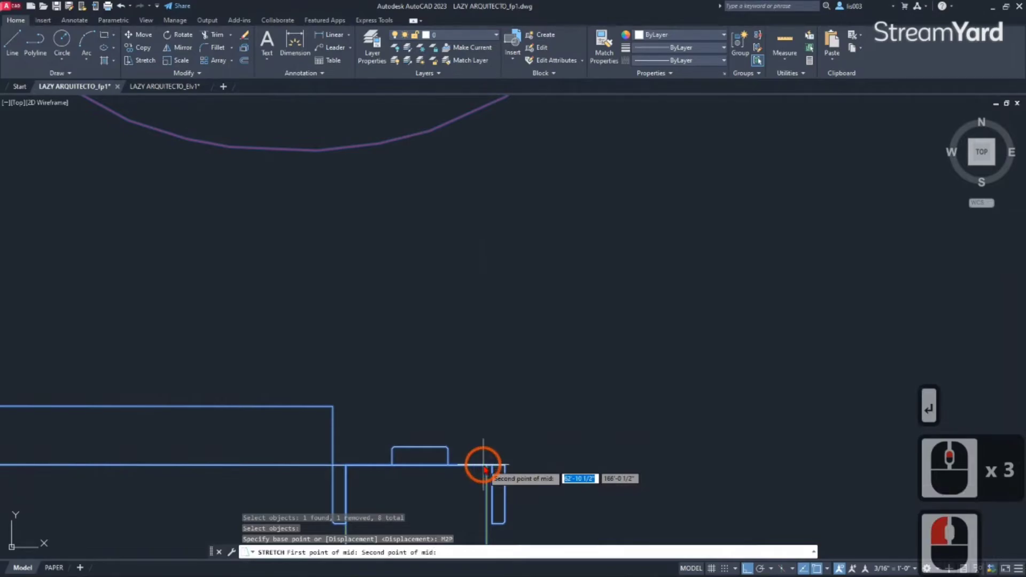
pyautogui.scroll(-3, 480, 467)
pyautogui.scroll(3, 480, 213)
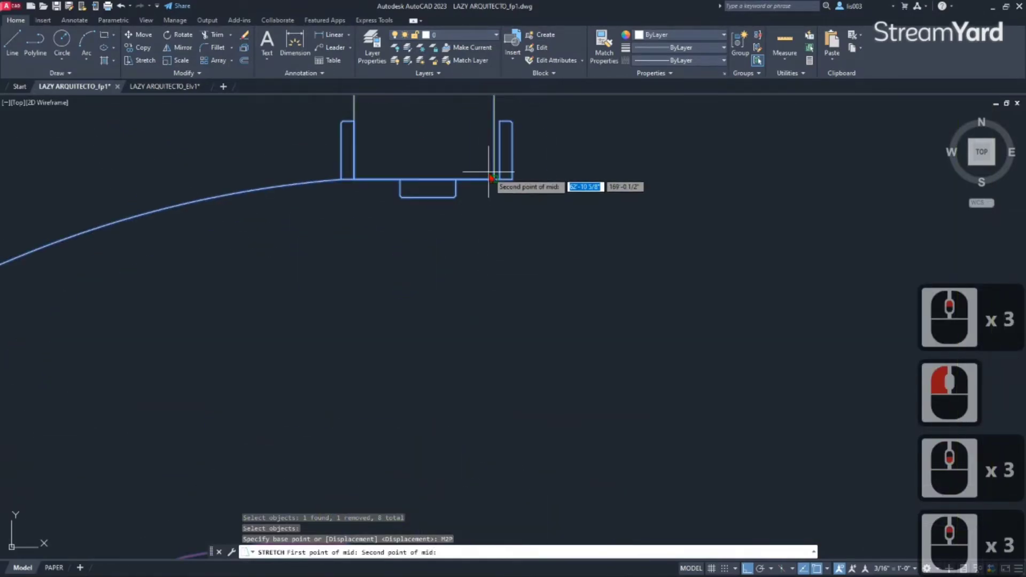
pyautogui.click(480, 214)
pyautogui.scroll(-3, 488, 183)
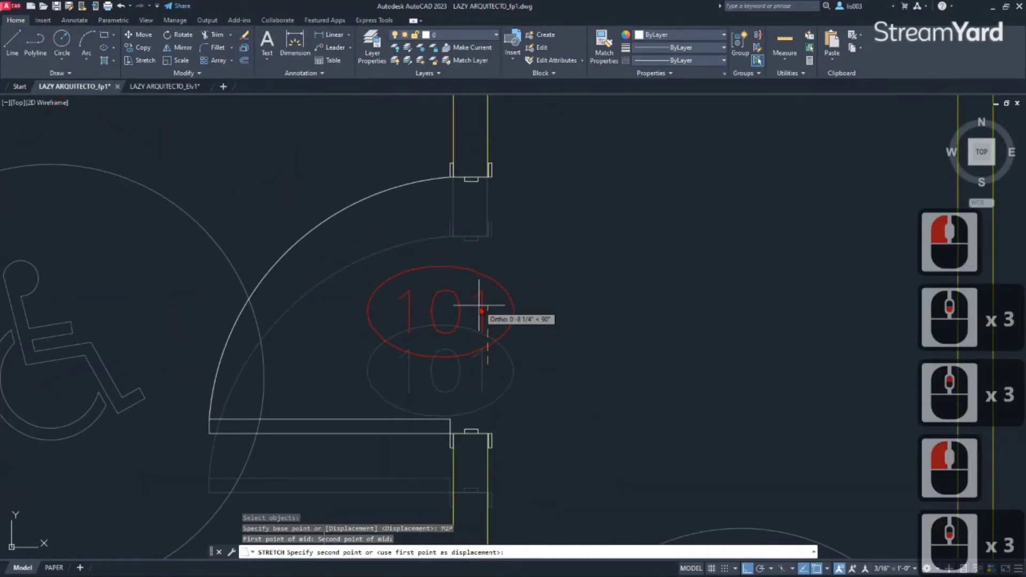
# - Place the stretched door with M2P, midway between the restroom's upper wall corner and the wall corner below the door
pyautogui.scroll(-4, 483, 278)
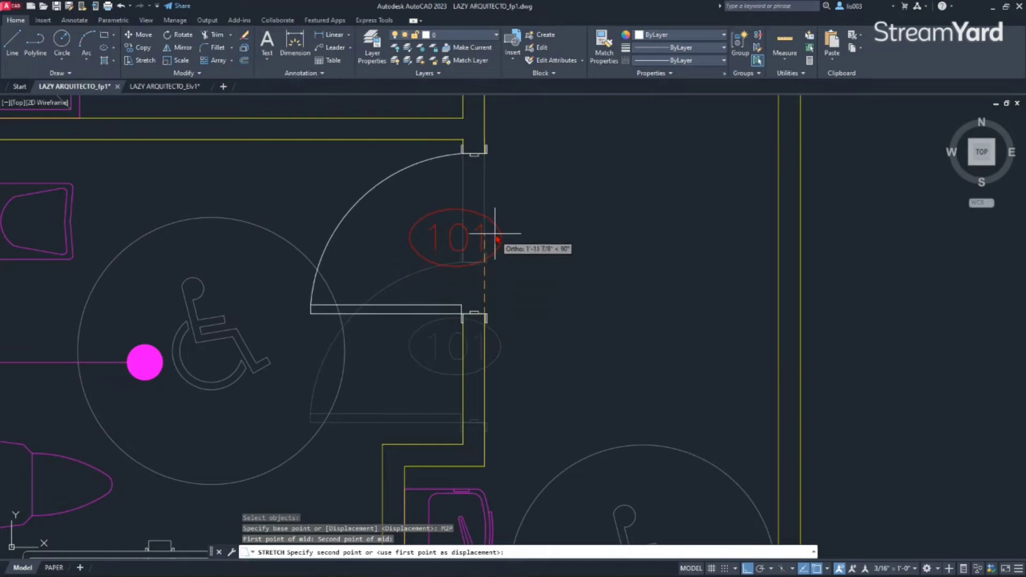
pyautogui.write('M2P')
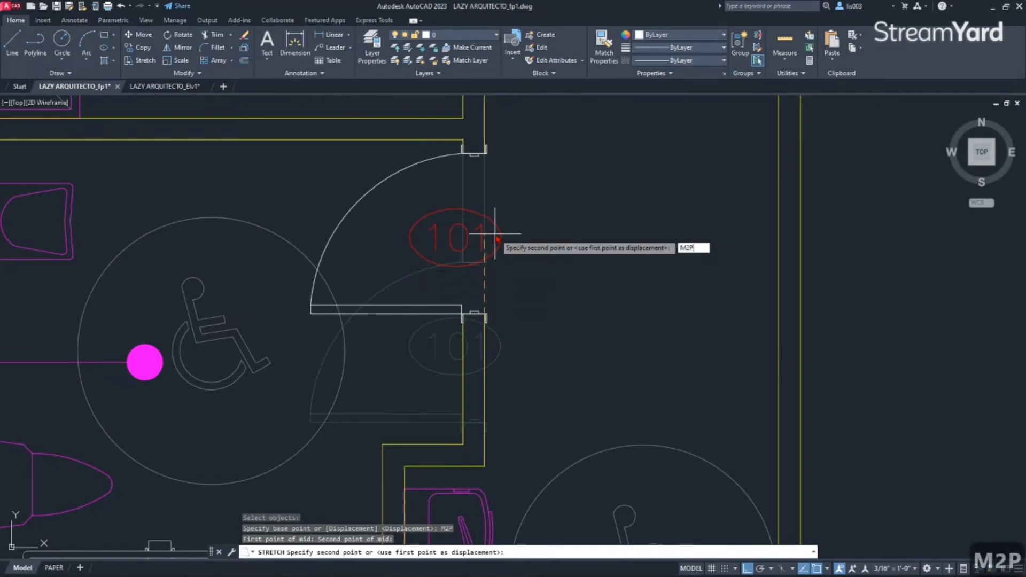
pyautogui.press('Return')
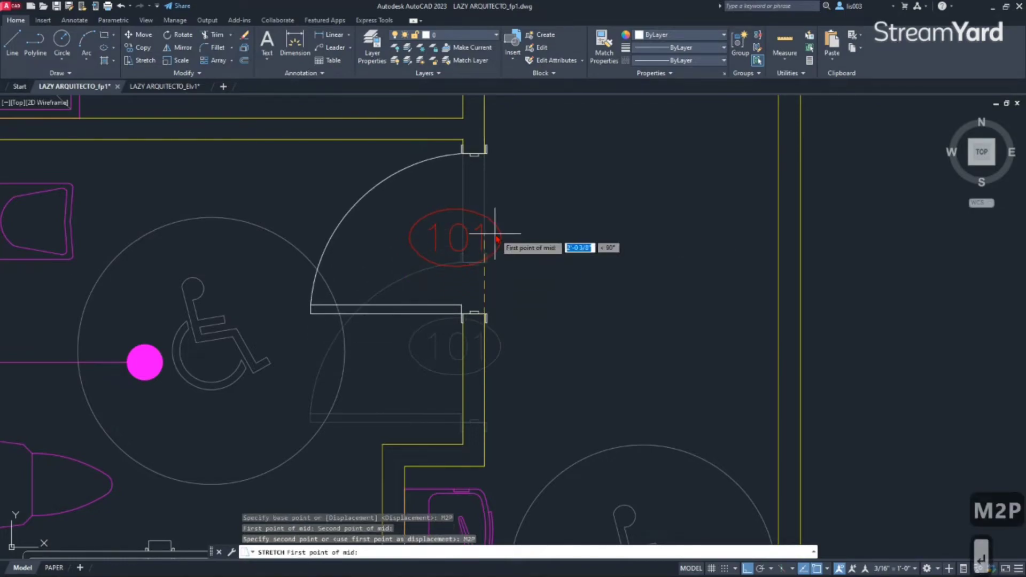
pyautogui.scroll(2, 501, 182)
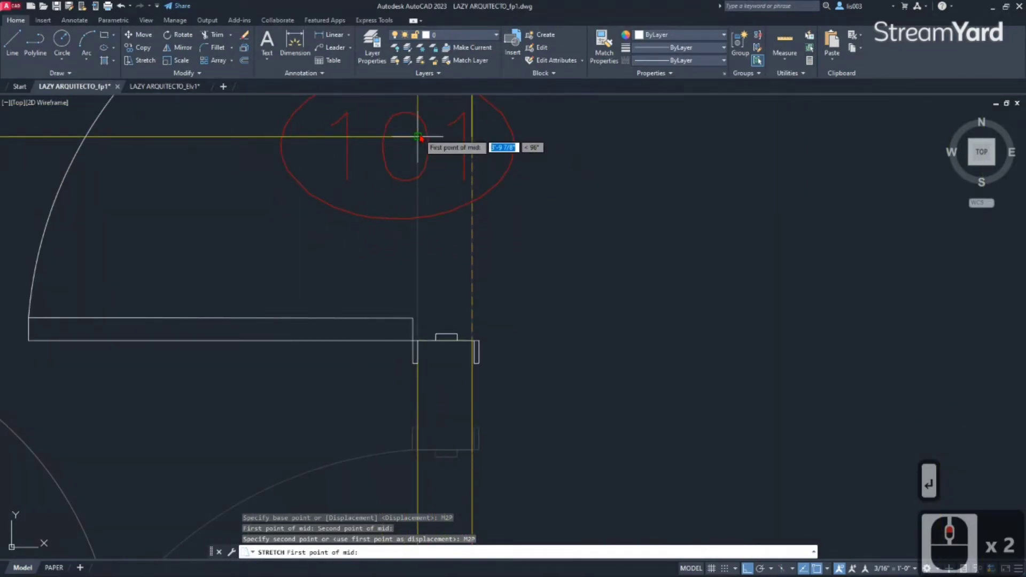
pyautogui.click(439, 137)
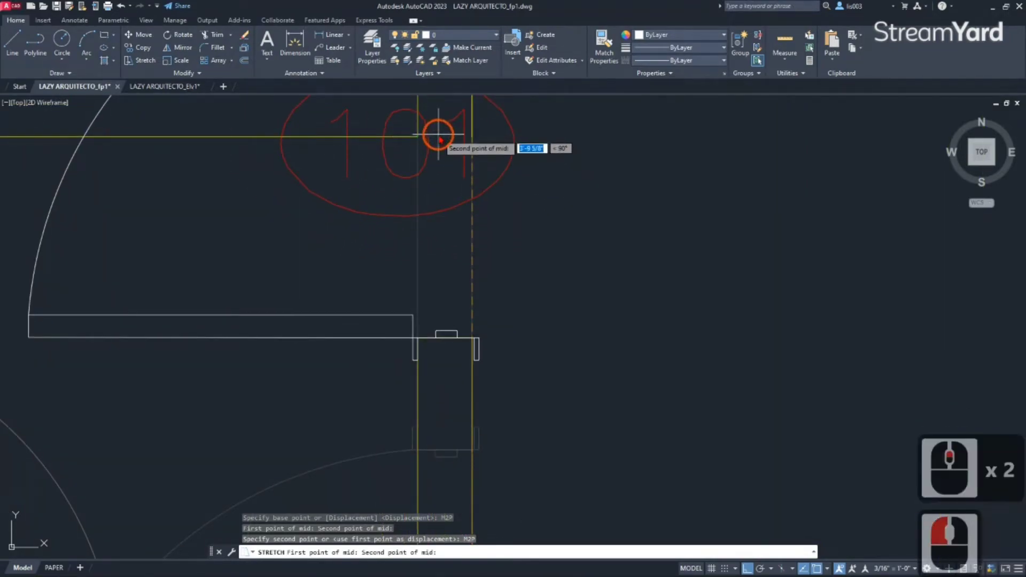
pyautogui.scroll(-3, 435, 138)
pyautogui.scroll(3, 437, 339)
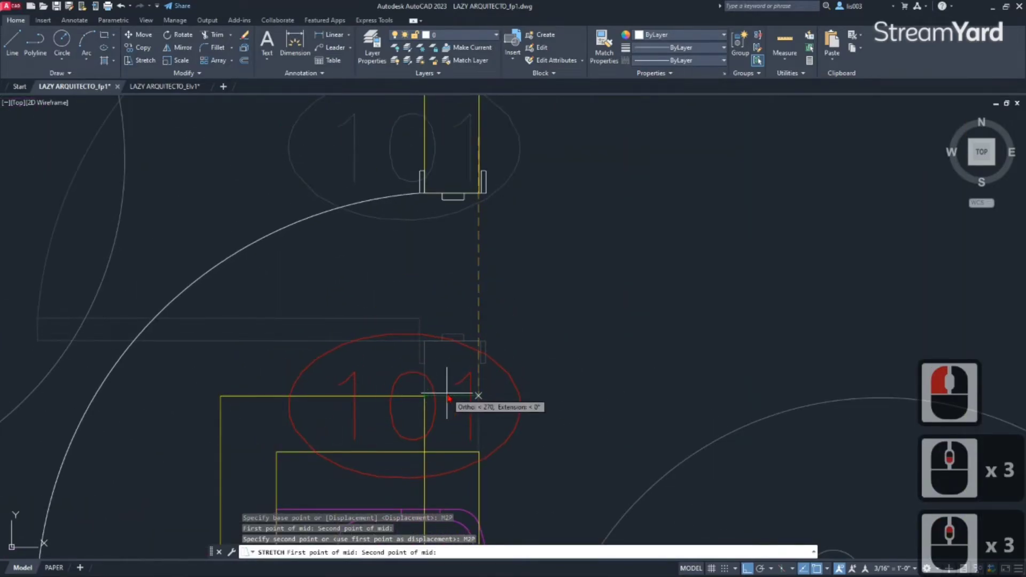
pyautogui.click(447, 390)
pyautogui.scroll(-3, 461, 398)
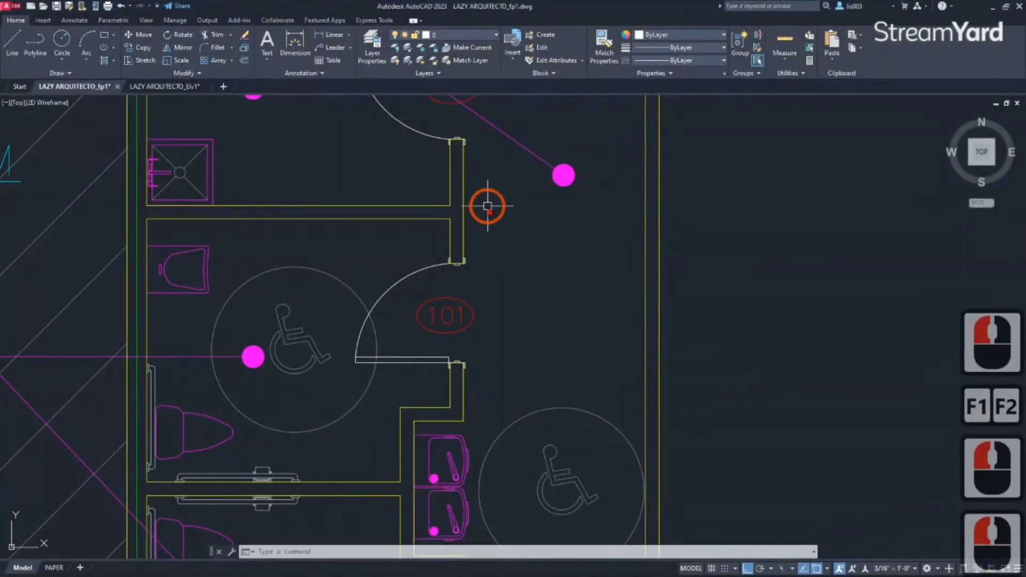
# - Switch to the LAZY ARQUITECTO_Elv1 drawing and bring the storefront's TENANT SIGN into close view
pyautogui.middleClick(486, 206)
pyautogui.middleClick(487, 207)
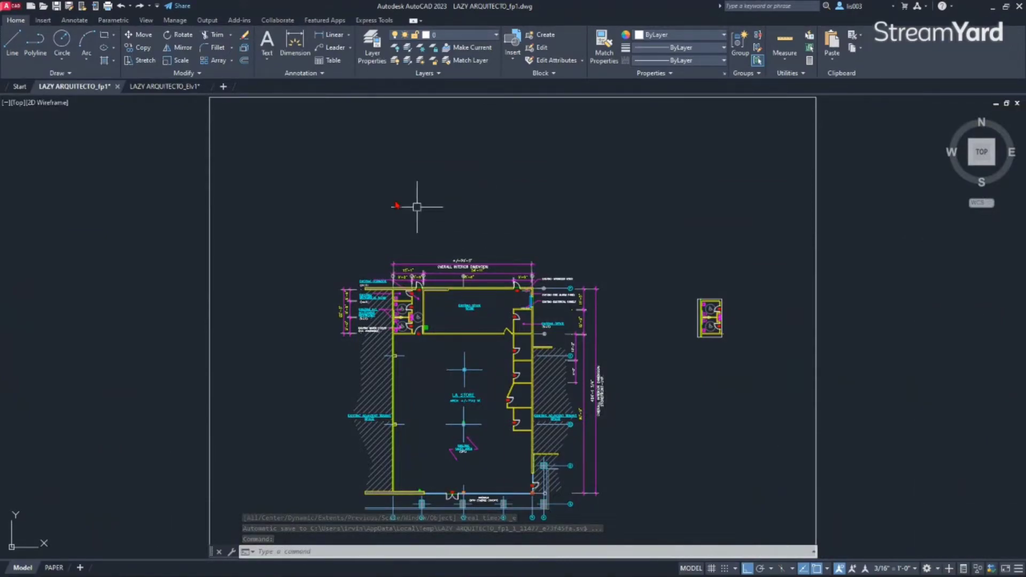
pyautogui.click(138, 86)
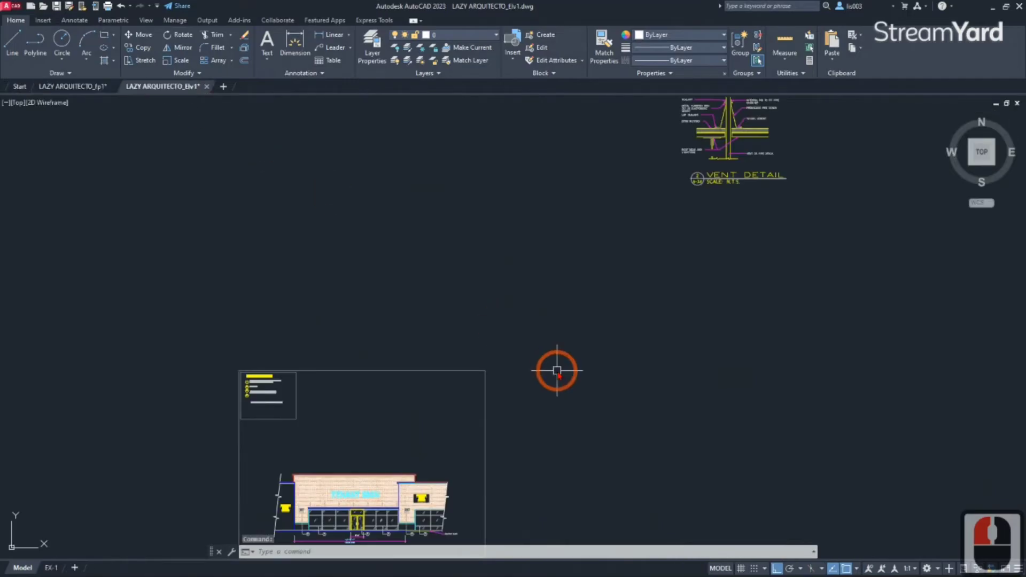
pyautogui.moveTo(455, 415); pyautogui.dragTo(476, 418, button='middle')
pyautogui.scroll(4, 411, 390)
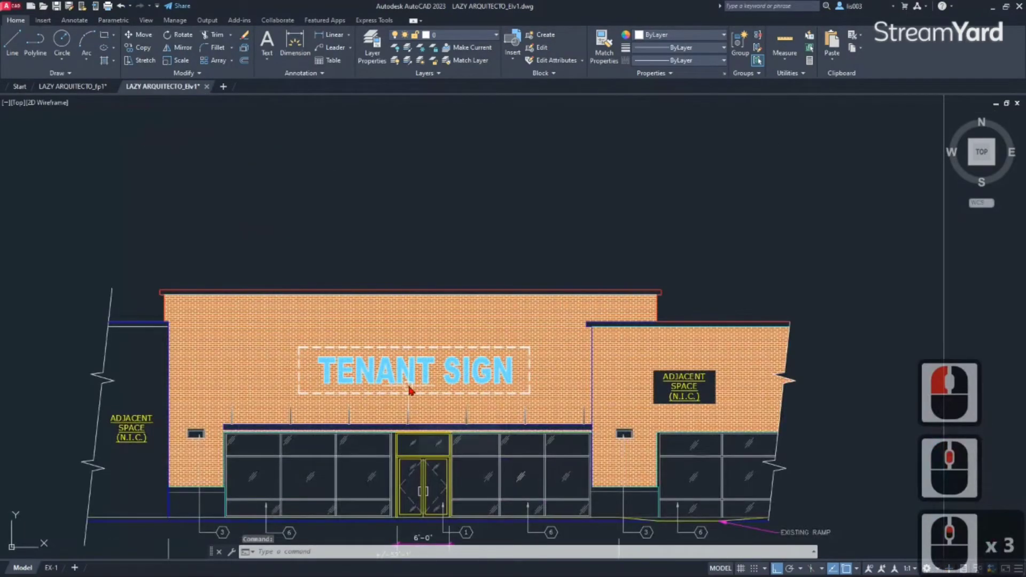
pyautogui.scroll(3, 320, 361)
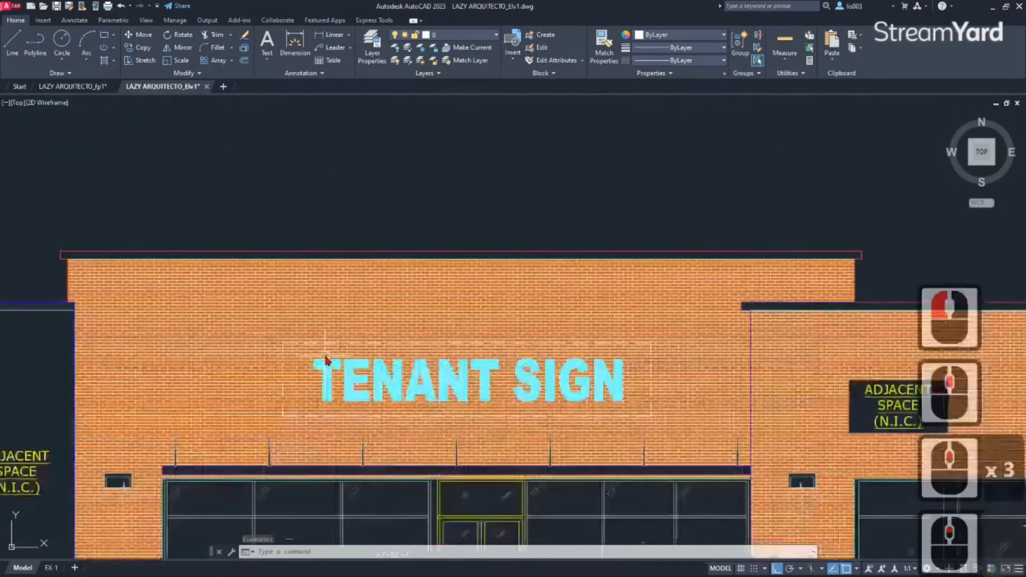
pyautogui.scroll(3, 387, 375)
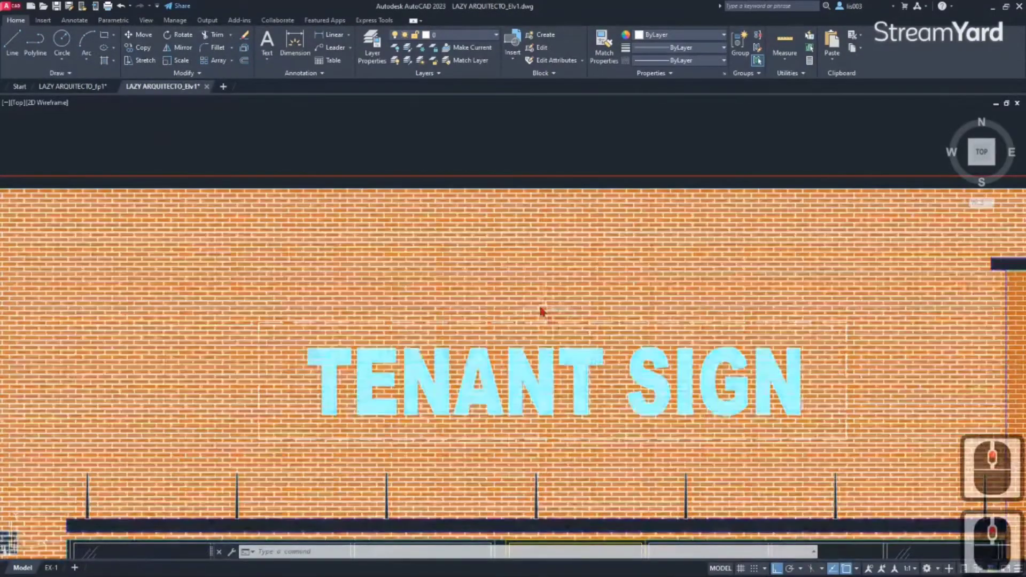
# - Try stretching the brick hatch's edge above the storefront windows up to the TENANT SIGN's dashed frame, and undo the edit
pyautogui.click(535, 309)
pyautogui.scroll(-3, 325, 319)
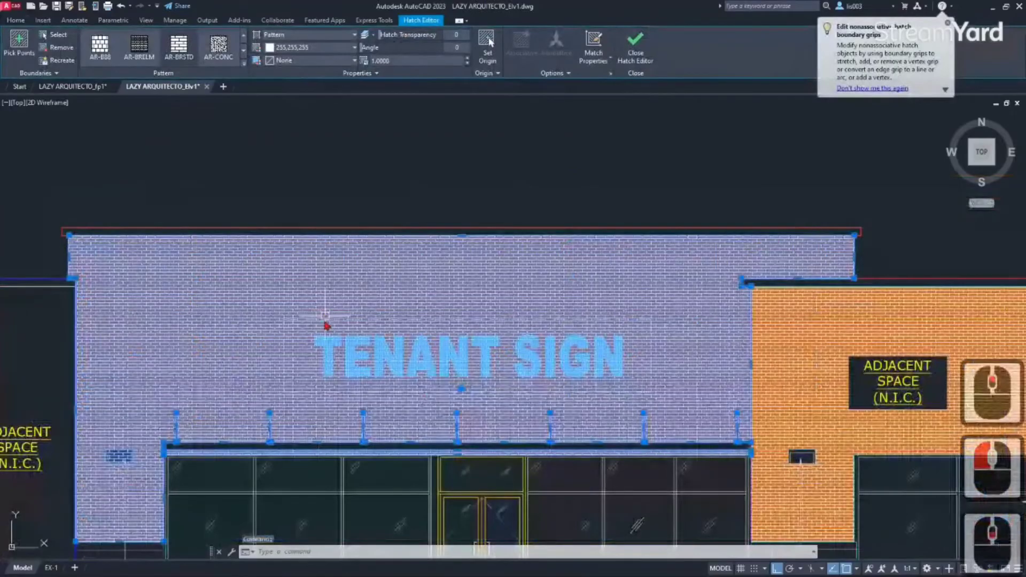
pyautogui.scroll(3, 309, 385)
pyautogui.press('Escape')
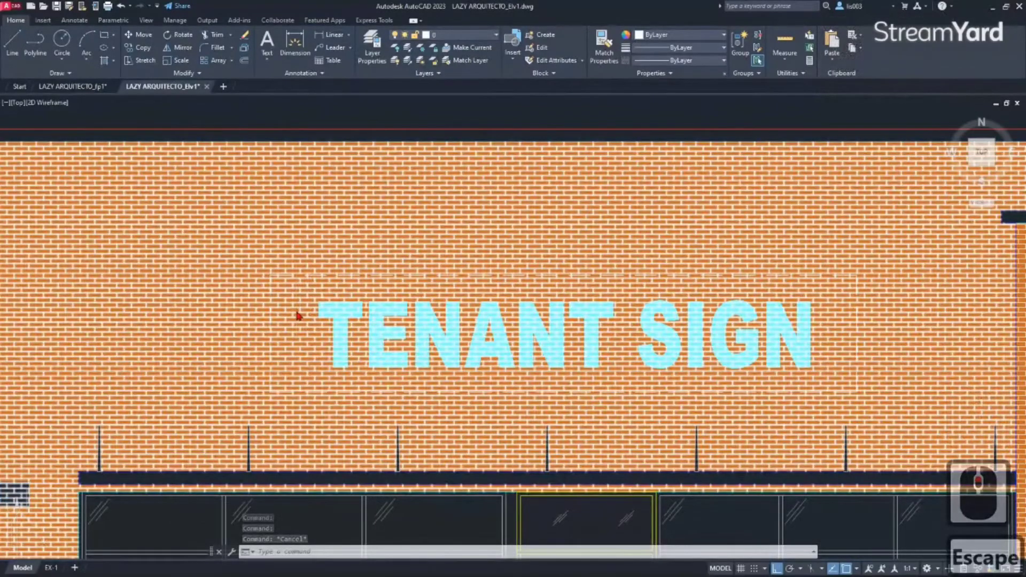
pyautogui.scroll(-2, 297, 302)
pyautogui.click(258, 267)
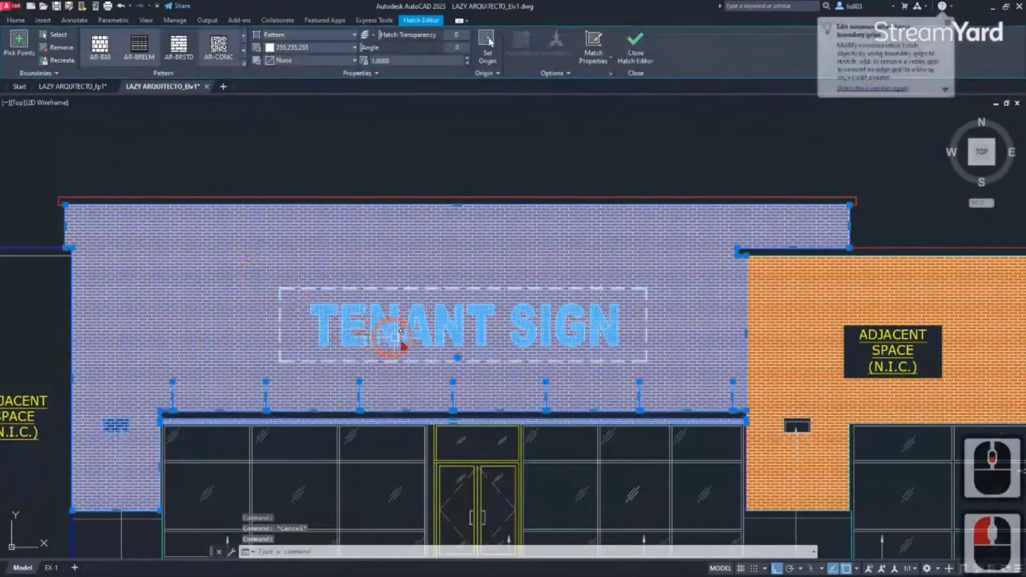
pyautogui.click(406, 414)
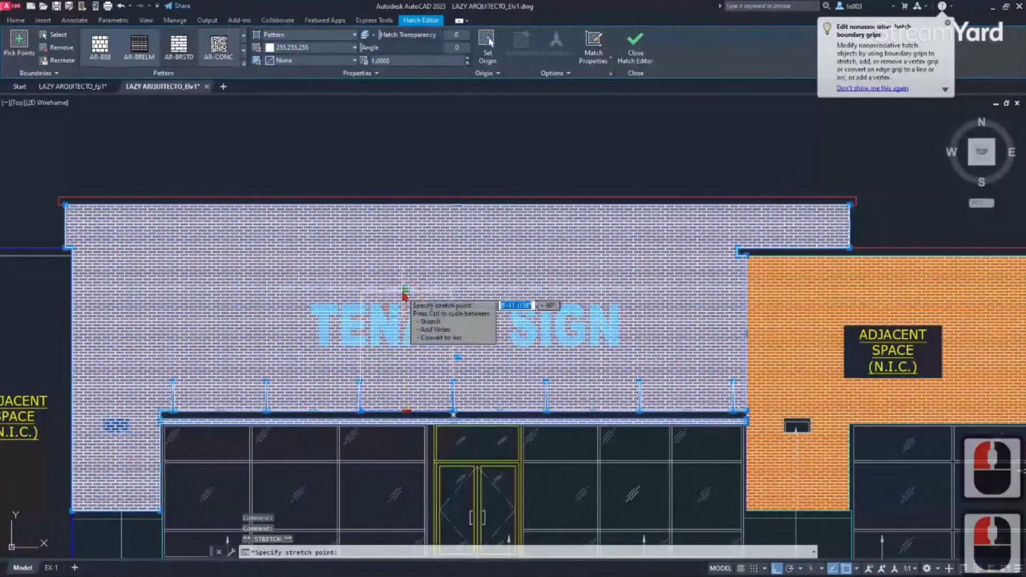
pyautogui.click(405, 291)
pyautogui.hotkey('ctrl', 'z')
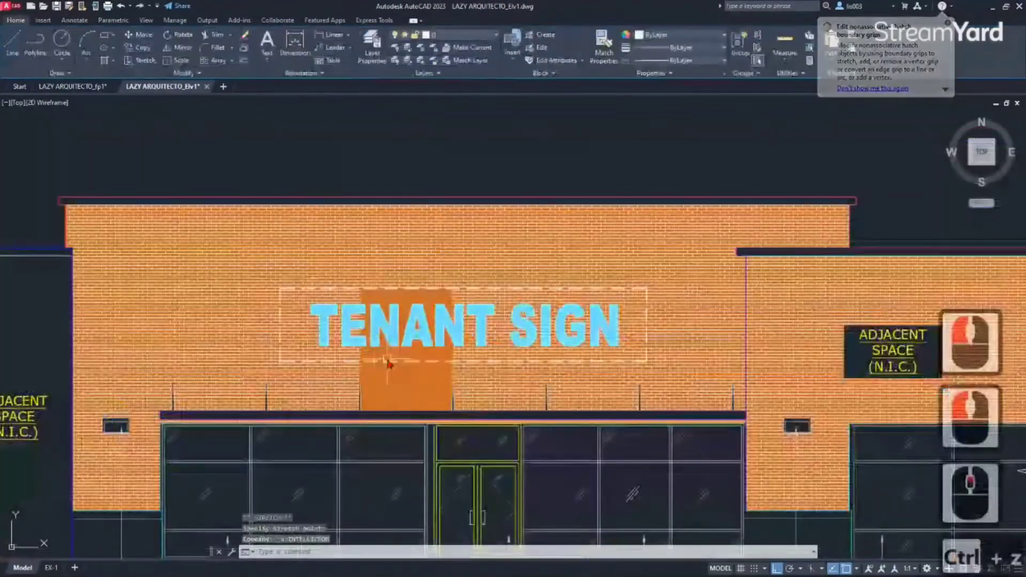
pyautogui.hotkey('ctrl', 'z')
pyautogui.moveTo(380, 371); pyautogui.dragTo(358, 381, button='middle')
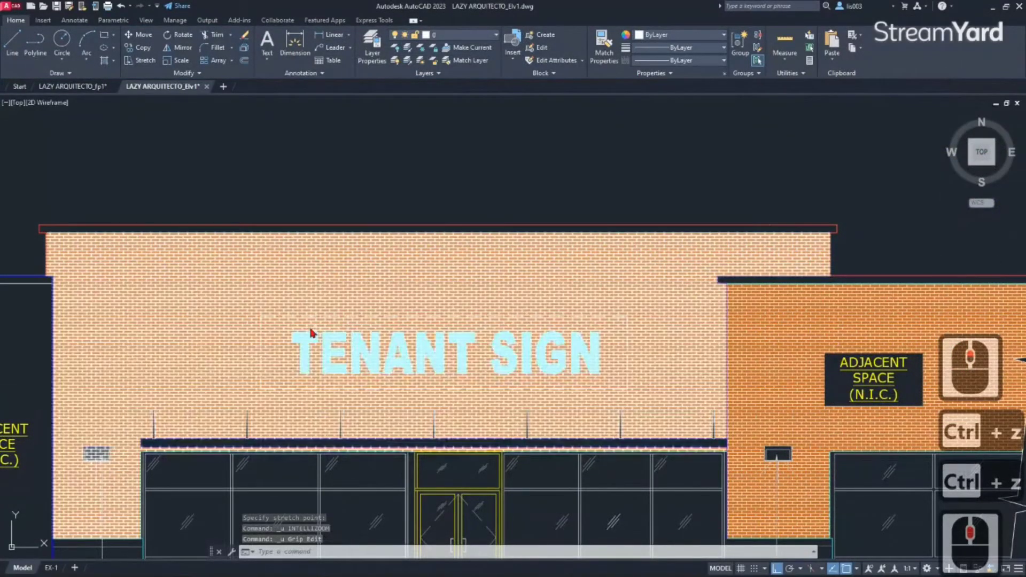
# - Open the TENANT SIGN block in the Block Editor
pyautogui.scroll(2, 311, 332)
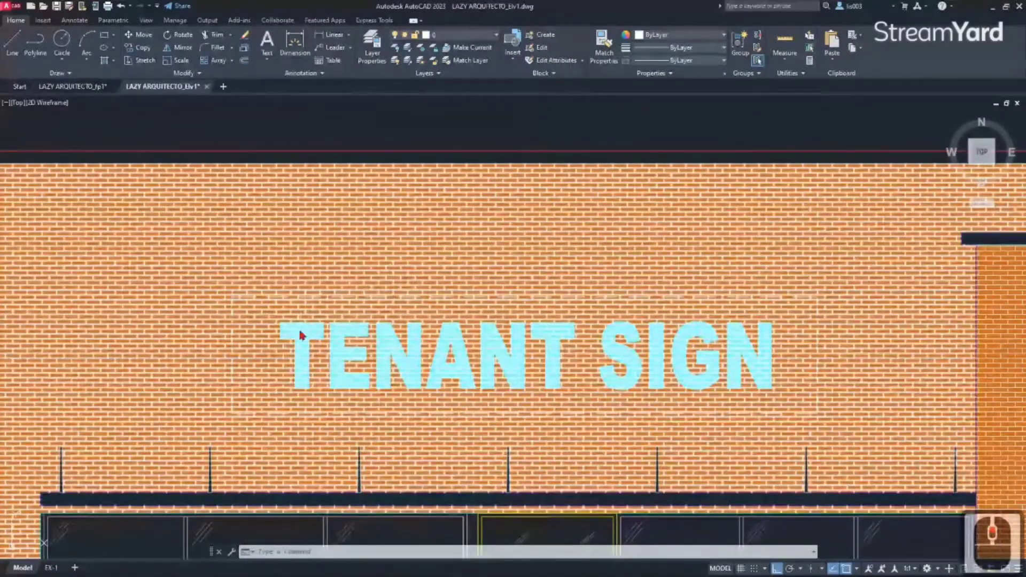
pyautogui.scroll(2, 254, 358)
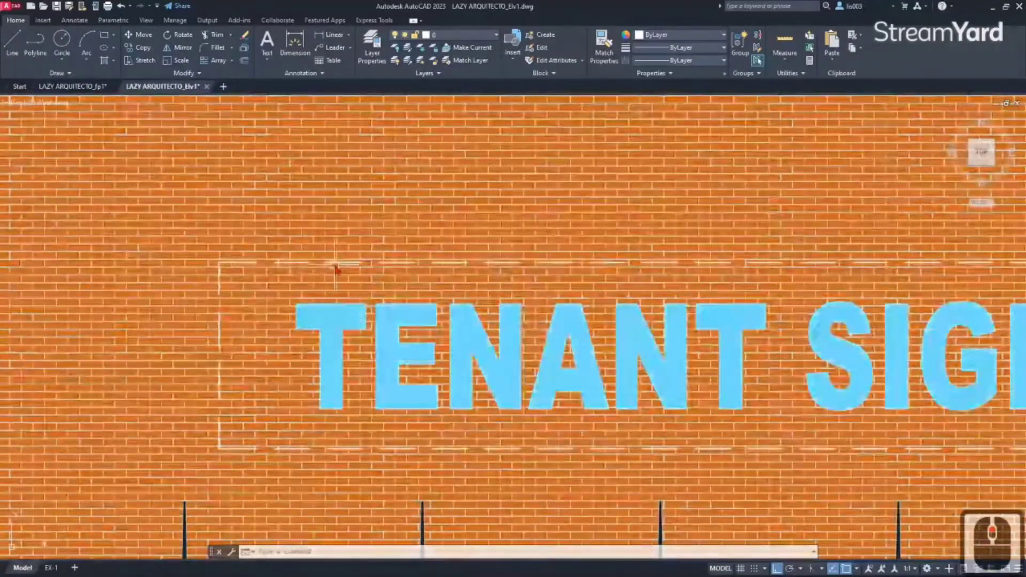
pyautogui.click(332, 266)
pyautogui.scroll(-2, 372, 278)
pyautogui.scroll(2, 445, 276)
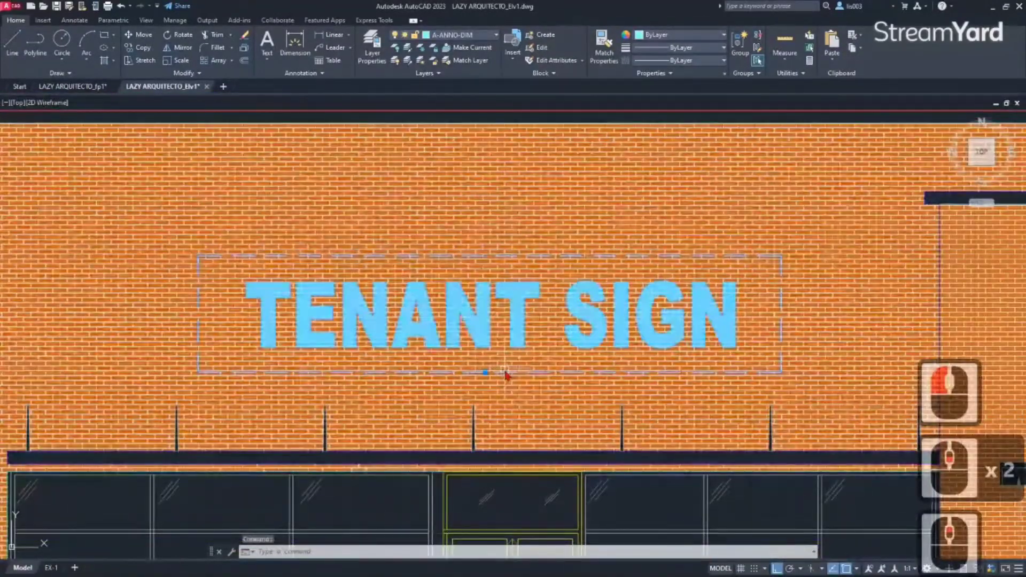
pyautogui.rightClick(507, 375)
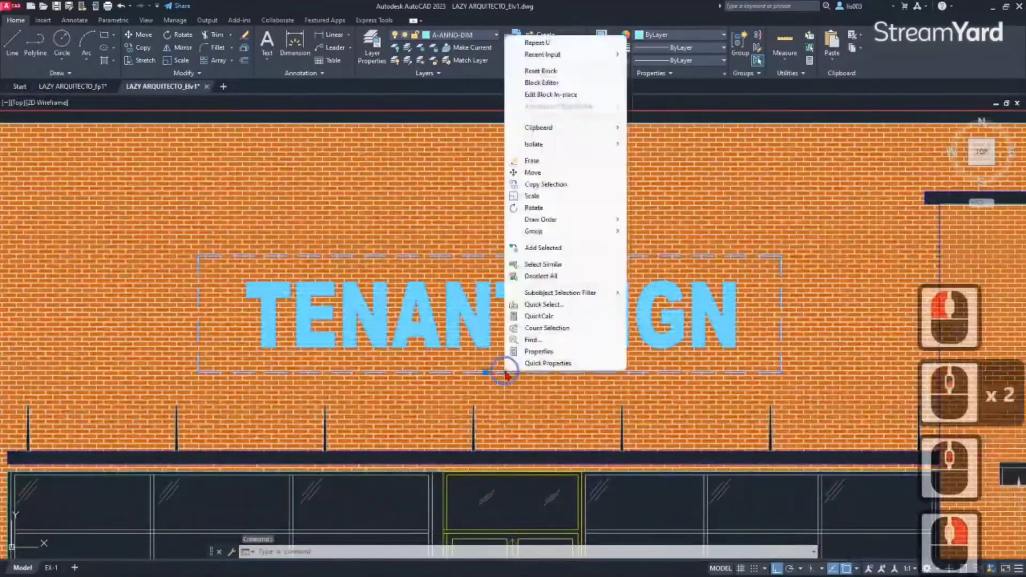
pyautogui.click(535, 83)
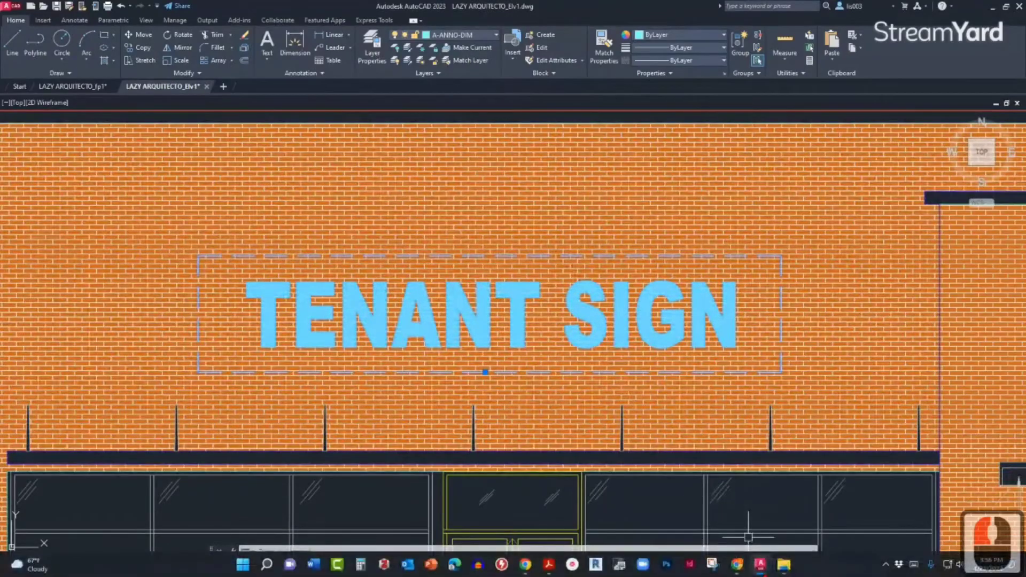
pyautogui.scroll(2, 629, 367)
pyautogui.scroll(2, 630, 366)
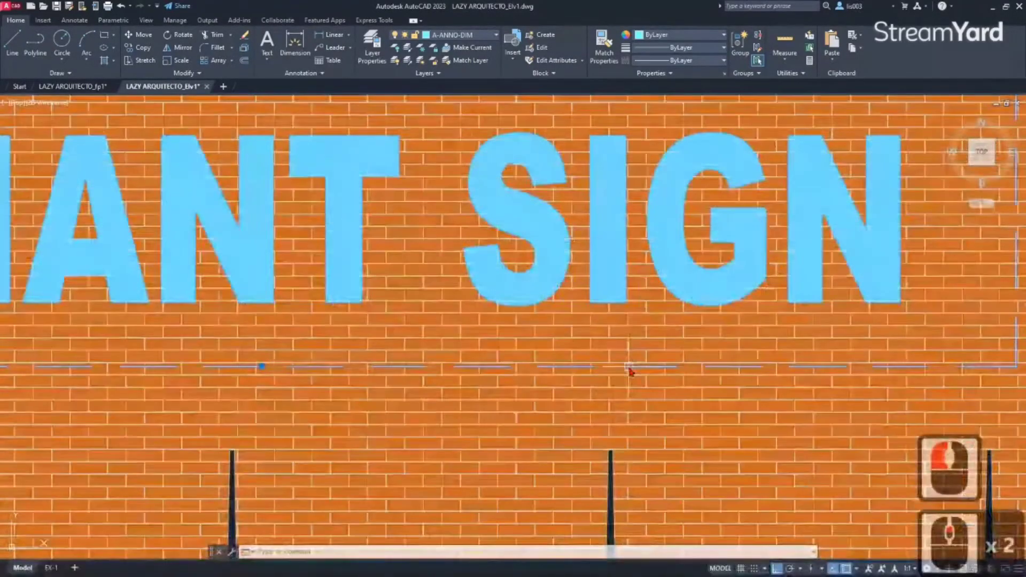
pyautogui.rightClick(629, 366)
pyautogui.click(674, 85)
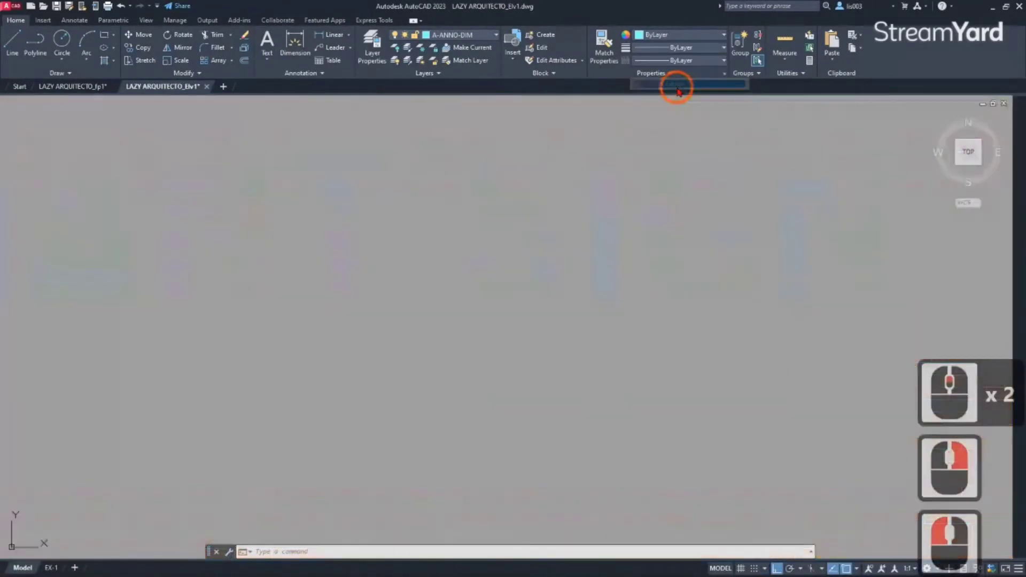
# - Create a wipeout from the closed polyline of the sign's dashed frame with WIPEOUT's Polyline option, keeping the polyline
pyautogui.scroll(-2, 448, 379)
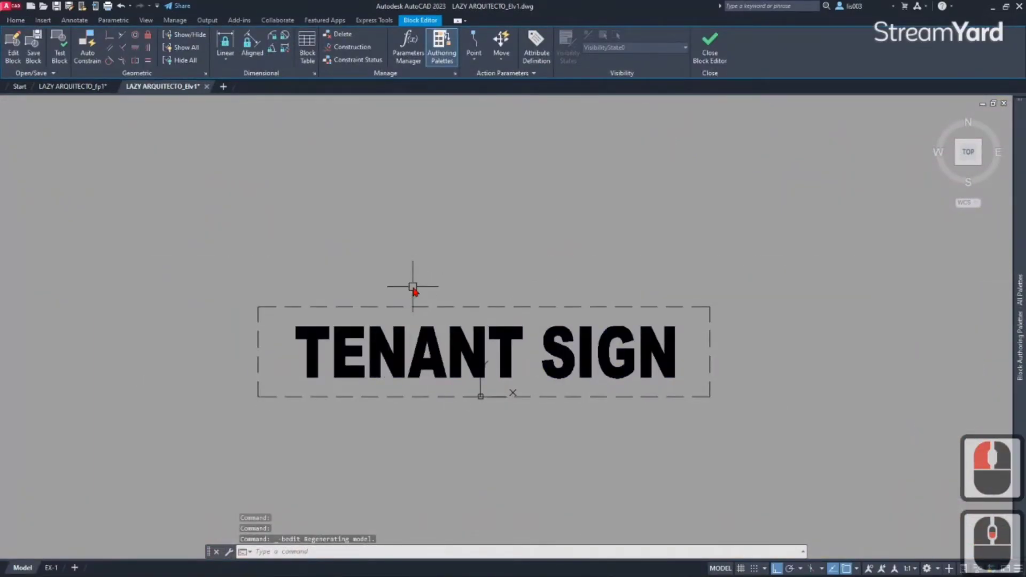
pyautogui.write('WIP')
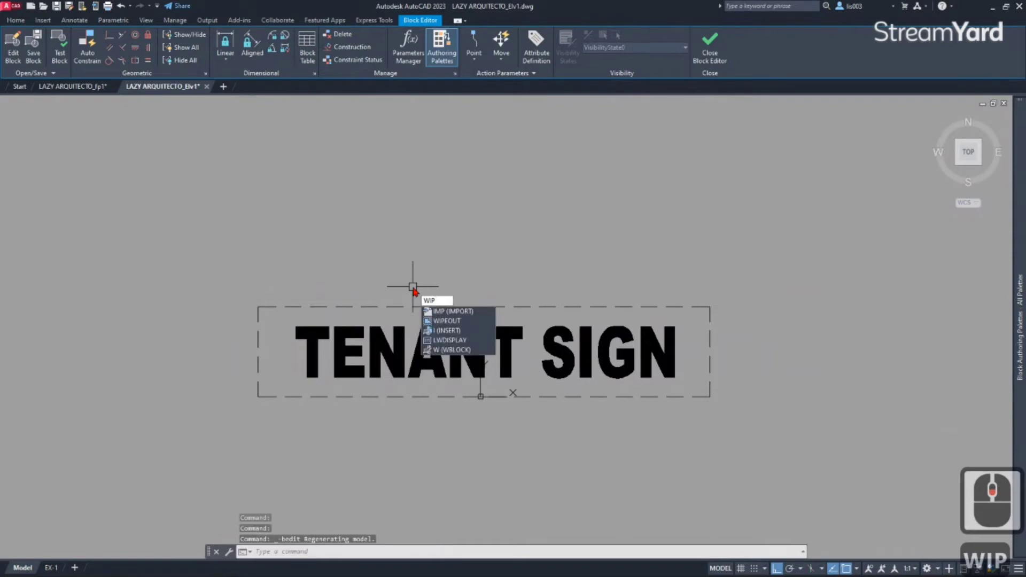
pyautogui.write('EOUT')
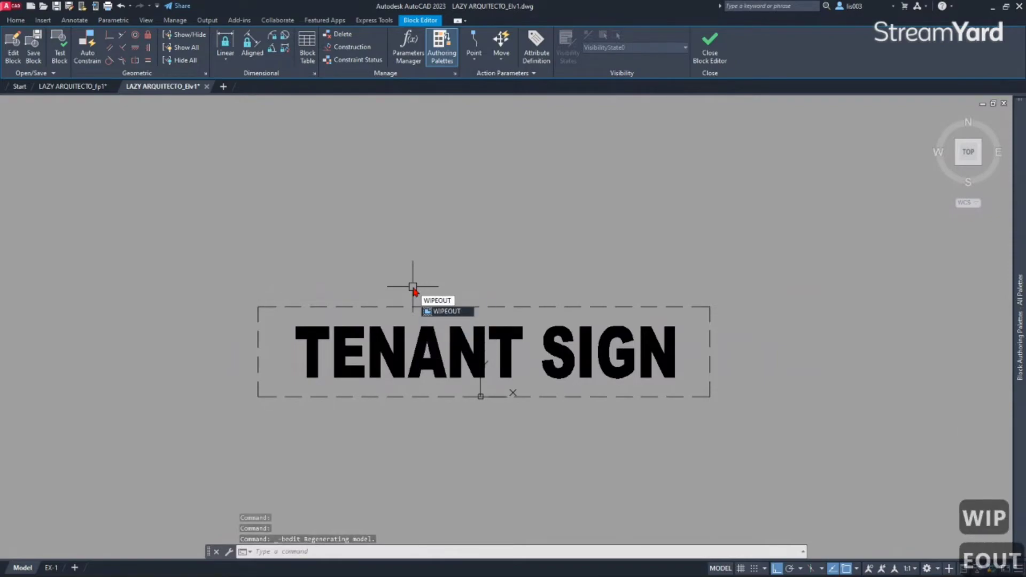
pyautogui.press('Return')
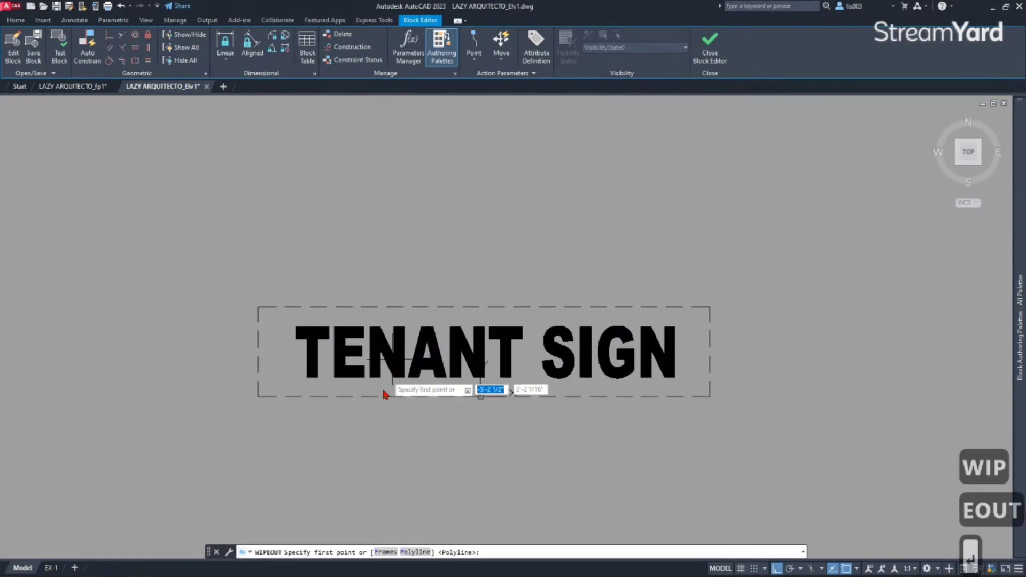
pyautogui.click(416, 552)
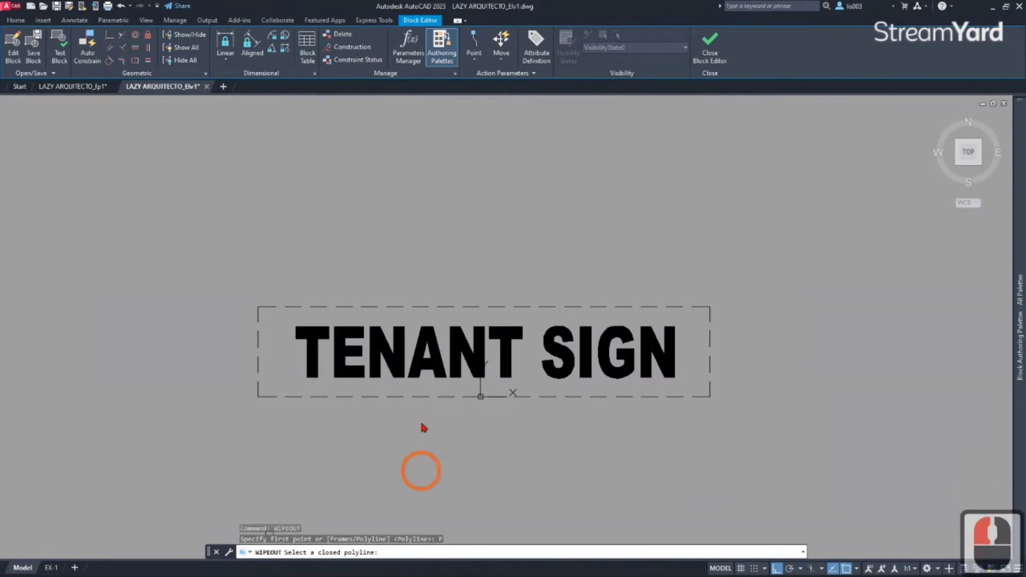
pyautogui.click(417, 306)
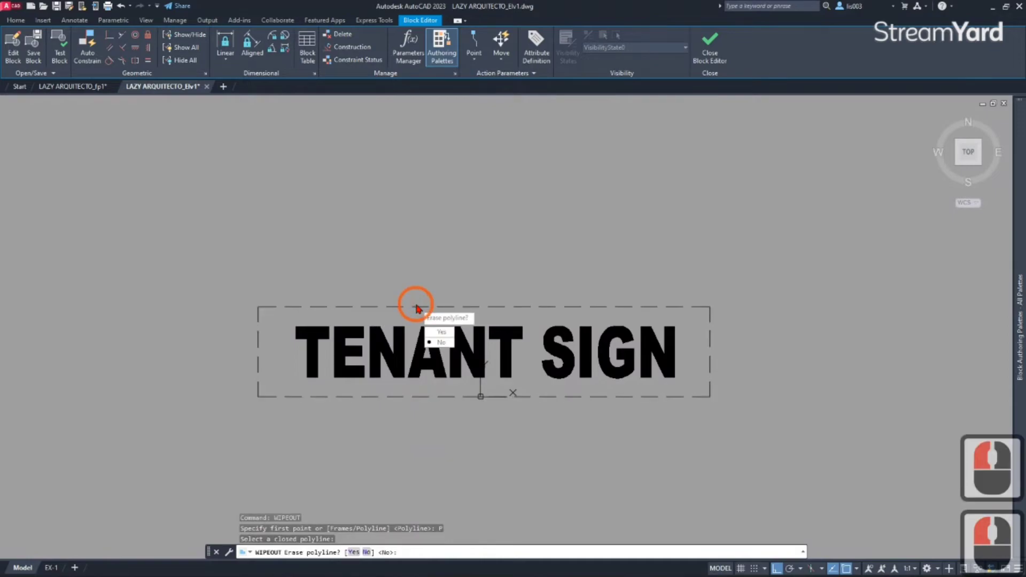
pyautogui.click(442, 345)
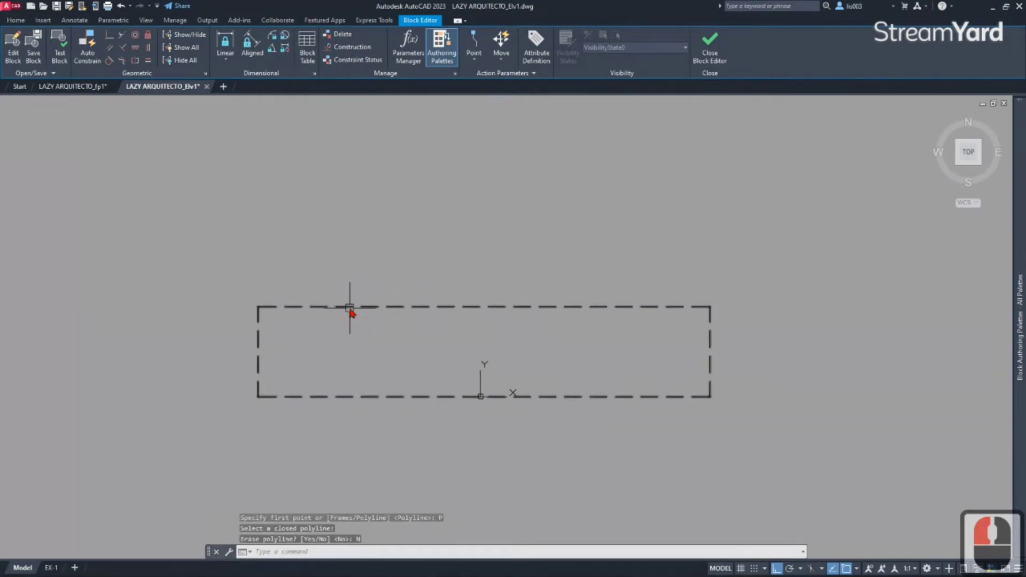
pyautogui.scroll(2, 276, 321)
pyautogui.click(291, 298)
pyautogui.click(270, 275)
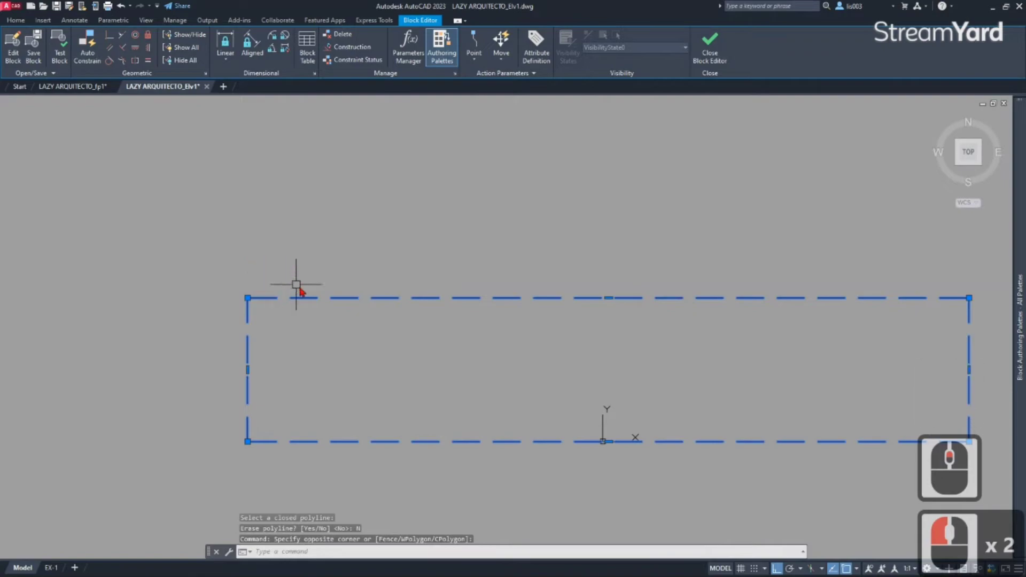
pyautogui.press('Escape')
pyautogui.click(336, 294)
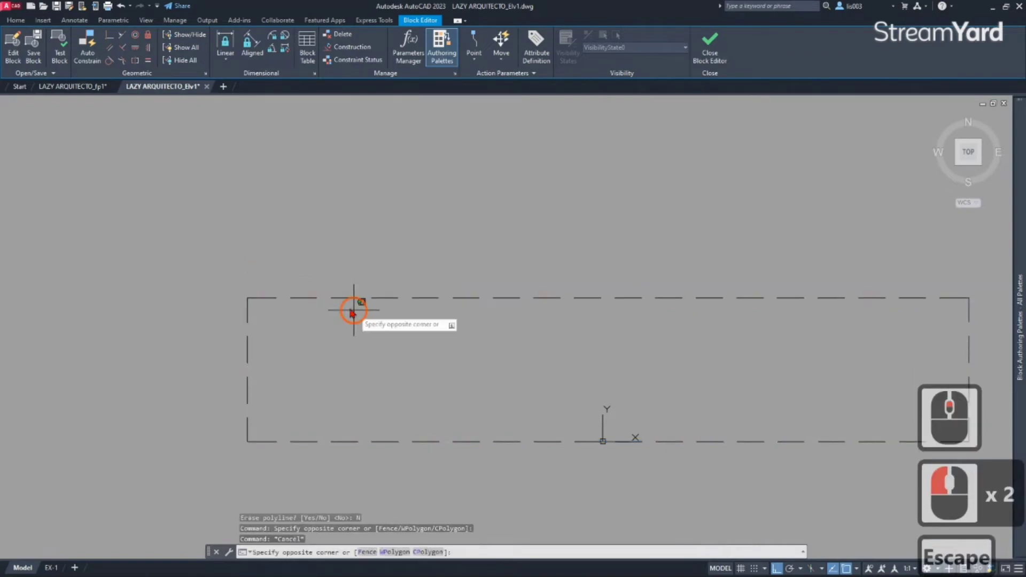
pyautogui.click(331, 298)
pyautogui.press('Escape')
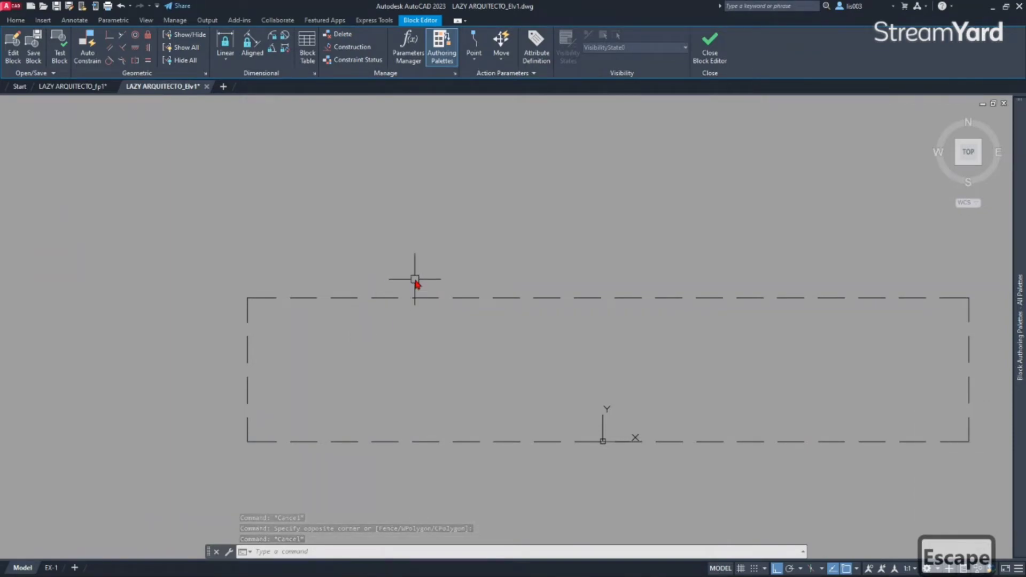
# - Set the WIPEOUTFRAME system variable to 1
pyautogui.write('WIPEE')
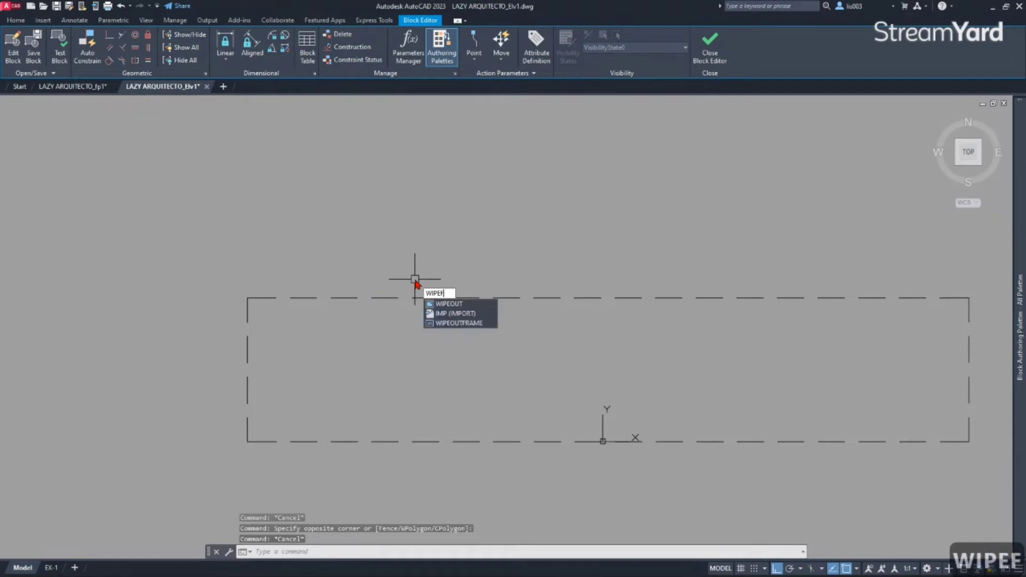
pyautogui.press('BackSpace')
pyautogui.press('BackSpace')
pyautogui.press('BackSpace')
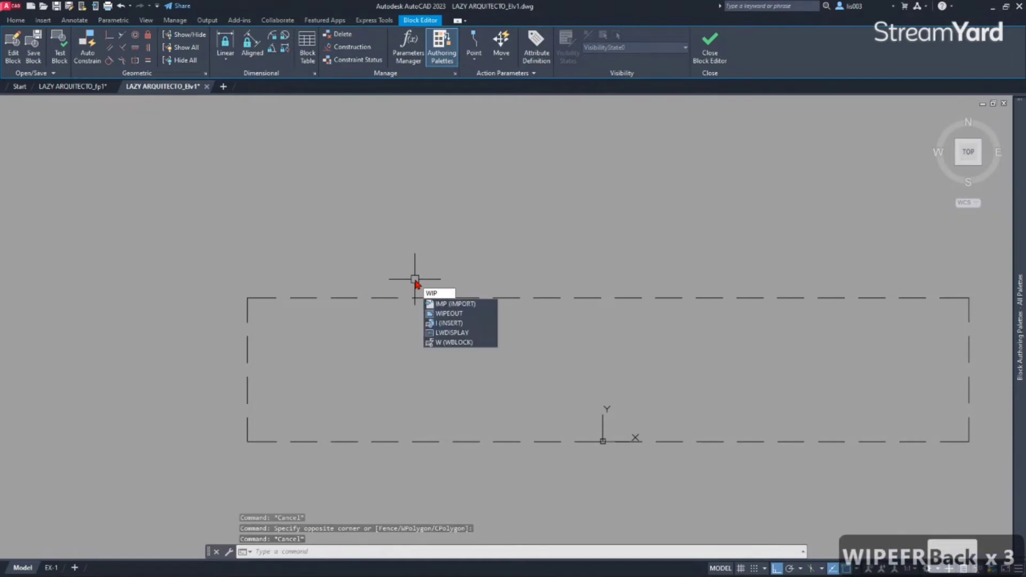
pyautogui.write('EOUTFRAME')
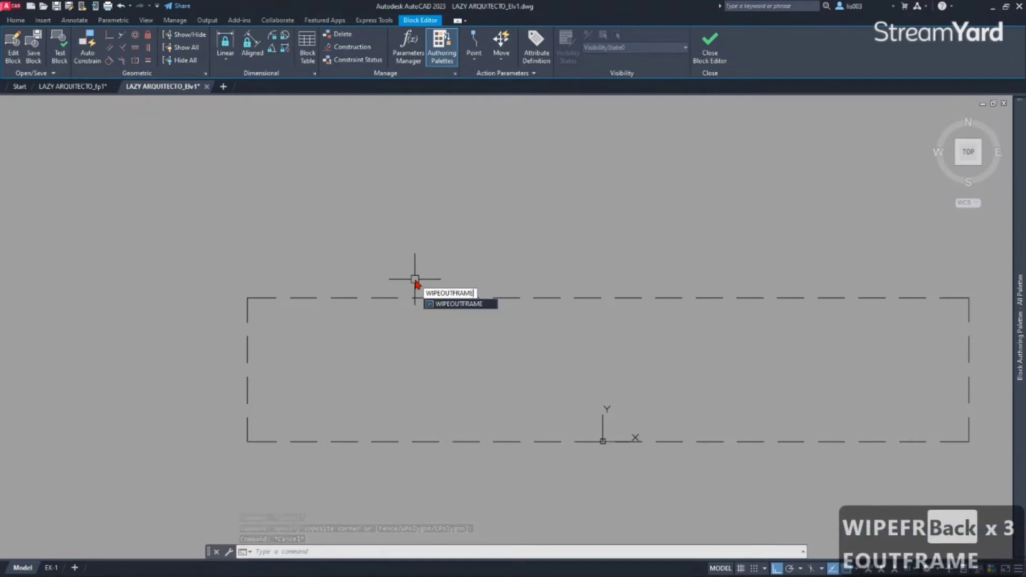
pyautogui.press('Return')
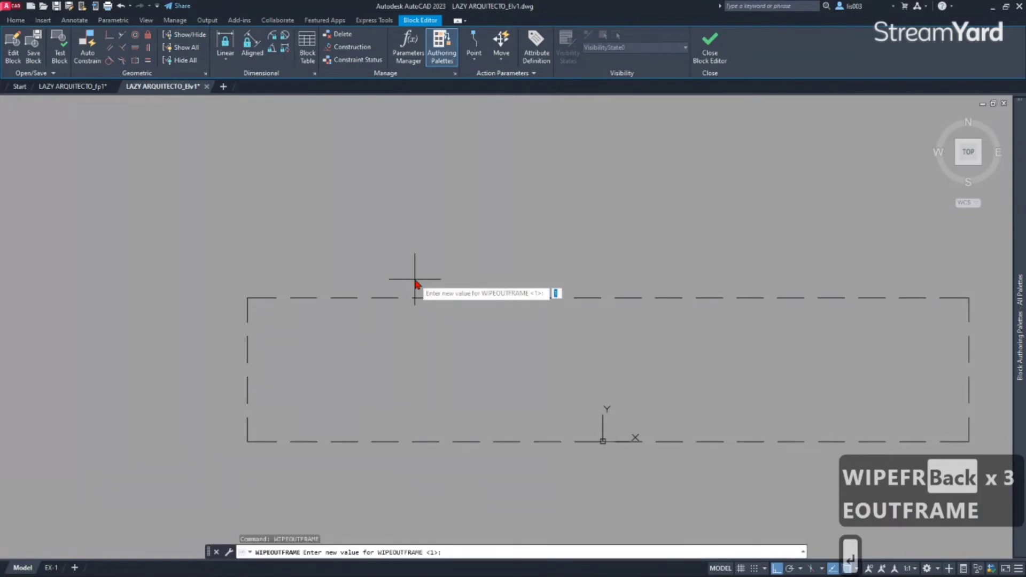
pyautogui.write('1')
pyautogui.press('Return')
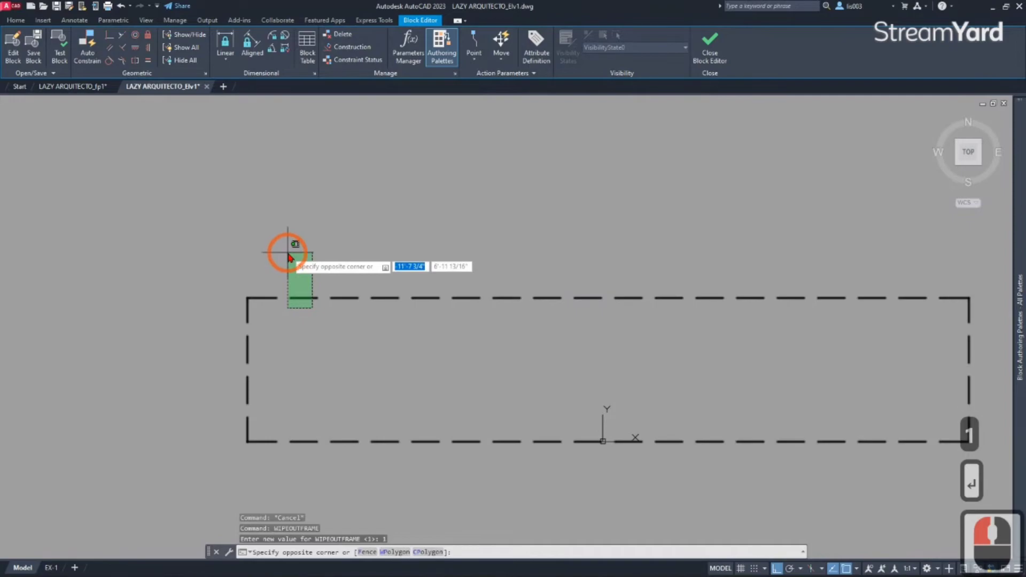
# - Examine the properties of the overlapping wipeout and polyline that form the sign's frame, and clear the selection
pyautogui.click(286, 278)
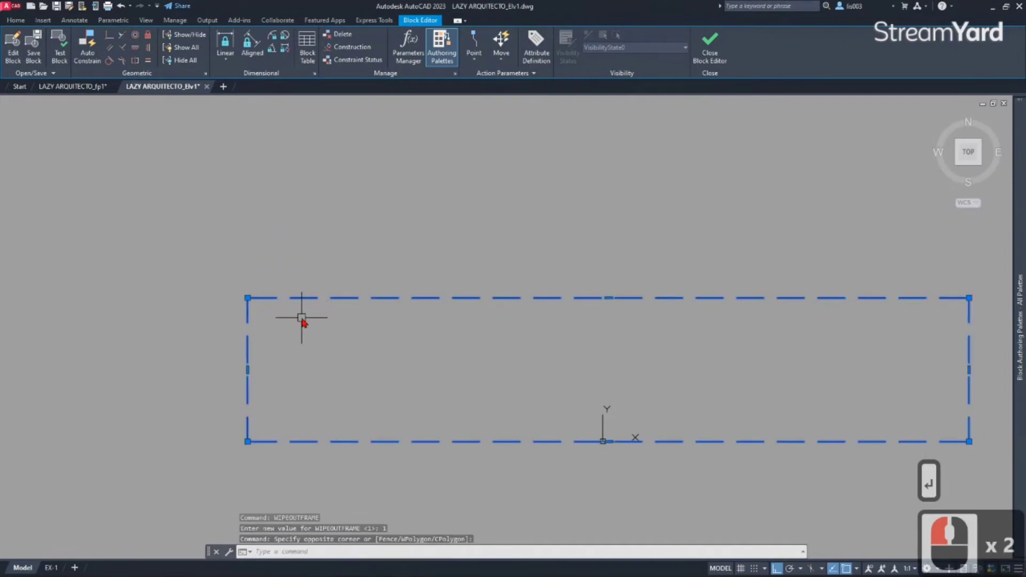
pyautogui.keyDown('shift'); pyautogui.click(301, 299); pyautogui.keyUp('shift')
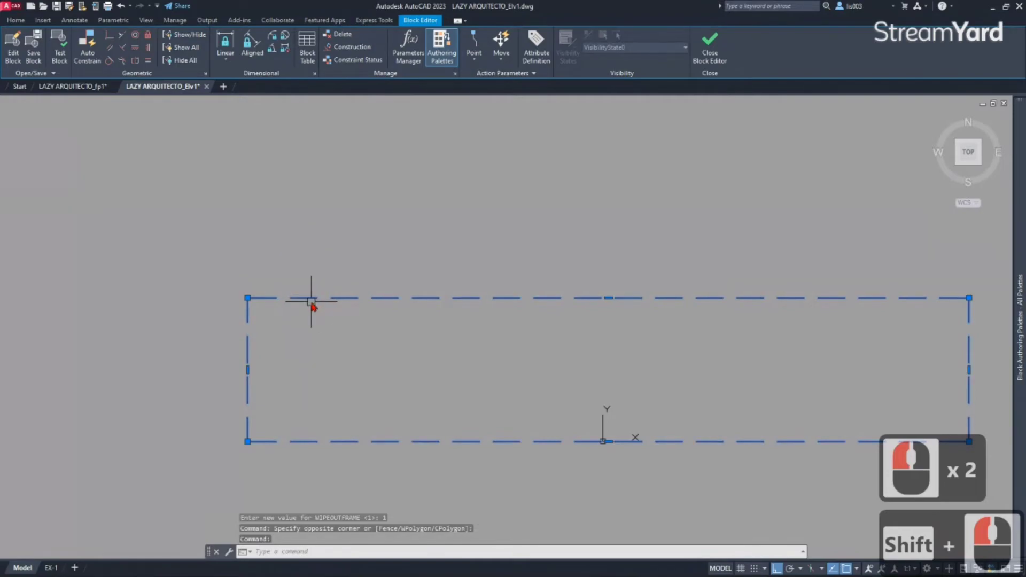
pyautogui.write('PR')
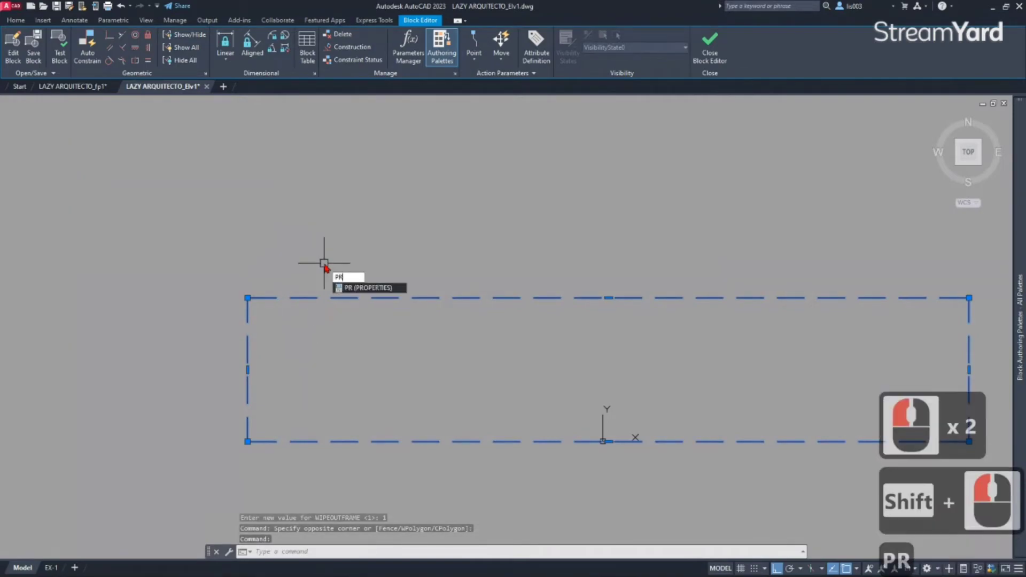
pyautogui.press('Return')
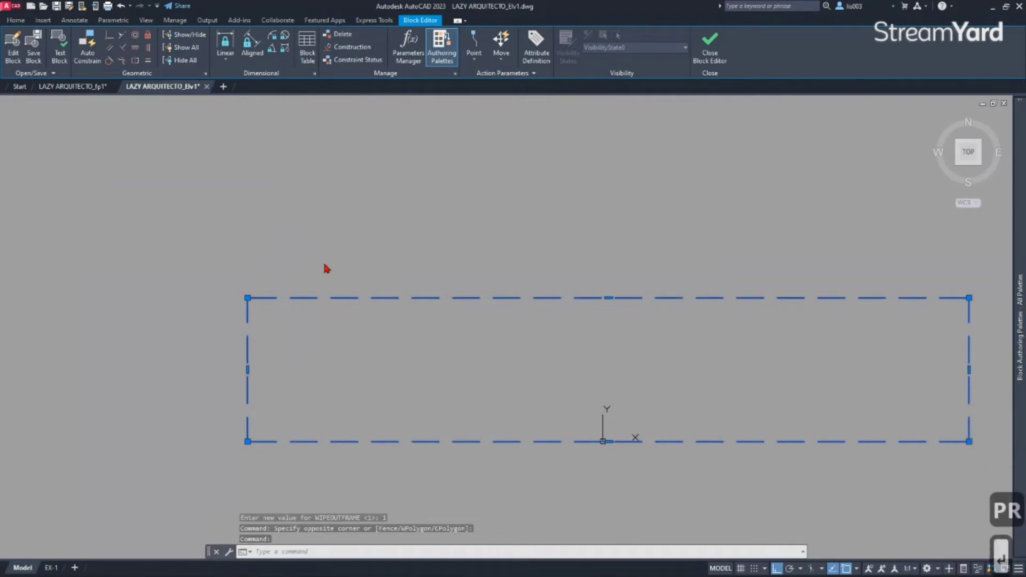
pyautogui.press('Escape')
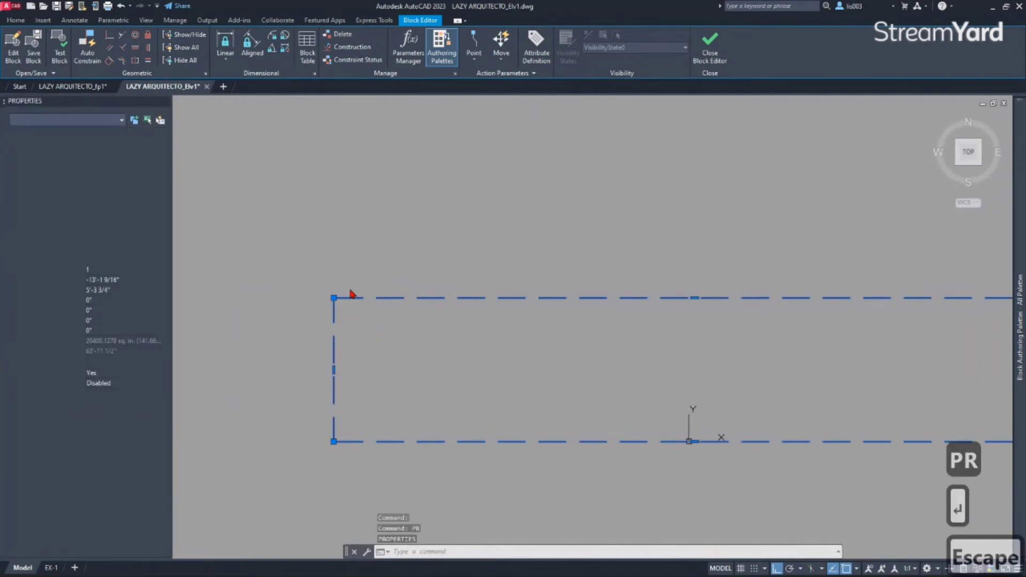
pyautogui.click(363, 325)
pyautogui.click(352, 263)
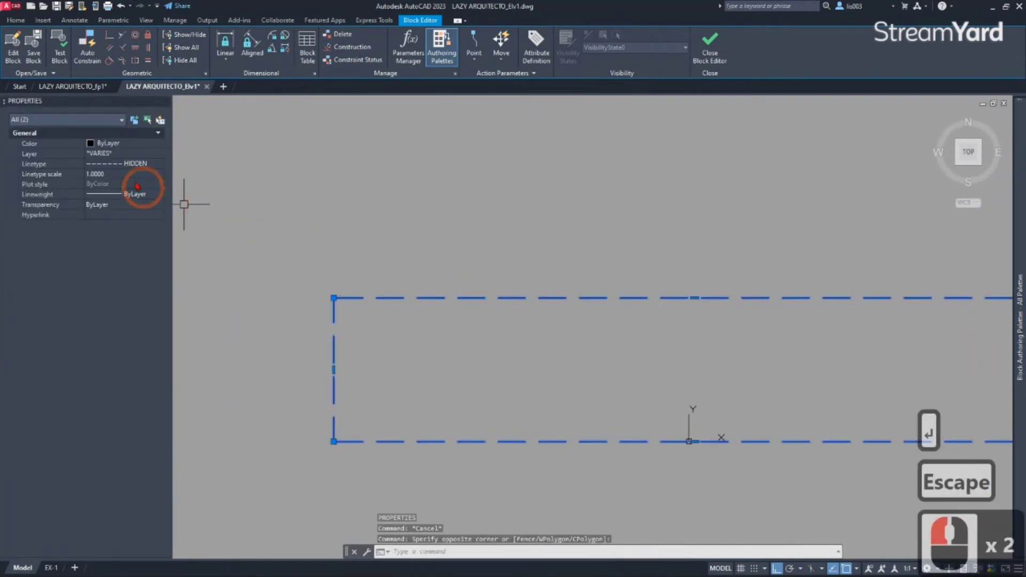
pyautogui.press('Escape')
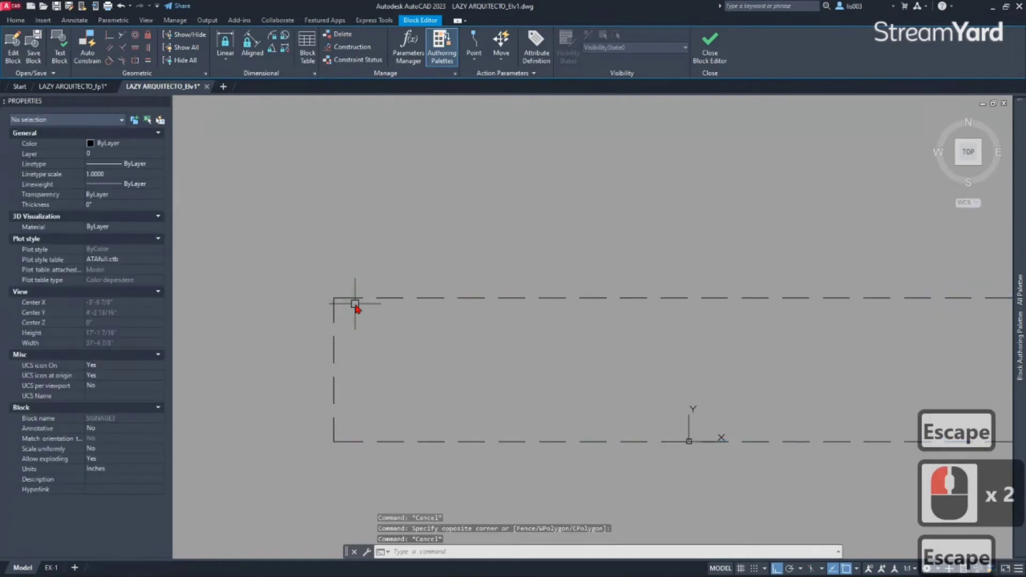
# - Send the sign's wipeout to the back with DRAWORDER and close its properties
pyautogui.click(355, 299)
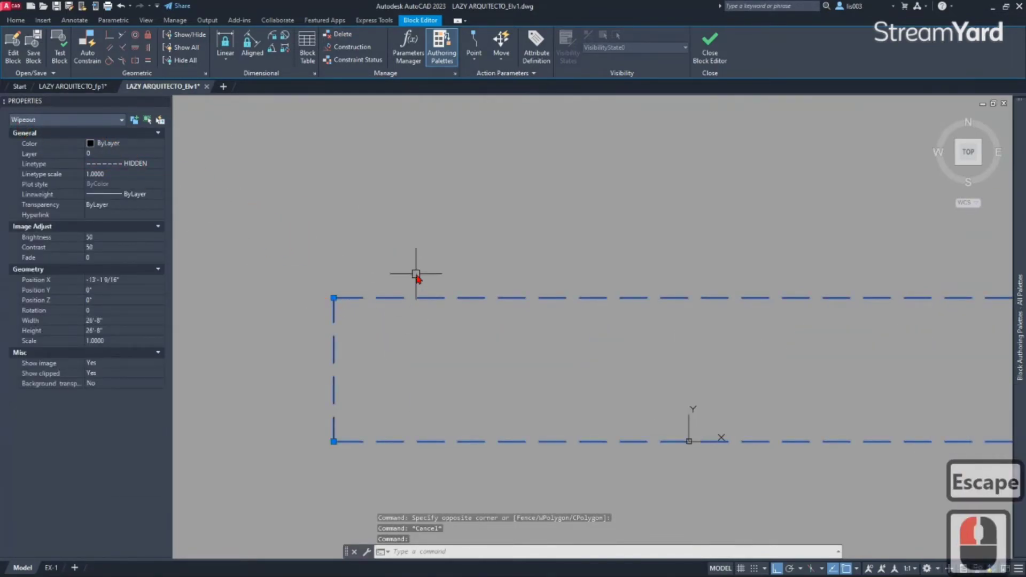
pyautogui.press('d')
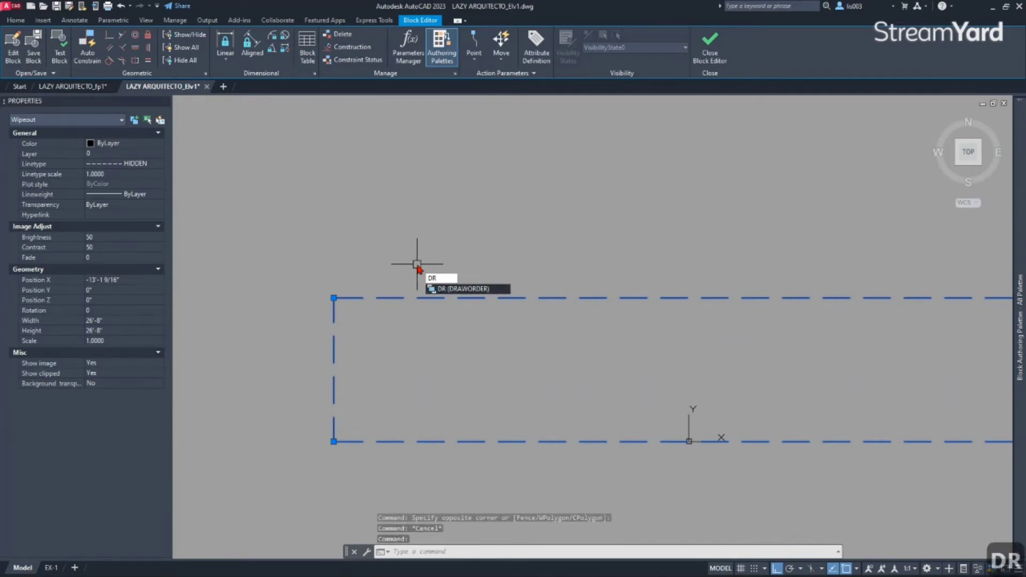
pyautogui.write('r')
pyautogui.press('Return')
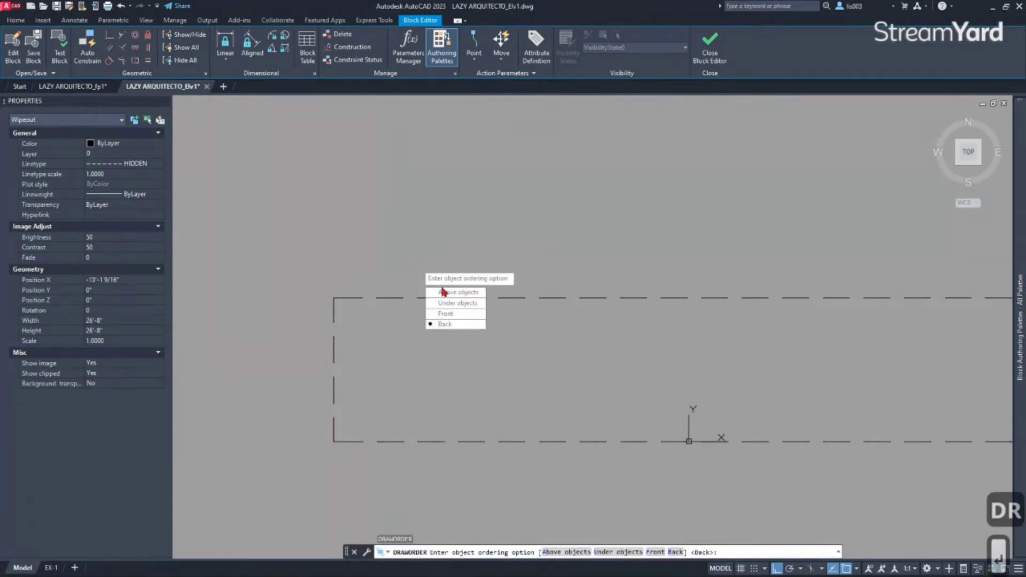
pyautogui.click(444, 324)
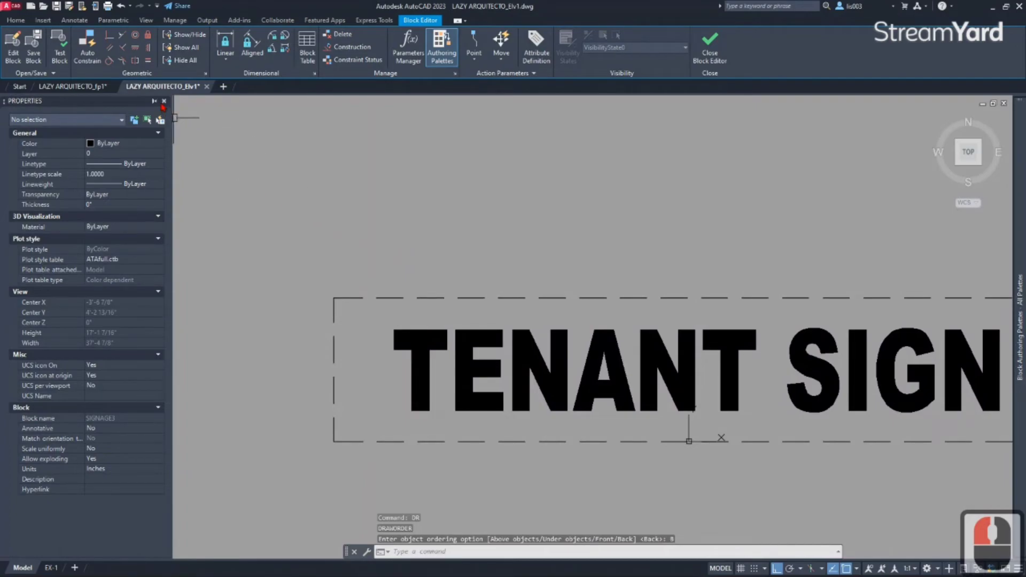
pyautogui.click(163, 106)
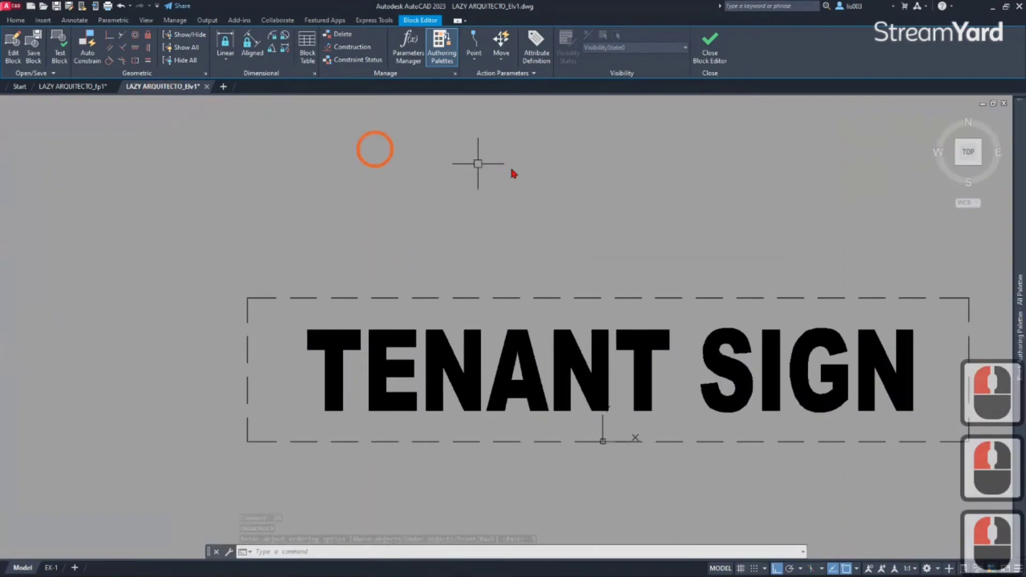
# - Close the Block Editor, saving the changes to the sign block, and return to the storefront elevation
pyautogui.click(709, 52)
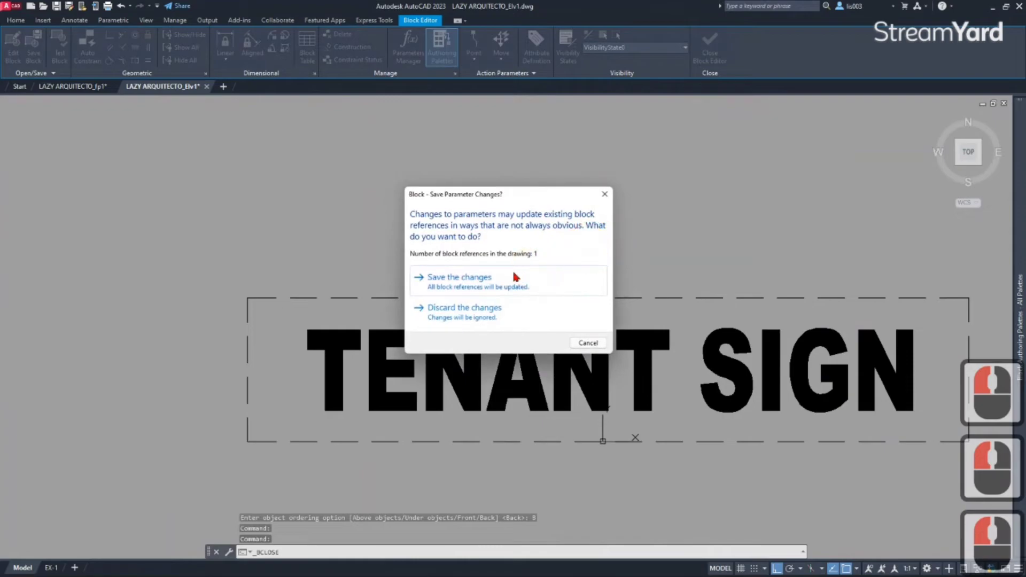
pyautogui.click(499, 280)
pyautogui.scroll(-3, 505, 342)
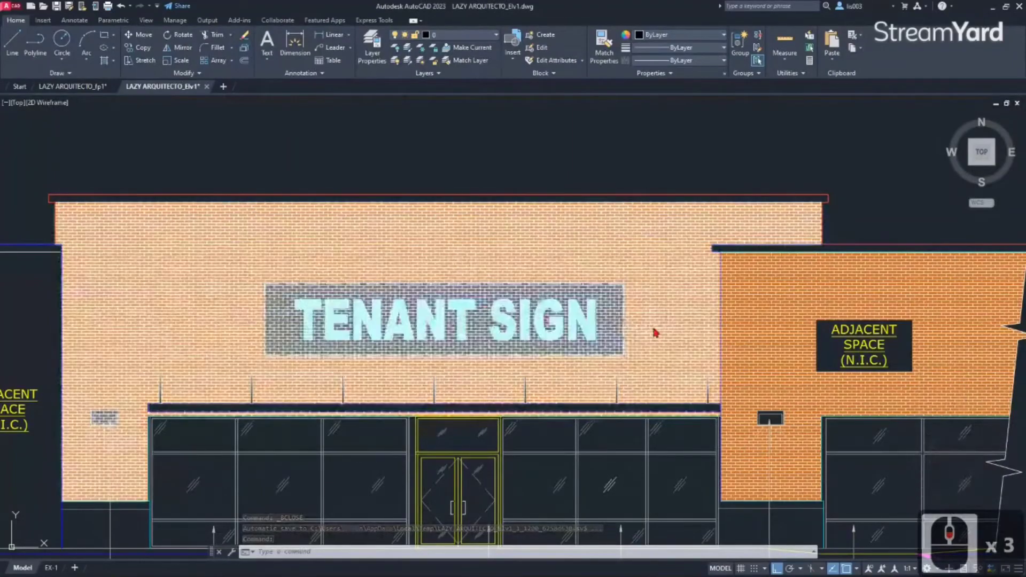
# - Move the TENANT SIGN block by its grip straight up on the brick wall
pyautogui.click(448, 355)
pyautogui.click(442, 355)
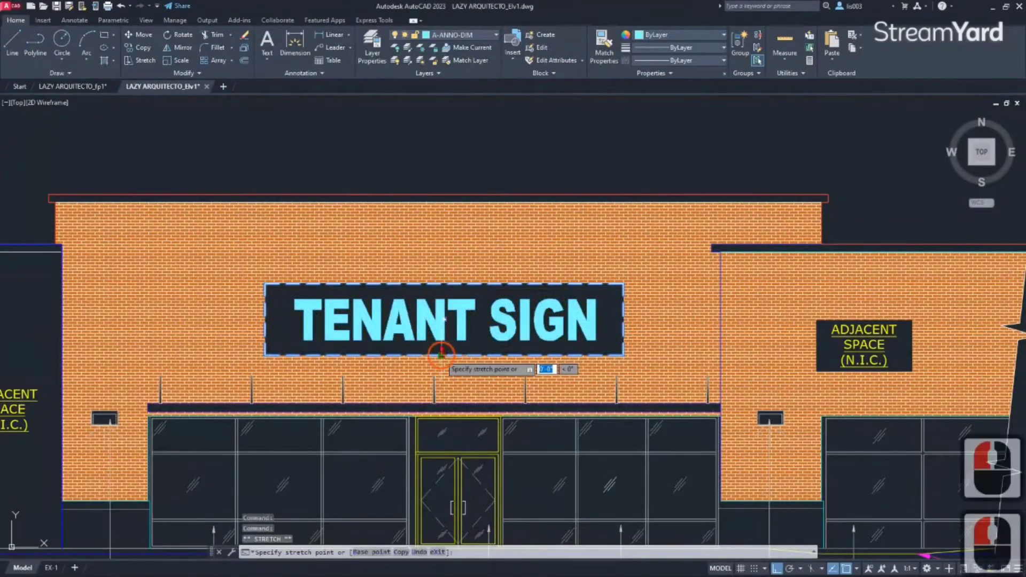
pyautogui.click(438, 308)
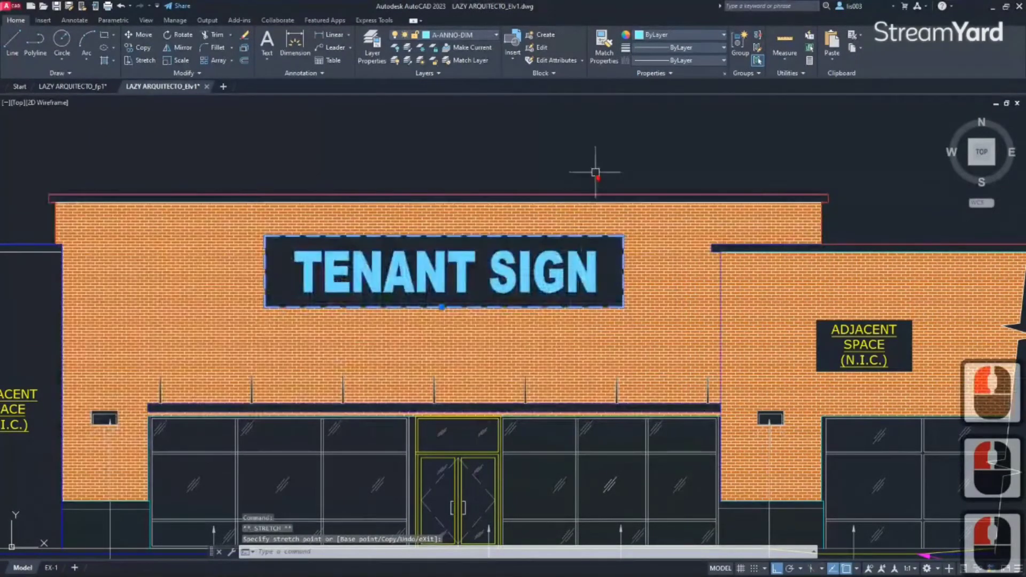
# - Move the TENANT SIGN block straight down about 2'-5" with the Move command, to mid-height on the brick wall
pyautogui.write('m')
pyautogui.press('Return')
pyautogui.click(522, 138)
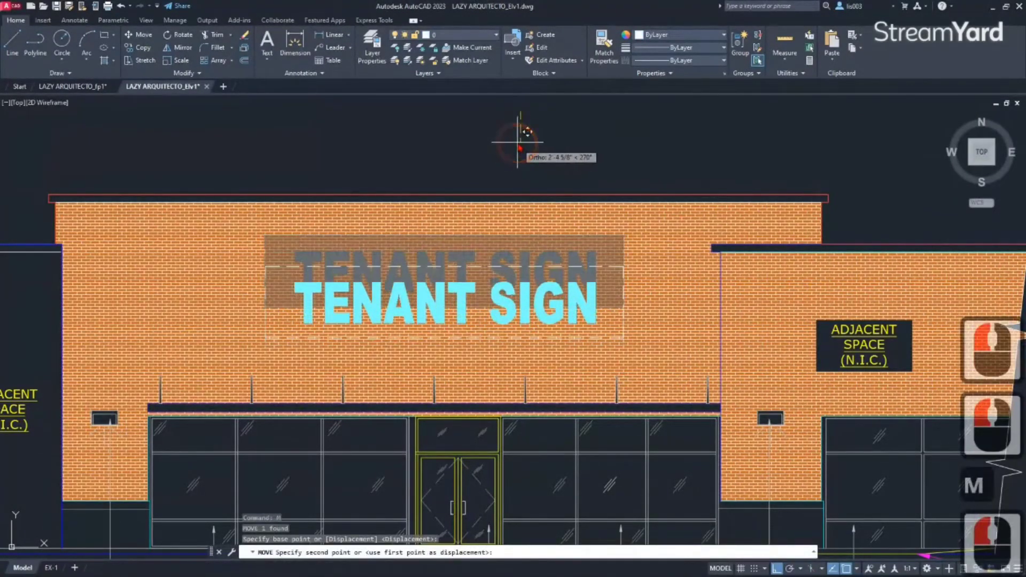
pyautogui.scroll(-3, 469, 375)
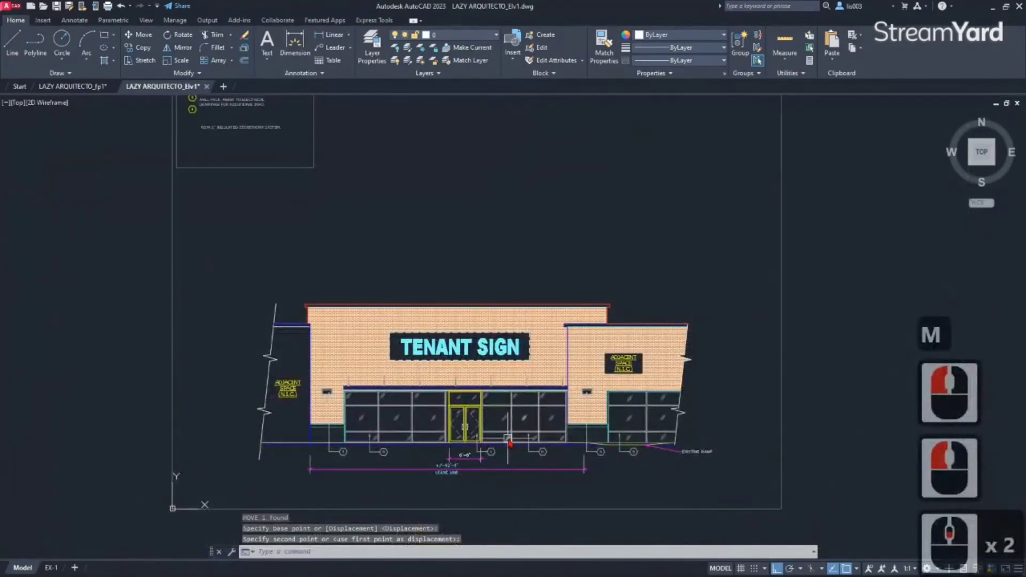
pyautogui.scroll(2, 509, 409)
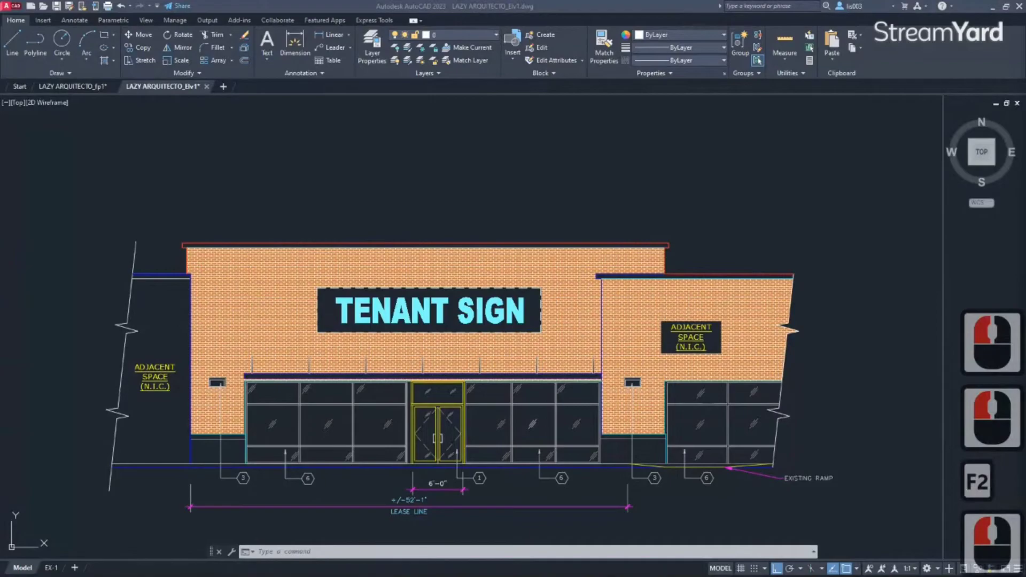
pyautogui.click(583, 199)
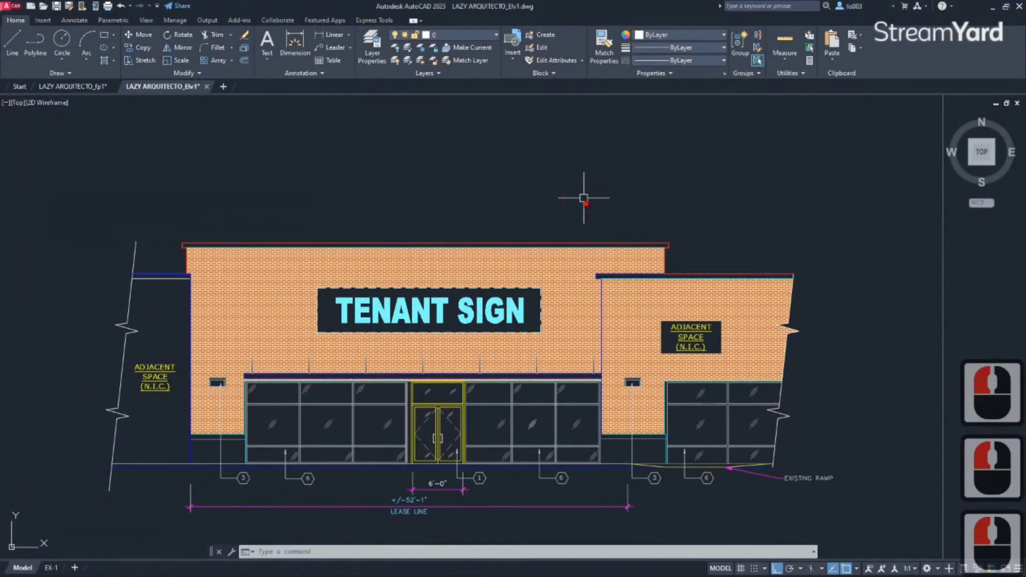
pyautogui.middleClick(195, 218)
pyautogui.middleClick(195, 218)
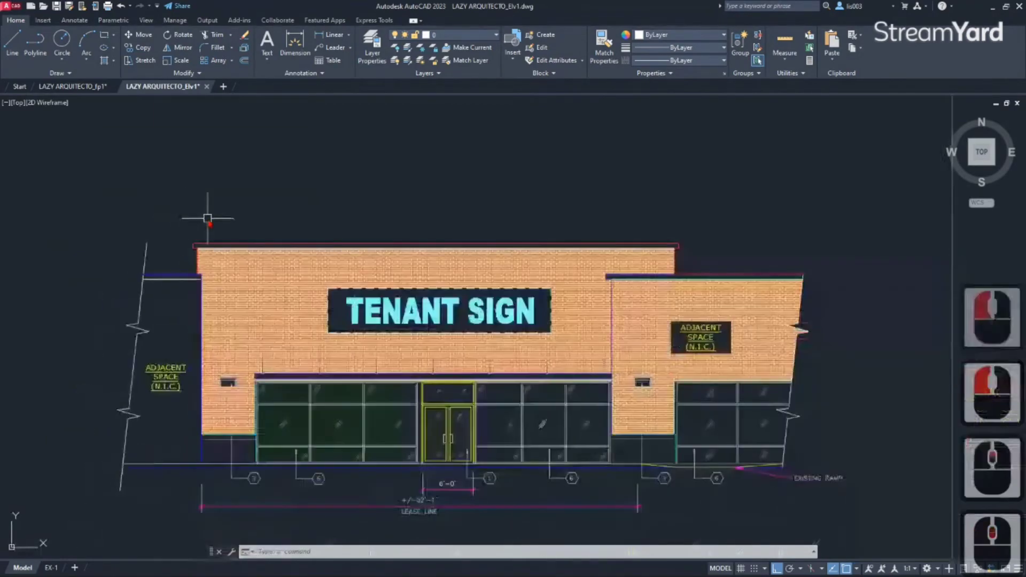
pyautogui.scroll(2, 160, 286)
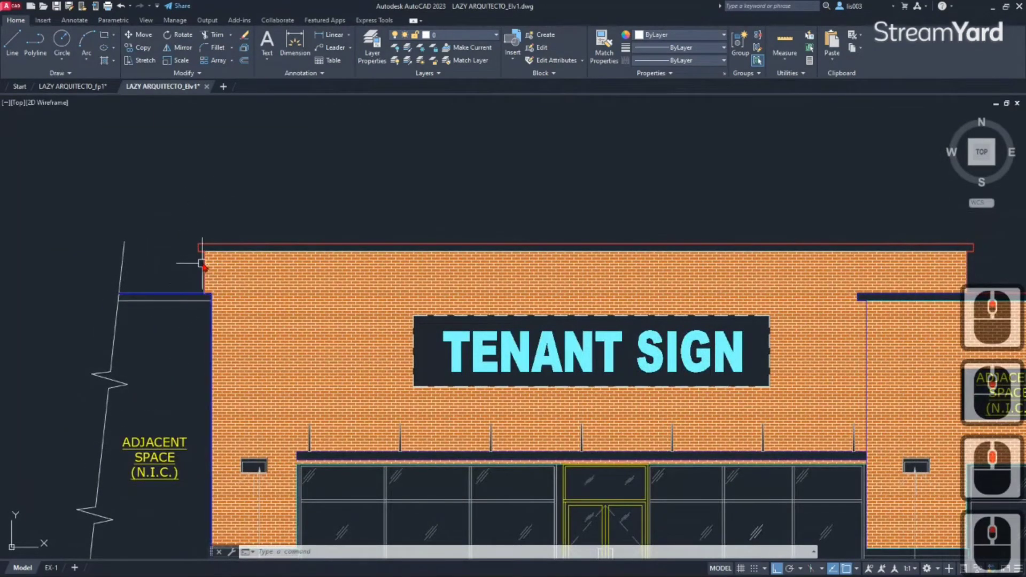
pyautogui.scroll(-2, 329, 250)
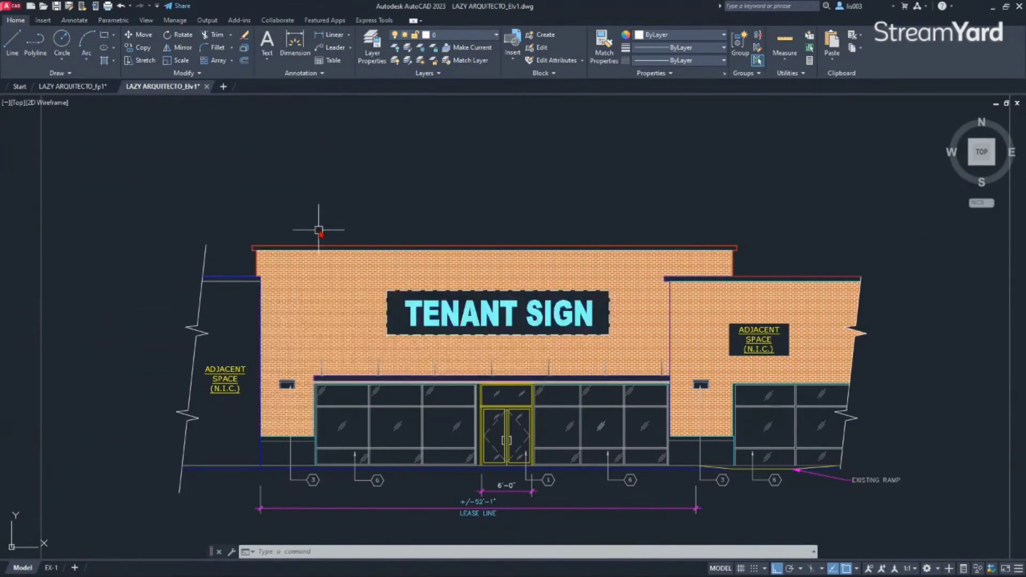
pyautogui.moveTo(315, 198); pyautogui.dragTo(257, 232, button='middle')
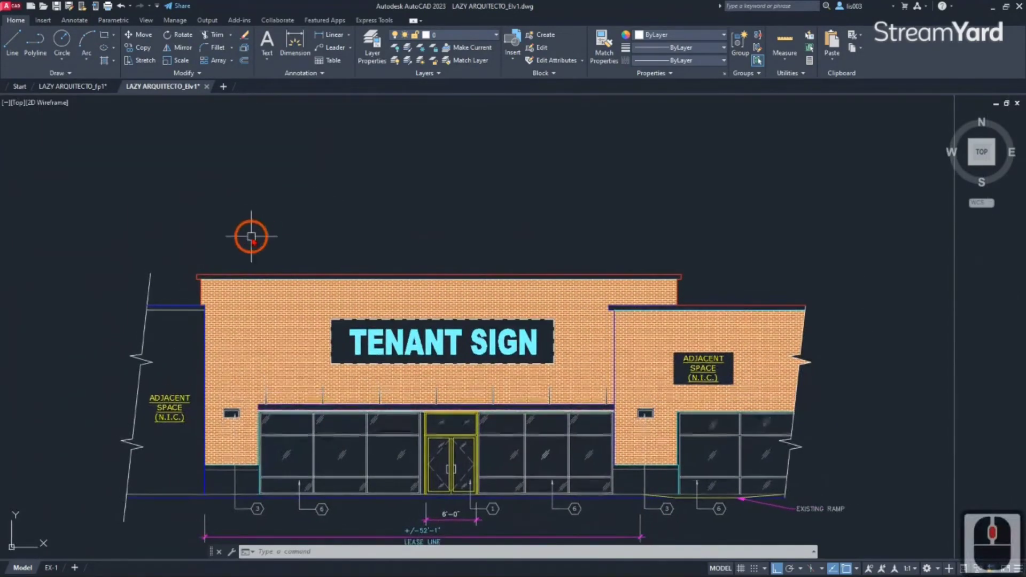
pyautogui.write('l')
pyautogui.press('space')
pyautogui.press('Escape')
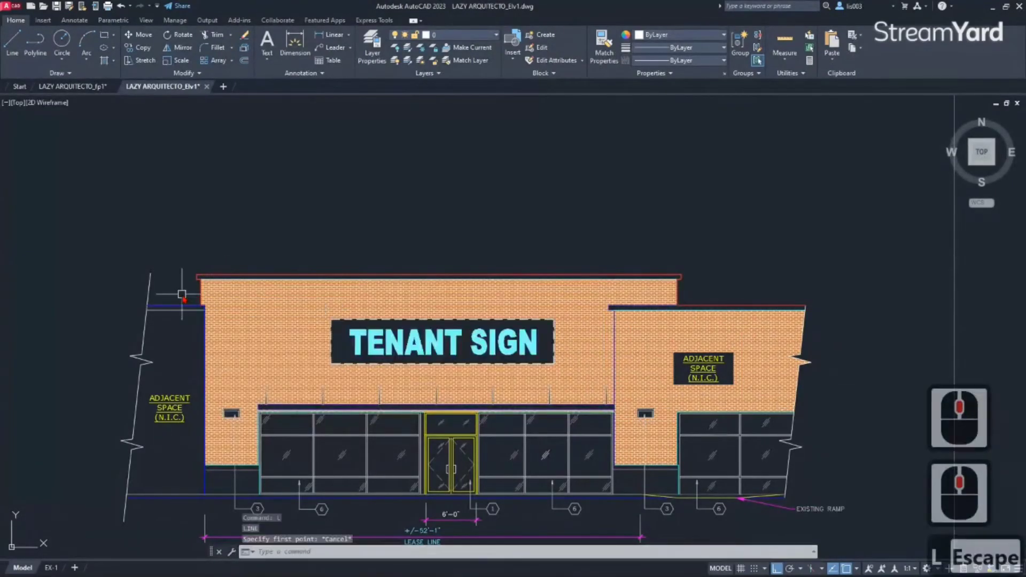
# - Try tracing the roof outline with a polyline from the break line along the adjacent roof up to the parapet corner, and erase it
pyautogui.write('pl')
pyautogui.press('space')
pyautogui.scroll(2, 153, 299)
pyautogui.click(137, 316)
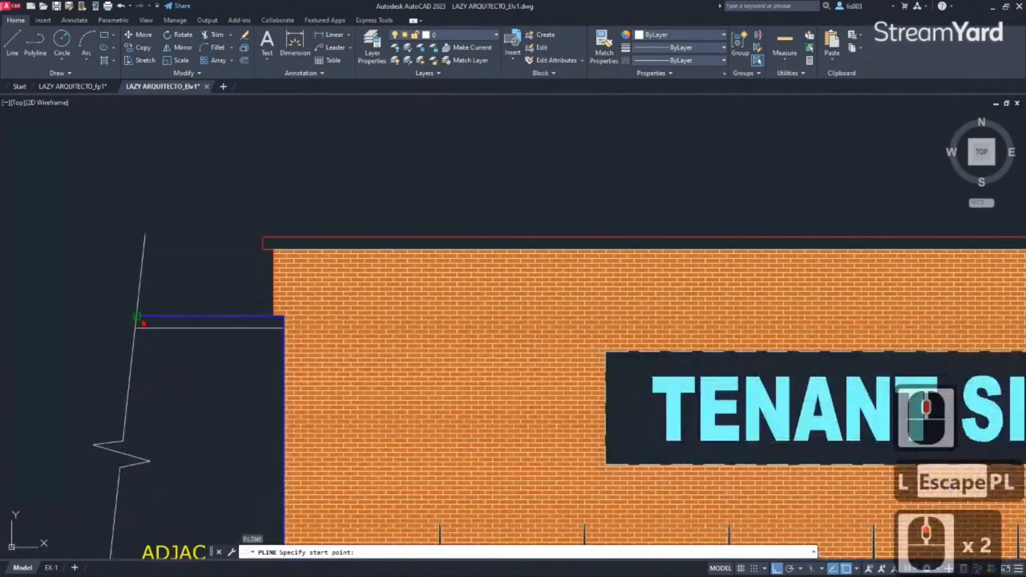
pyautogui.click(273, 316)
pyautogui.click(273, 250)
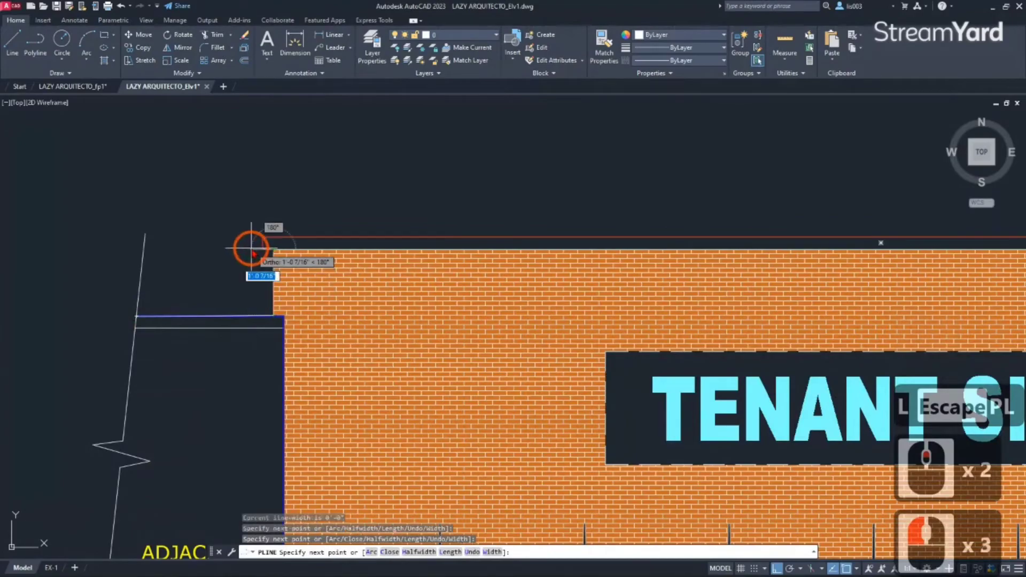
pyautogui.click(263, 236)
pyautogui.press('Escape')
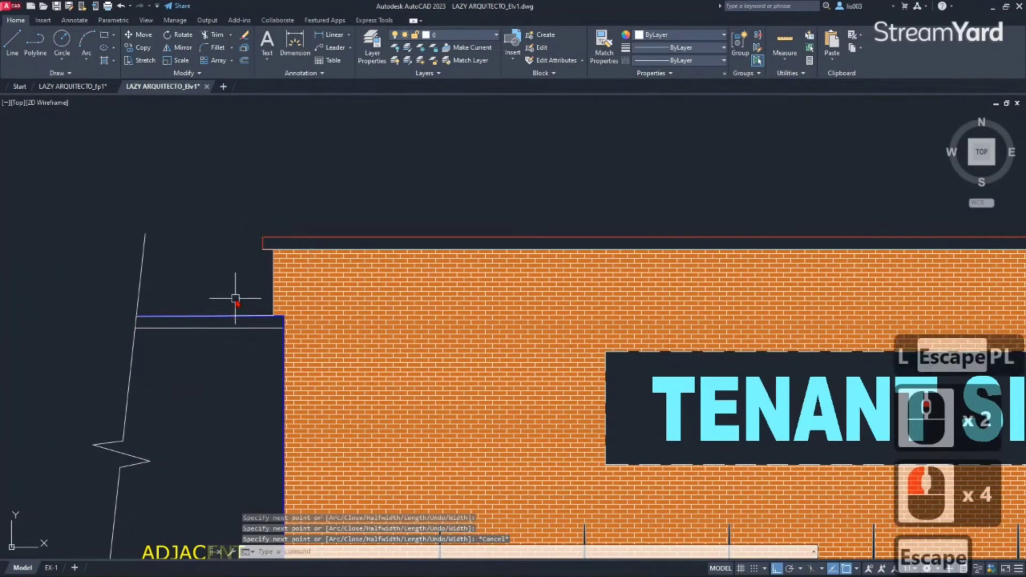
pyautogui.click(274, 258)
pyautogui.press('Delete')
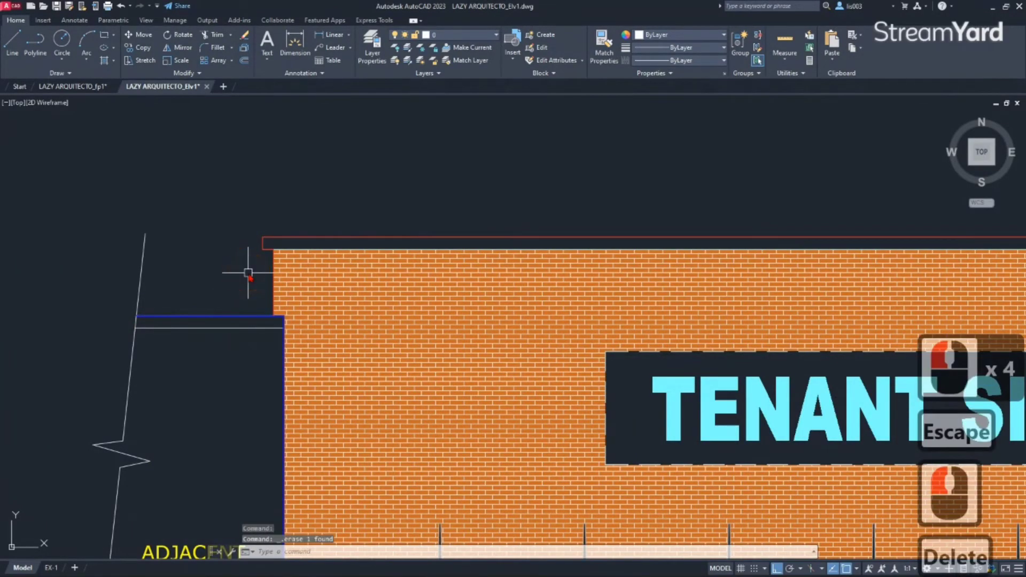
# - Draw a rectangle about 81'-3" wide around the storefront elevation, from the ground line at the break line to just above the parapet
pyautogui.scroll(-3, 250, 271)
pyautogui.scroll(1, 278, 244)
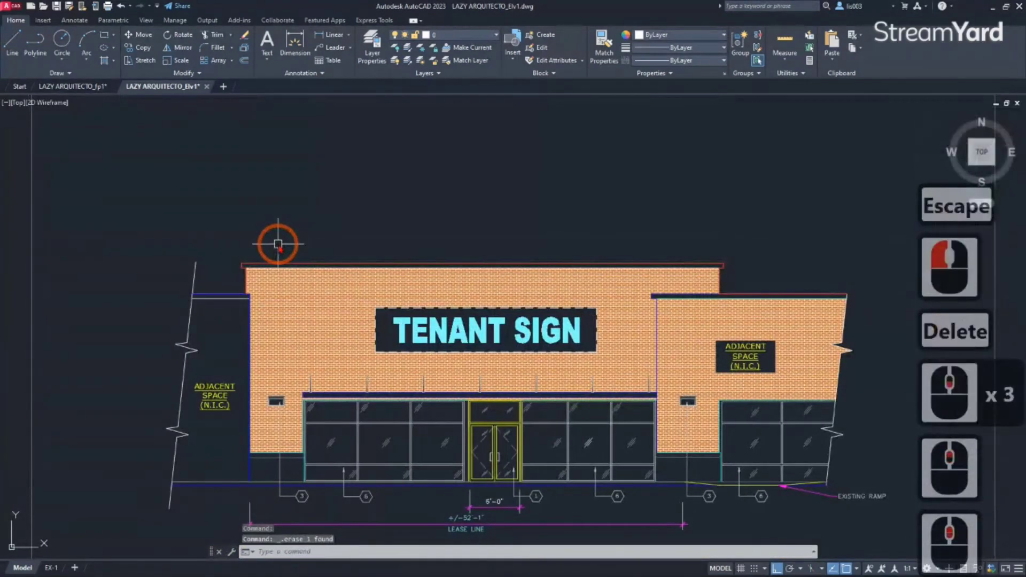
pyautogui.write('REC')
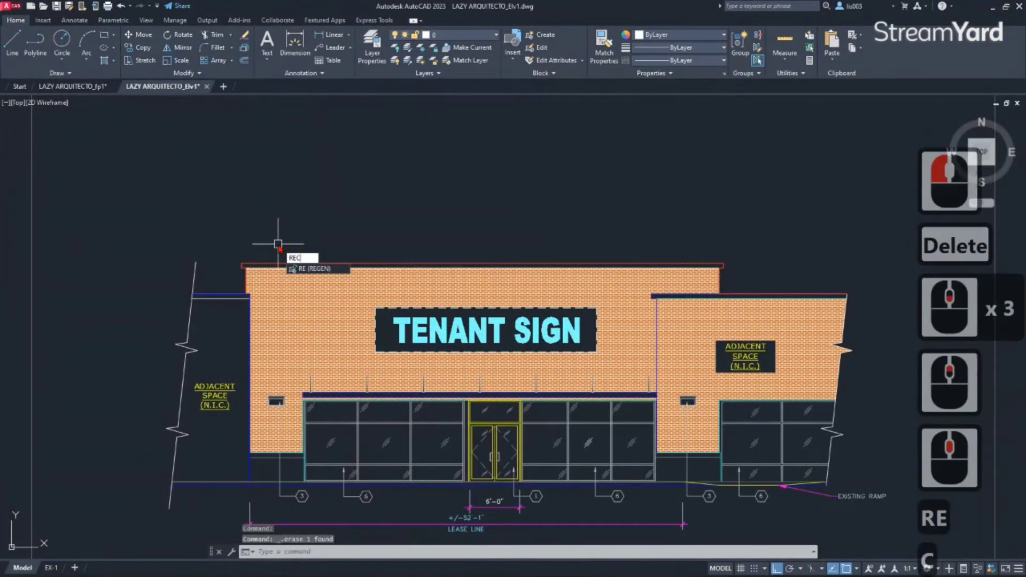
pyautogui.press('Return')
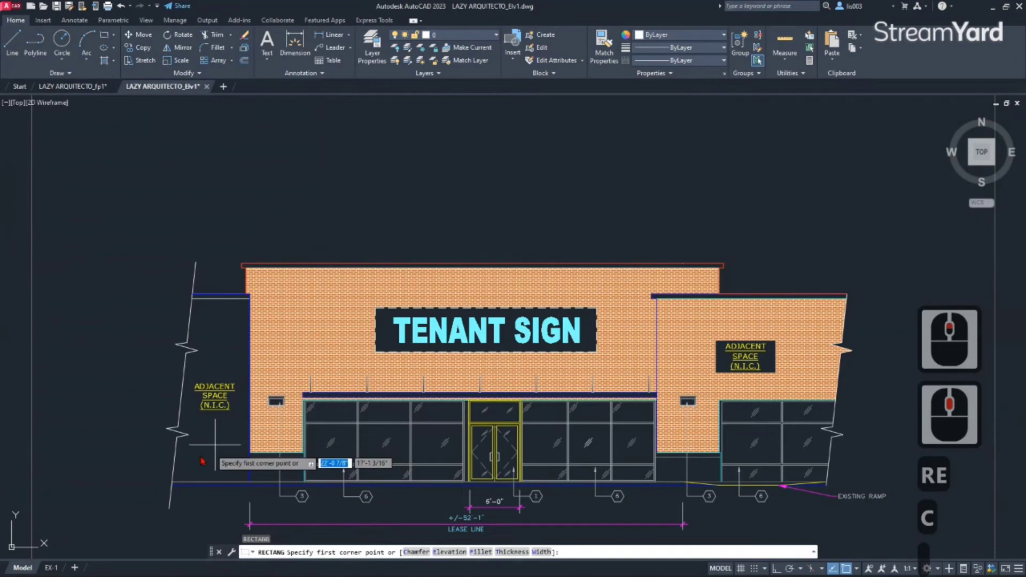
pyautogui.click(172, 482)
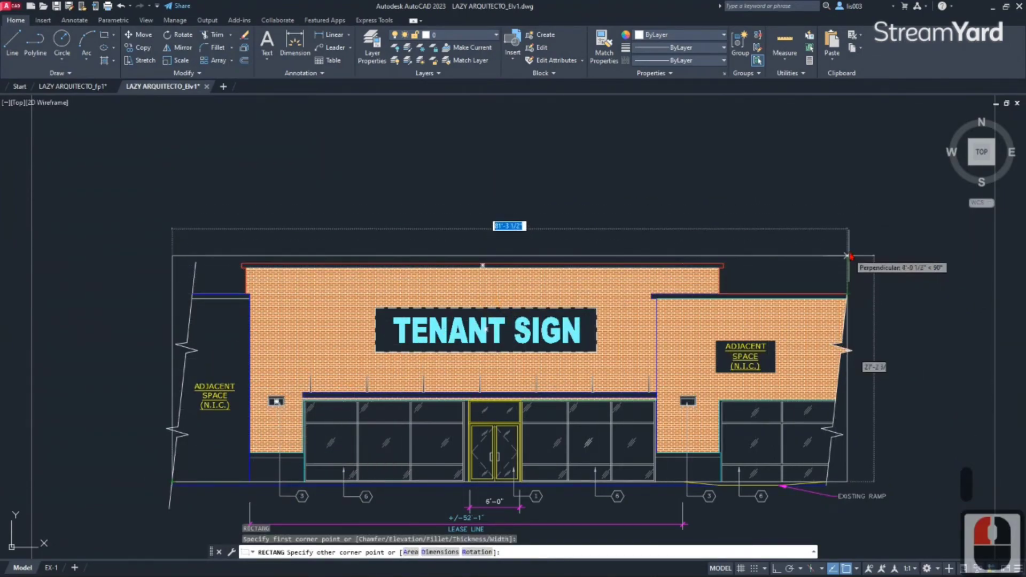
pyautogui.click(847, 251)
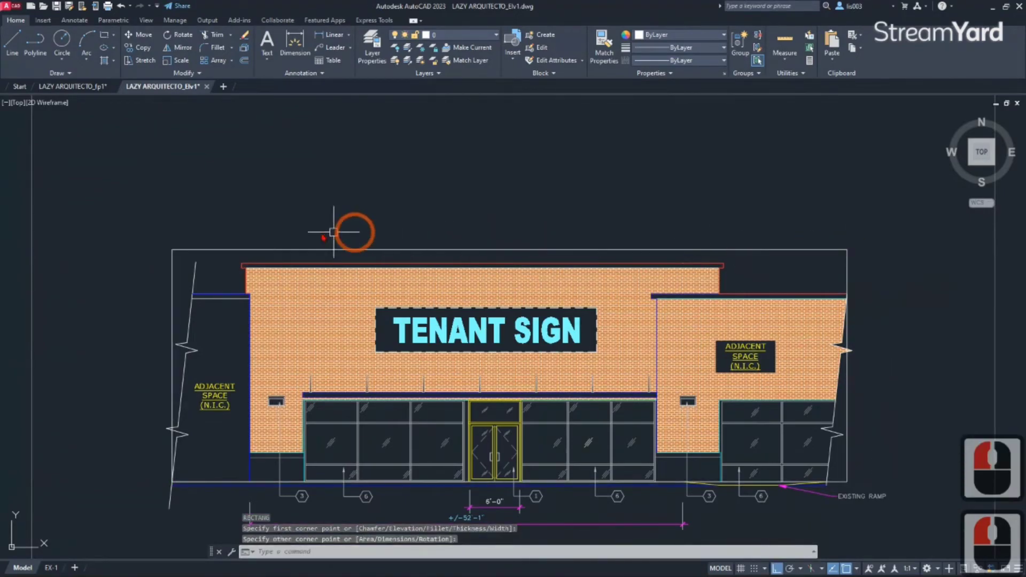
# - Create a polyline boundary with BOUNDARY from the empty area between the roofline and the enclosing rectangle, using island detection and the current viewport
pyautogui.scroll(2, 151, 264)
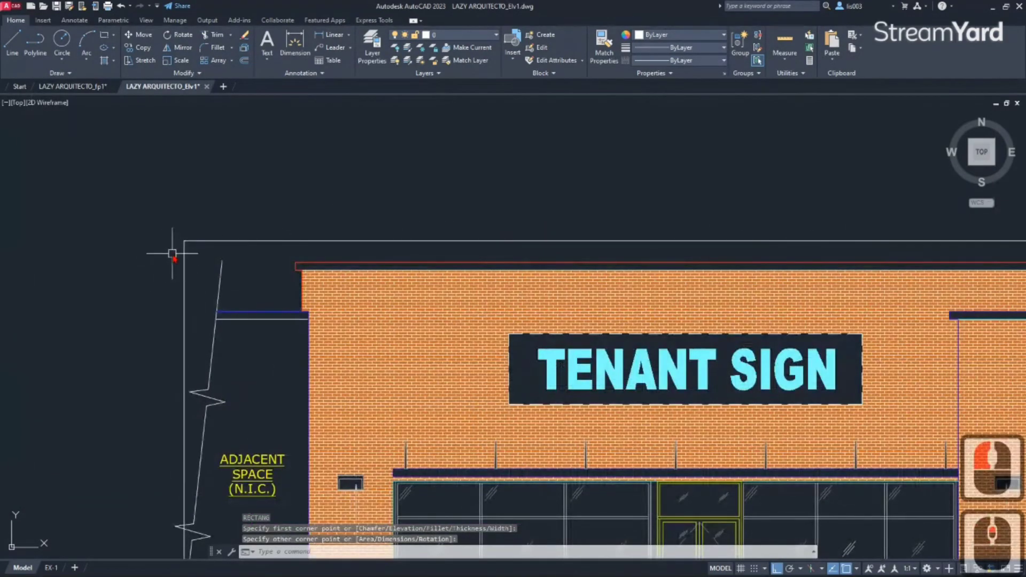
pyautogui.middleClick(174, 261)
pyautogui.middleClick(174, 260)
pyautogui.scroll(2, 332, 190)
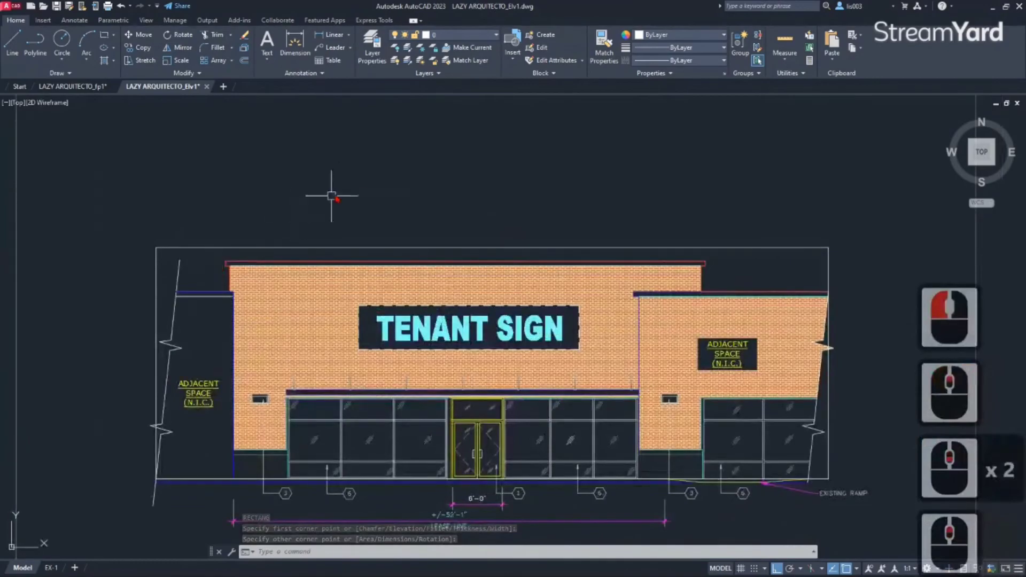
pyautogui.moveTo(332, 190); pyautogui.dragTo(339, 220, button='middle')
pyautogui.write('BO')
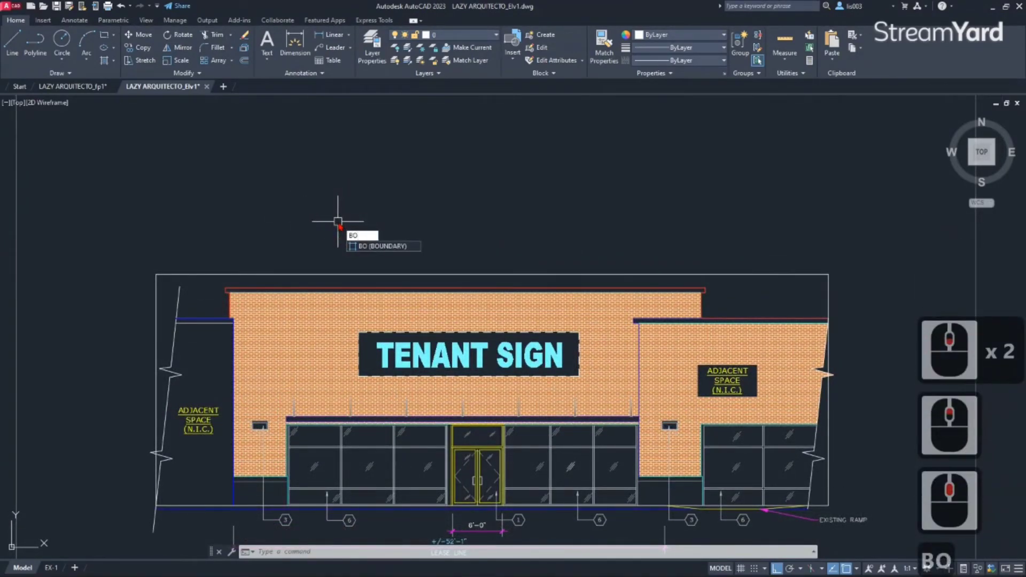
pyautogui.press('Return')
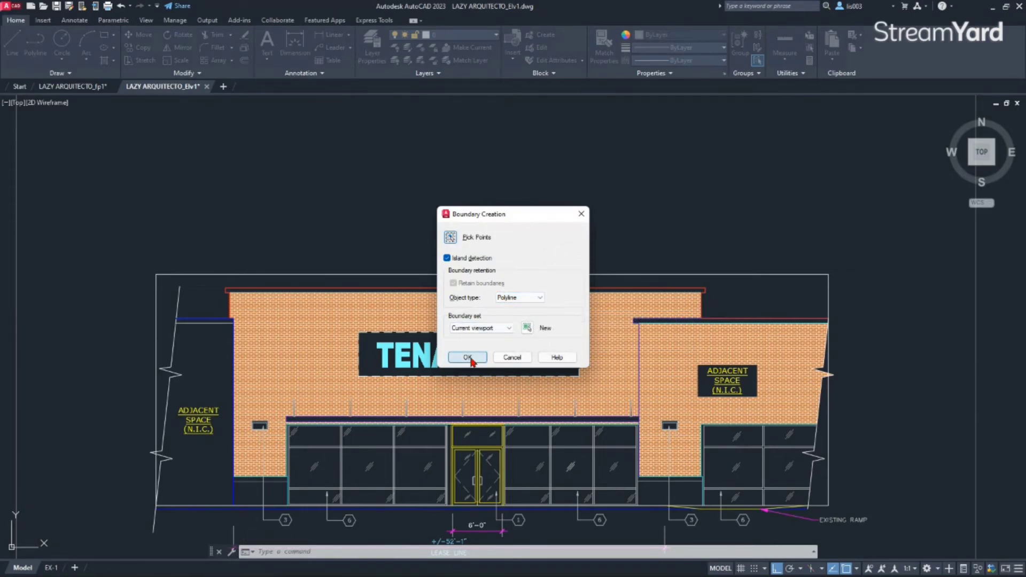
pyautogui.click(471, 359)
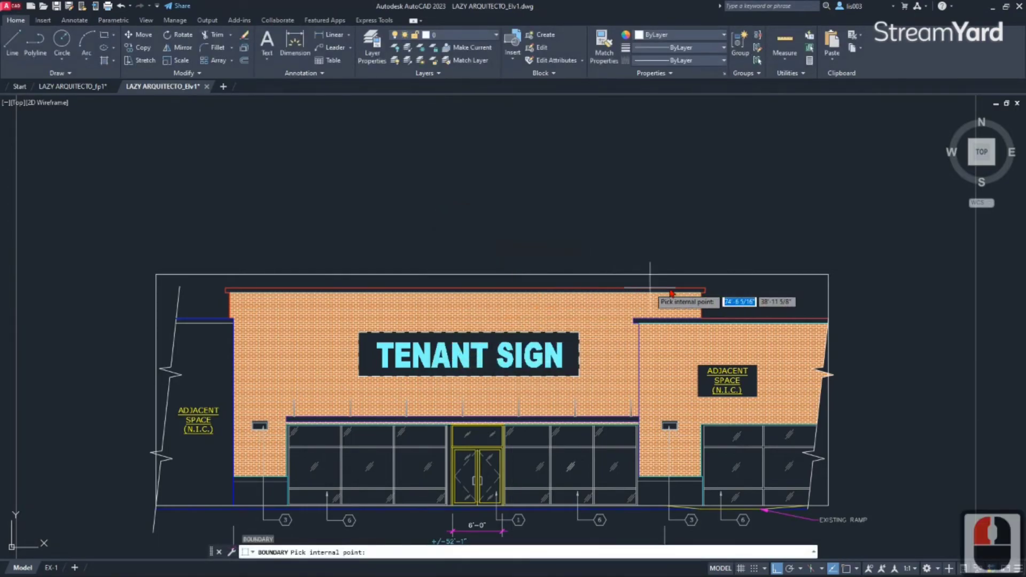
pyautogui.click(752, 290)
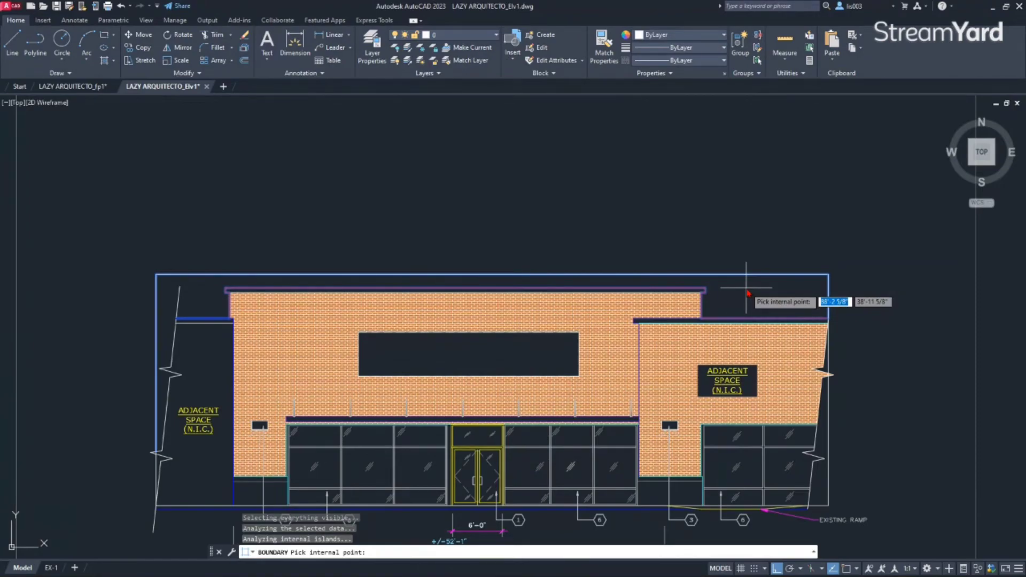
pyautogui.press('Return')
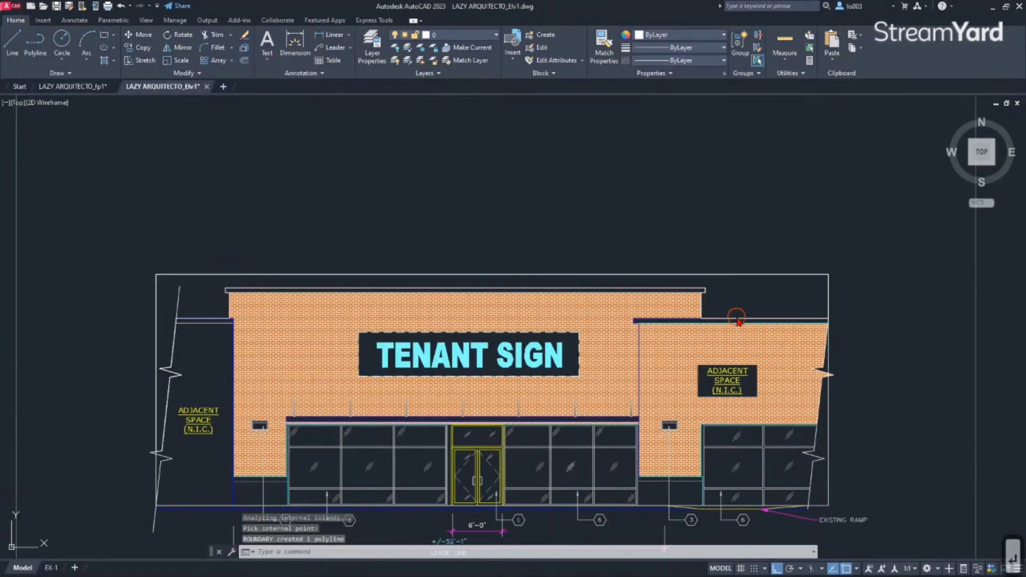
pyautogui.click(439, 291)
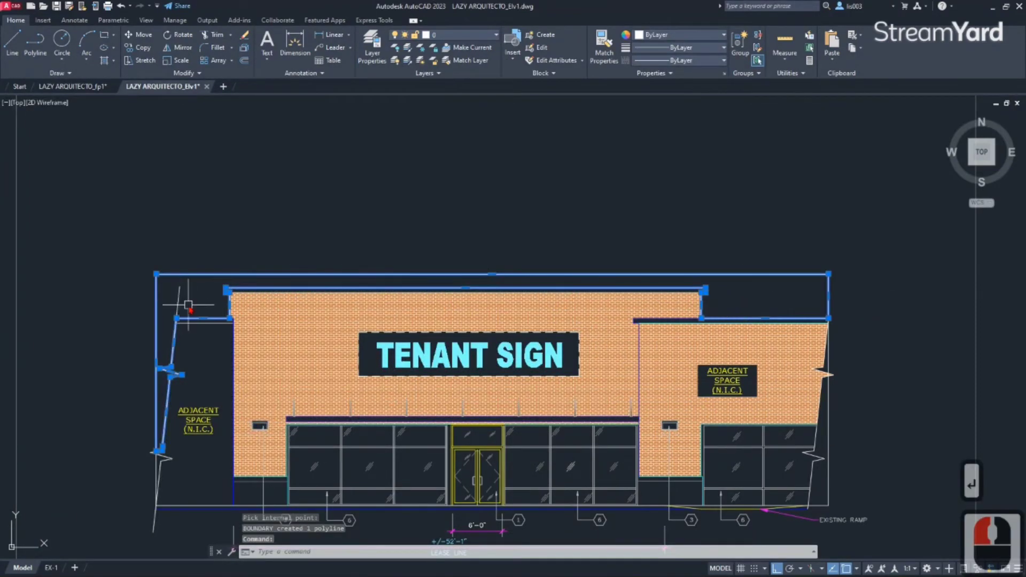
pyautogui.press('Escape')
# - Trim the boundary polyline at both ends of the roofline, at the adjacent space's break line and along the rectangle's vertical edge
pyautogui.write('TR')
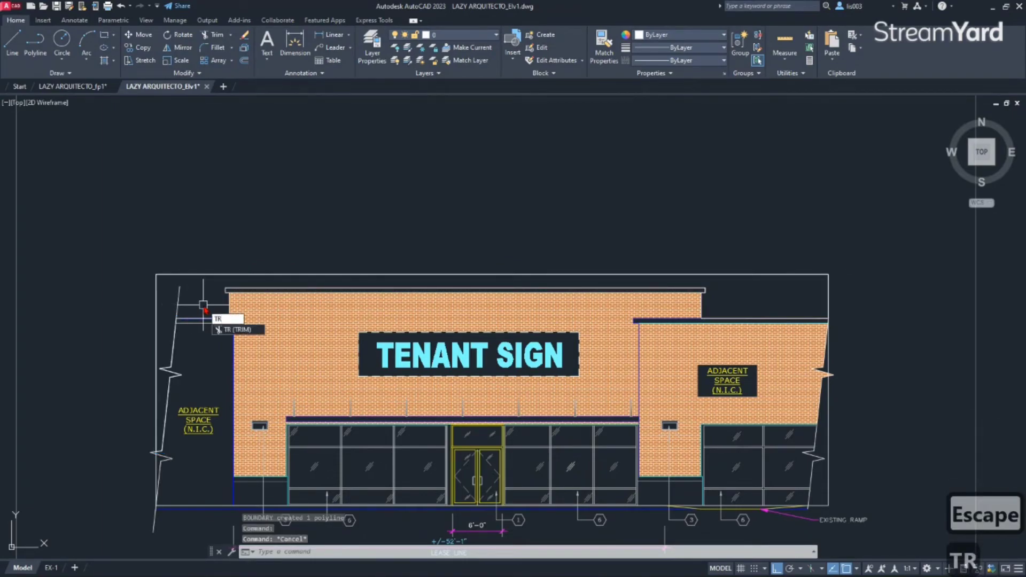
pyautogui.press('Return')
pyautogui.scroll(3, 174, 325)
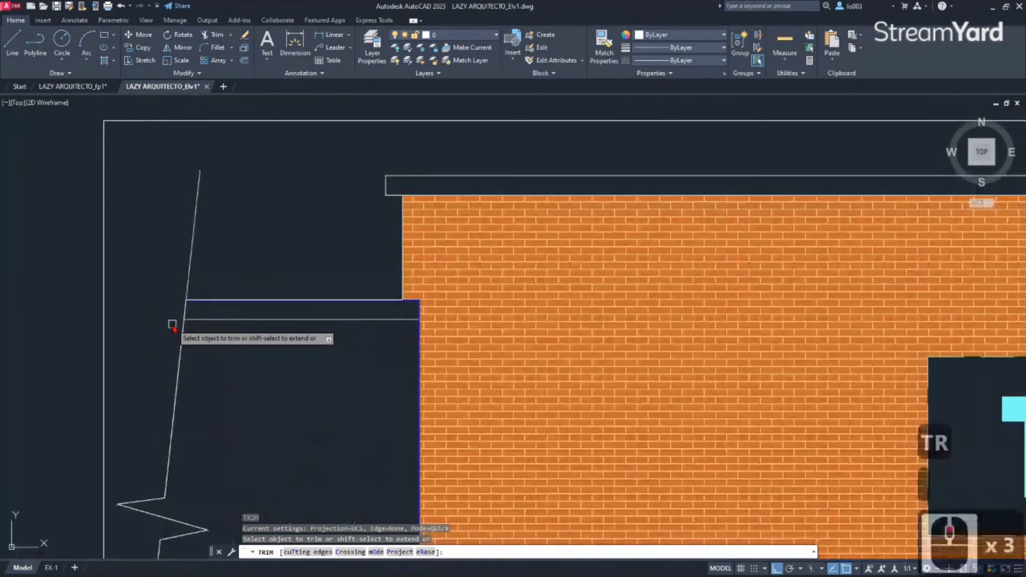
pyautogui.click(185, 306)
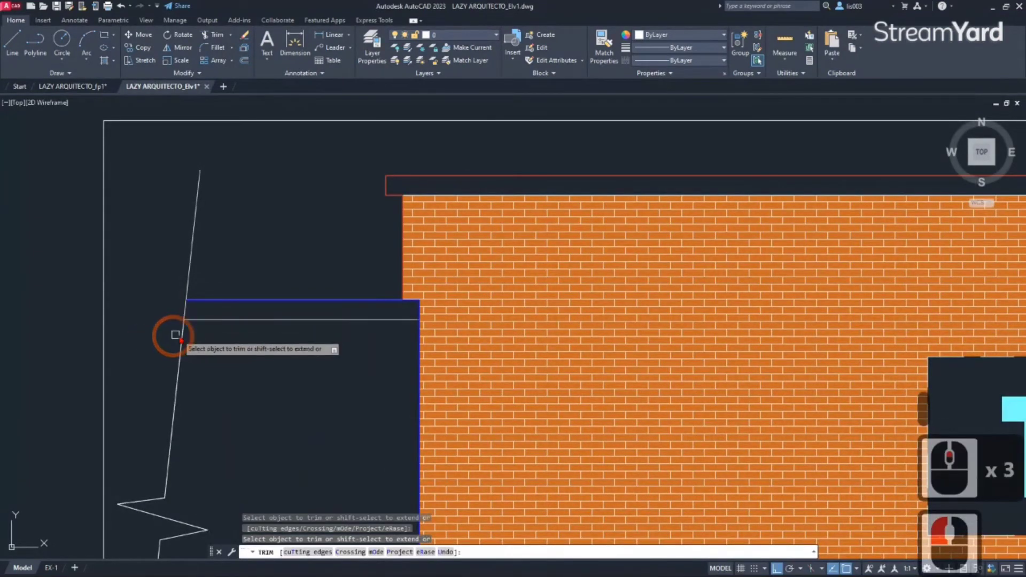
pyautogui.scroll(-2, 178, 338)
pyautogui.scroll(-1, 961, 311)
pyautogui.moveTo(962, 311); pyautogui.dragTo(584, 287, button='middle')
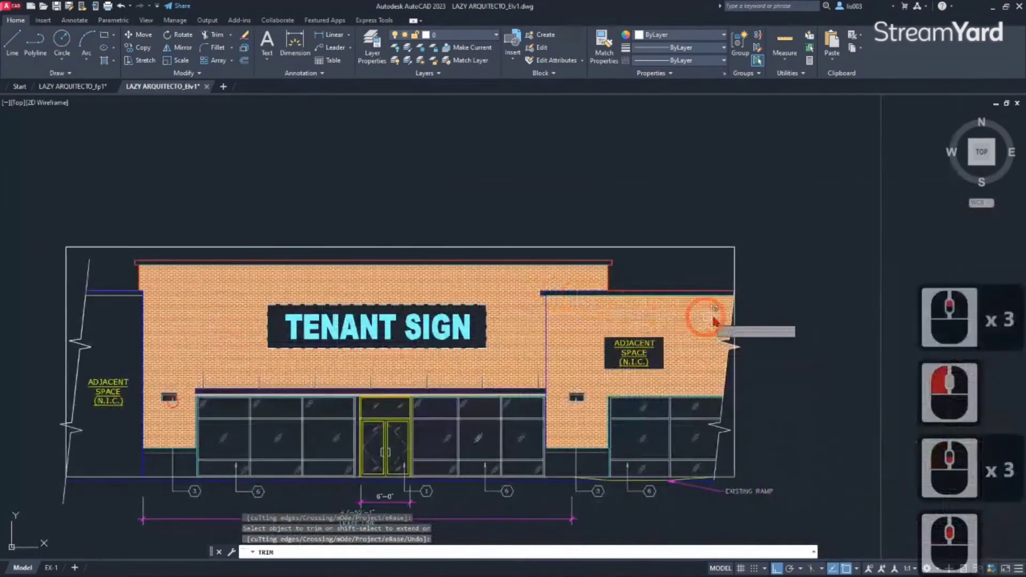
pyautogui.scroll(1, 739, 298)
pyautogui.scroll(3, 740, 295)
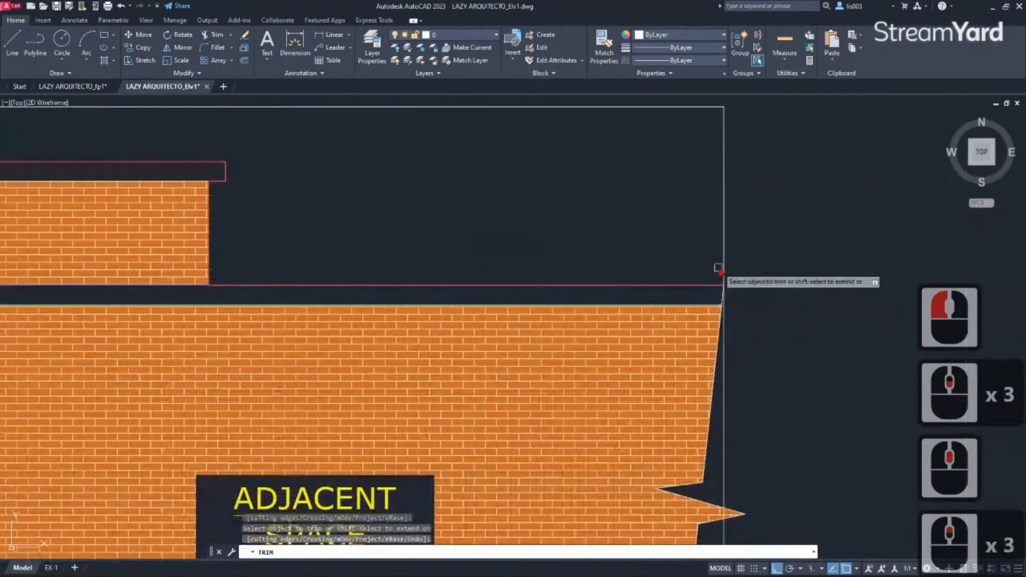
pyautogui.click(723, 264)
pyautogui.scroll(-2, 726, 268)
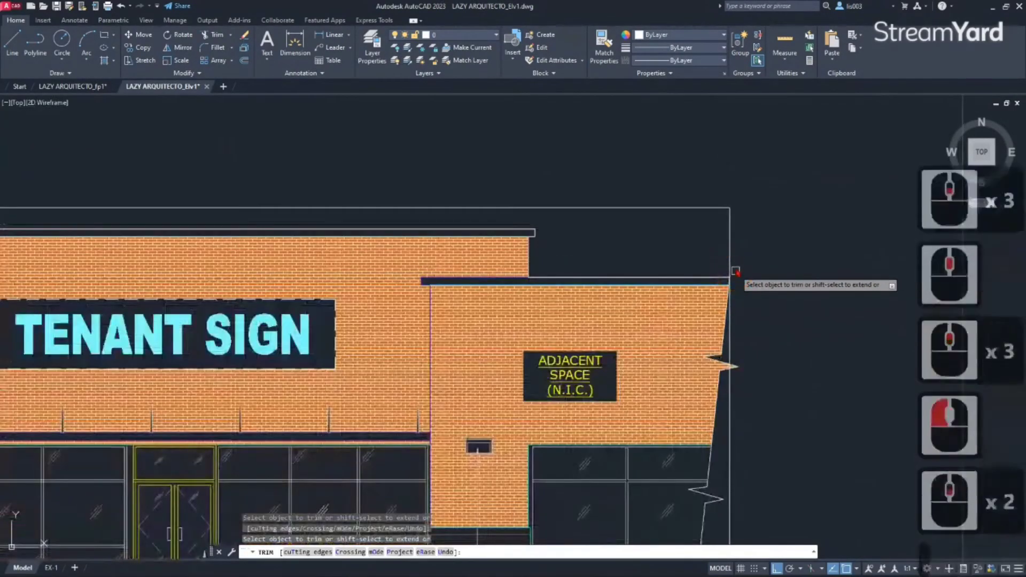
pyautogui.press('Escape')
# - Delete the enclosing rectangle and the leftover upper piece of the trimmed boundary, keeping only the roofline polyline
pyautogui.click(731, 249)
pyautogui.scroll(-2, 754, 256)
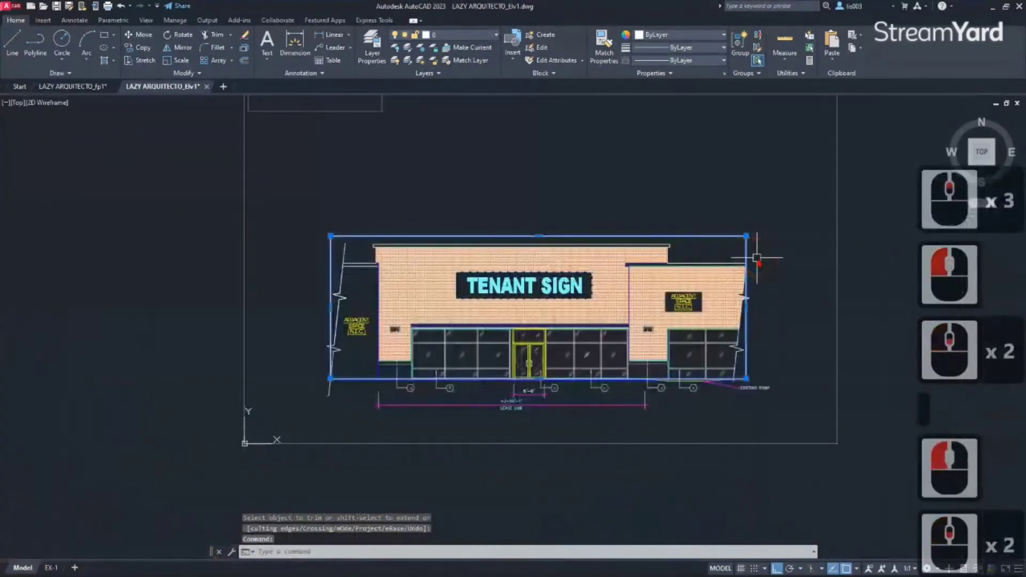
pyautogui.press('Delete')
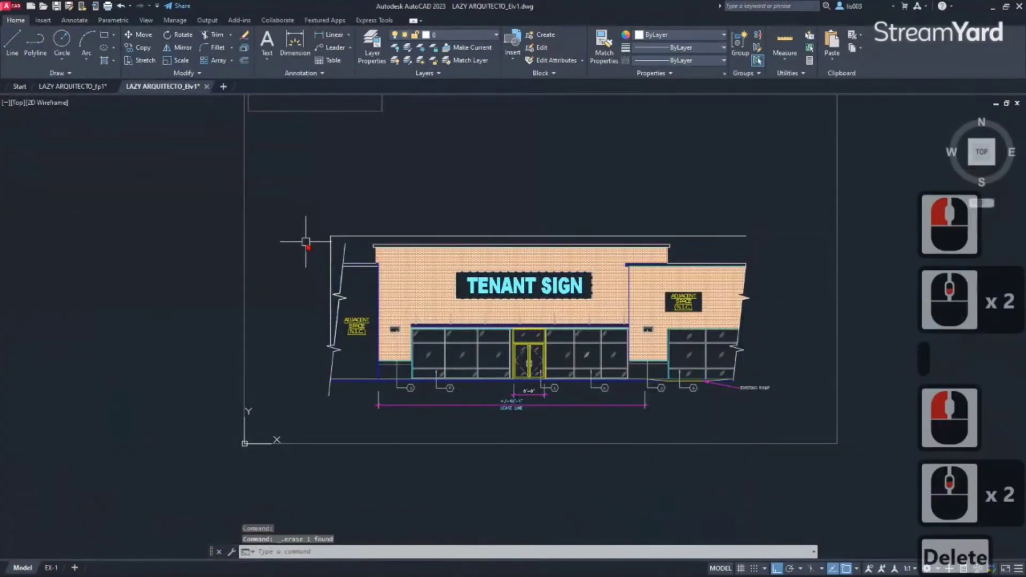
pyautogui.click(357, 237)
pyautogui.press('Delete')
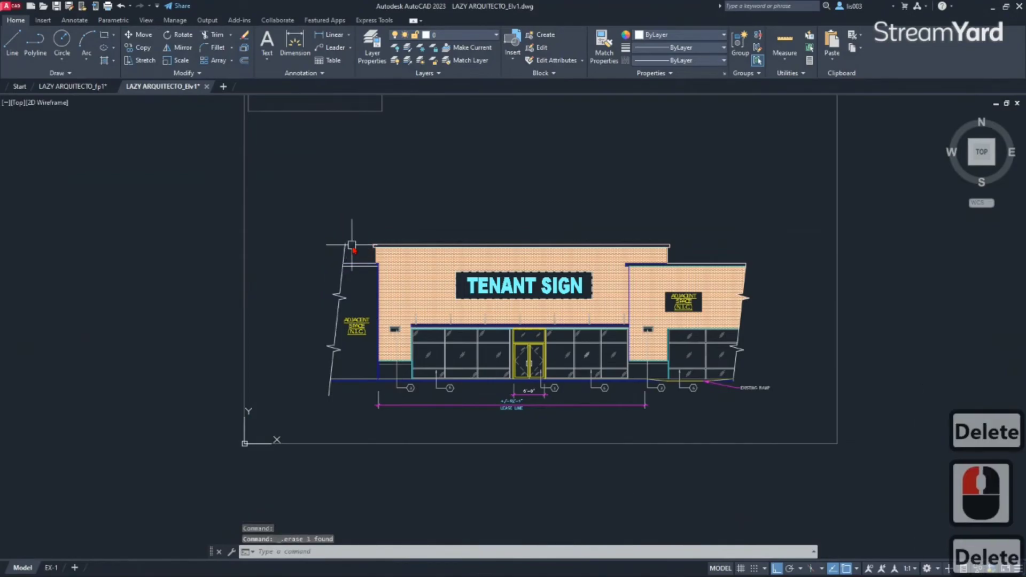
# - Select the roofline polyline and look through the layers that could be assigned to it, leaving its layer as is
pyautogui.click(359, 263)
pyautogui.scroll(3, 393, 235)
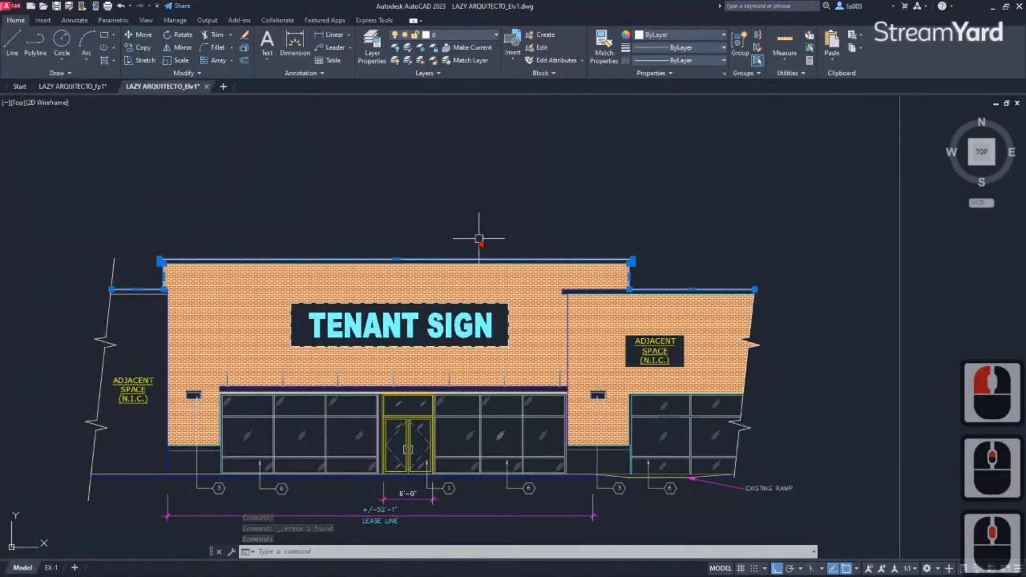
pyautogui.click(451, 36)
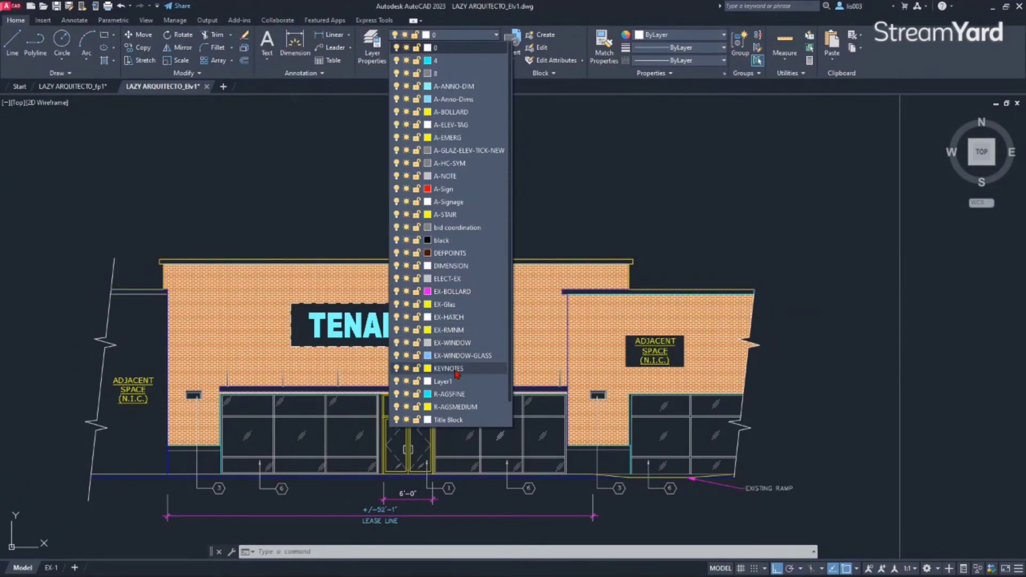
pyautogui.click(553, 221)
pyautogui.press('Escape')
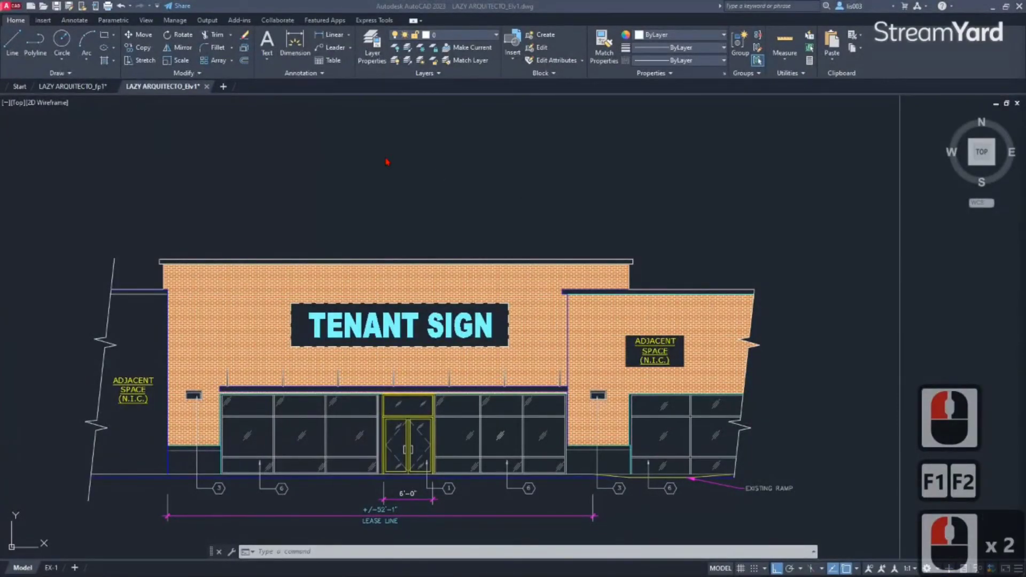
# - Switch to the LAZY ARQUITECTO_fp1 floor plan drawing
pyautogui.click(94, 88)
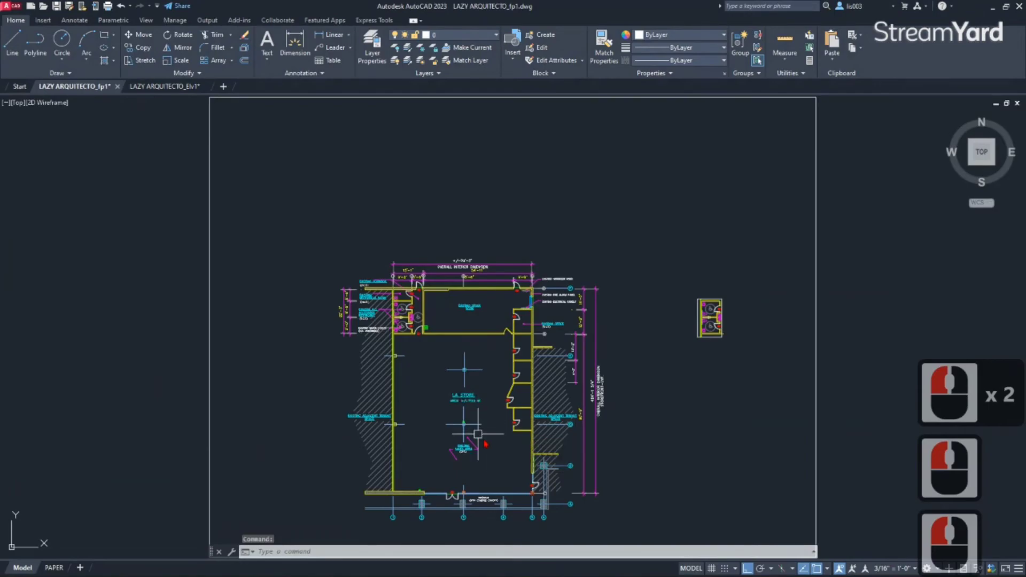
# - Select the two lines of the angled wall between doors 103 and 102 to inspect them, and clear the selection
pyautogui.scroll(4, 499, 394)
pyautogui.scroll(1, 520, 292)
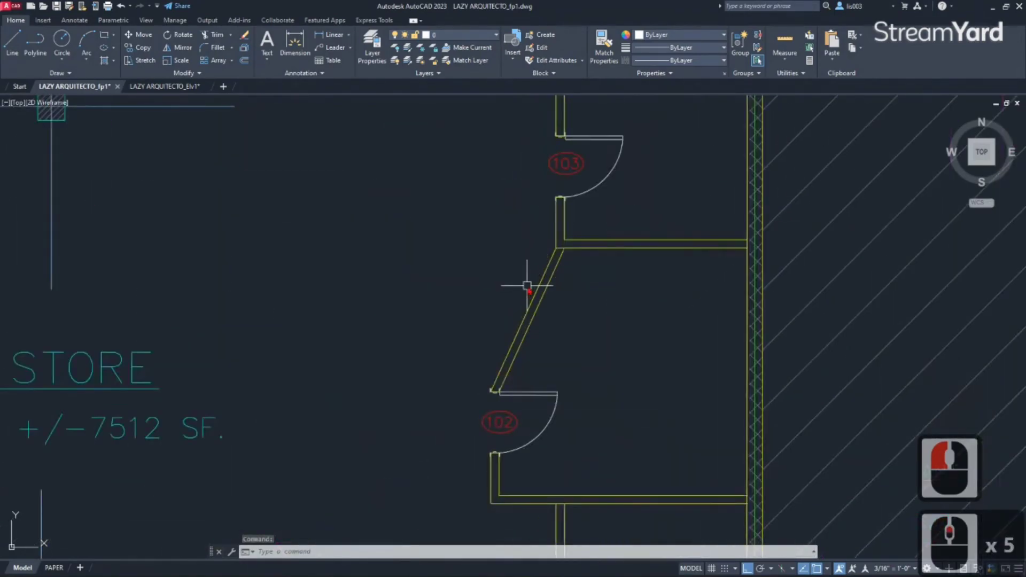
pyautogui.scroll(2, 531, 299)
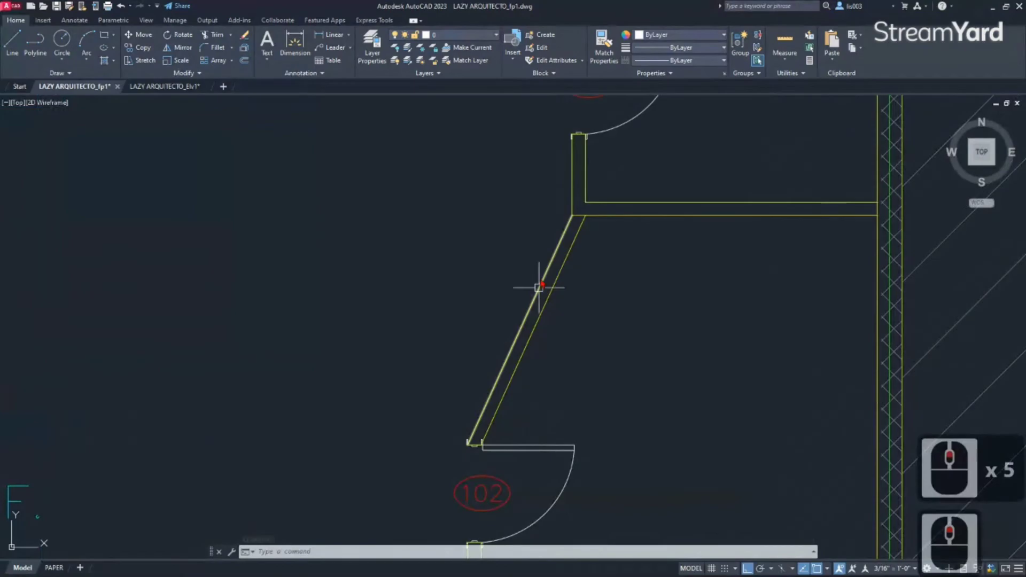
pyautogui.click(558, 294)
pyautogui.click(531, 259)
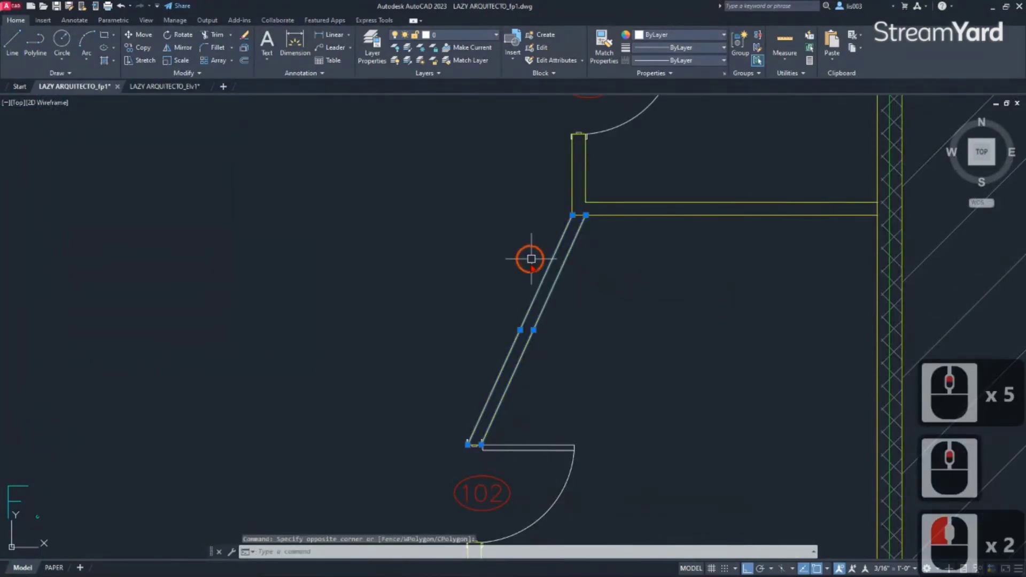
pyautogui.press('Escape')
pyautogui.scroll(-2, 507, 346)
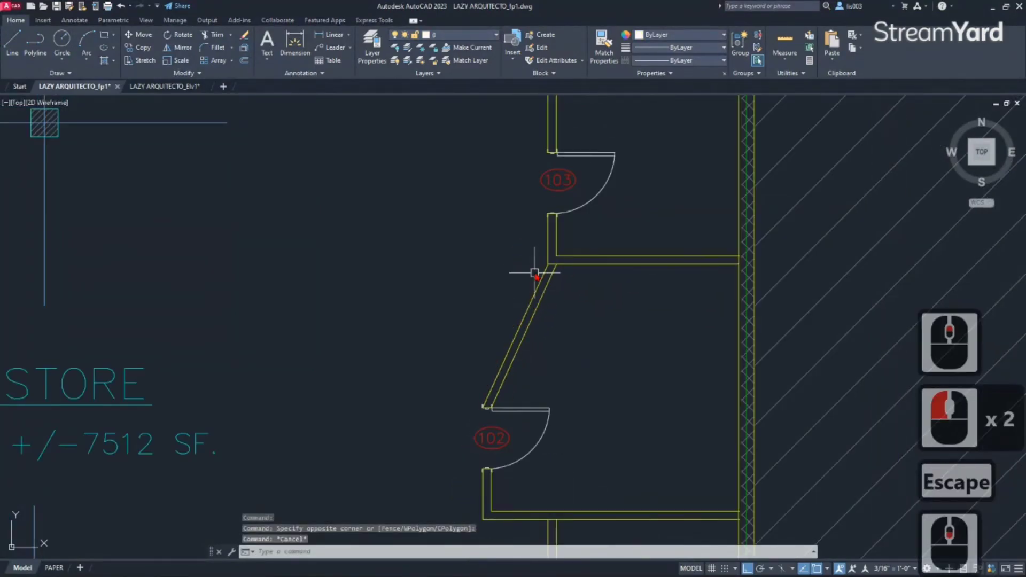
pyautogui.moveTo(538, 271); pyautogui.dragTo(532, 321, button='middle')
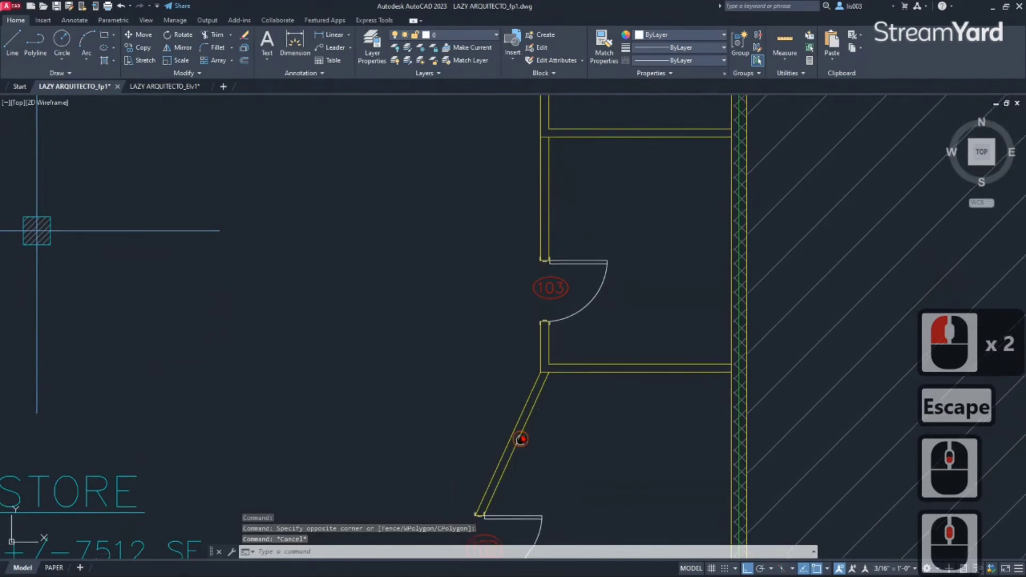
pyautogui.scroll(3, 522, 435)
pyautogui.write('L')
pyautogui.press('Return')
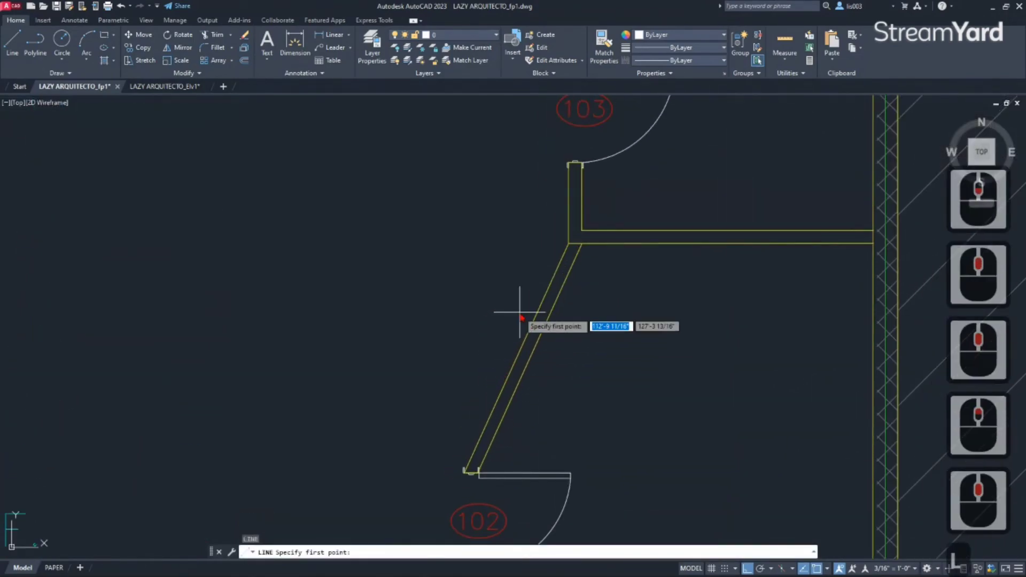
pyautogui.press('Escape')
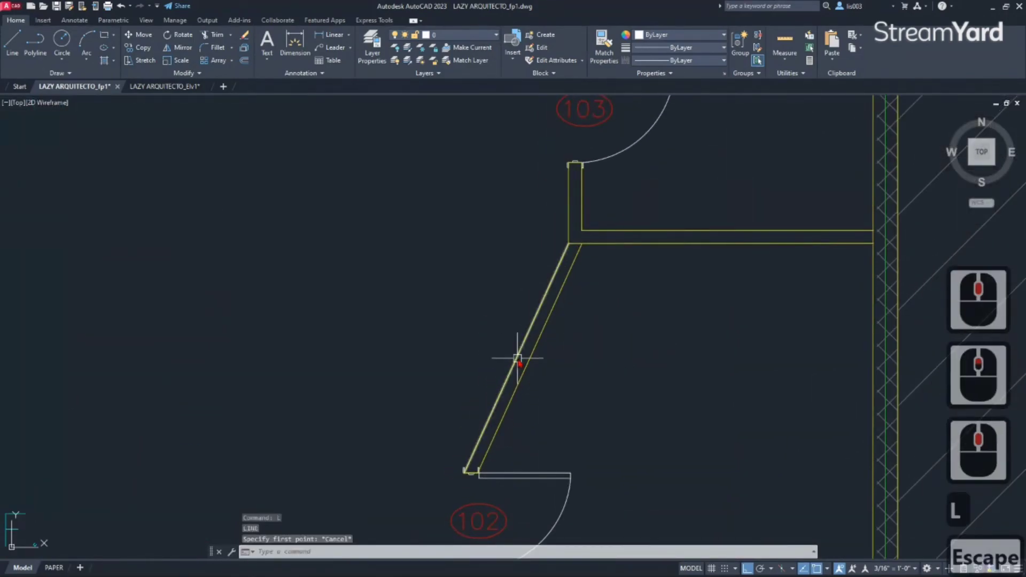
# - Try to draw a polyline square to the angled wall from its outer line, with Ortho on and off
pyautogui.write('PL')
pyautogui.press('Return')
pyautogui.click(516, 357)
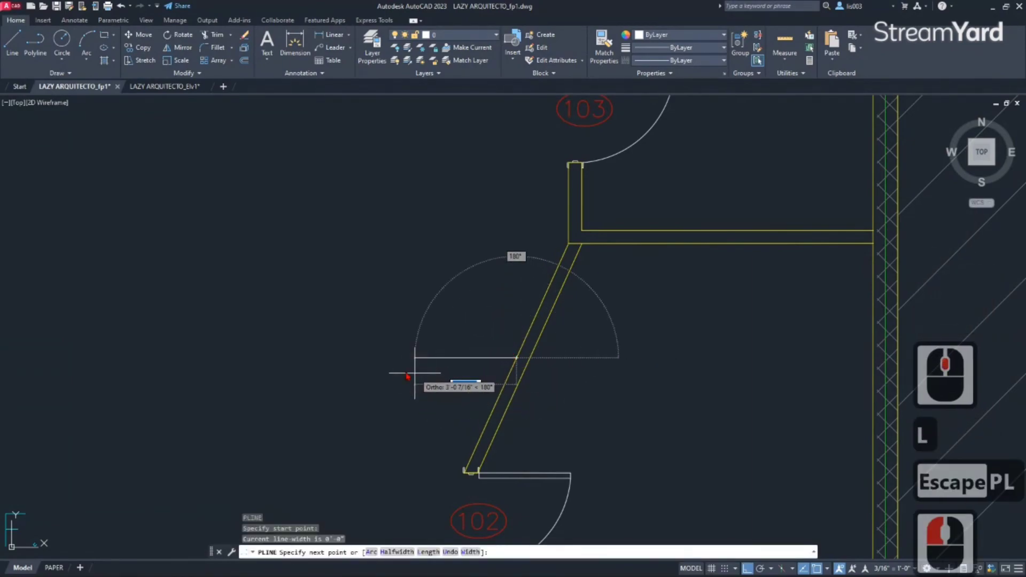
pyautogui.press('F8')
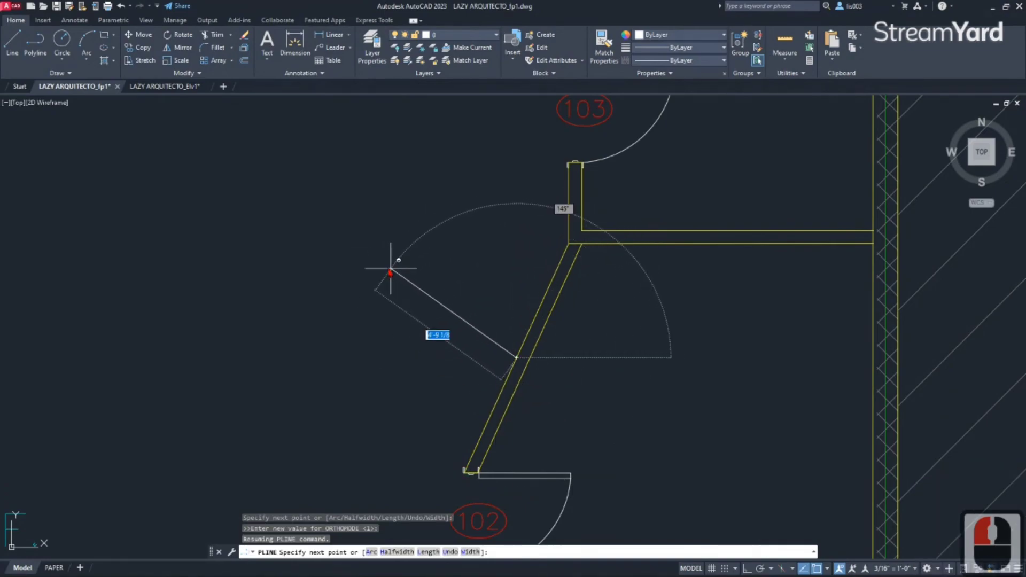
pyautogui.press('Escape')
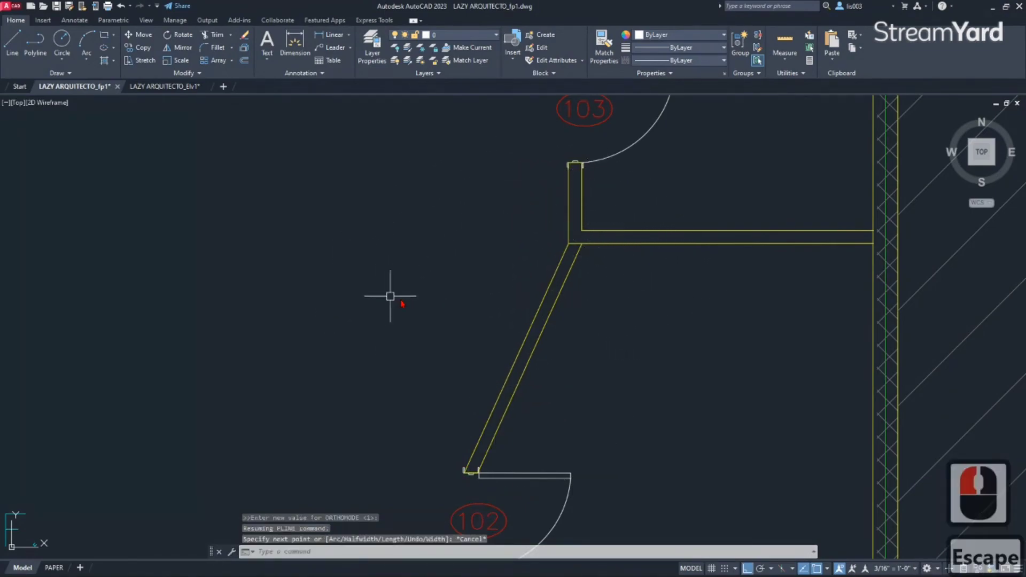
# - Set SNAPANG to the angled wall's direction by picking two points on its outer line with the Nearest snap
pyautogui.moveTo(477, 332); pyautogui.dragTo(502, 349, button='middle')
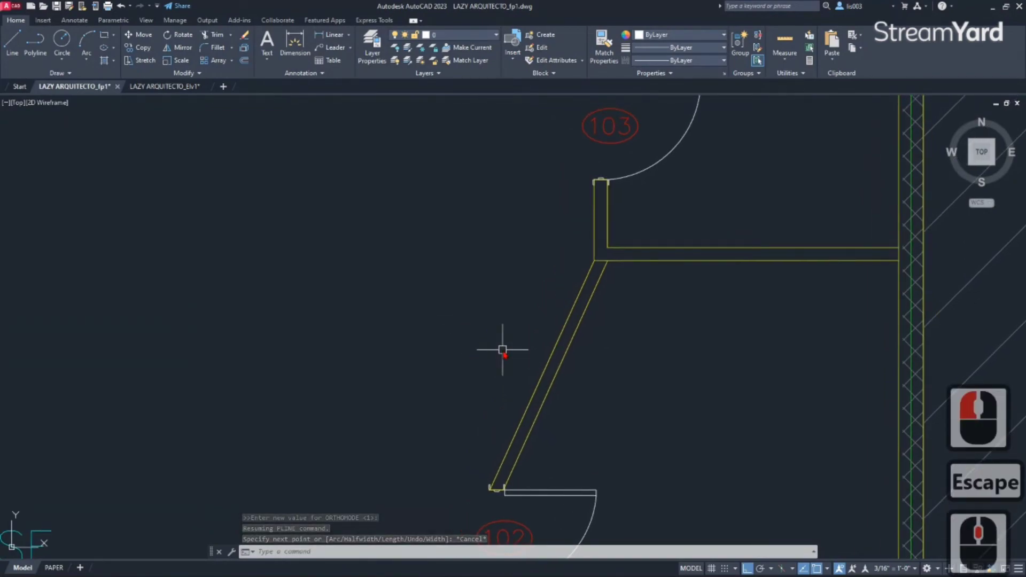
pyautogui.write('SNAPA')
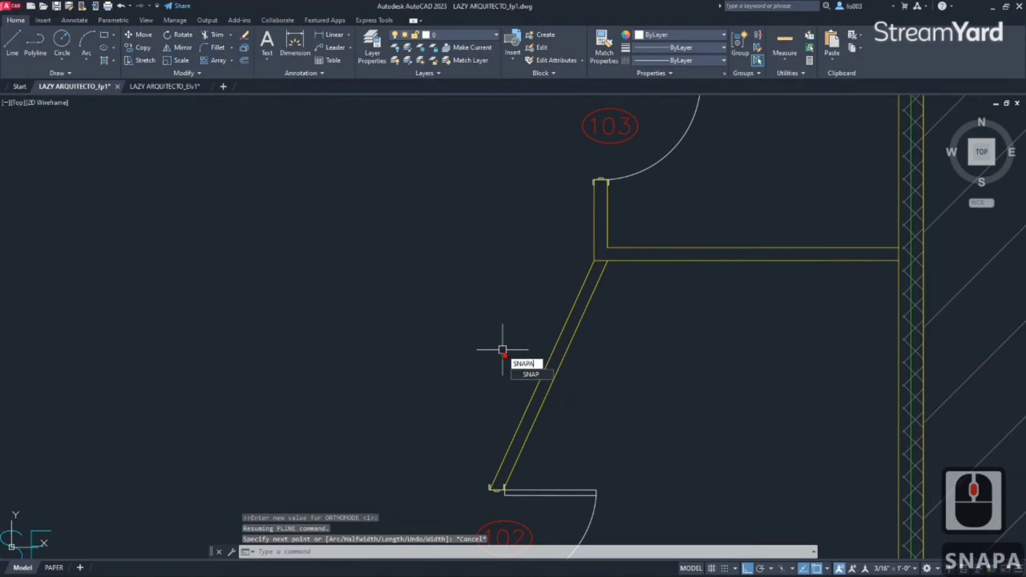
pyautogui.write('NG')
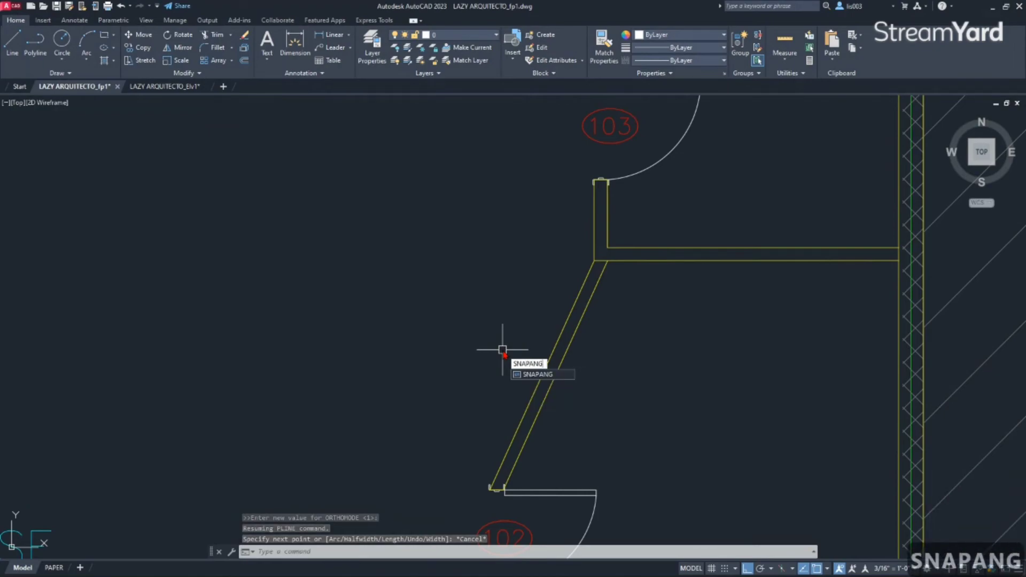
pyautogui.press('Return')
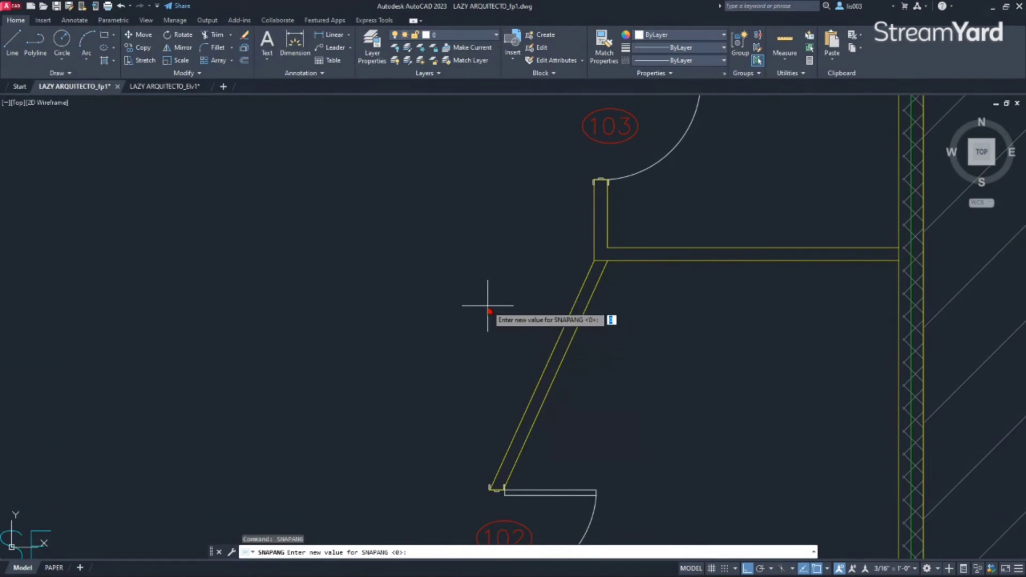
pyautogui.press('F8')
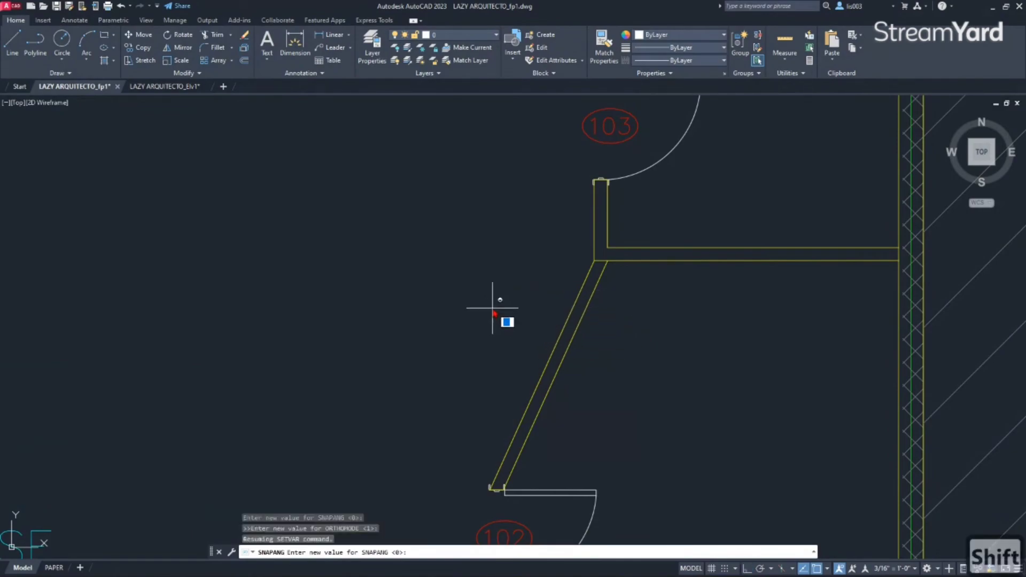
pyautogui.keyDown('shift'); pyautogui.rightClick(492, 308); pyautogui.keyUp('shift')
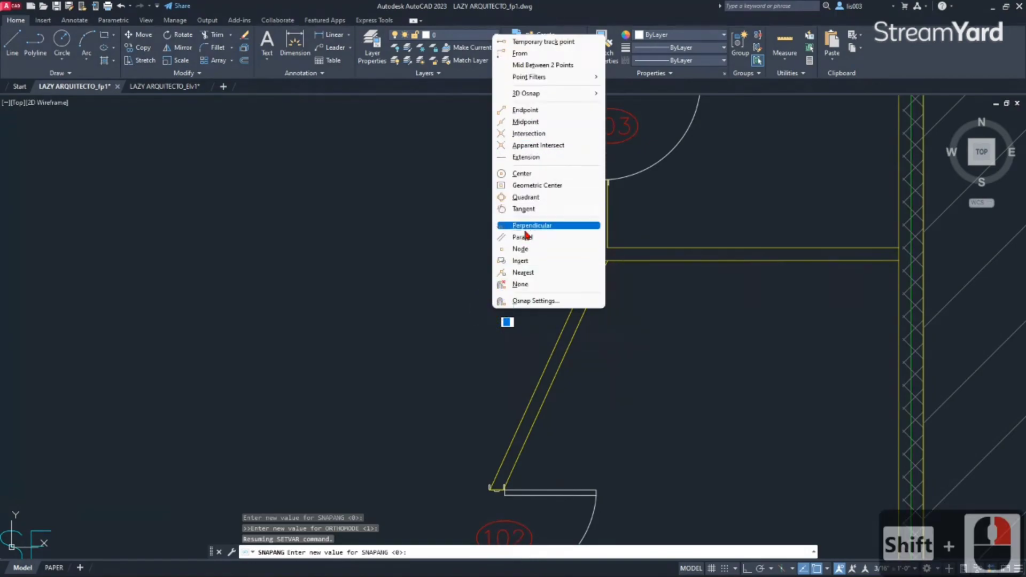
pyautogui.click(523, 273)
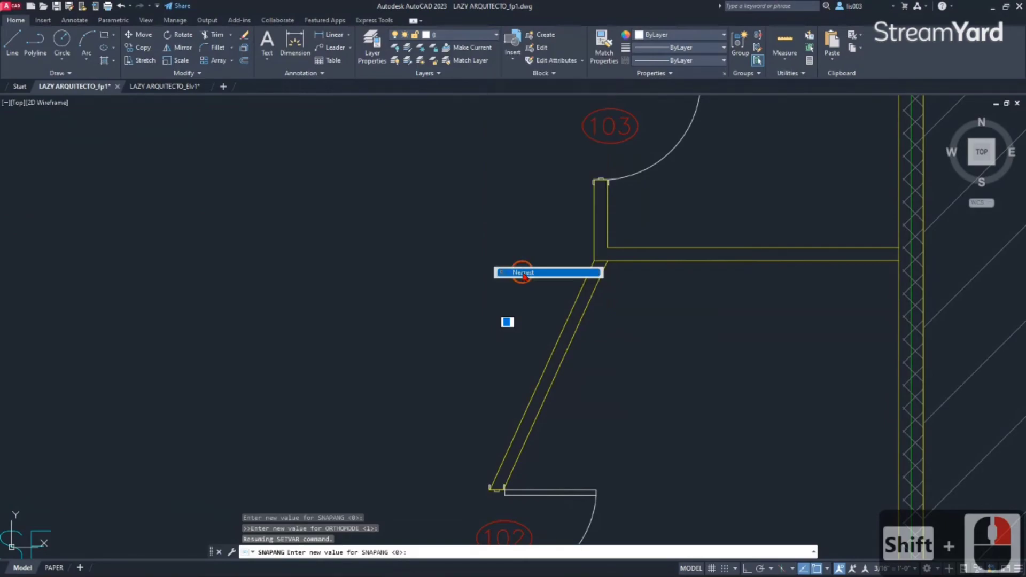
pyautogui.click(517, 419)
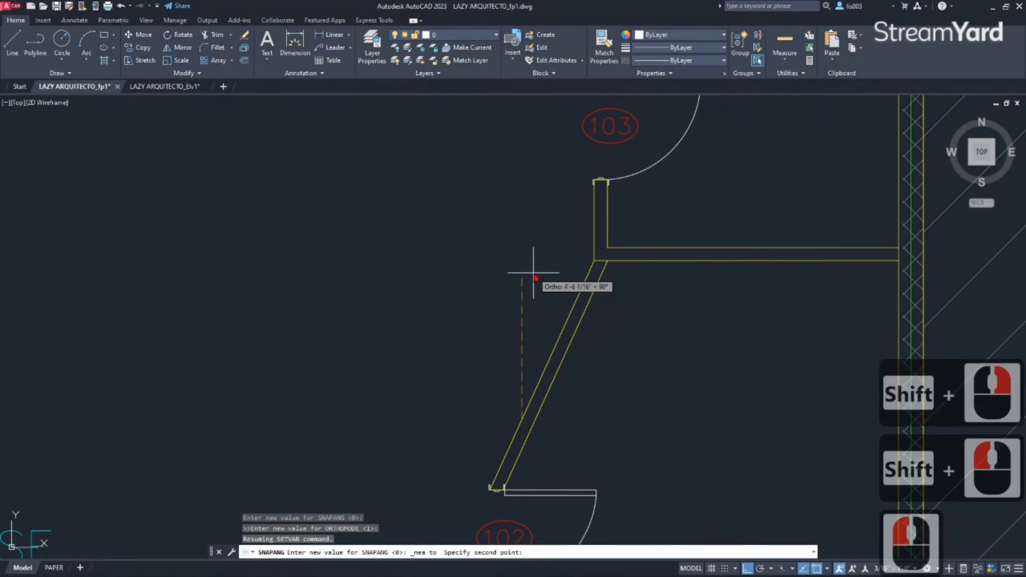
pyautogui.press('F8')
pyautogui.keyDown('shift'); pyautogui.rightClick(503, 238); pyautogui.keyUp('shift')
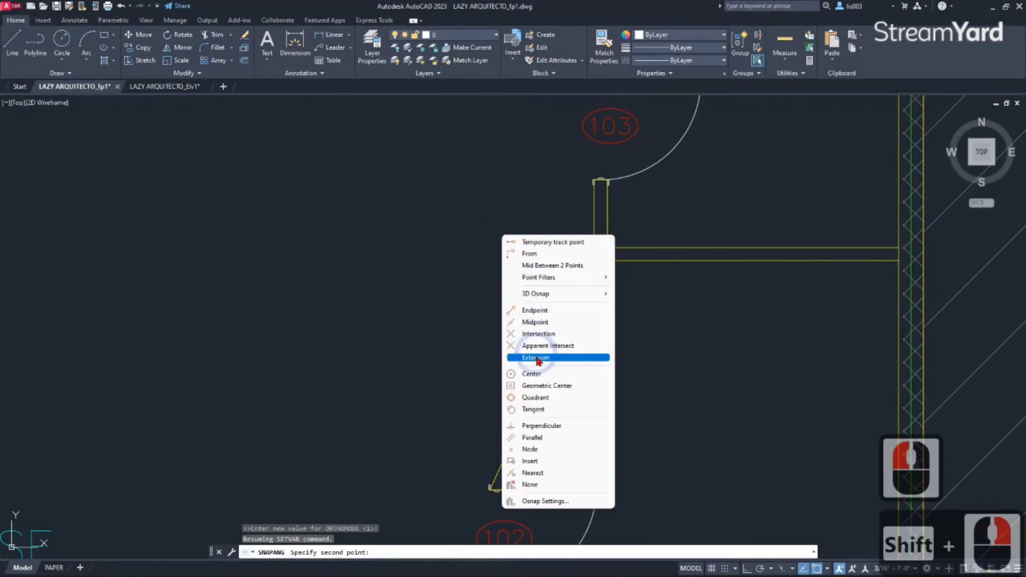
pyautogui.click(533, 473)
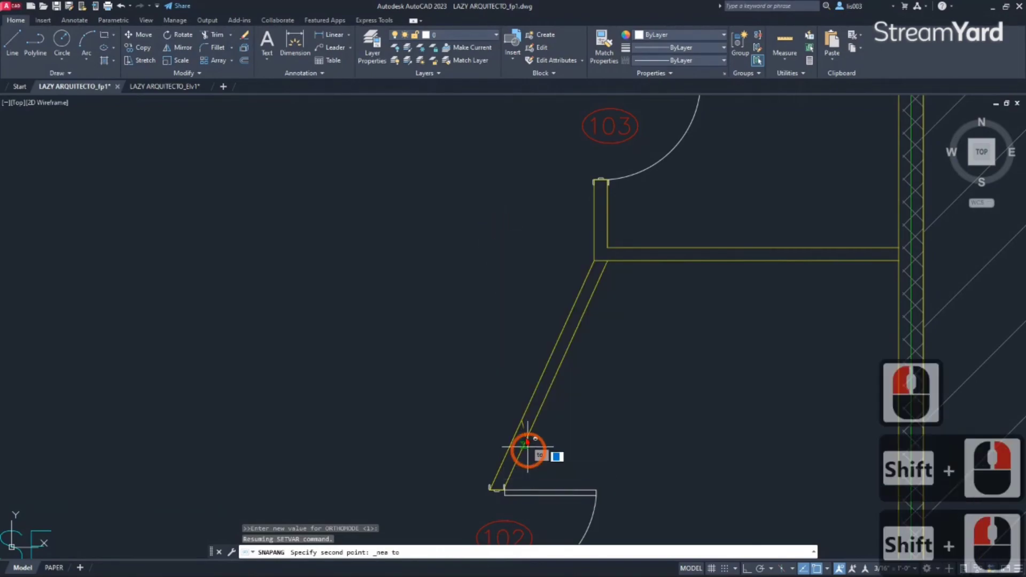
pyautogui.click(582, 288)
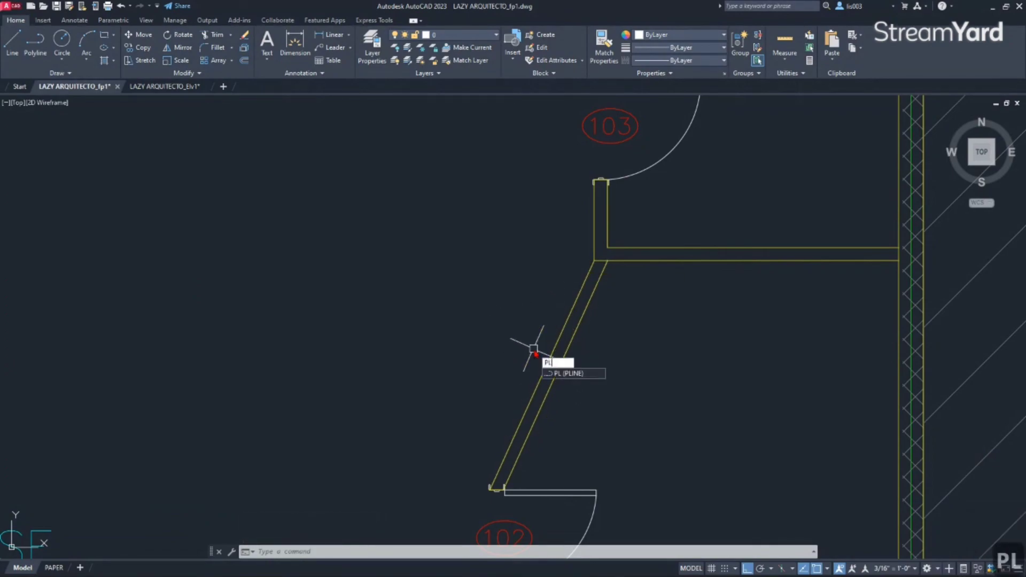
# - Draw an L-shaped polyline with Ortho, starting perpendicular to the angled wall and turning parallel to it toward door 103
pyautogui.press('Return')
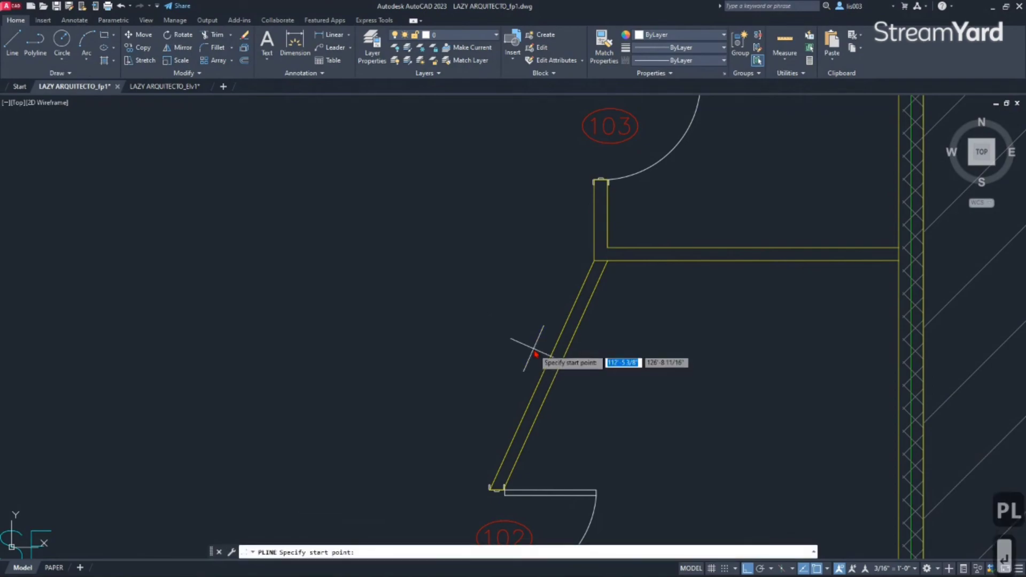
pyautogui.click(542, 376)
pyautogui.click(425, 323)
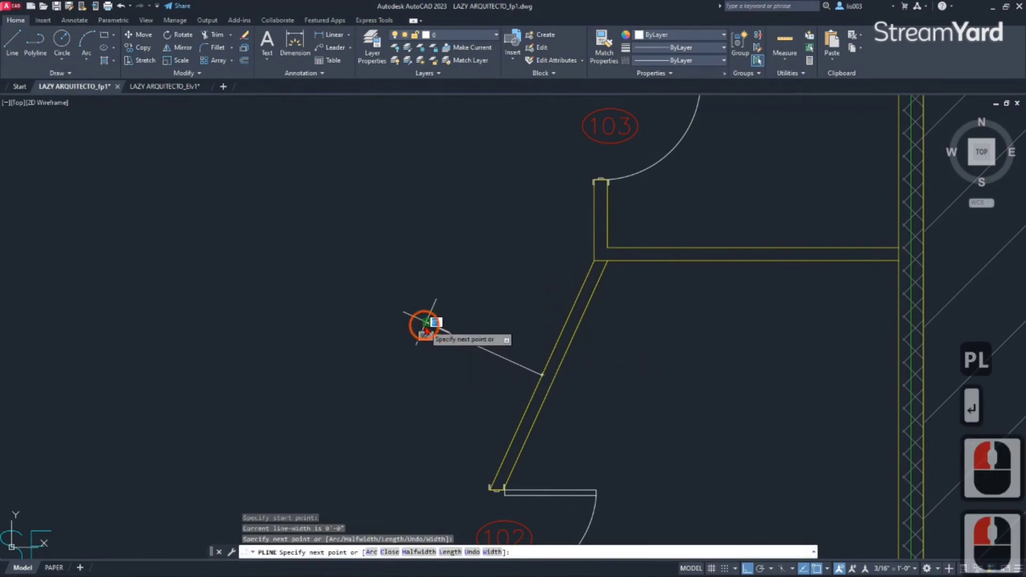
pyautogui.click(476, 235)
pyautogui.press('Escape')
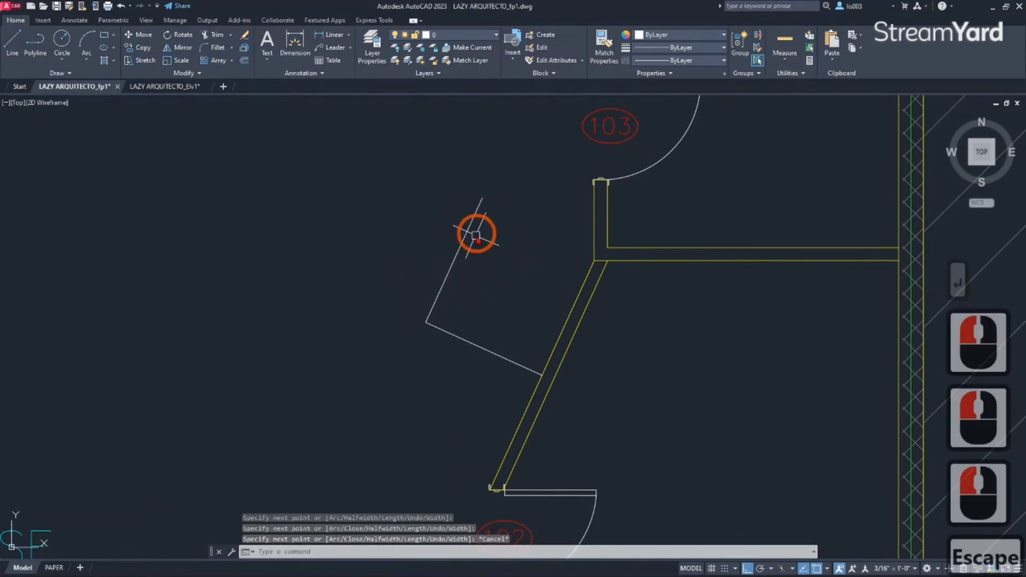
pyautogui.write('p')
pyautogui.press('Escape')
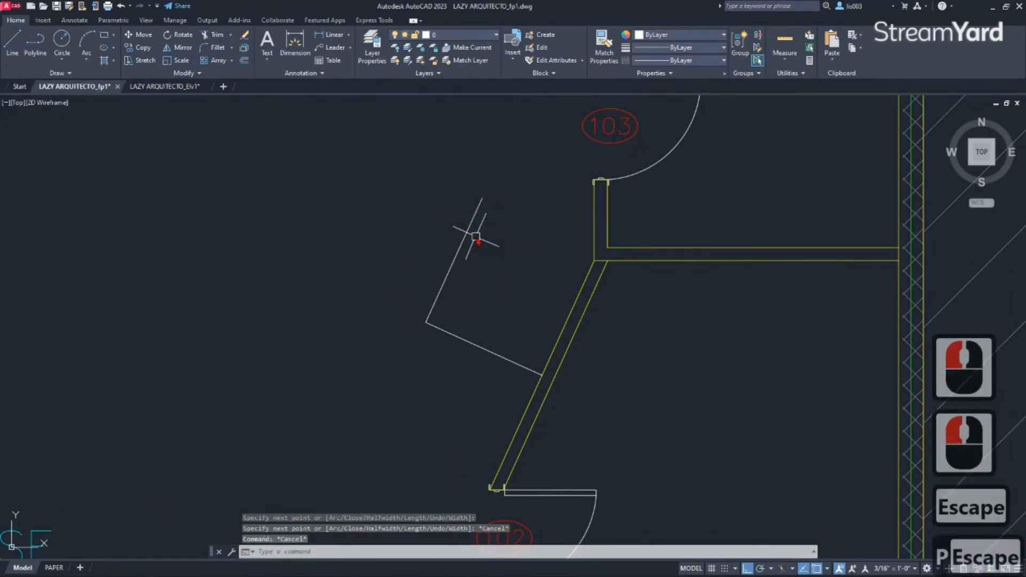
# - Offset the L-shaped polyline 5 inches toward its inner side to give the new wall its thickness
pyautogui.write('o')
pyautogui.press('Return')
pyautogui.write('5')
pyautogui.press('Return')
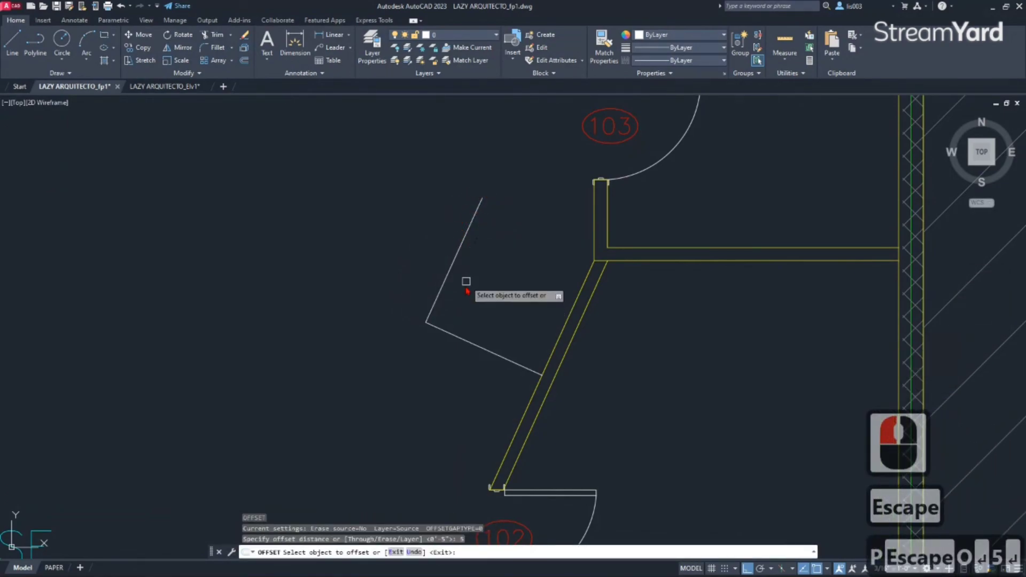
pyautogui.click(460, 344)
pyautogui.click(476, 298)
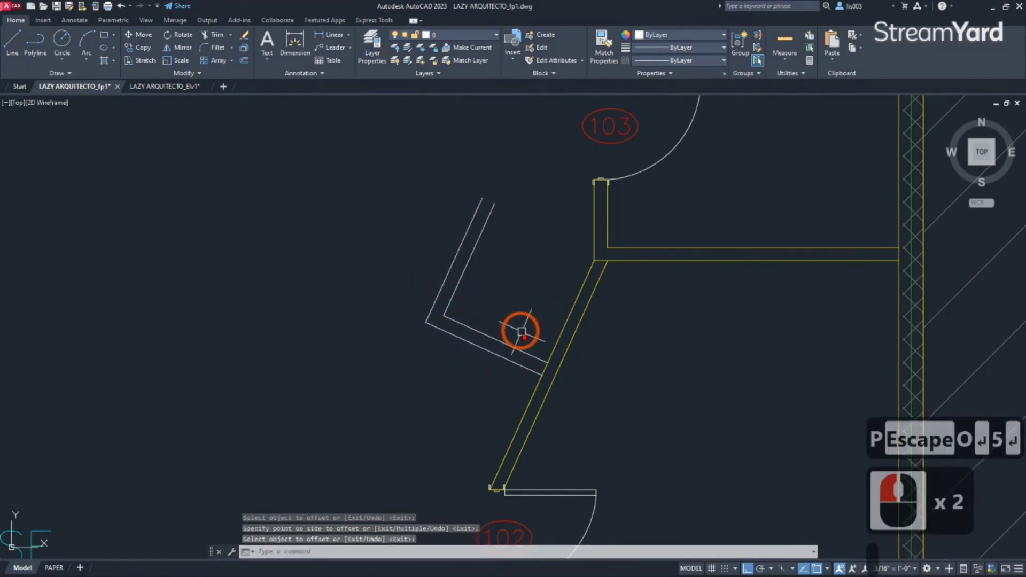
pyautogui.scroll(-2, 553, 381)
pyautogui.scroll(2, 543, 373)
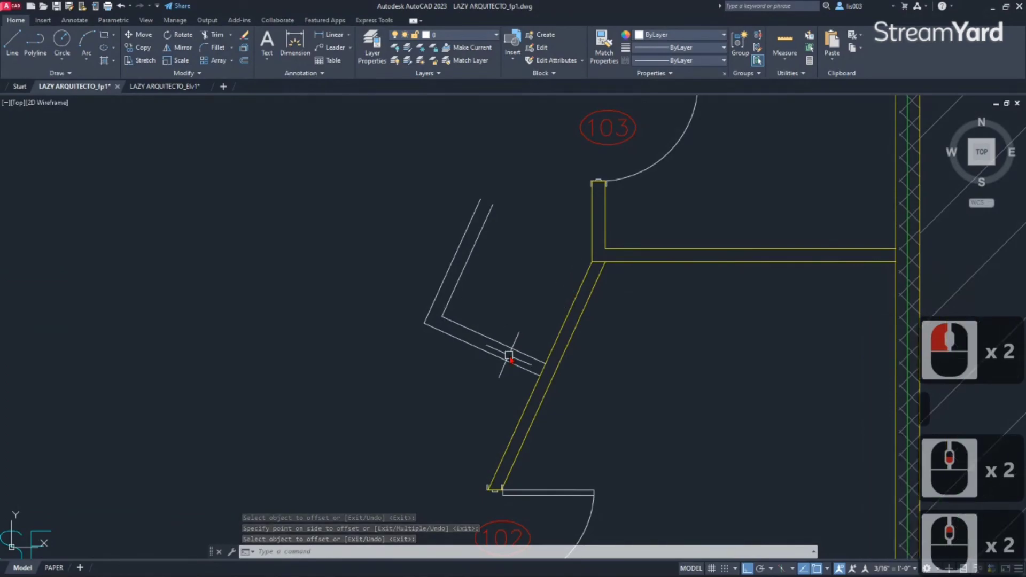
pyautogui.scroll(-2, 509, 358)
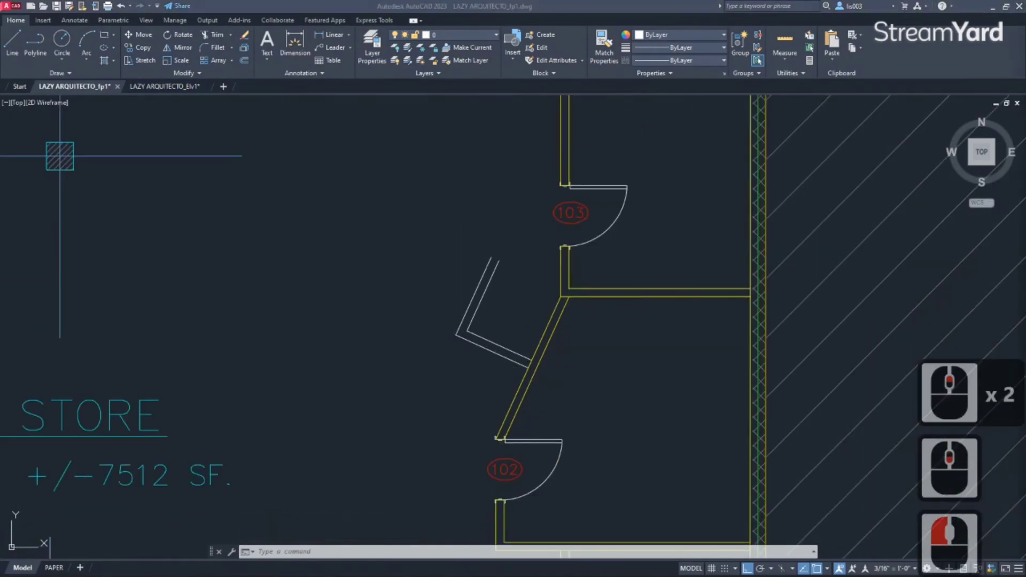
pyautogui.press('F2')
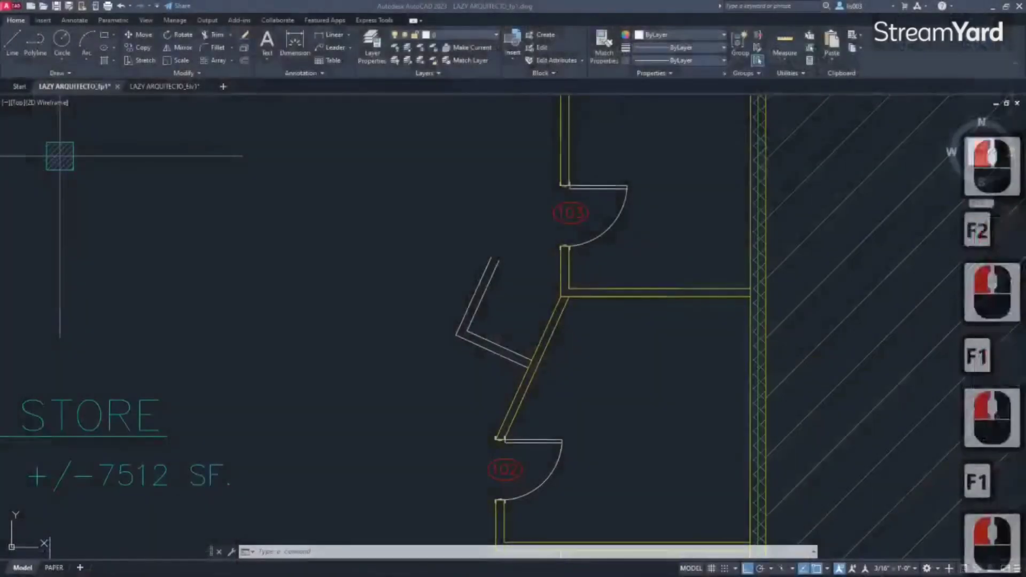
pyautogui.press('F2')
# - Reset SNAPANG to 0 to return the crosshairs to their orthogonal orientation
pyautogui.scroll(3, 493, 309)
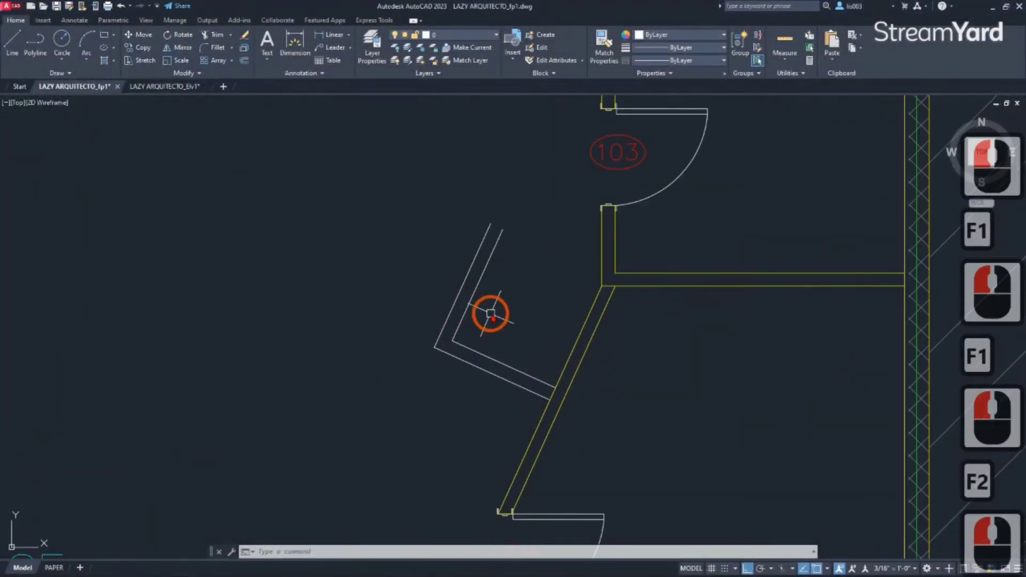
pyautogui.scroll(2, 525, 319)
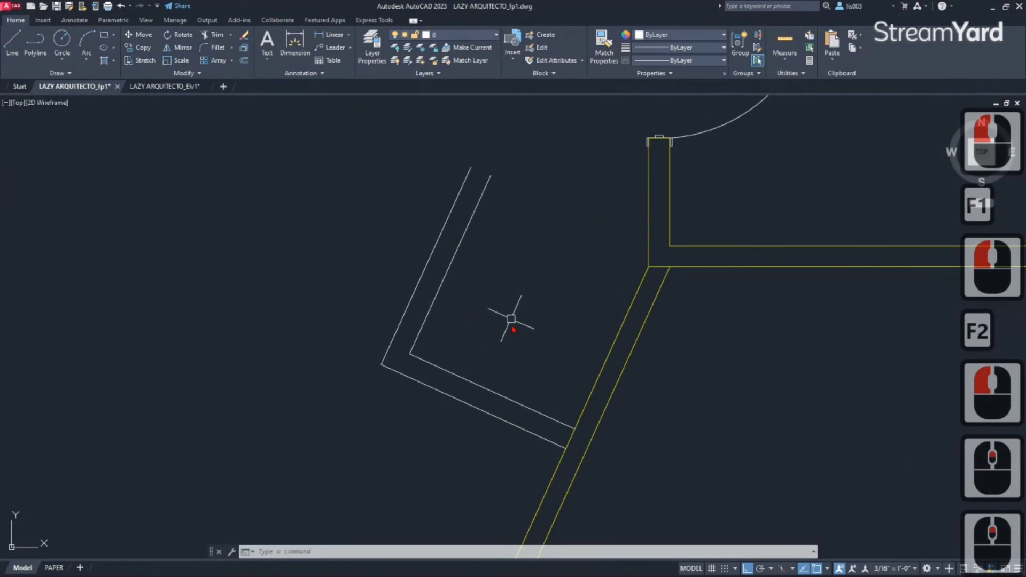
pyautogui.write('SNAPANG')
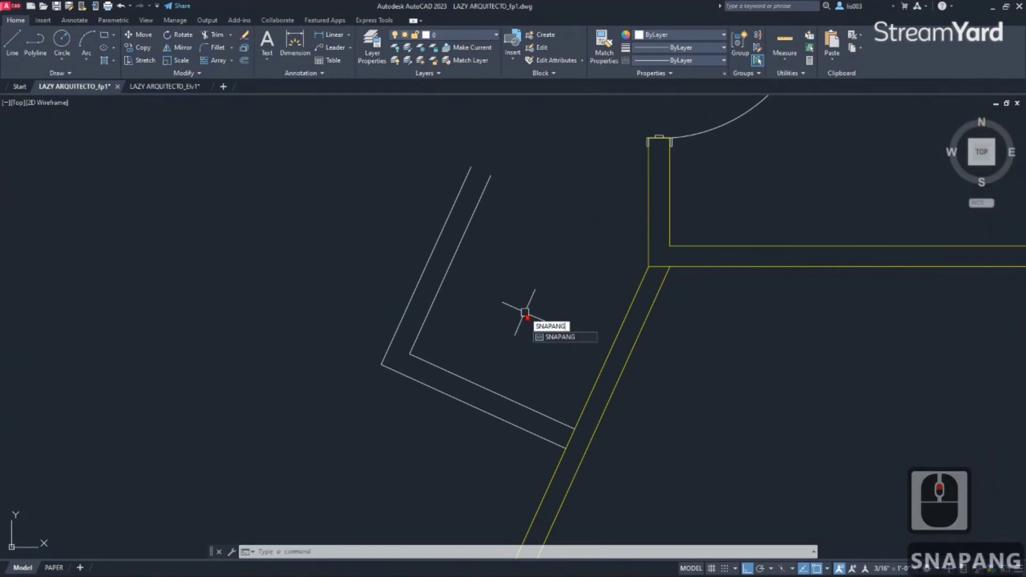
pyautogui.press('Return')
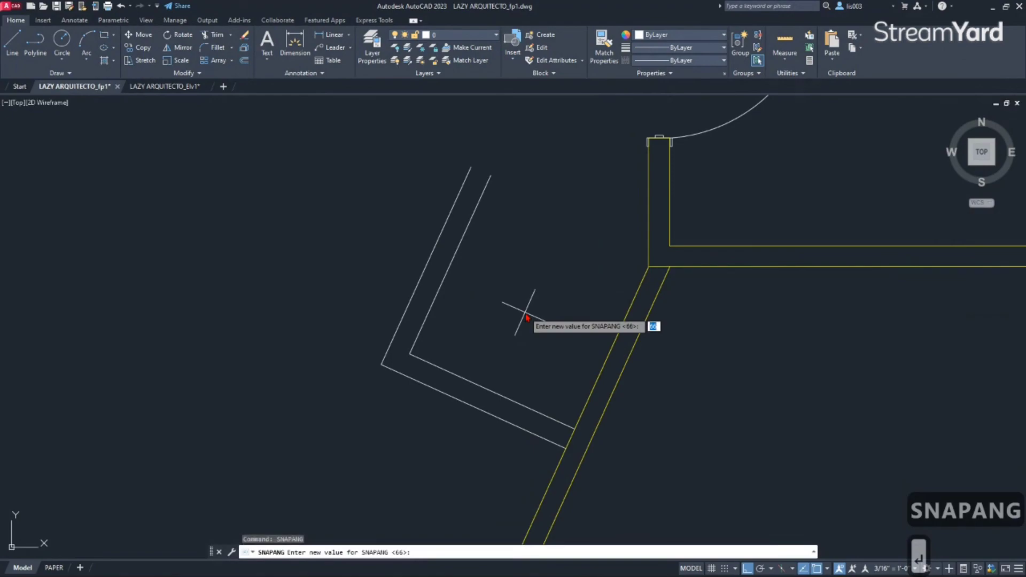
pyautogui.write('0')
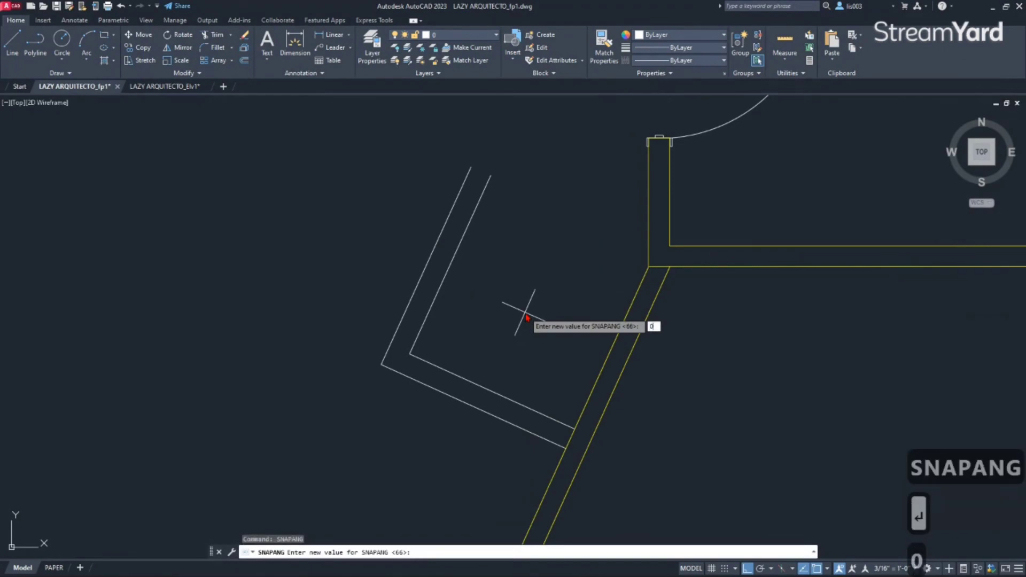
pyautogui.press('Return')
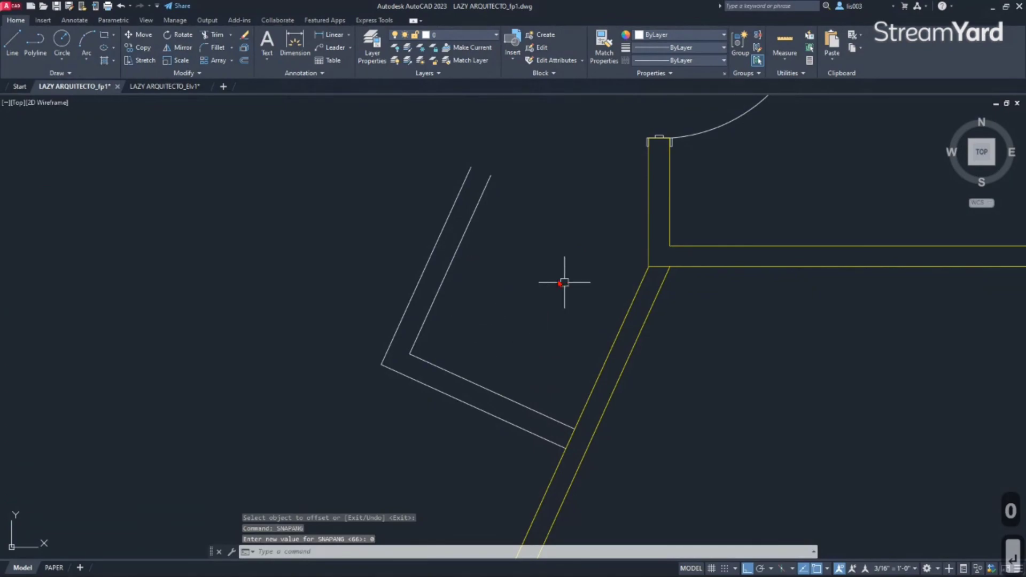
pyautogui.scroll(-3, 487, 337)
pyautogui.scroll(-1, 449, 364)
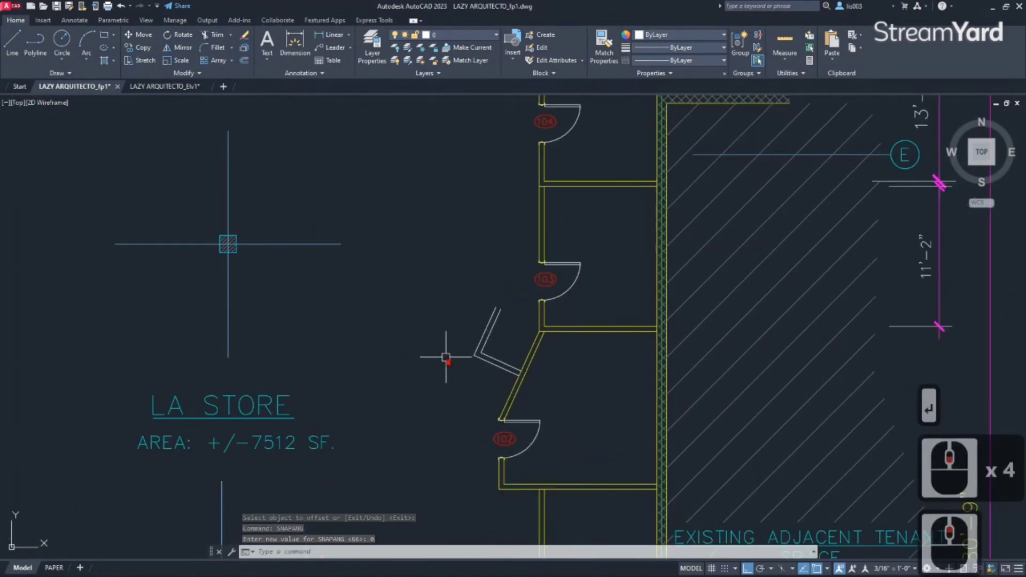